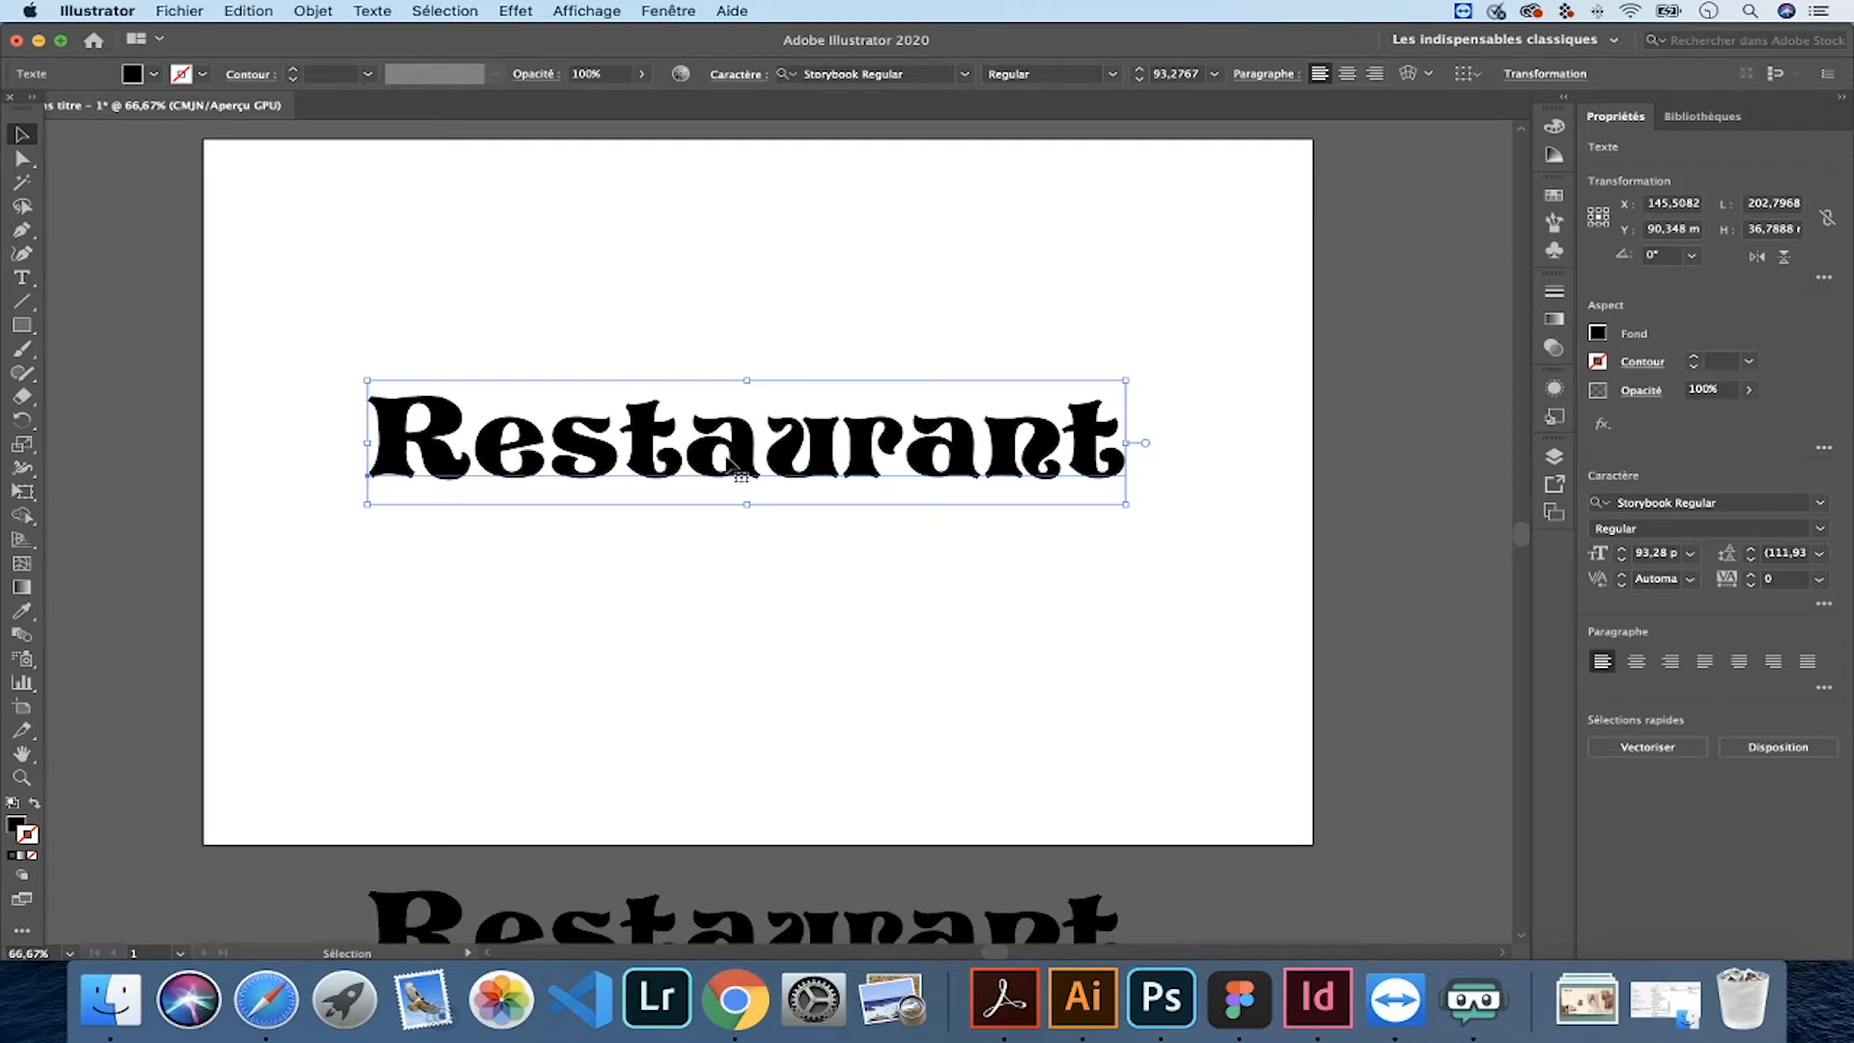
- Convert the Restaurant text to outlines and duplicate it just above the original
right_click(730, 441)
left_click(821, 582)
left_click_drag(656, 475, 656, 346, "alt")
- Fill the lower Restaurant lettering with yellow #ccc600
left_click(640, 431)
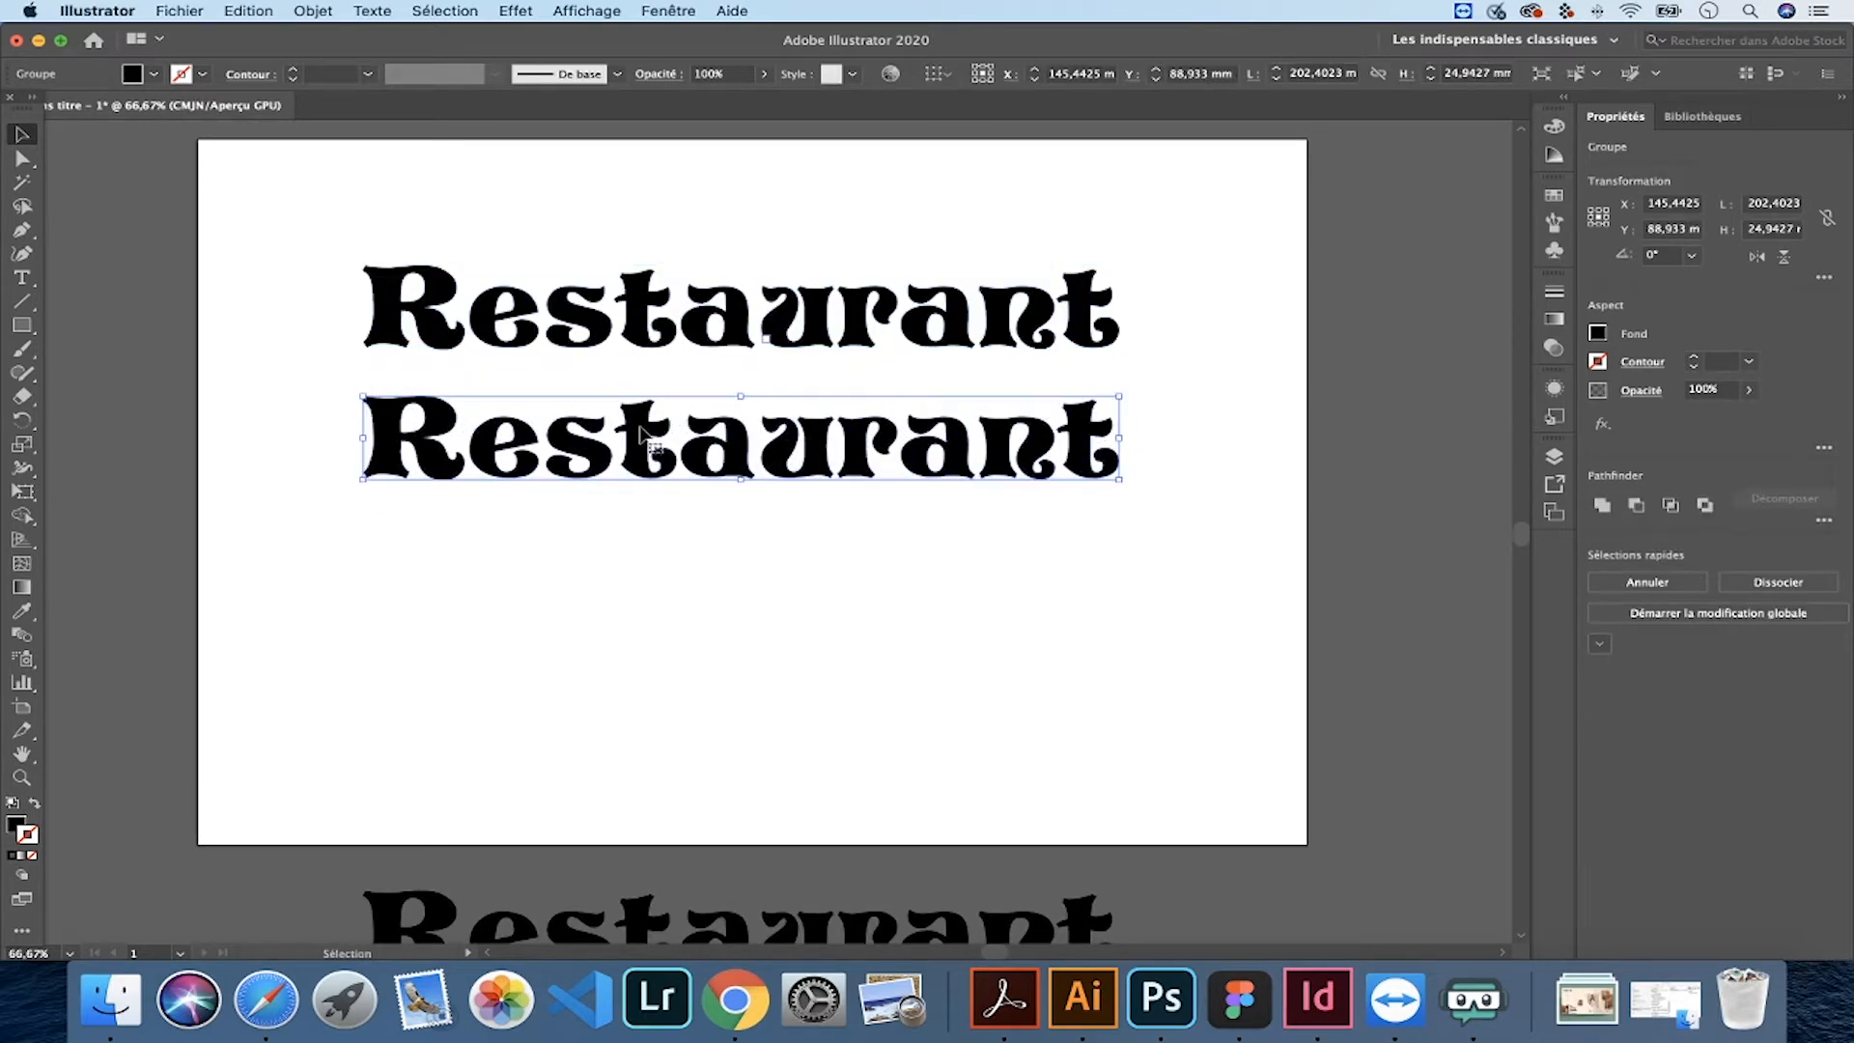
double_click(20, 826)
left_click(1125, 477)
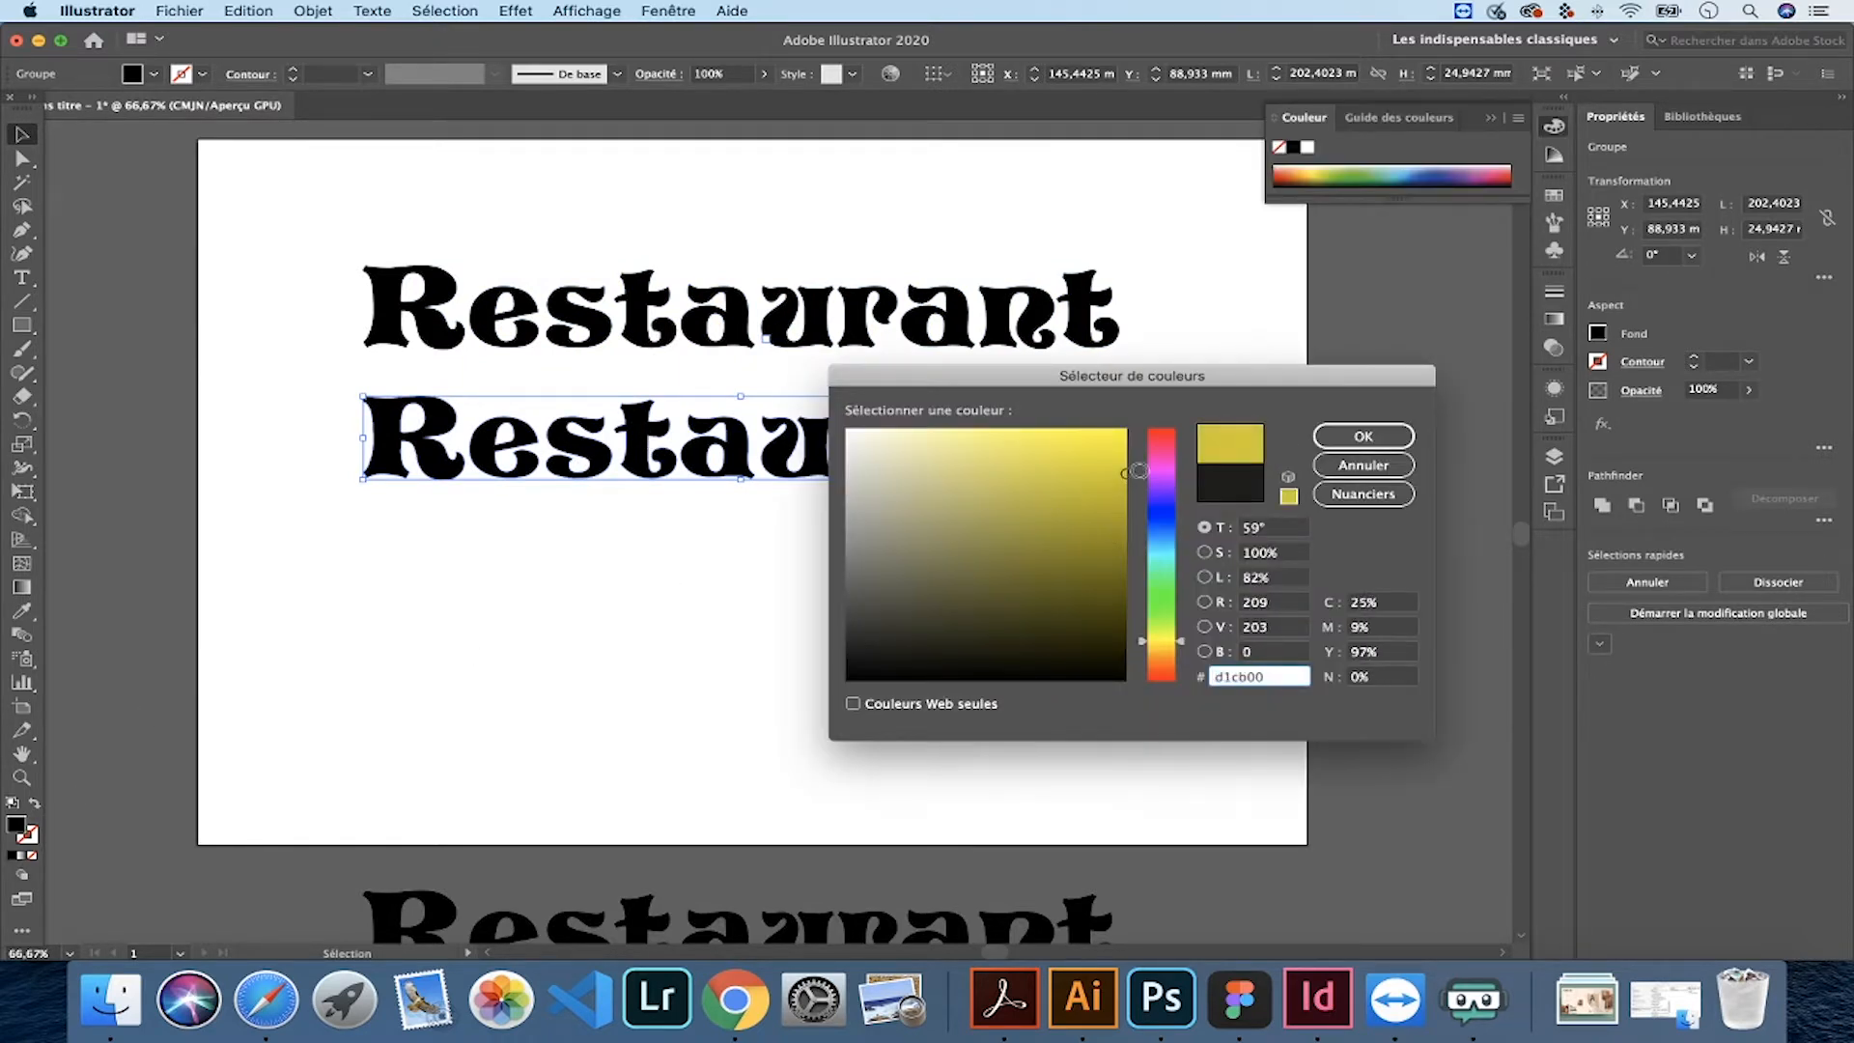
left_click_drag(1122, 477, 1142, 476)
left_click(1364, 435)
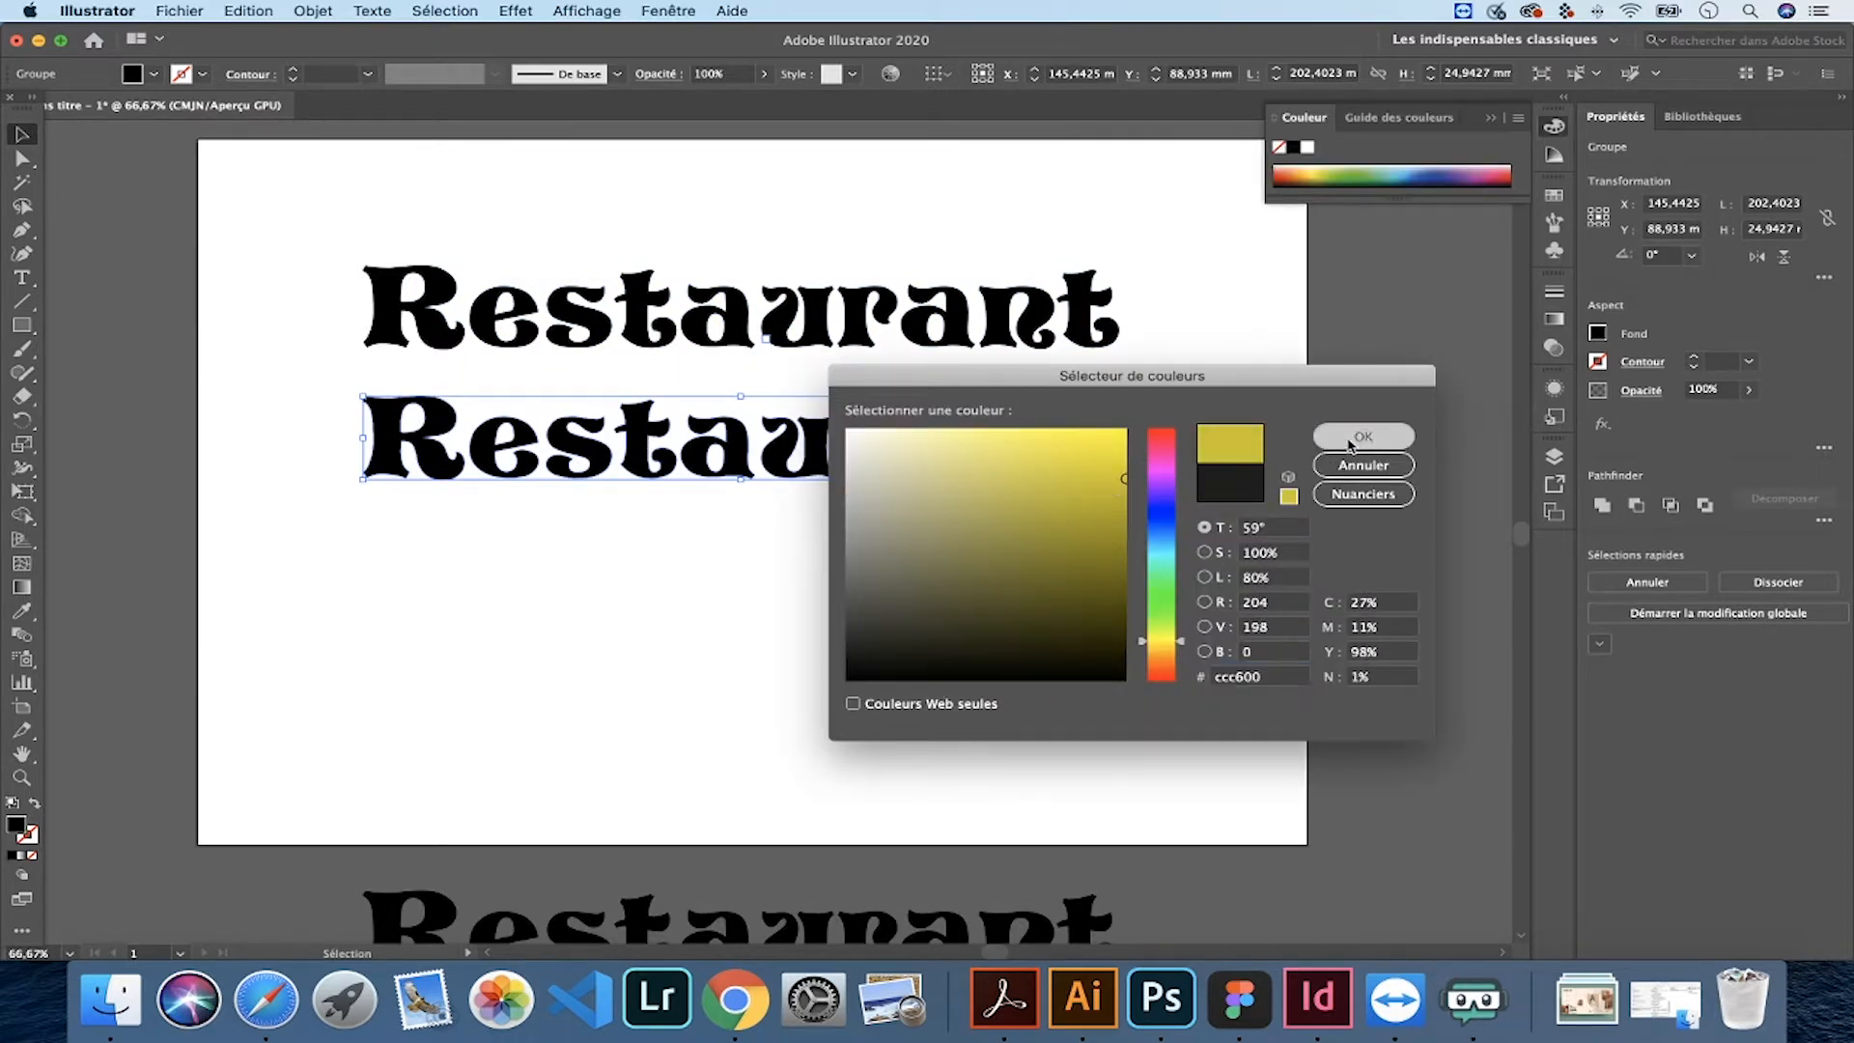
left_click(1195, 418)
- Set up a path offset of -2 mm with preview on the upper black Restaurant lettering
left_click(985, 343)
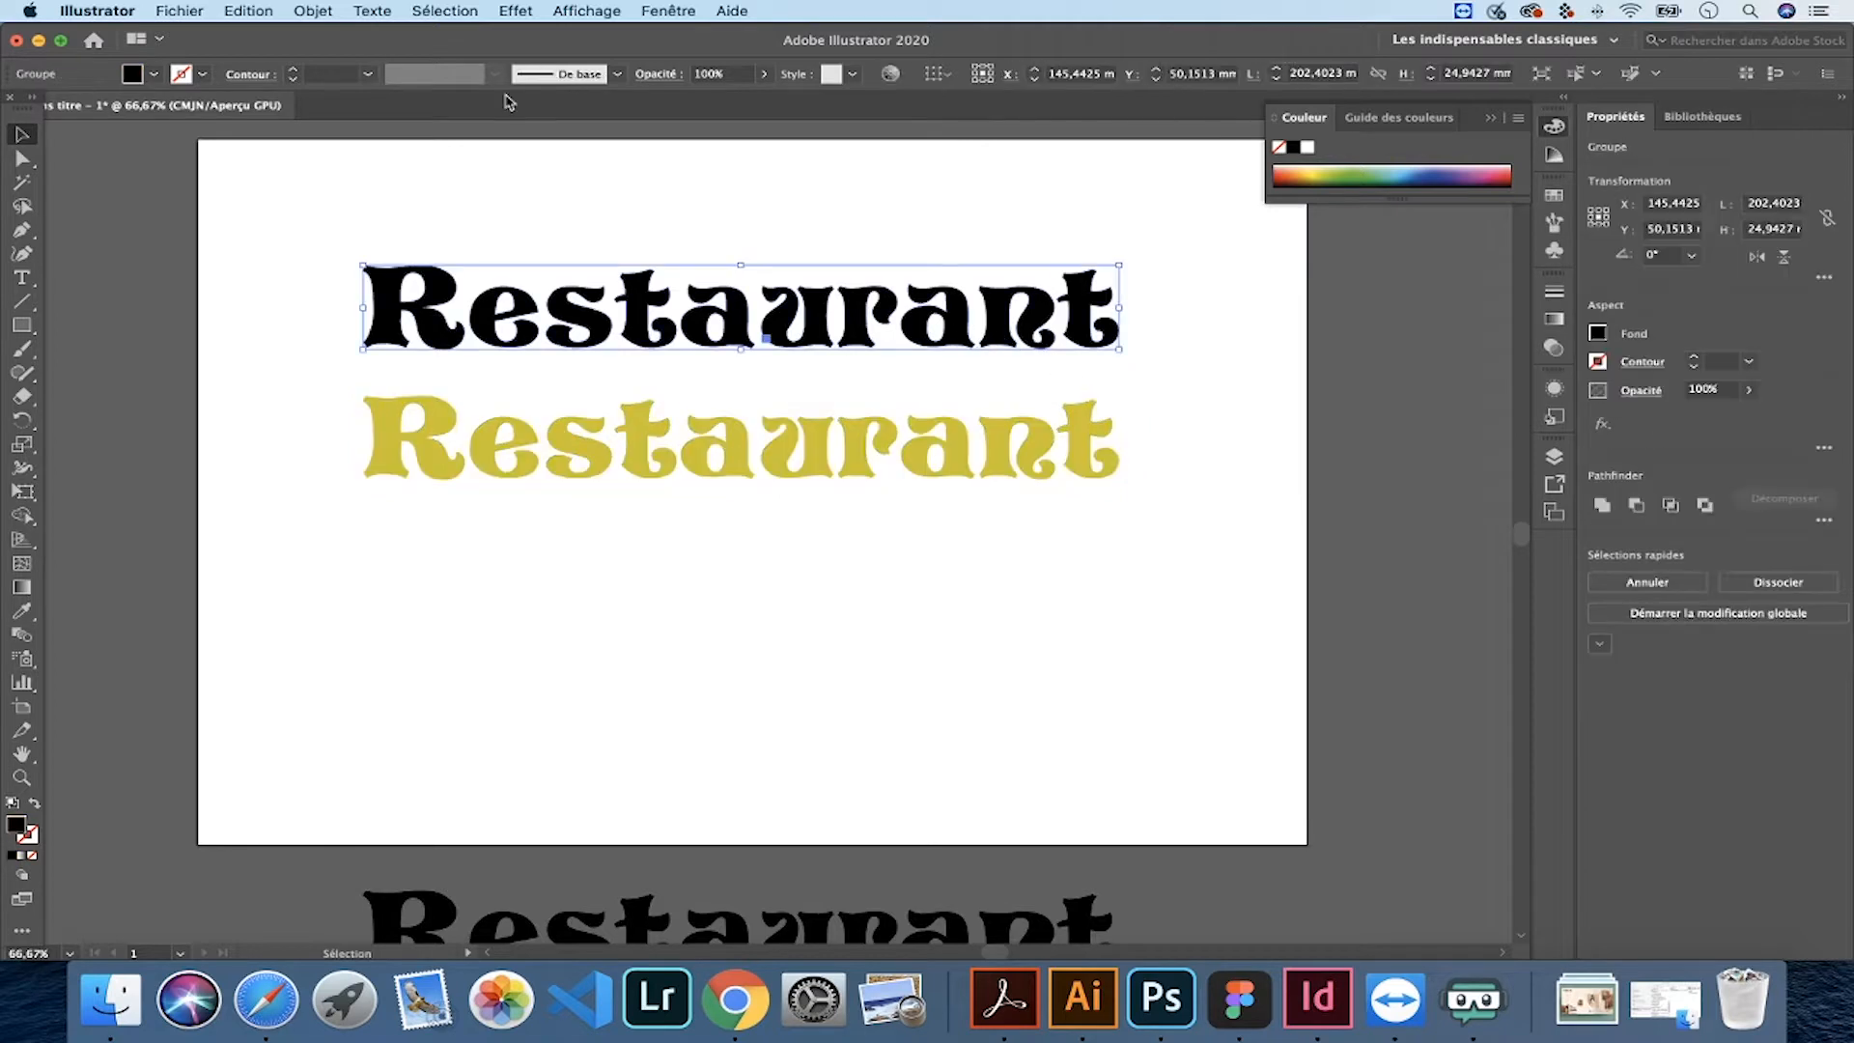
left_click(314, 11)
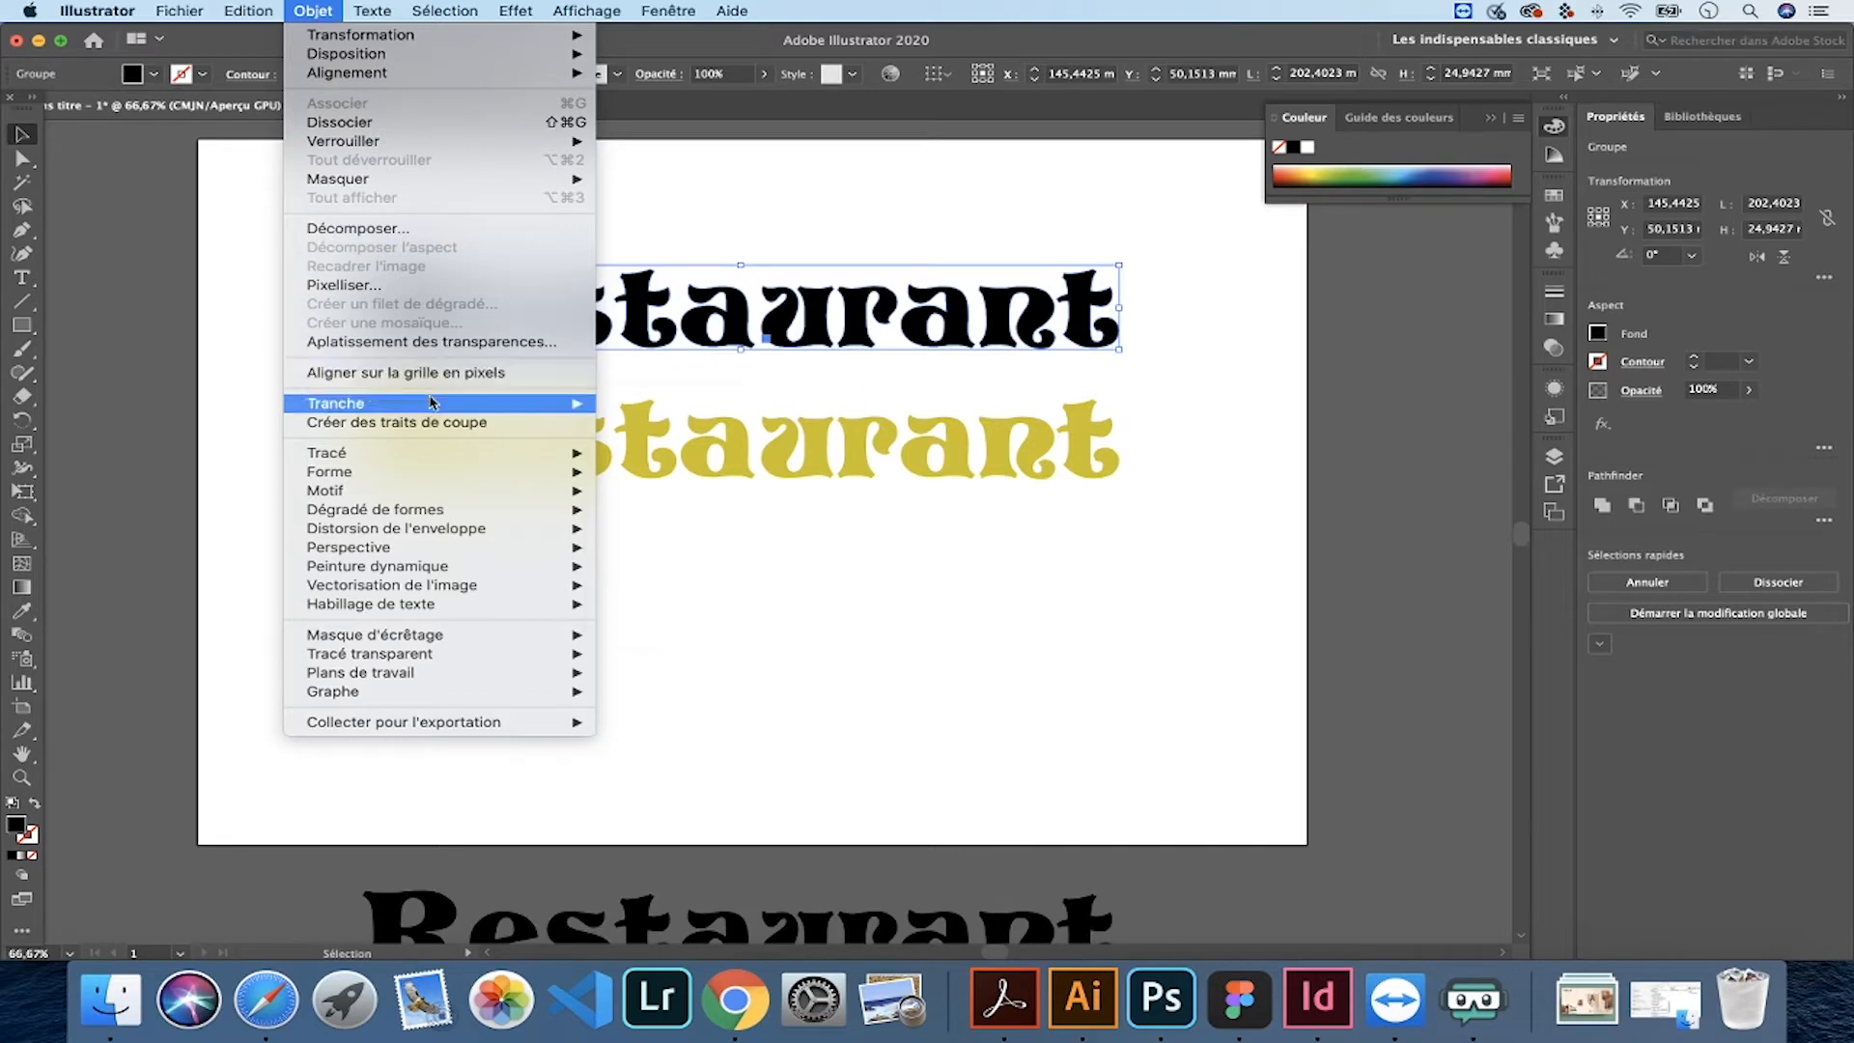
mouse_move(430, 463)
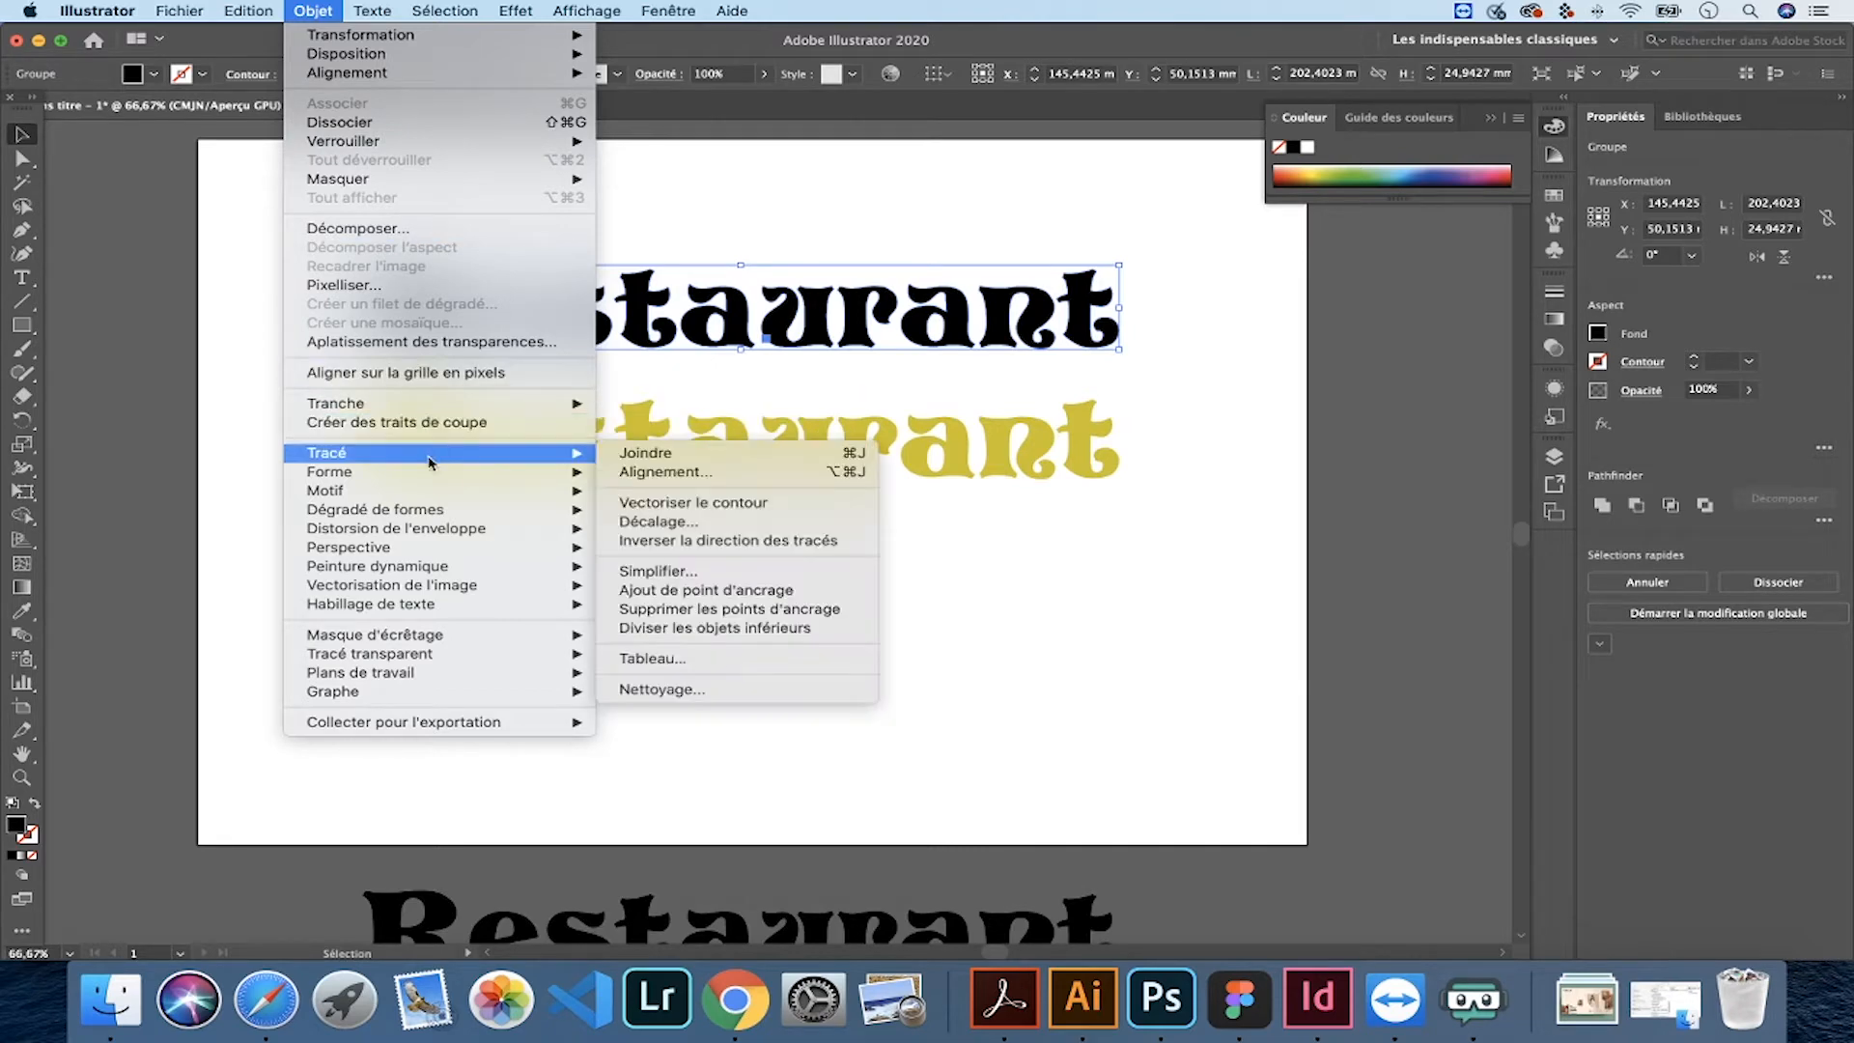
left_click(737, 522)
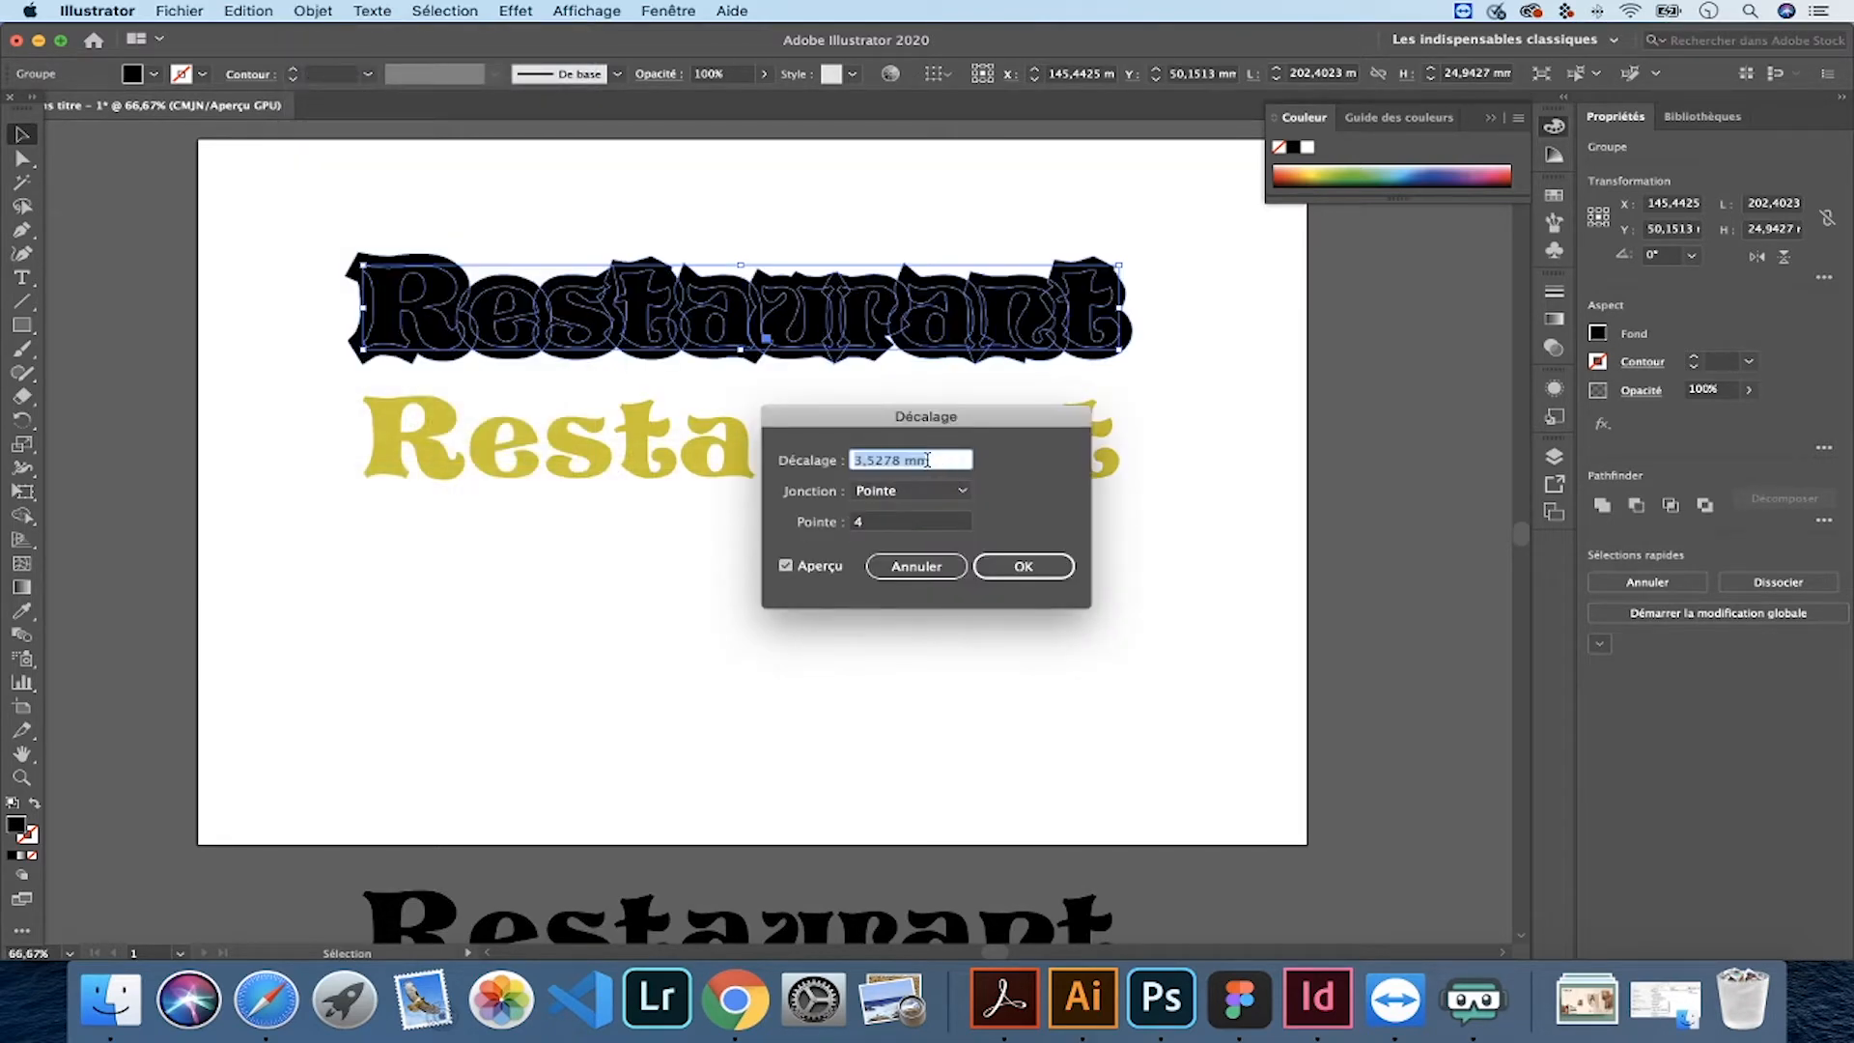
type("-2")
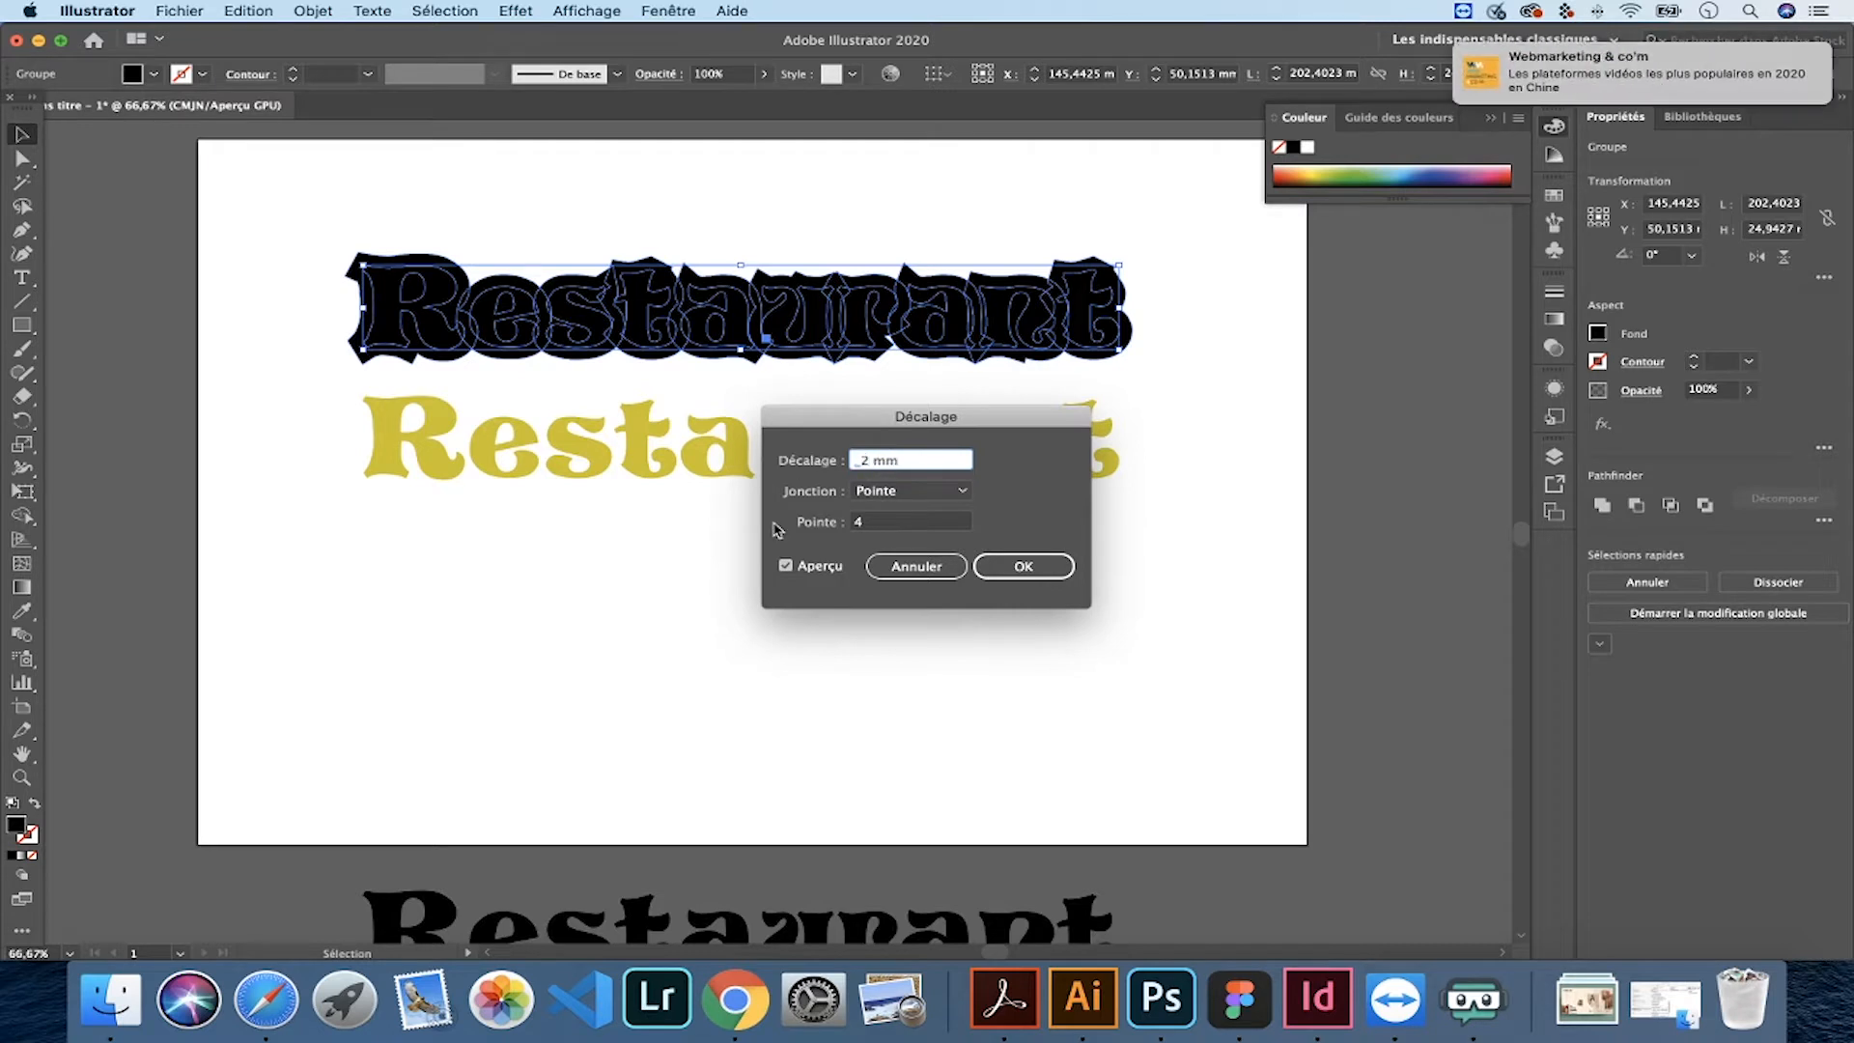
left_click(784, 568)
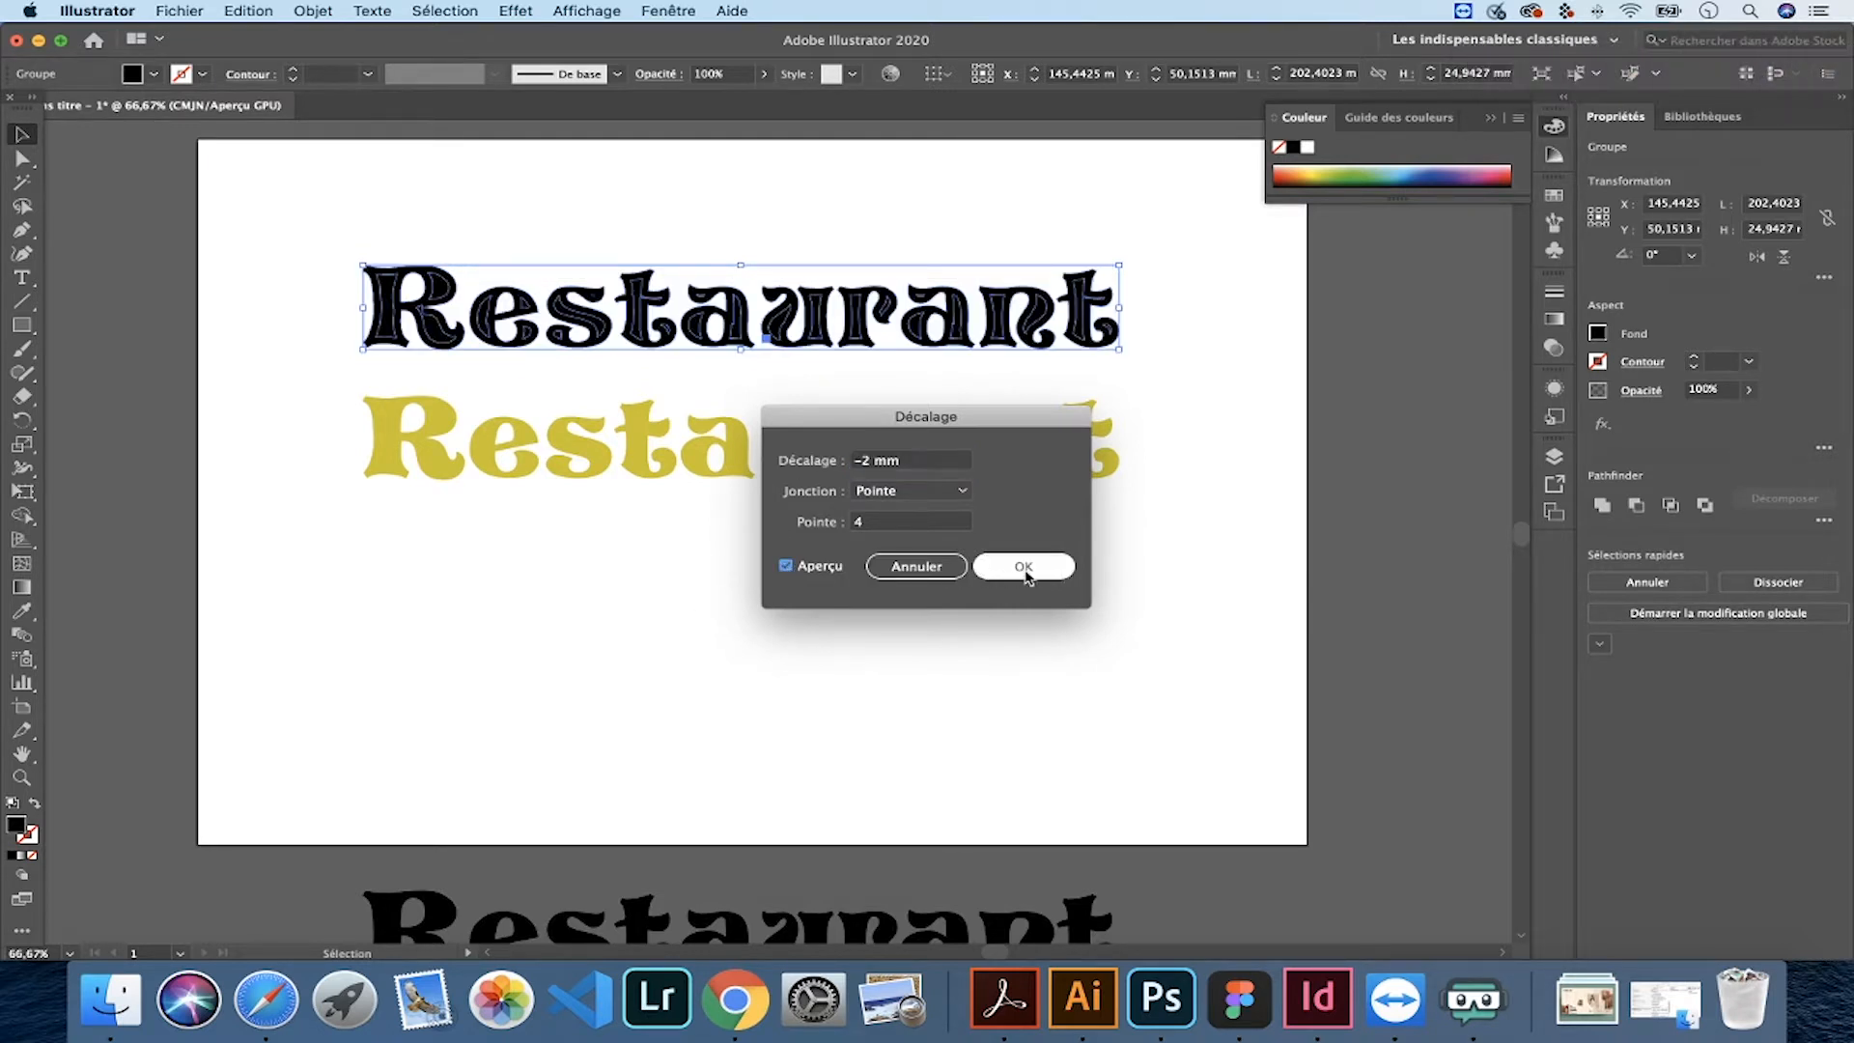
- Try a -3 mm offset, return the value to -2 mm and apply it to the black lettering
left_click(873, 460)
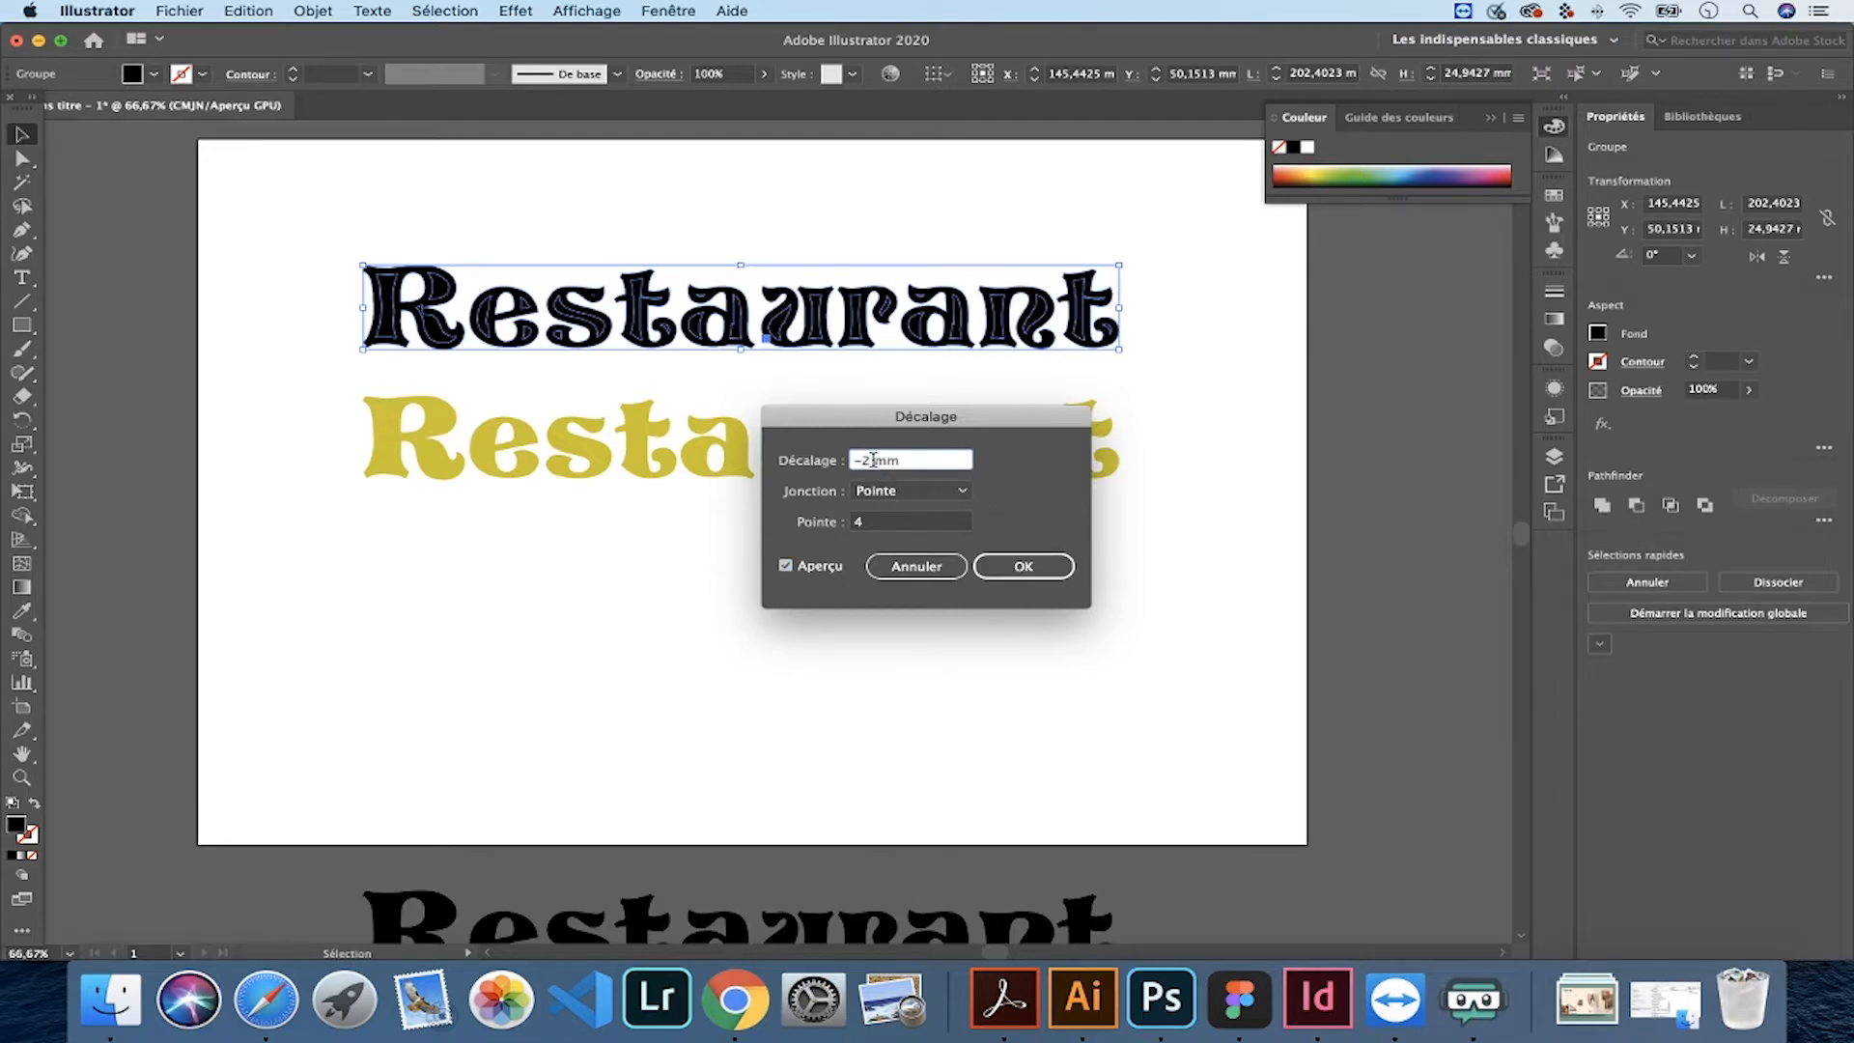
key("Down")
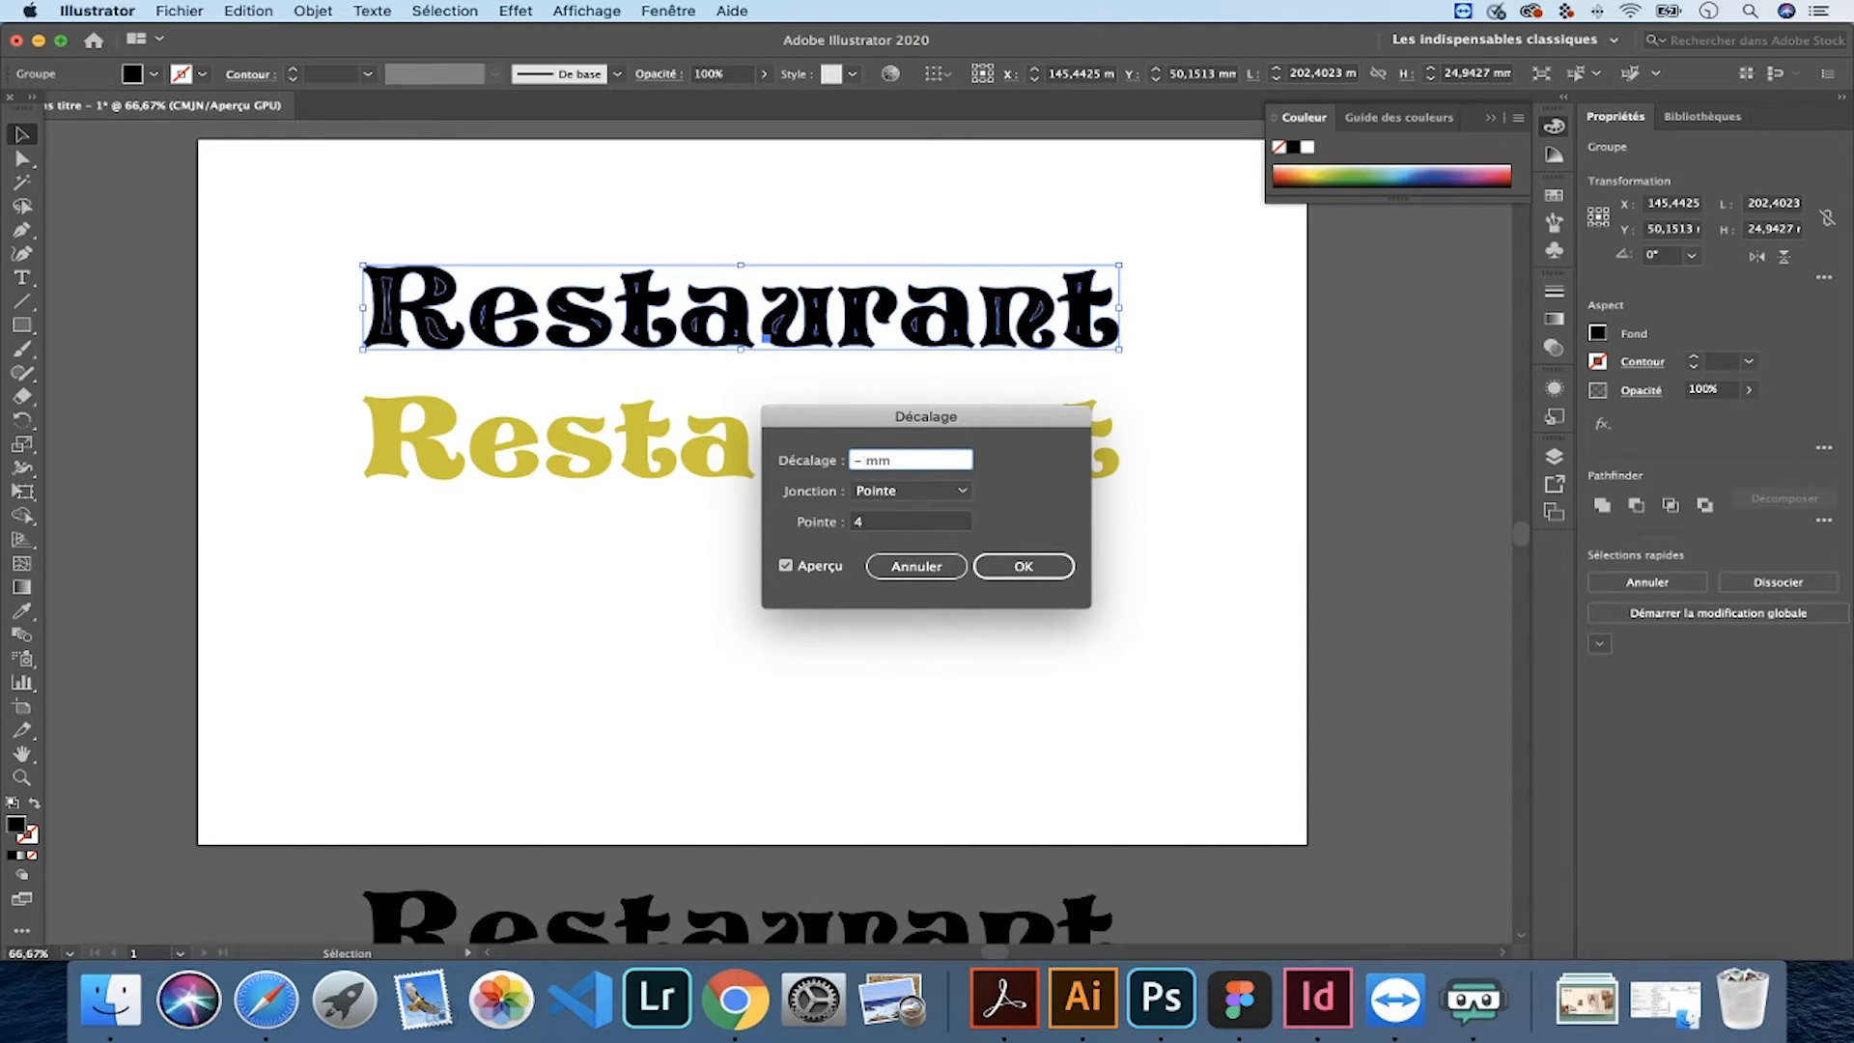
left_click(787, 567)
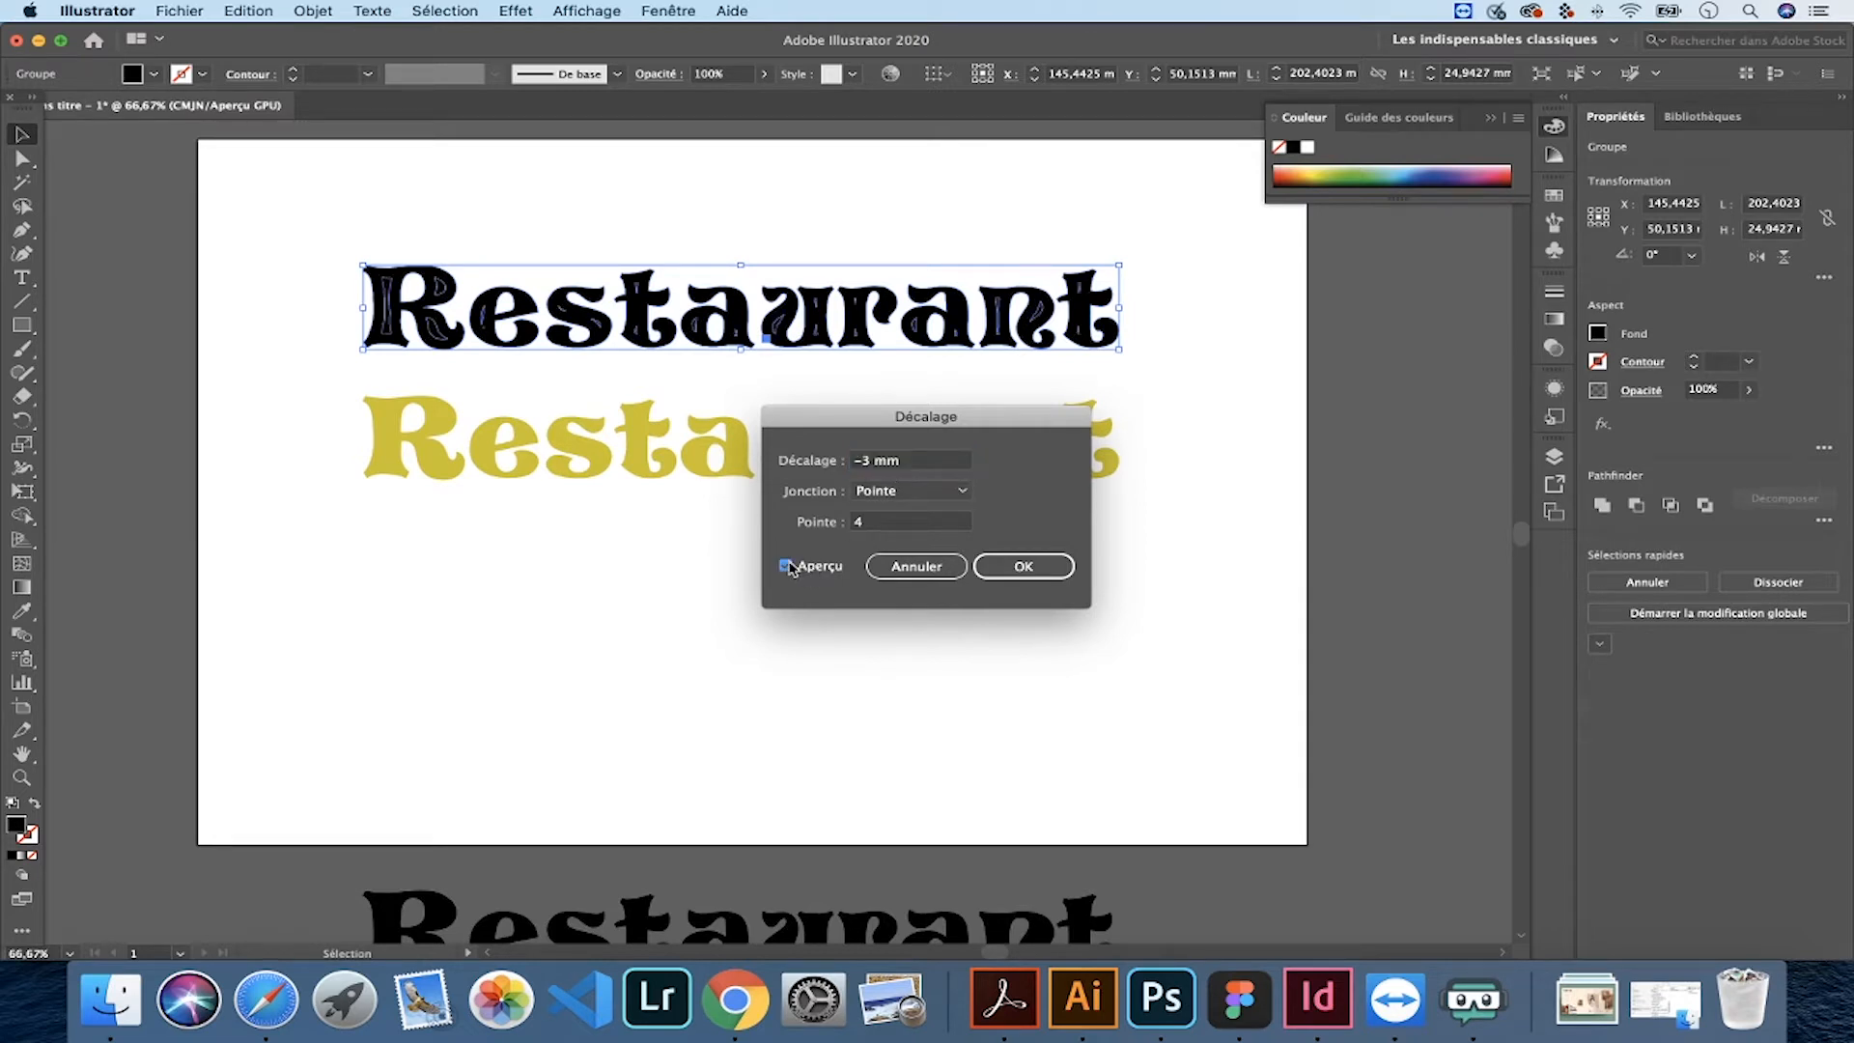
left_click(873, 460)
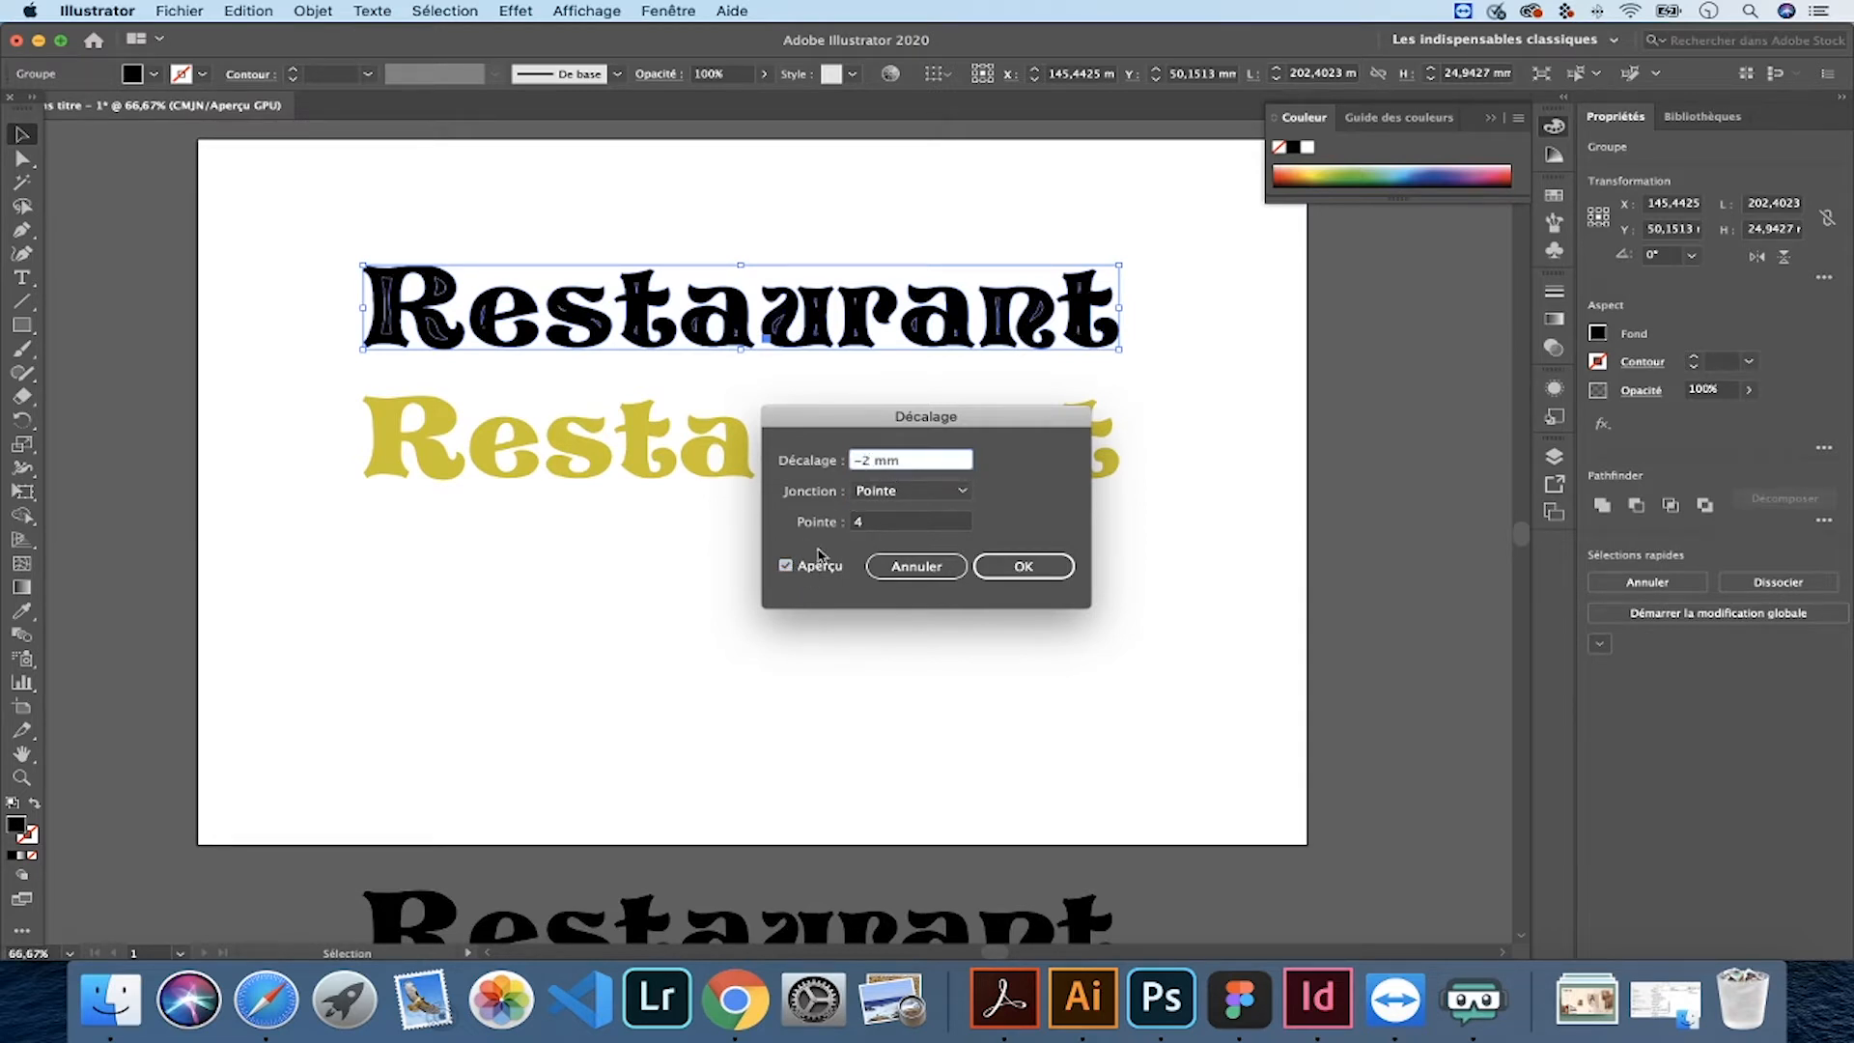
left_click(982, 567)
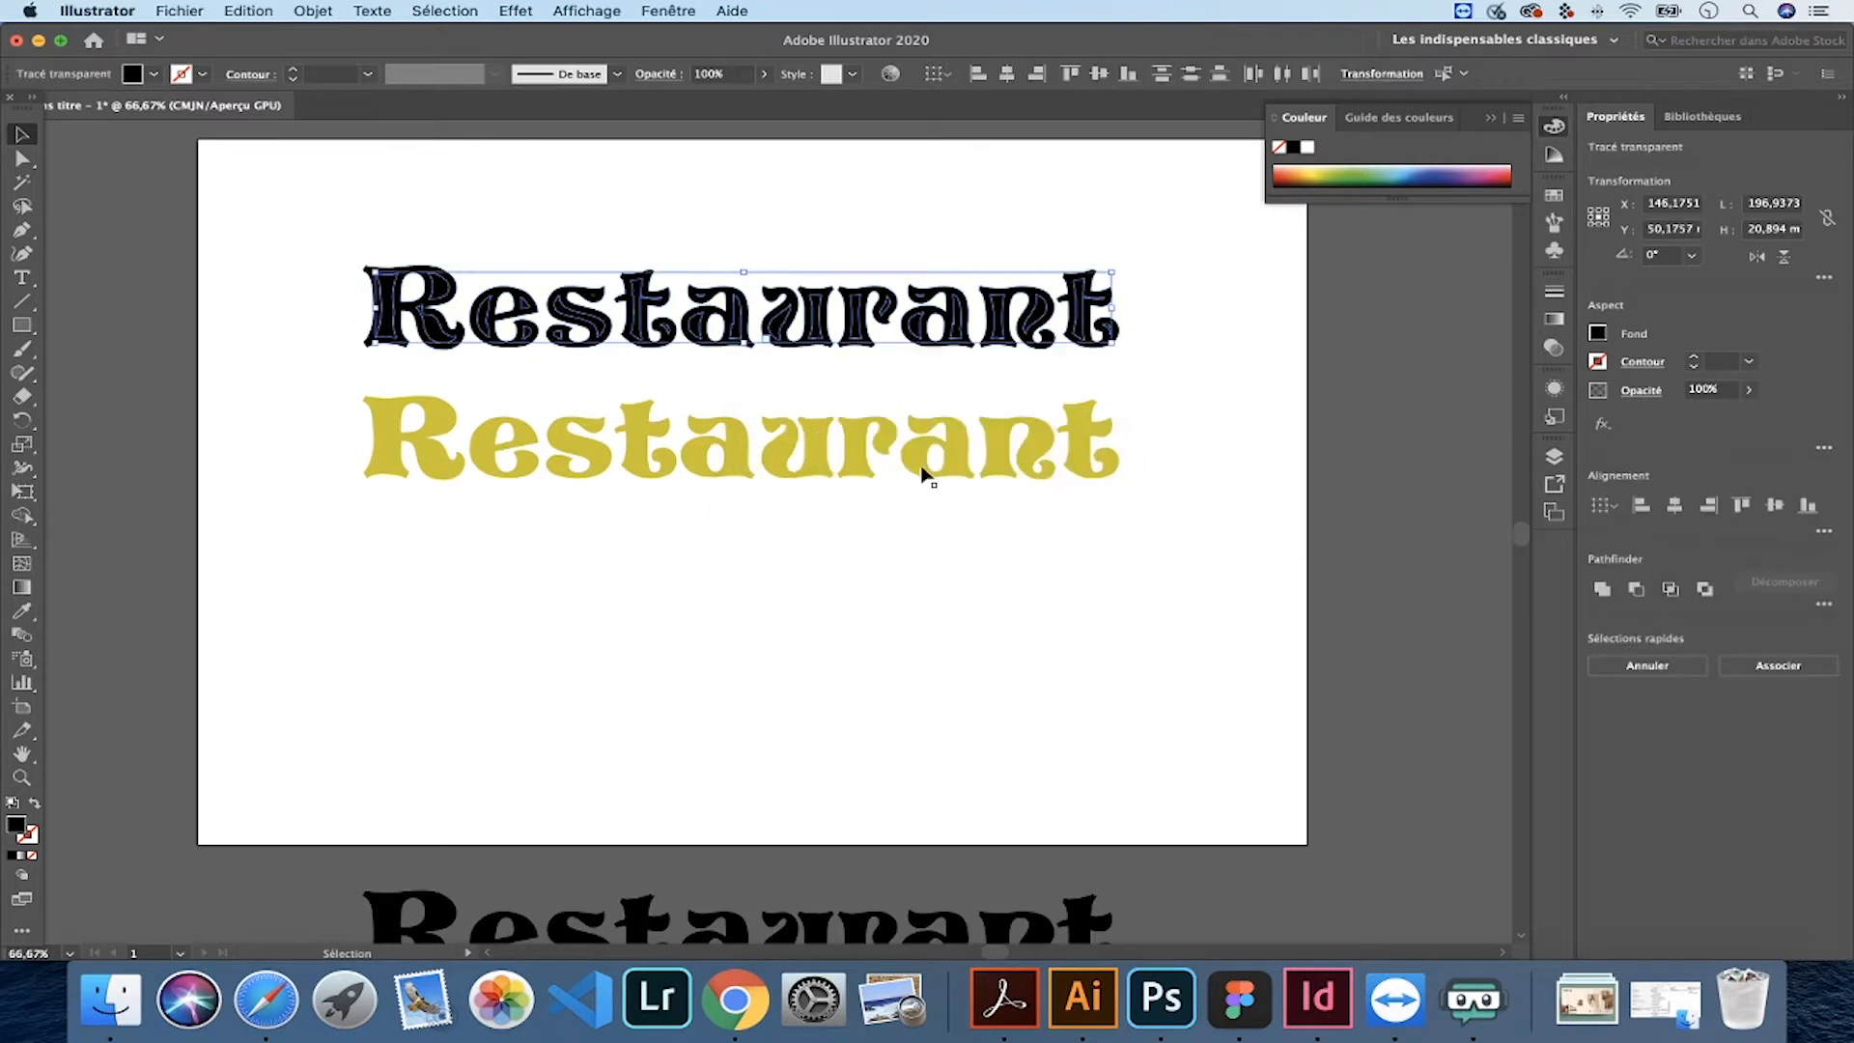
- Release the compound path of the inset shapes produced by the offset
right_click(787, 331)
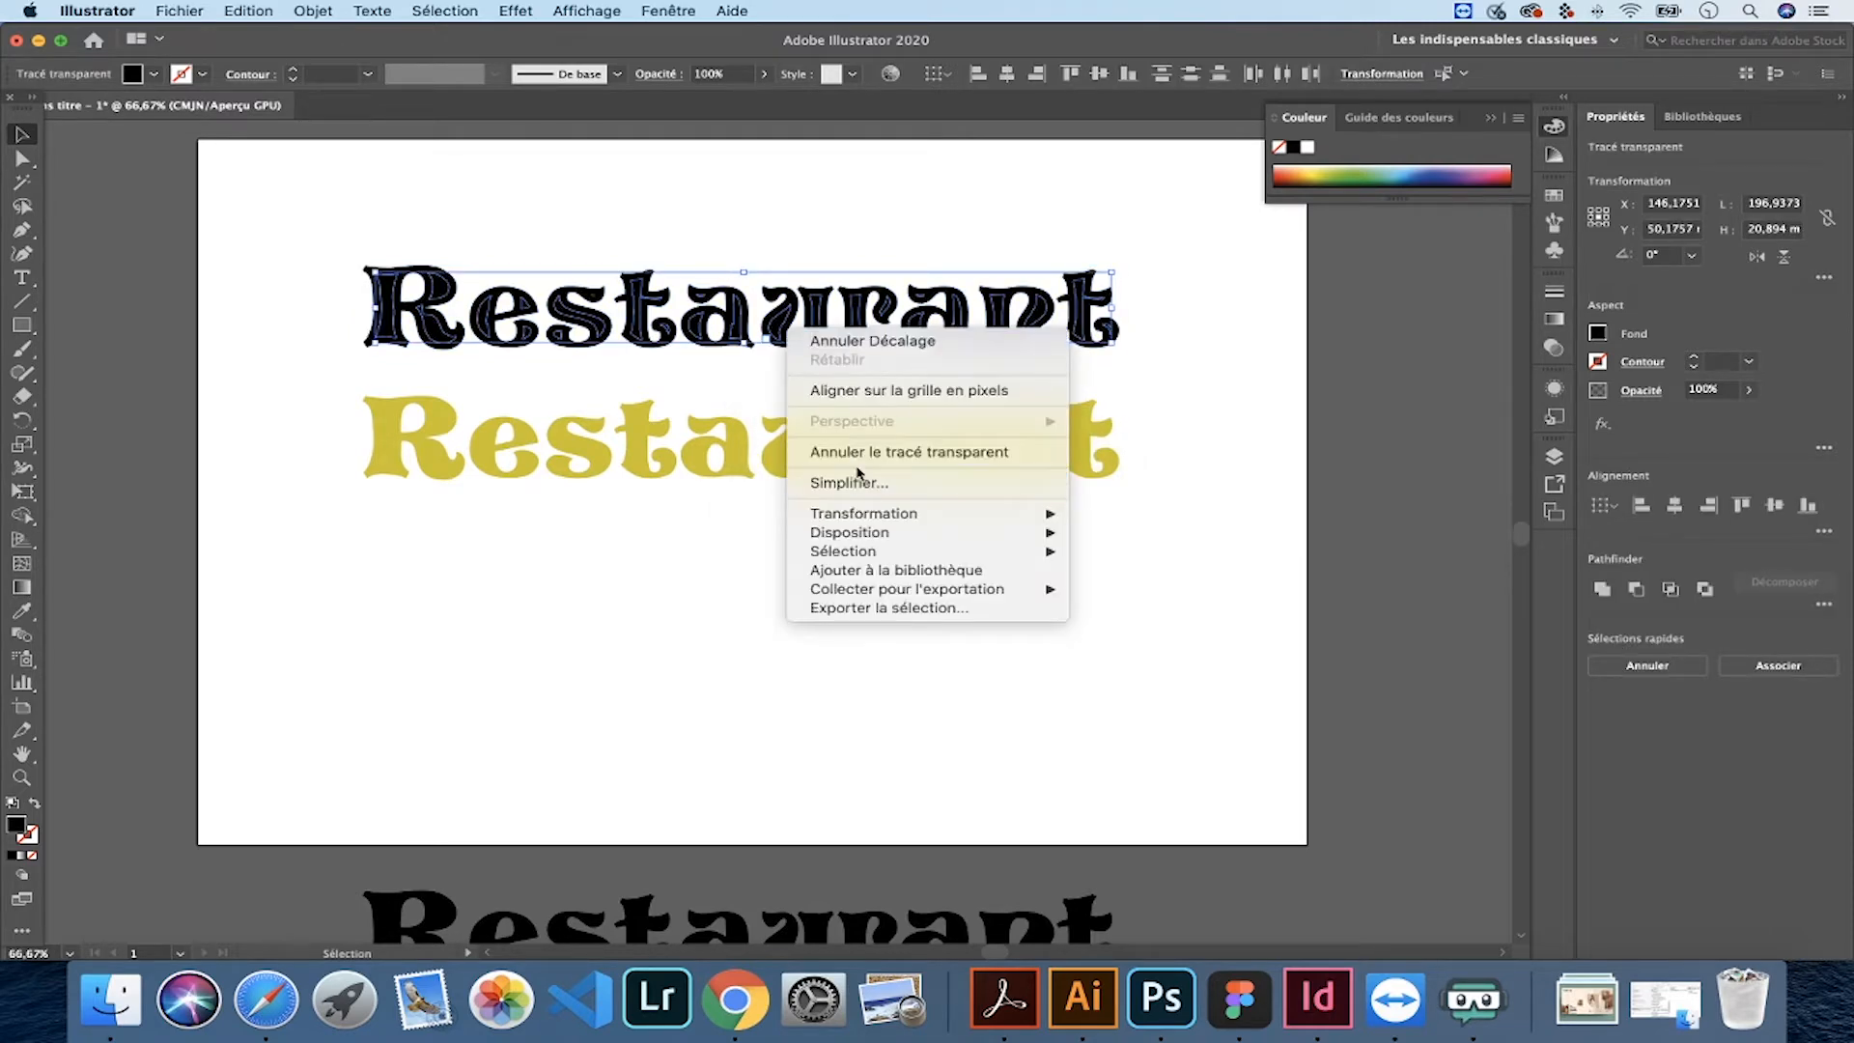
left_click(869, 452)
left_click(786, 399)
left_click_drag(778, 311, 781, 426)
key("super+z")
- Isolate the black lettering group and delete the outer shapes of R, e and s, keeping their inset shapes
double_click(778, 311)
left_click(816, 314)
left_click(19, 181)
left_click(421, 272)
left_click(21, 133)
left_click(247, 167)
key("super+1")
scroll(517, 380, "up", 3)
left_click(337, 328)
key("Delete")
left_click(483, 340)
key("Delete")
left_click(527, 353)
key("Delete")
- Delete the outer shapes of the black t, a and u, keeping their inset shapes
key("a")
left_click(650, 299)
key("v")
left_click(650, 304)
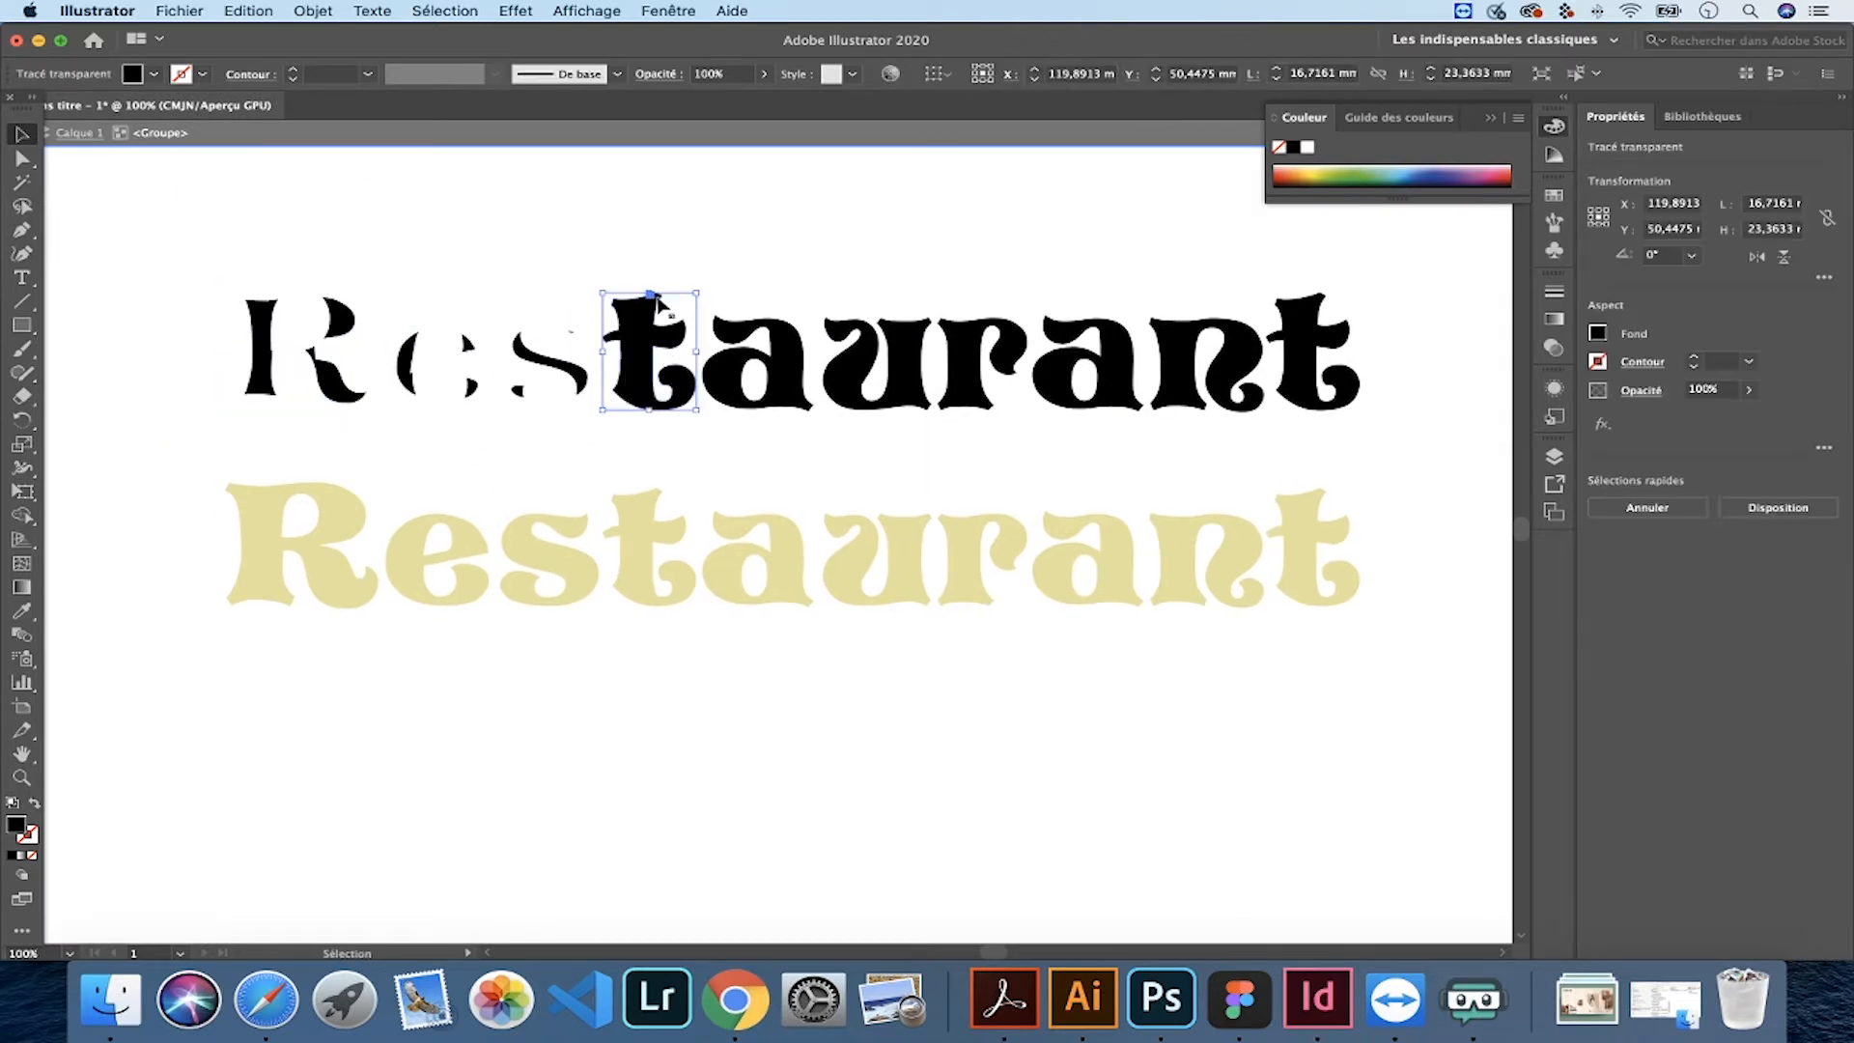
key("Delete")
left_click(738, 330)
key("Delete")
left_click(866, 331)
key("Delete")
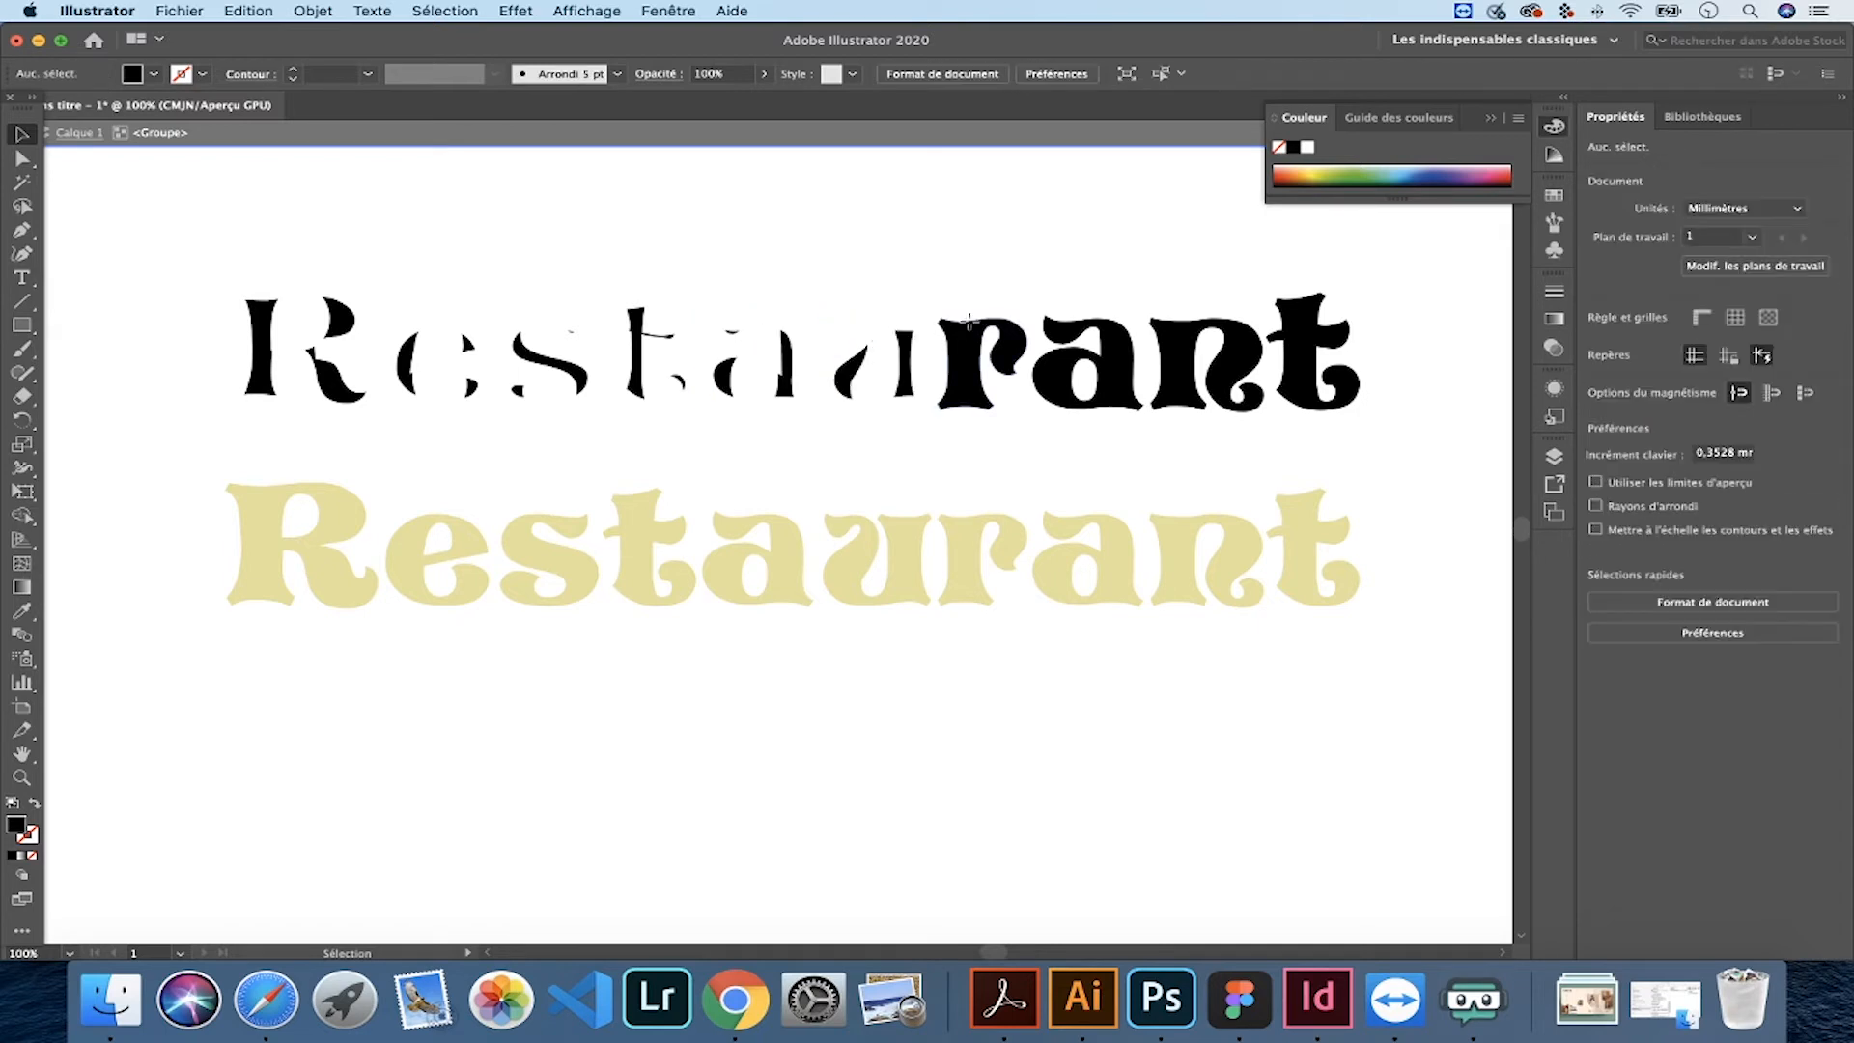
- Delete the outer shapes of the final r, a, n and t, and leave the isolated group
left_click(962, 329)
key("Delete")
left_click(1089, 333)
key("Delete")
left_click(1179, 327)
key("Delete")
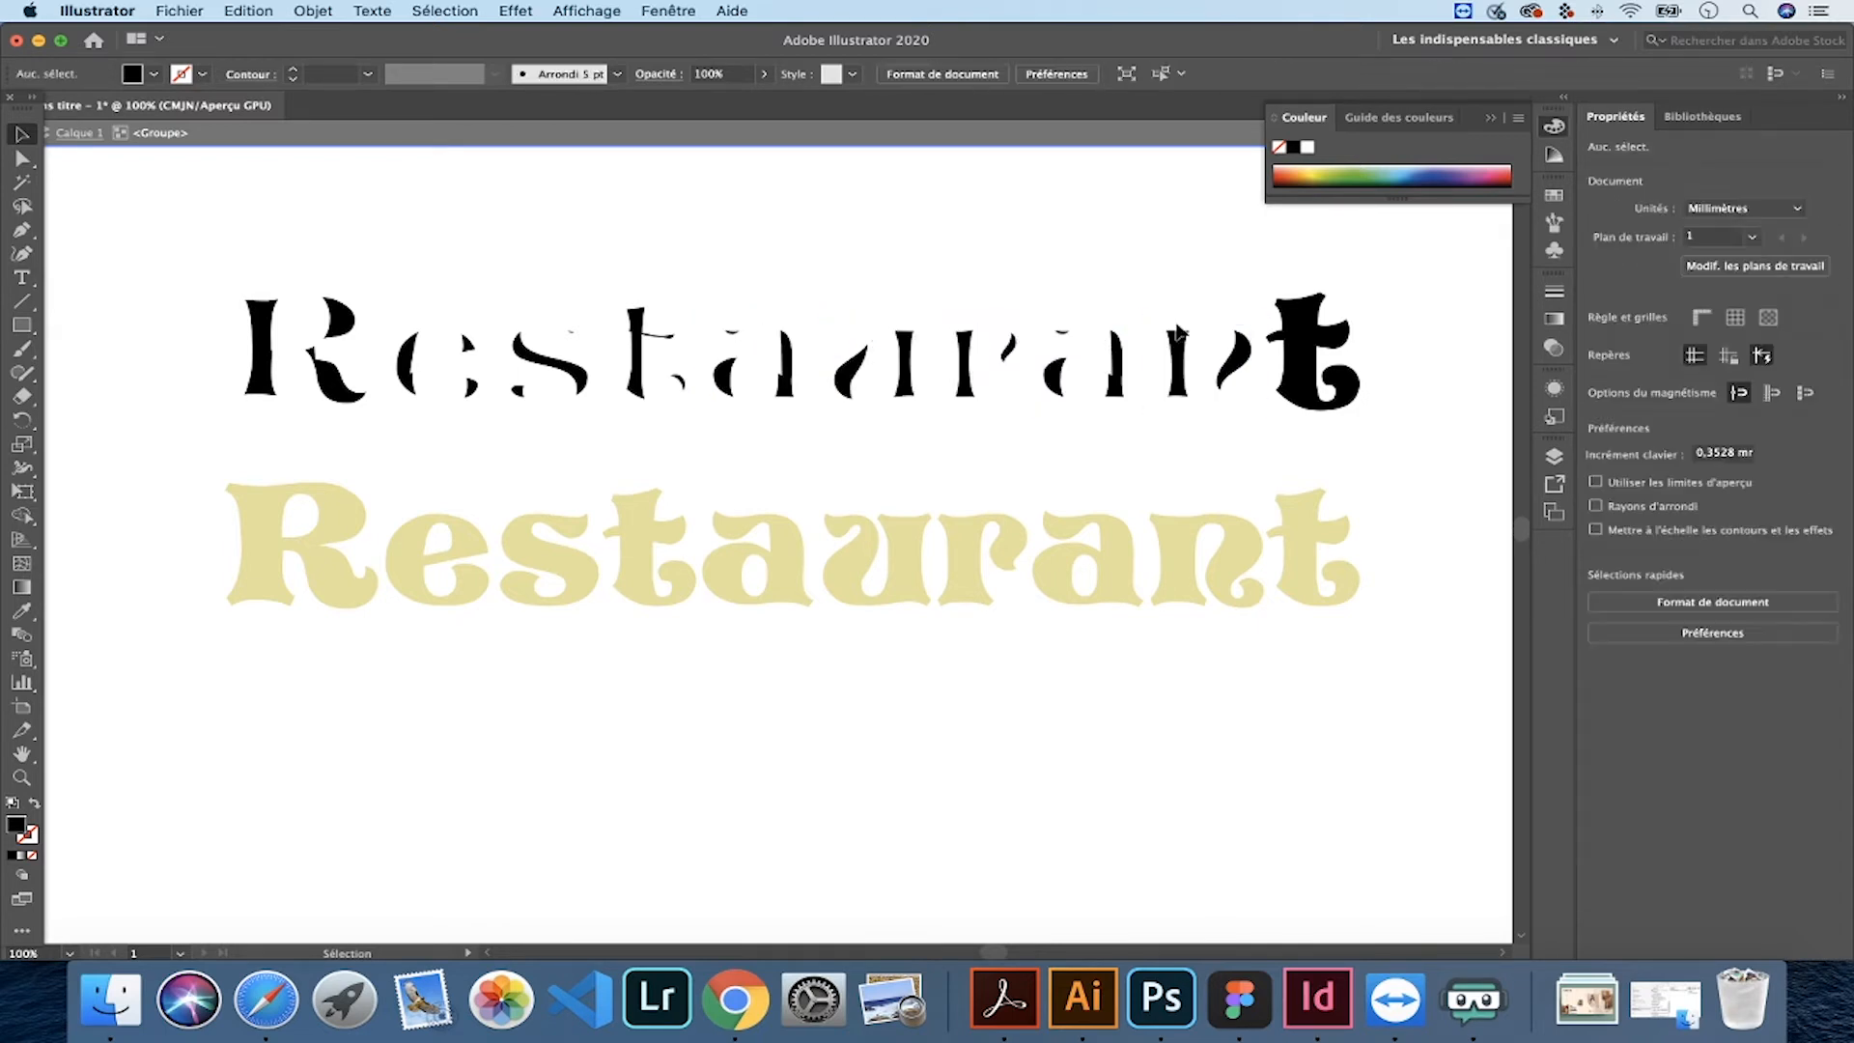
left_click(1297, 311)
key("Delete")
key("Escape")
- Move the black inset shapes onto the yellow Restaurant lettering so they sit inside its letters
left_click(1172, 365)
left_click_drag(1174, 550, 1173, 550)
right_click(1165, 546)
left_click(900, 566)
- Examine the black inset shapes inside the yellow letters up close, including the small piece in the a
key("super+plus")
key("super+plus")
key("super+plus")
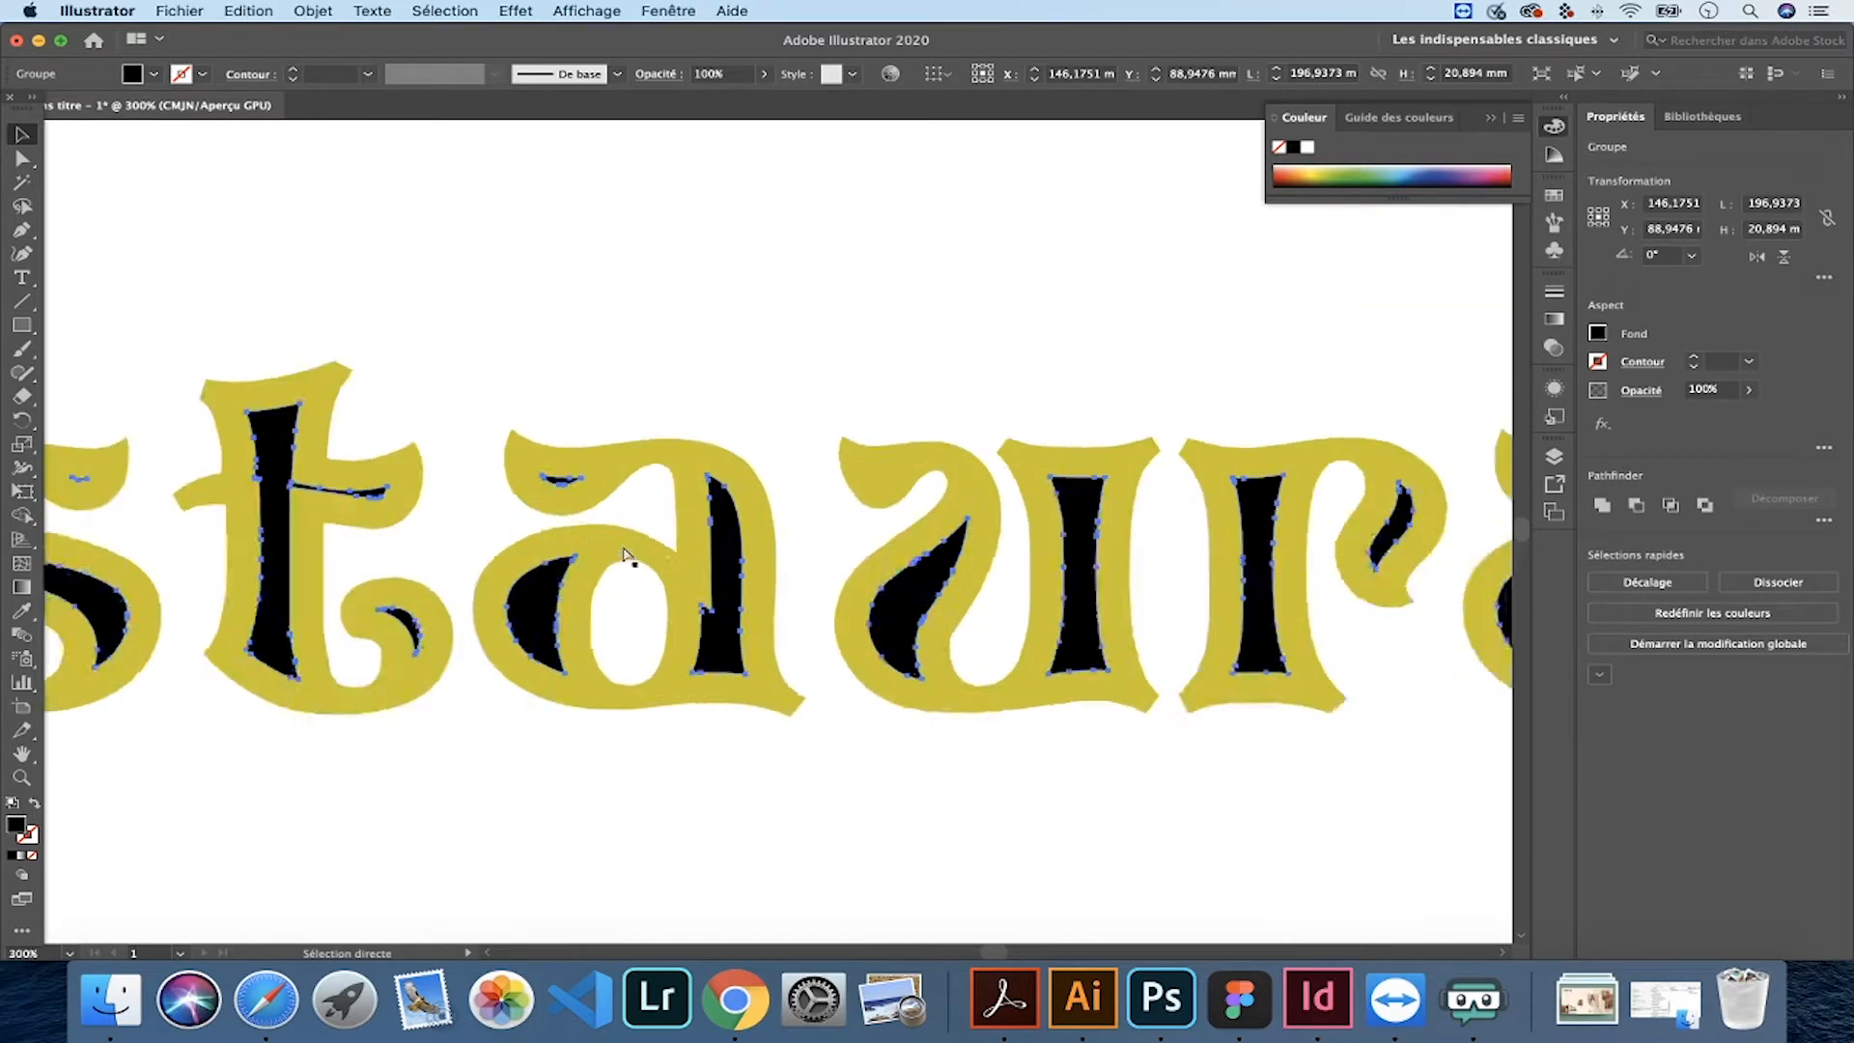
key("super+plus")
double_click(932, 415)
left_click(935, 417)
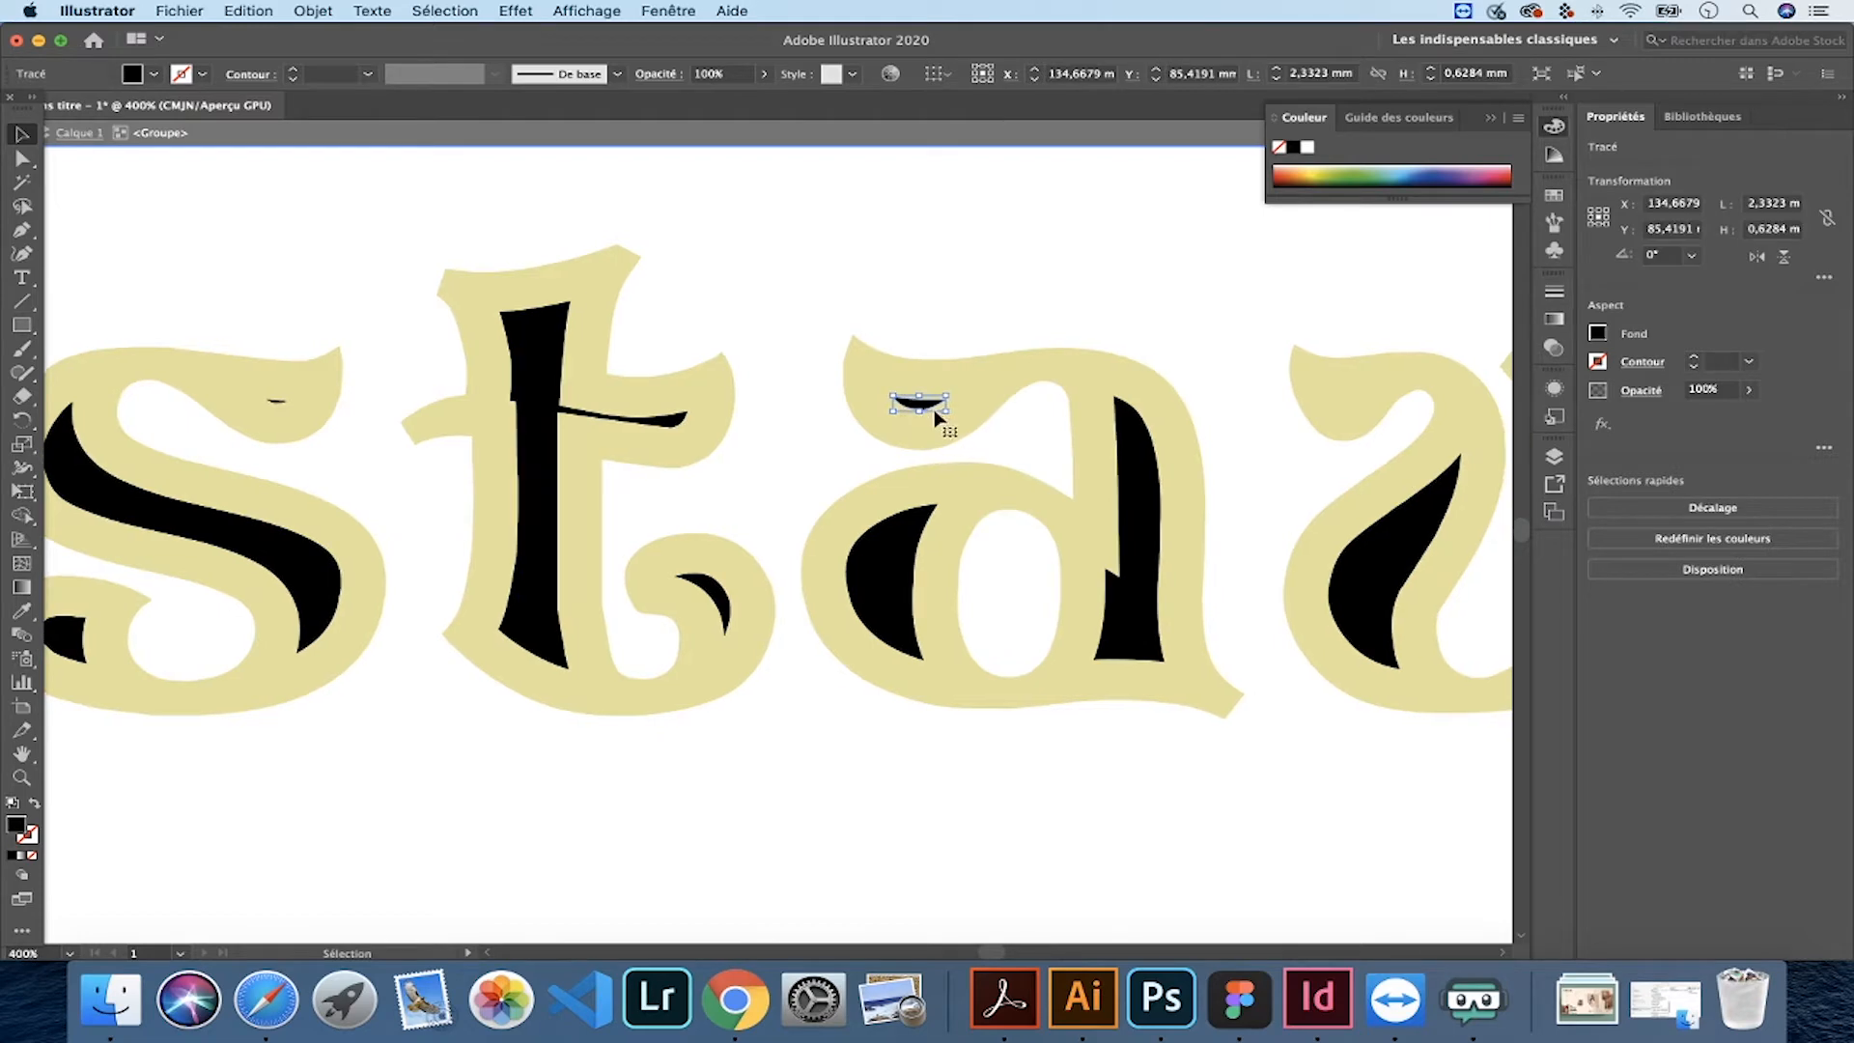
key("Escape")
left_click(529, 422)
key("super+minus")
key("super+minus")
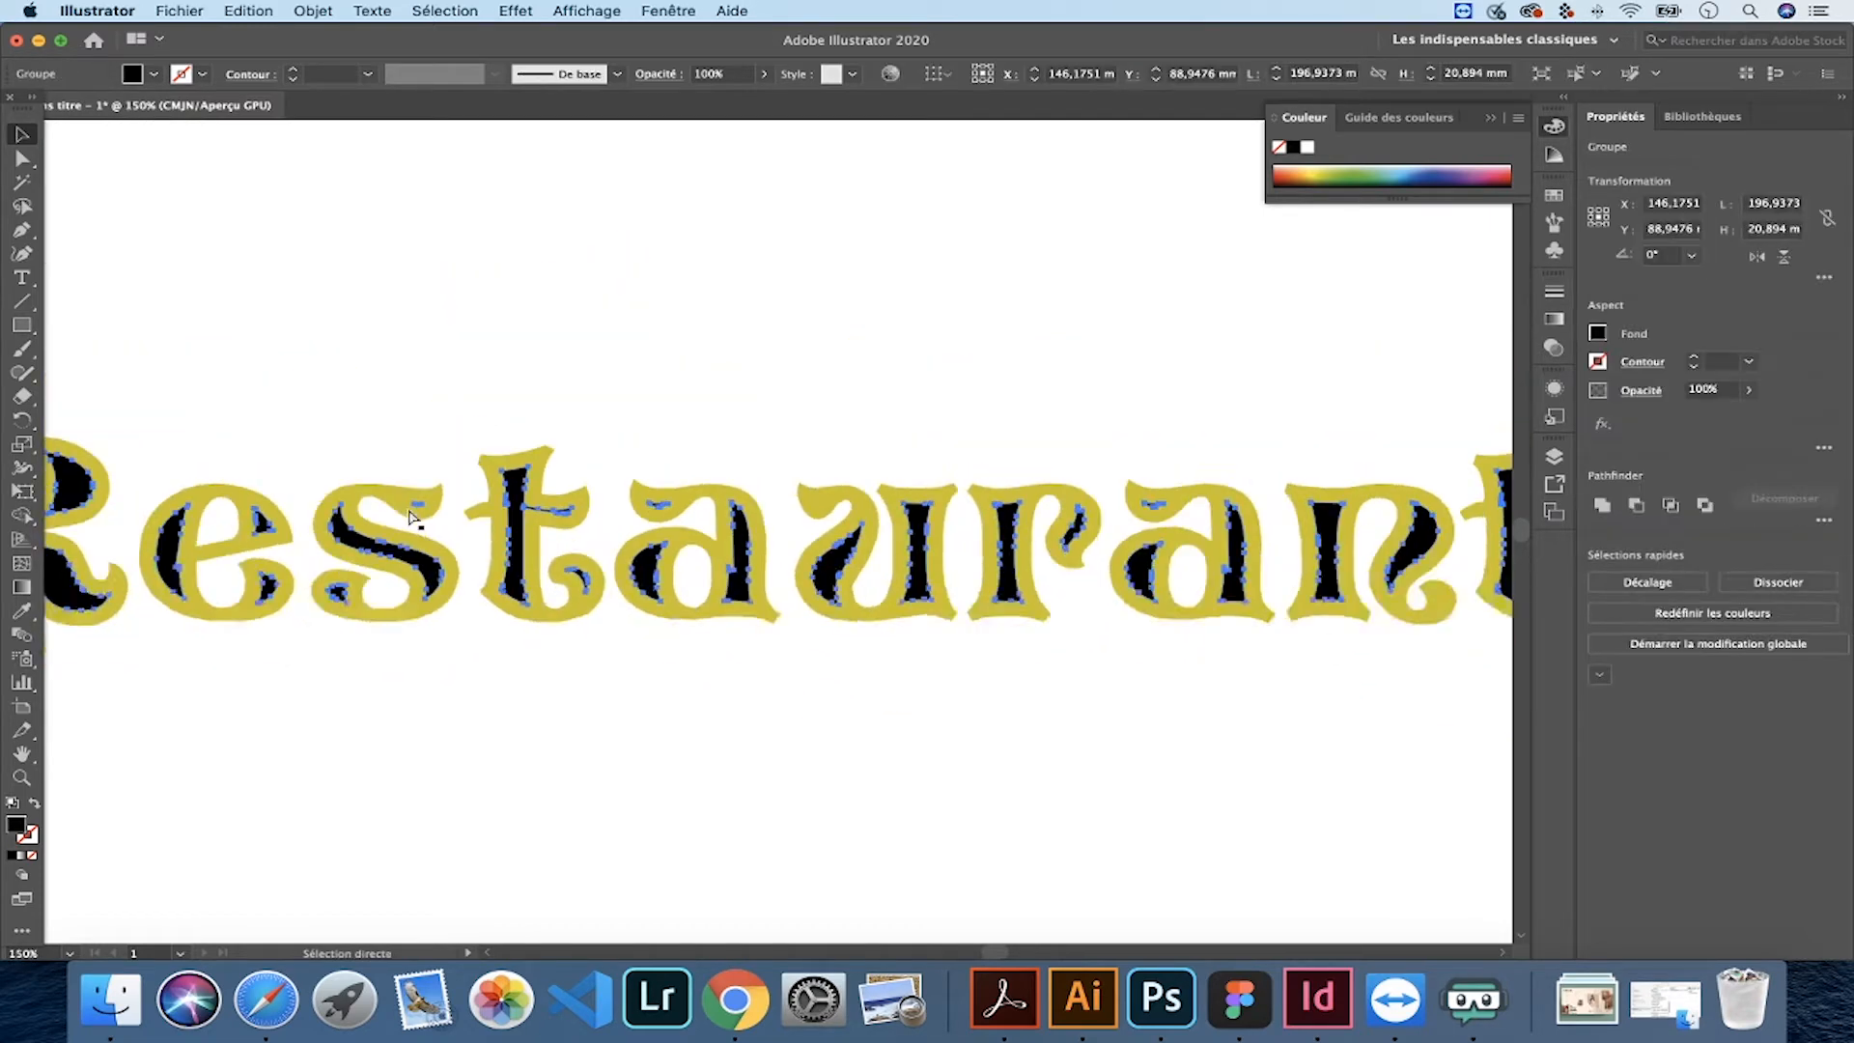
key("super+minus")
key("super+minus")
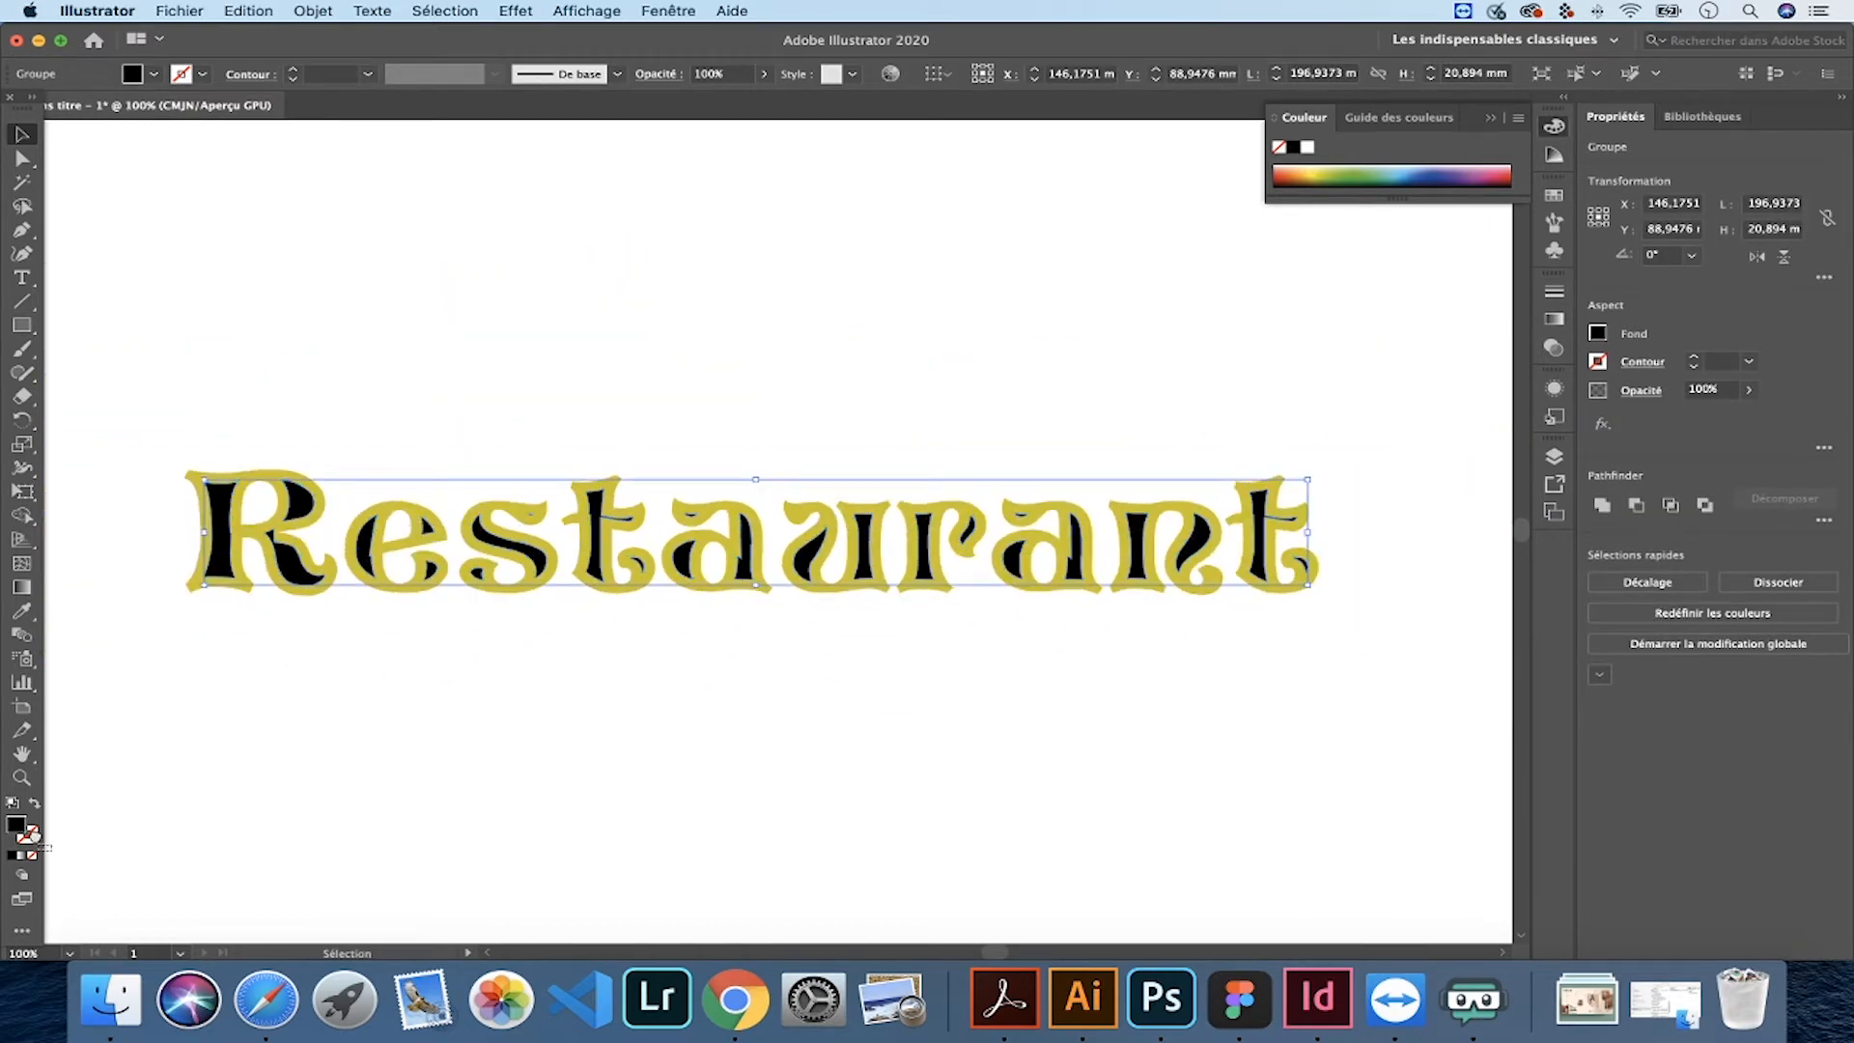
- Thicken the inset shapes with a black stroke and convert that stroke to outlines
left_click_drag(18, 824, 34, 836)
left_click(298, 71)
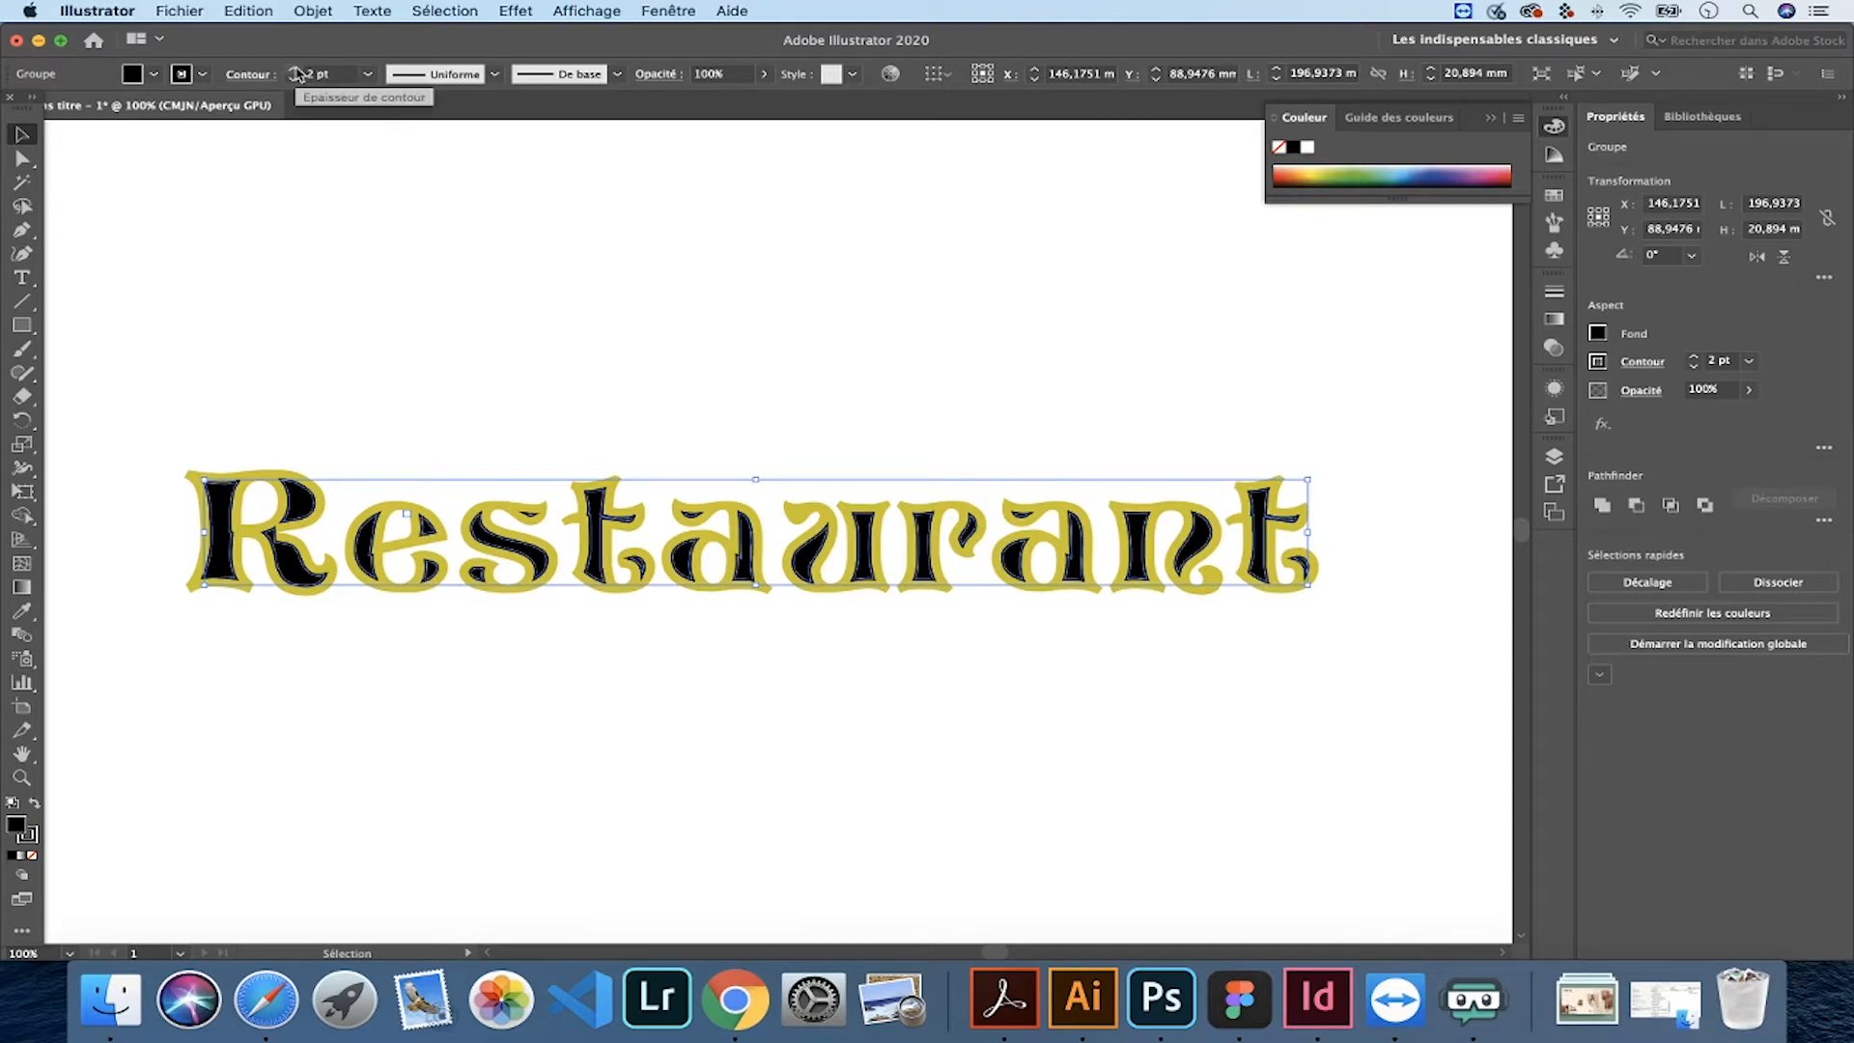
left_click(298, 72)
left_click(312, 11)
mouse_move(460, 456)
left_click(693, 502)
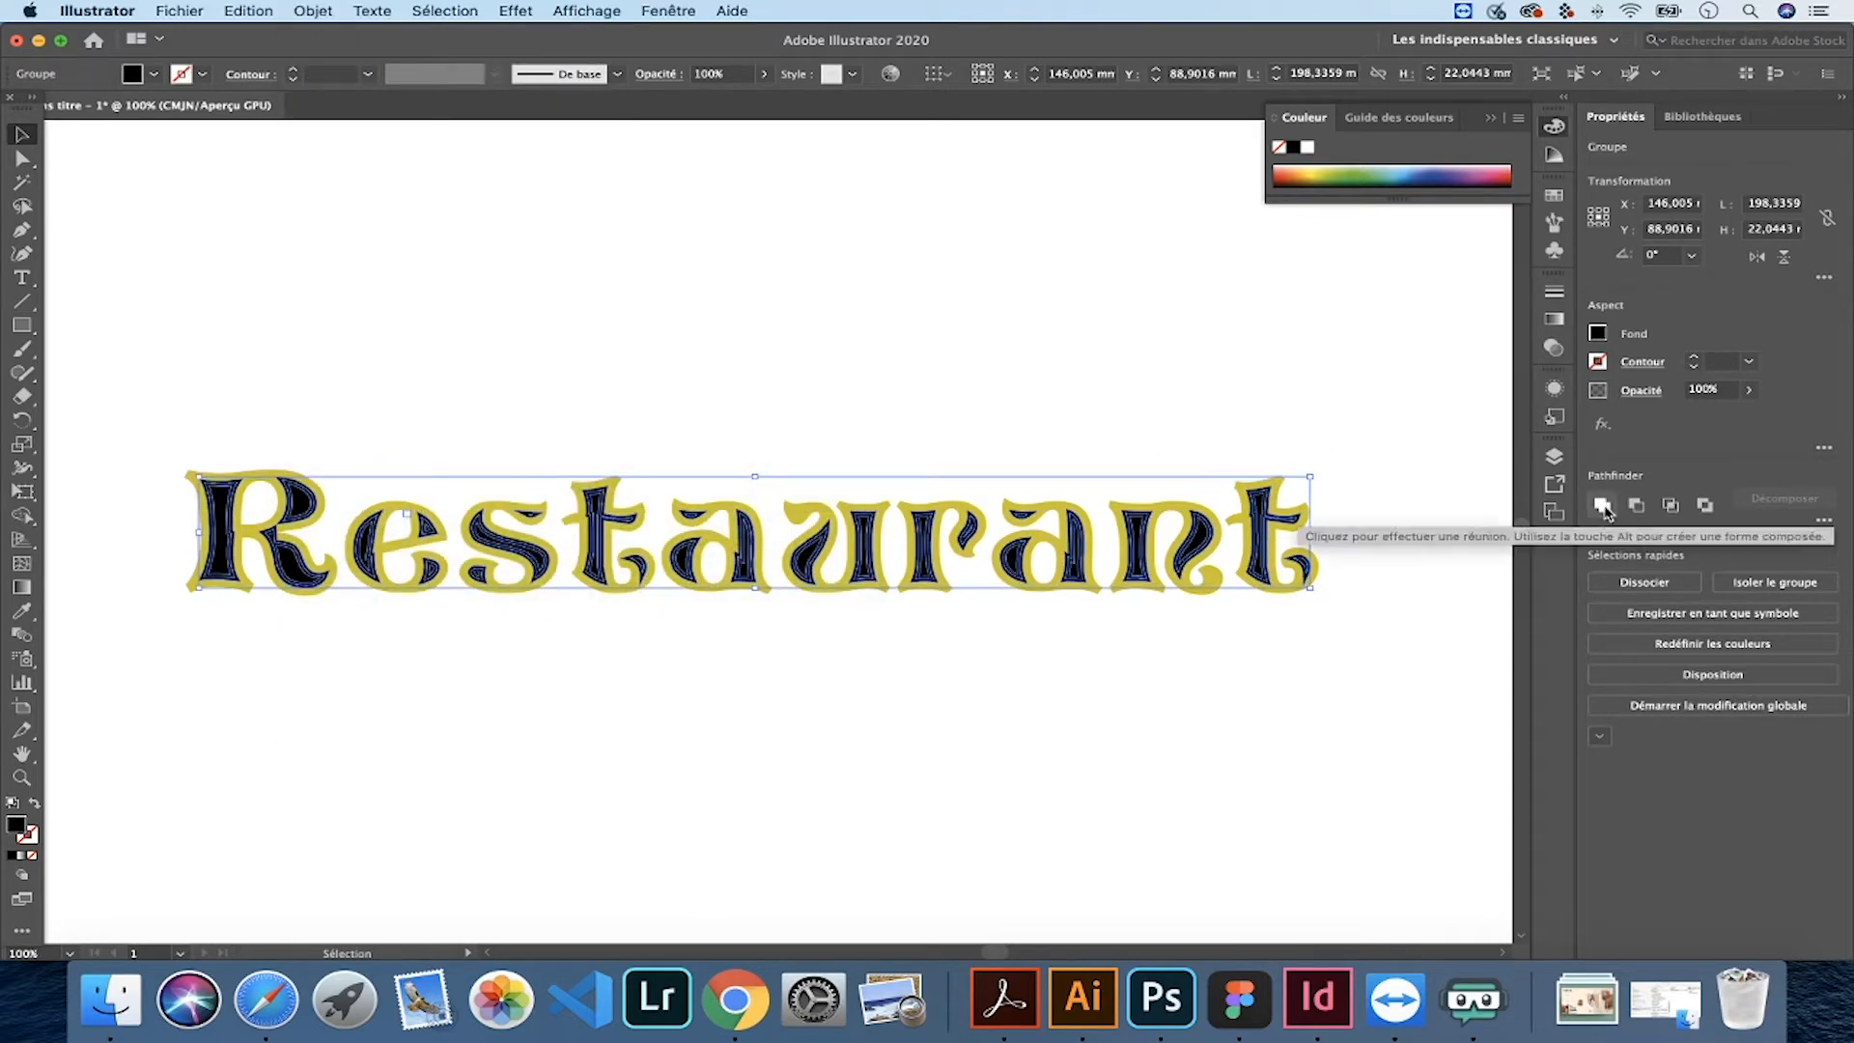
- Combine the expanded fills and strokes of the inset shapes with the Pathfinder Merge operation
left_click(668, 11)
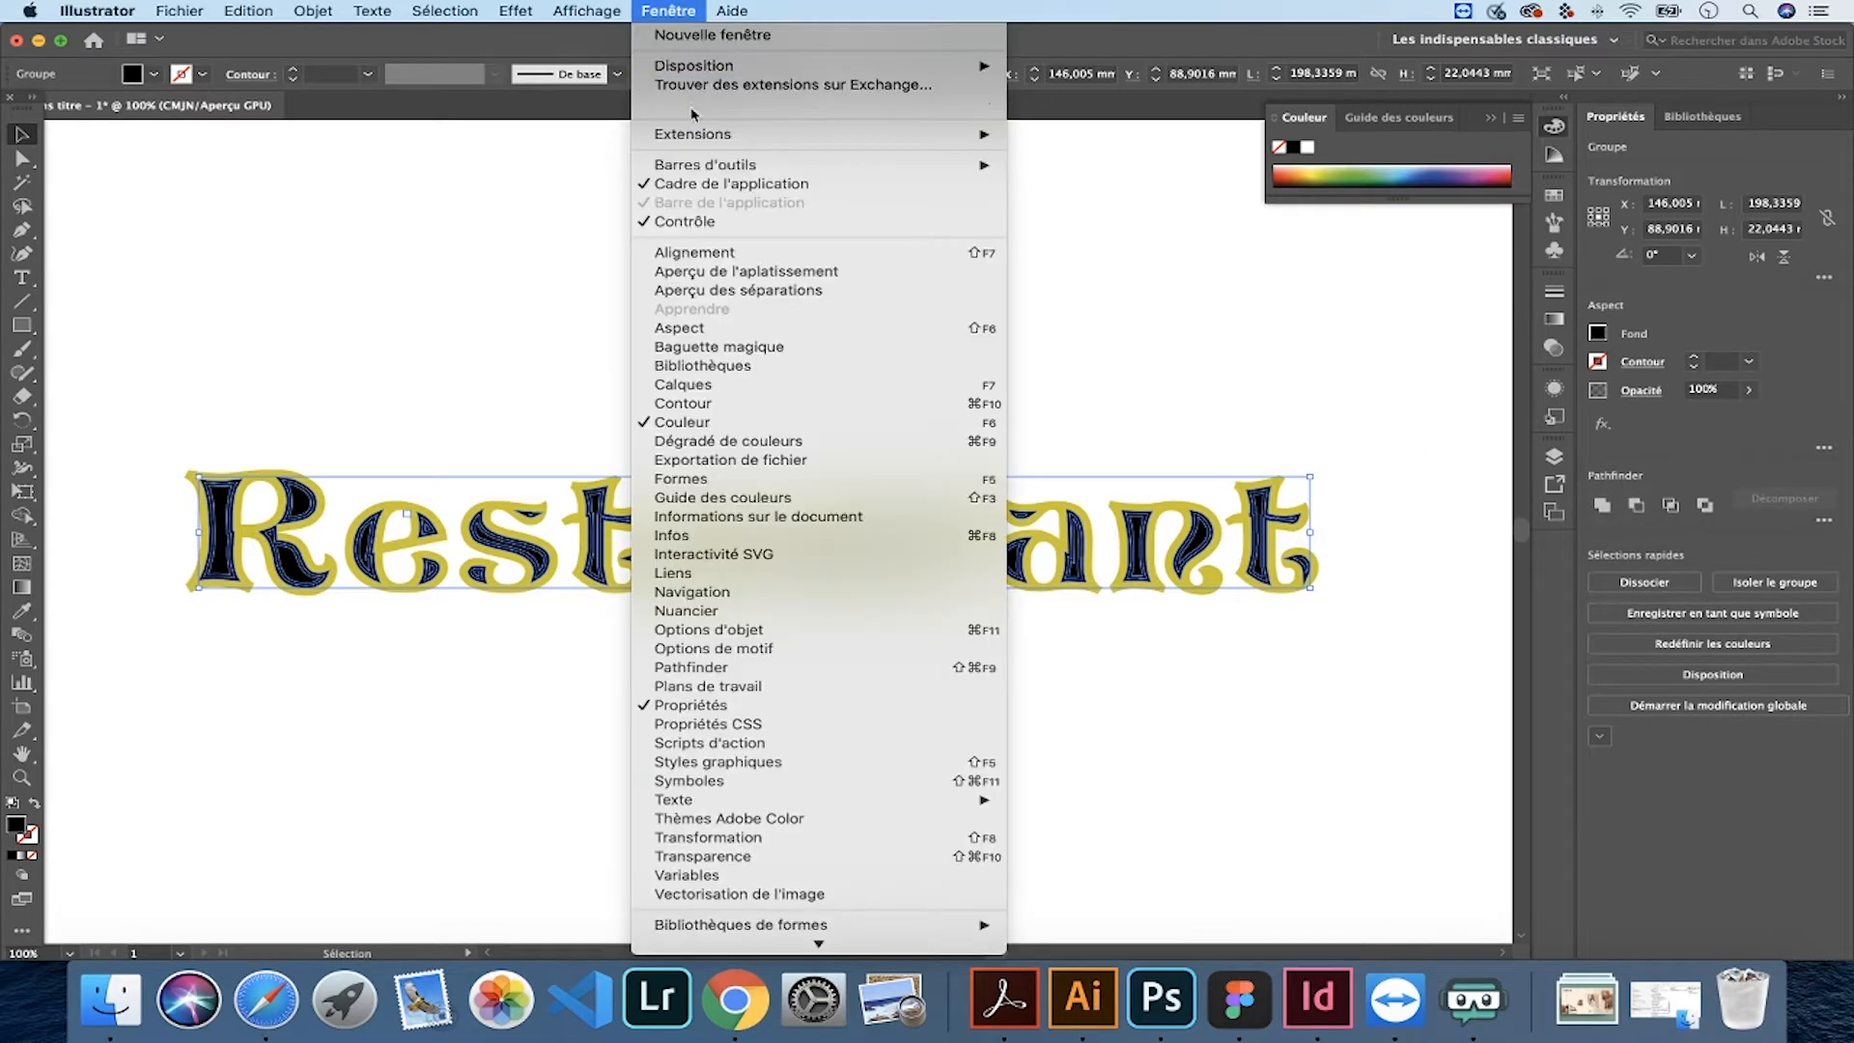
left_click(809, 664)
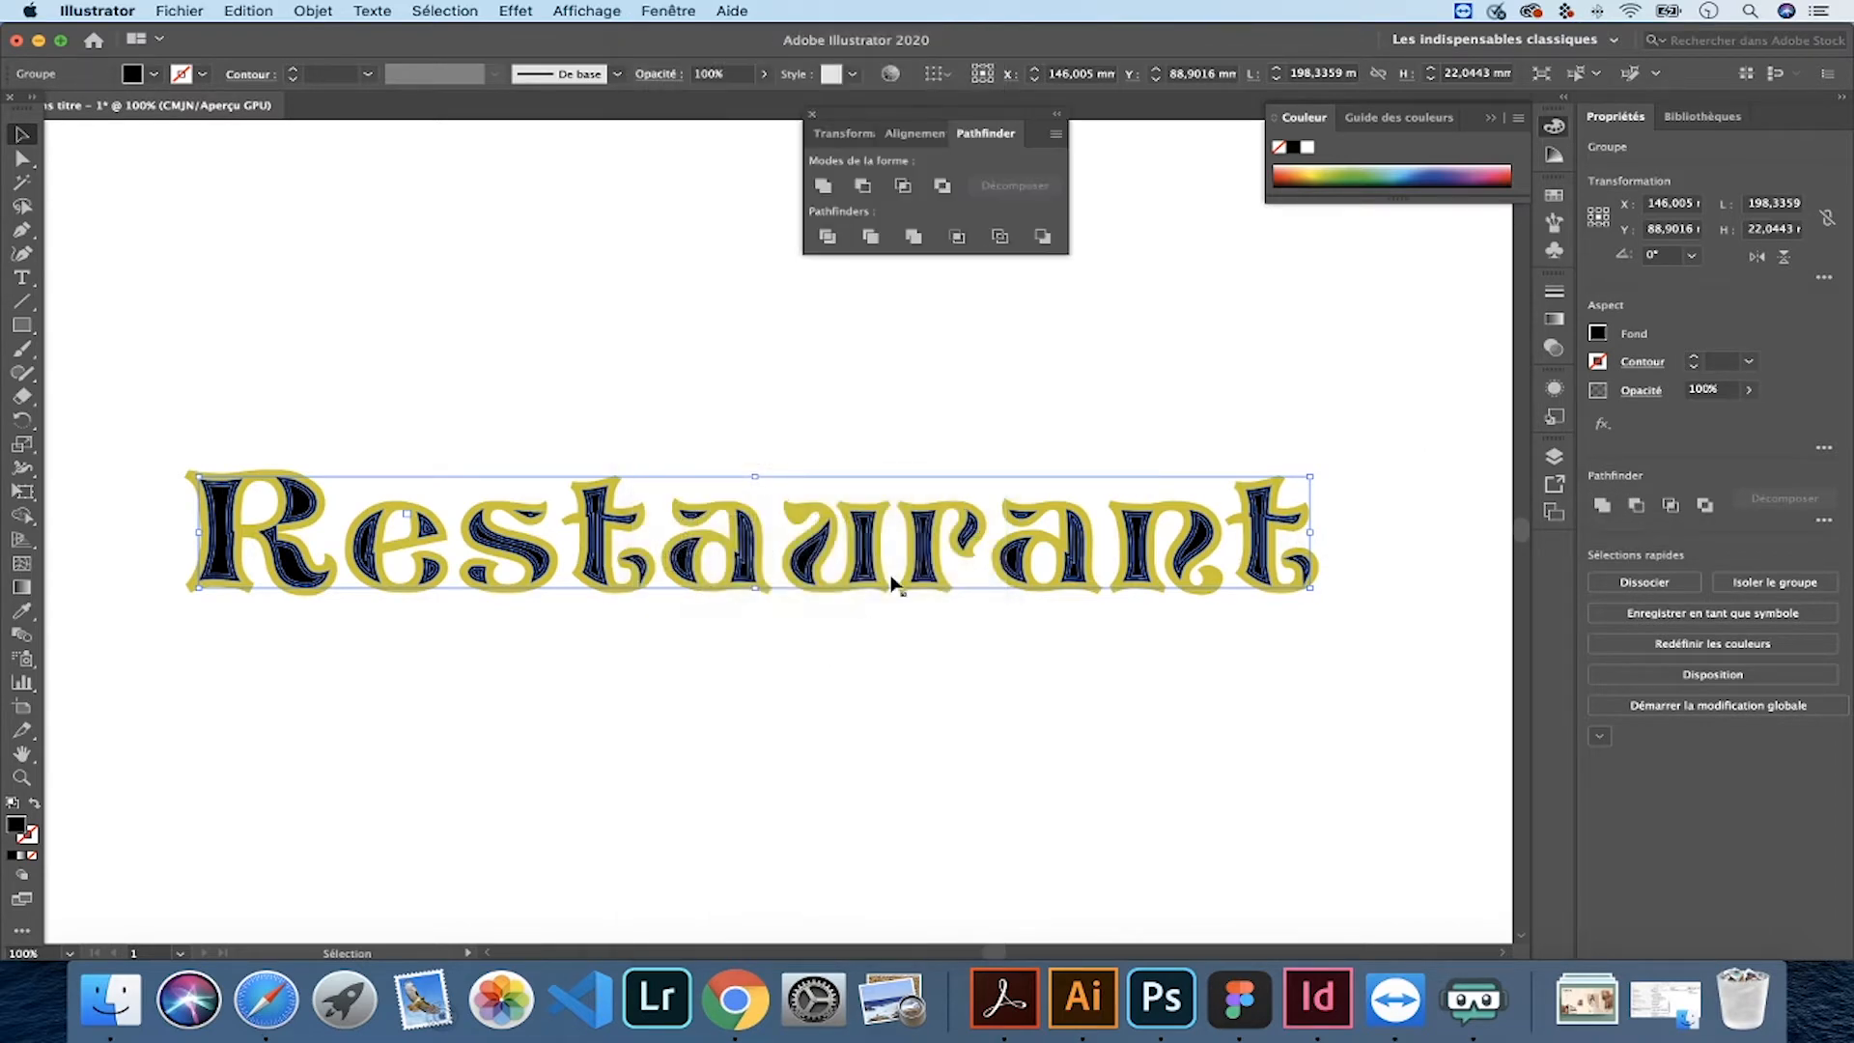
left_click(916, 237)
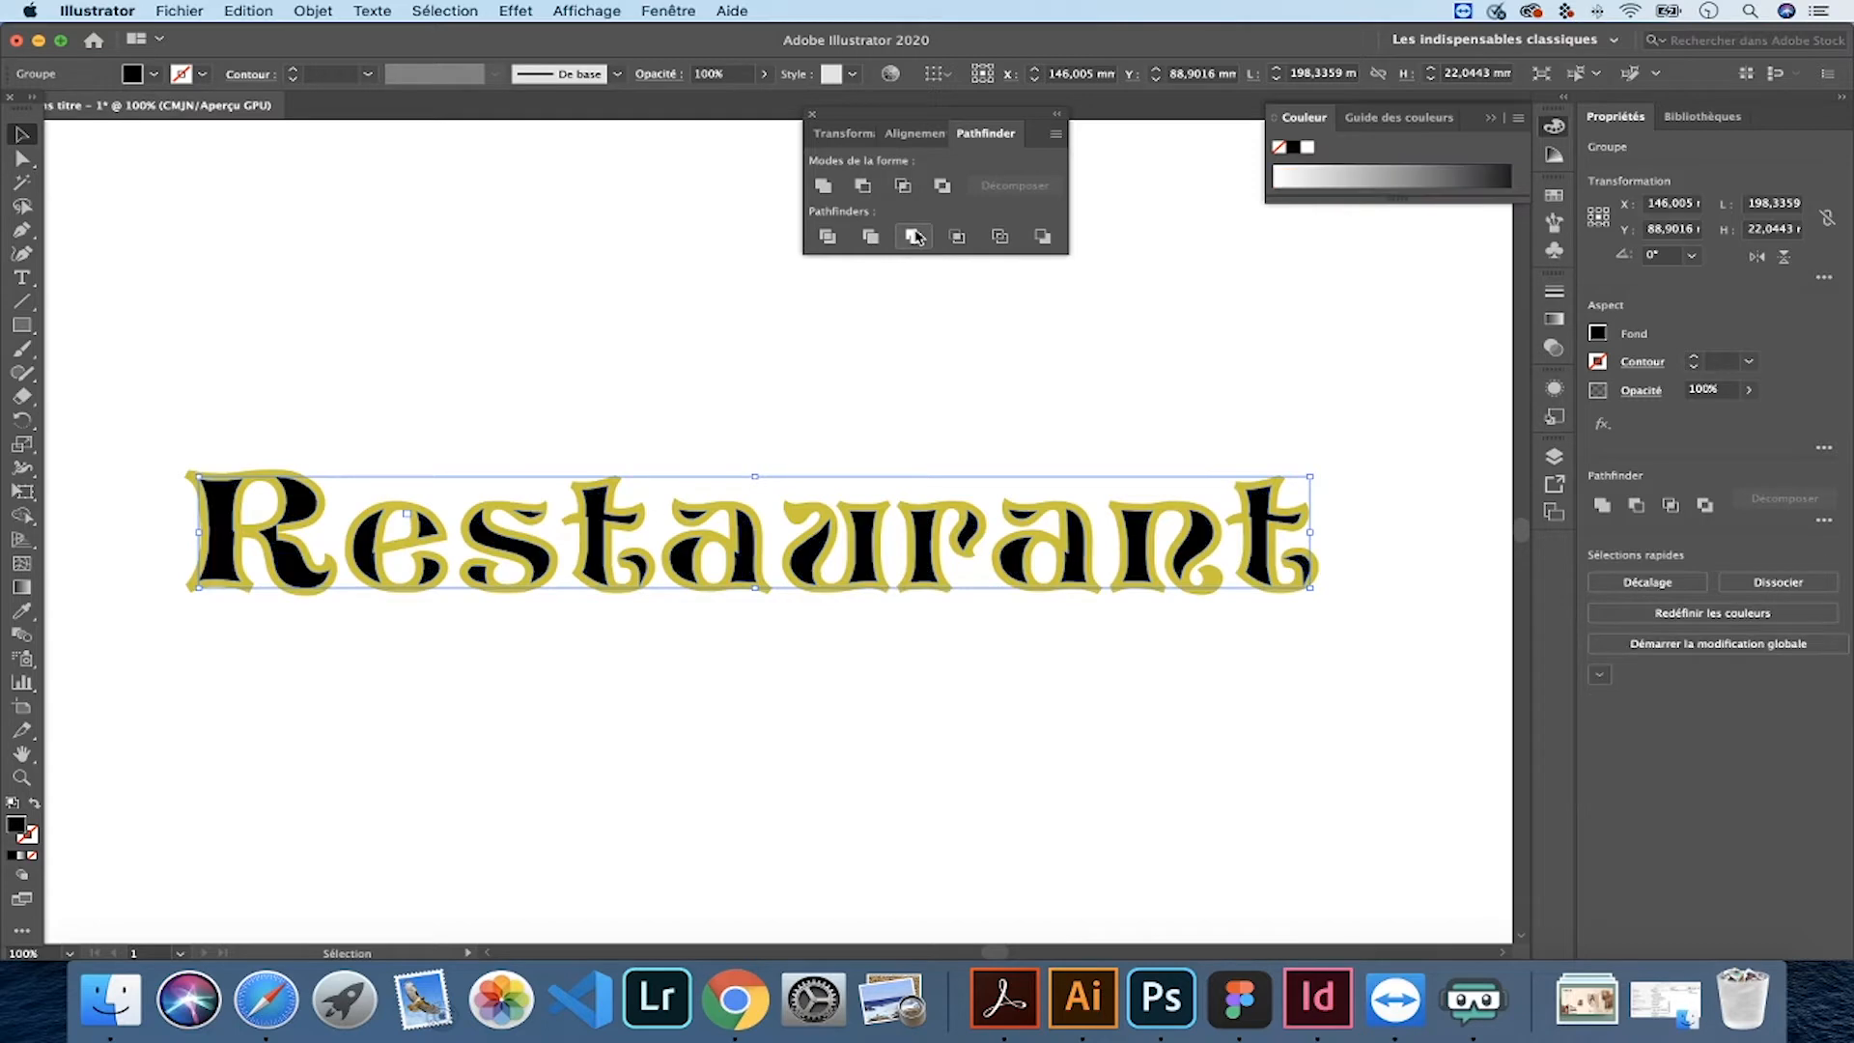
- Smooth the left edge of the first a's stem inset by deleting its surplus anchor points
scroll(759, 492, "up", 5)
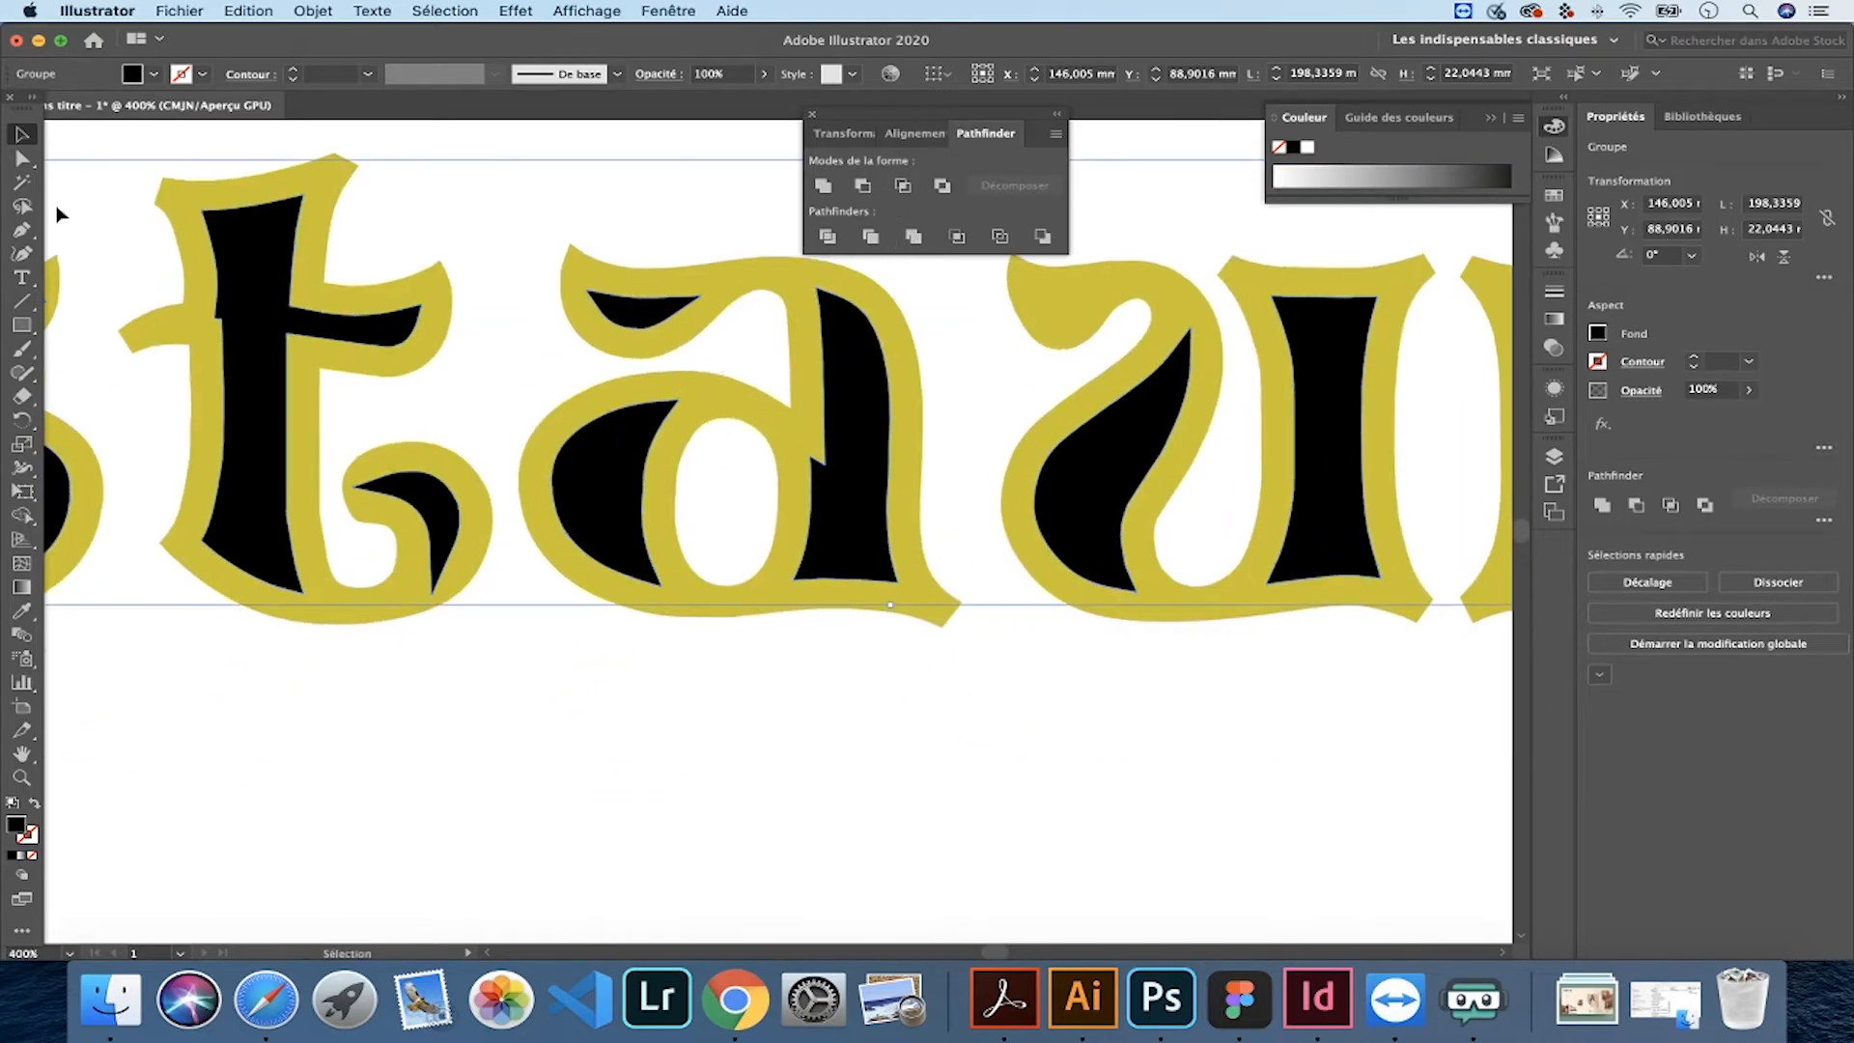
left_click_drag(22, 230, 145, 282)
left_click(824, 464)
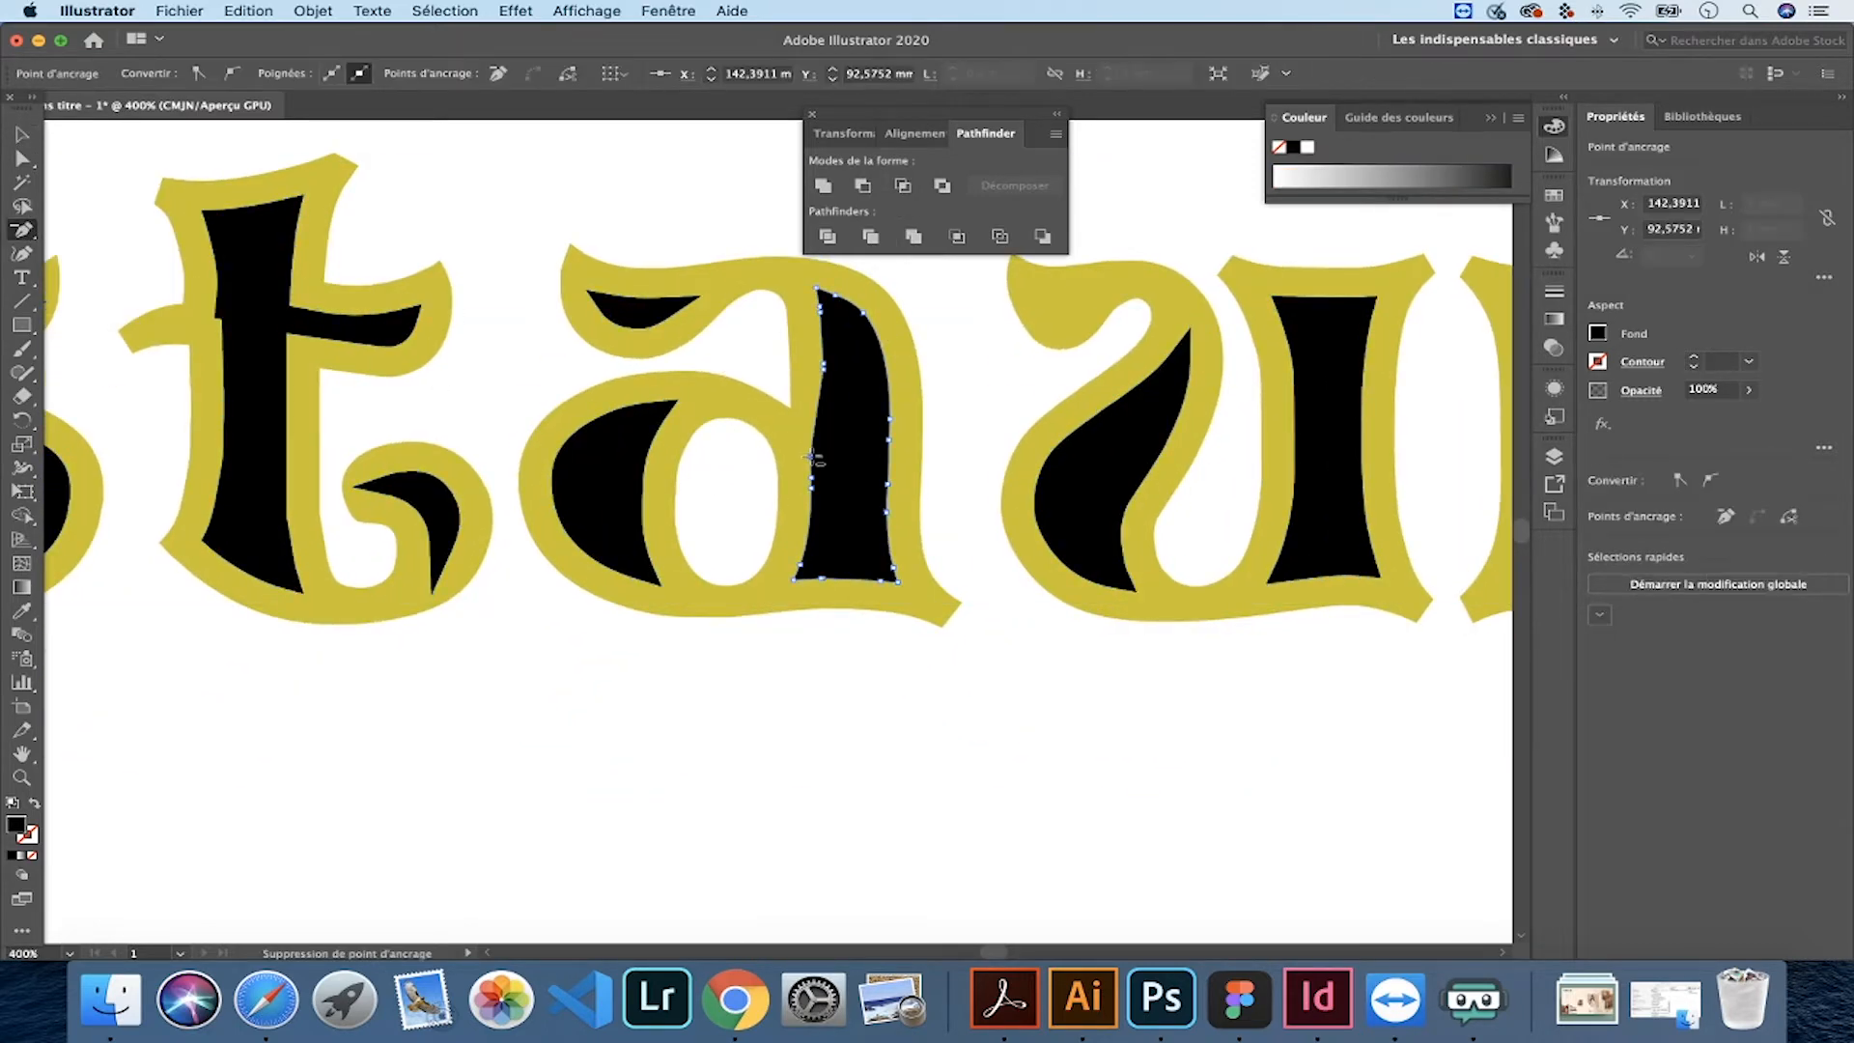
left_click(823, 366)
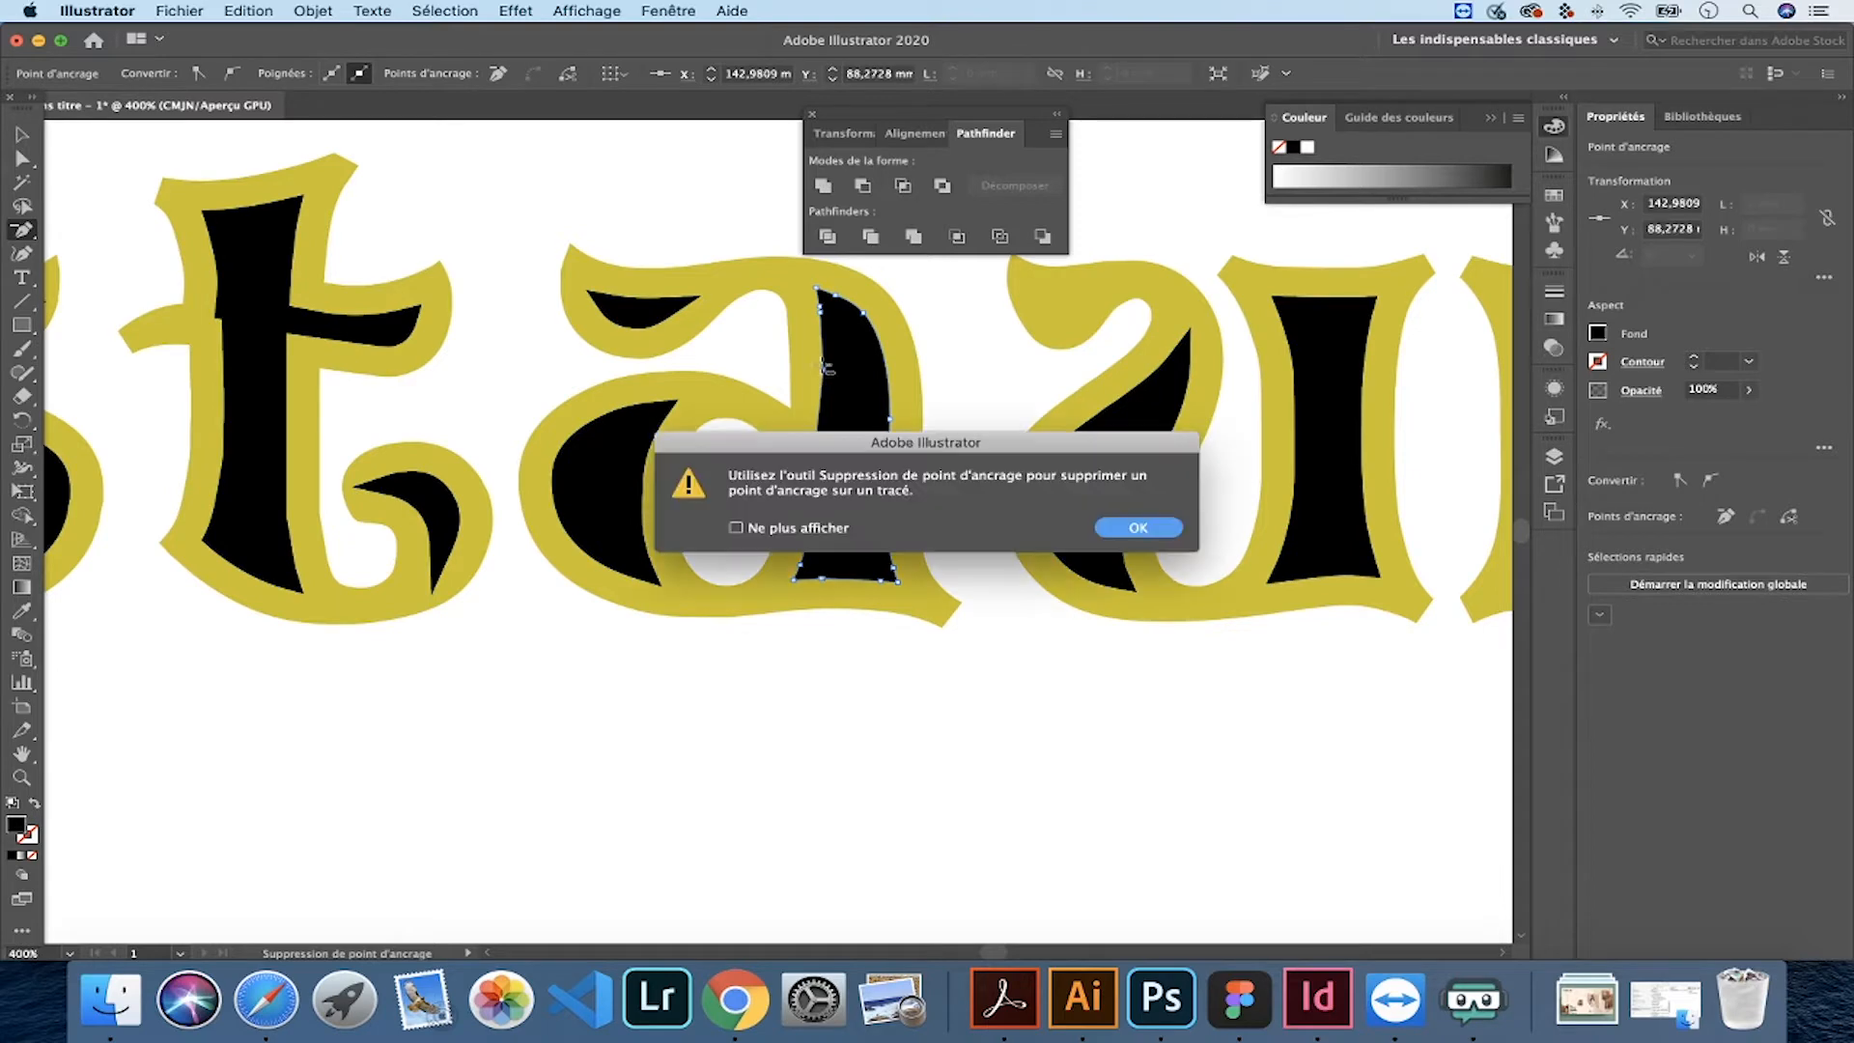
left_click(1138, 527)
left_click(823, 367)
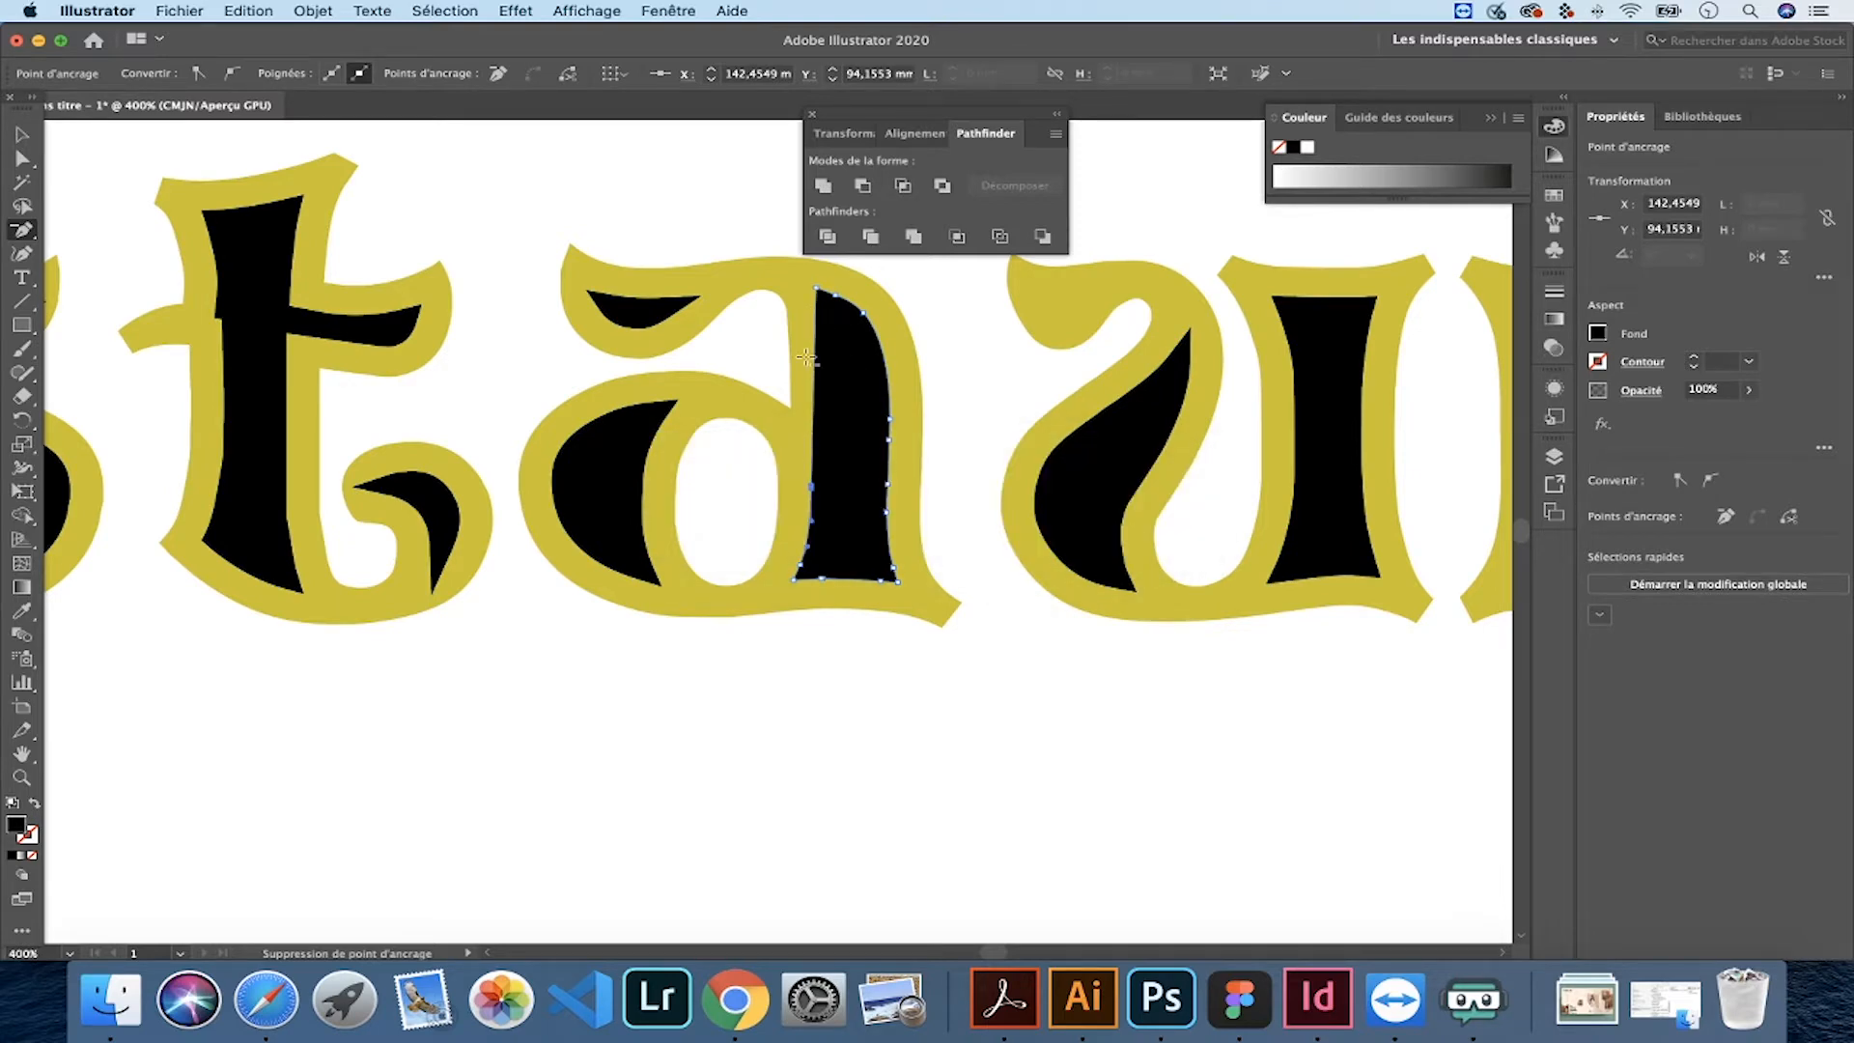
- Delete surplus anchor points from the e's inset and the right edge of the R's stem inset
scroll(823, 314, "left", 10)
left_click(553, 500)
left_click_drag(518, 473, 864, 479)
key("super+plus")
key("super+plus")
left_click_drag(691, 426, 715, 430)
scroll(715, 430, "left", 10)
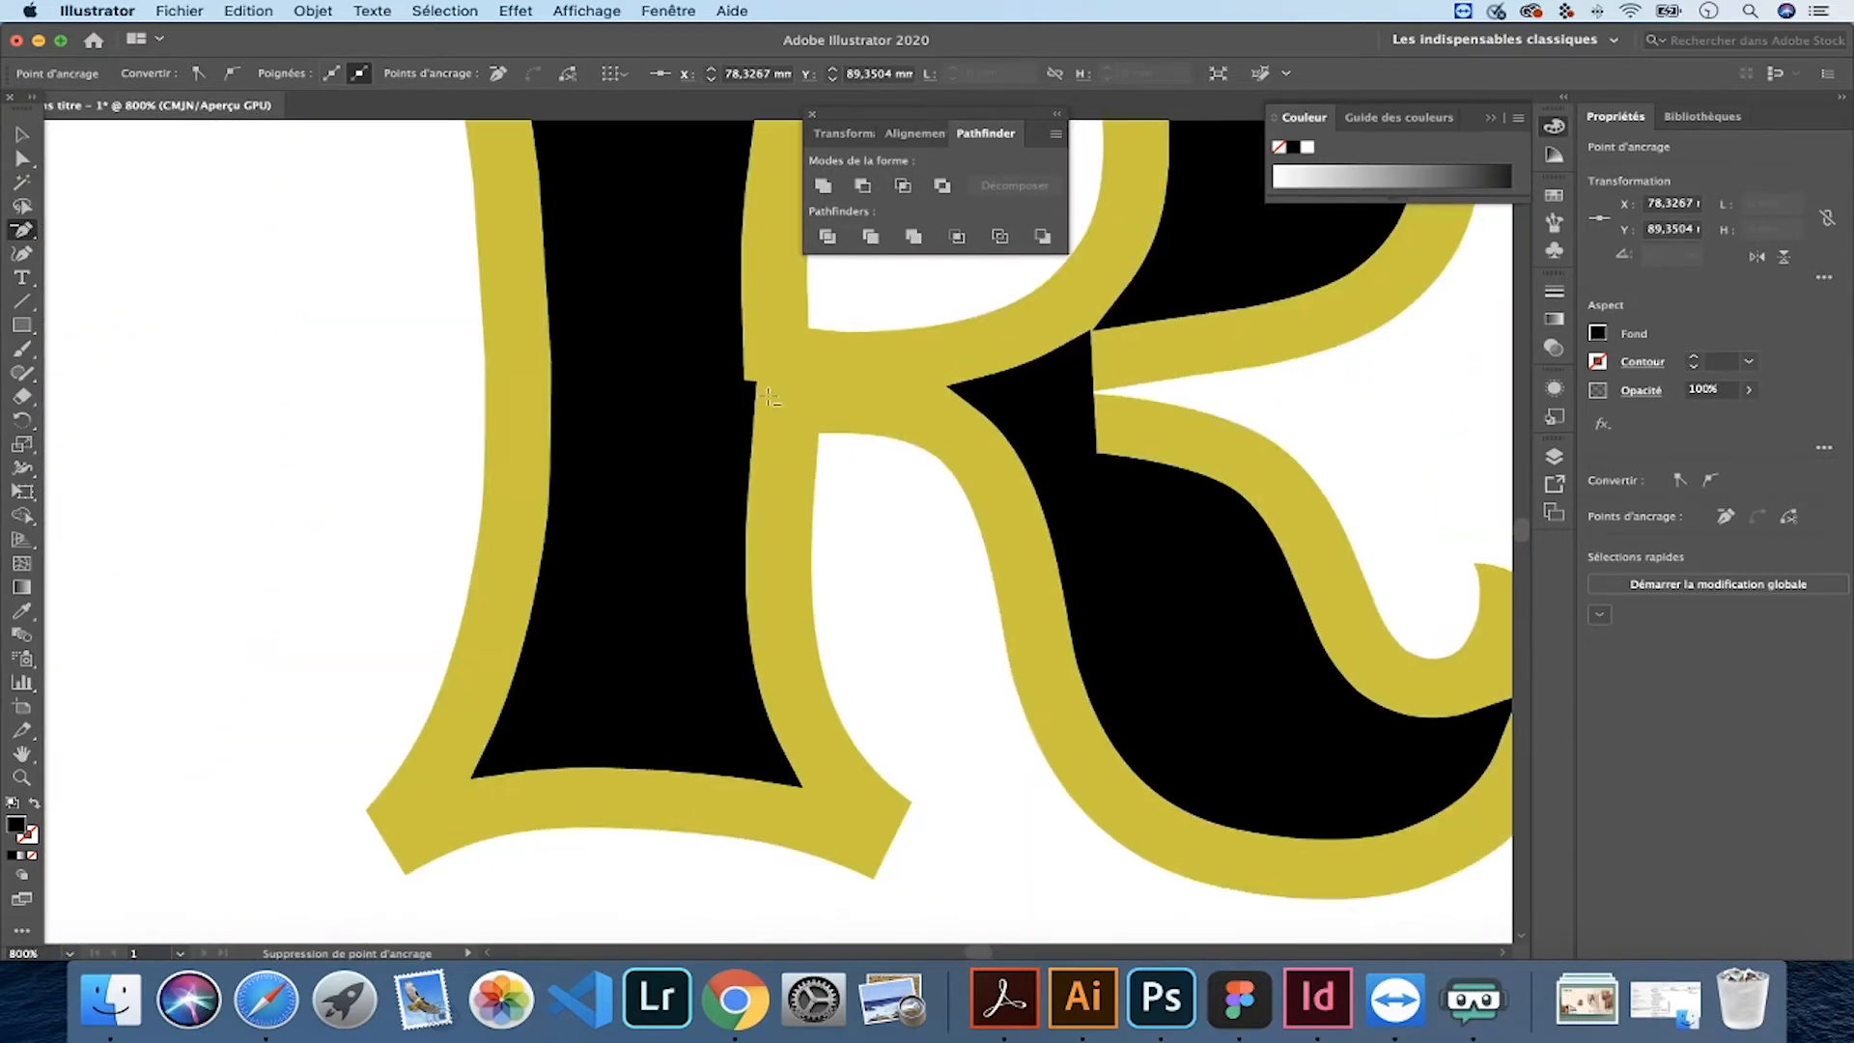
left_click(750, 381)
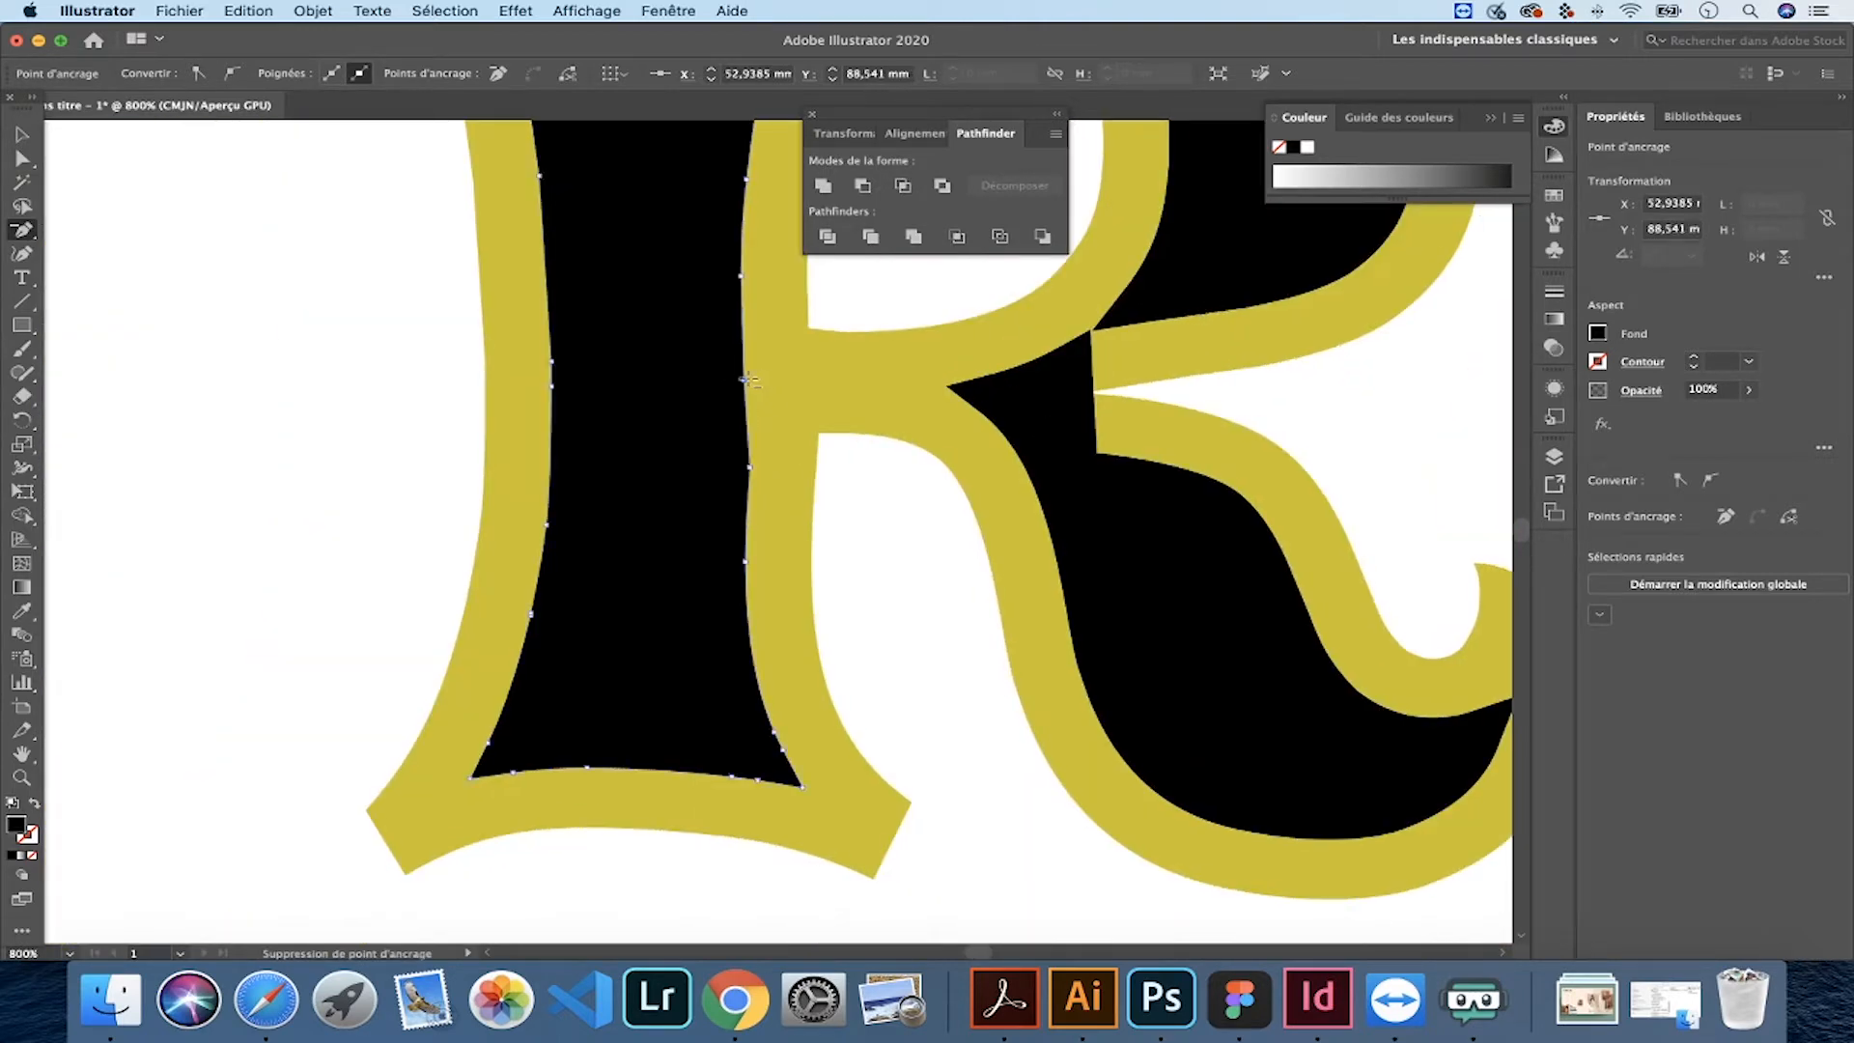
left_click(750, 468)
- Isolate the inset group and erase a strip across the top of the R's leg inset, splitting it in two
scroll(889, 454, "right", 5)
left_click(786, 341)
left_click(1123, 527)
key("v")
left_click(809, 526)
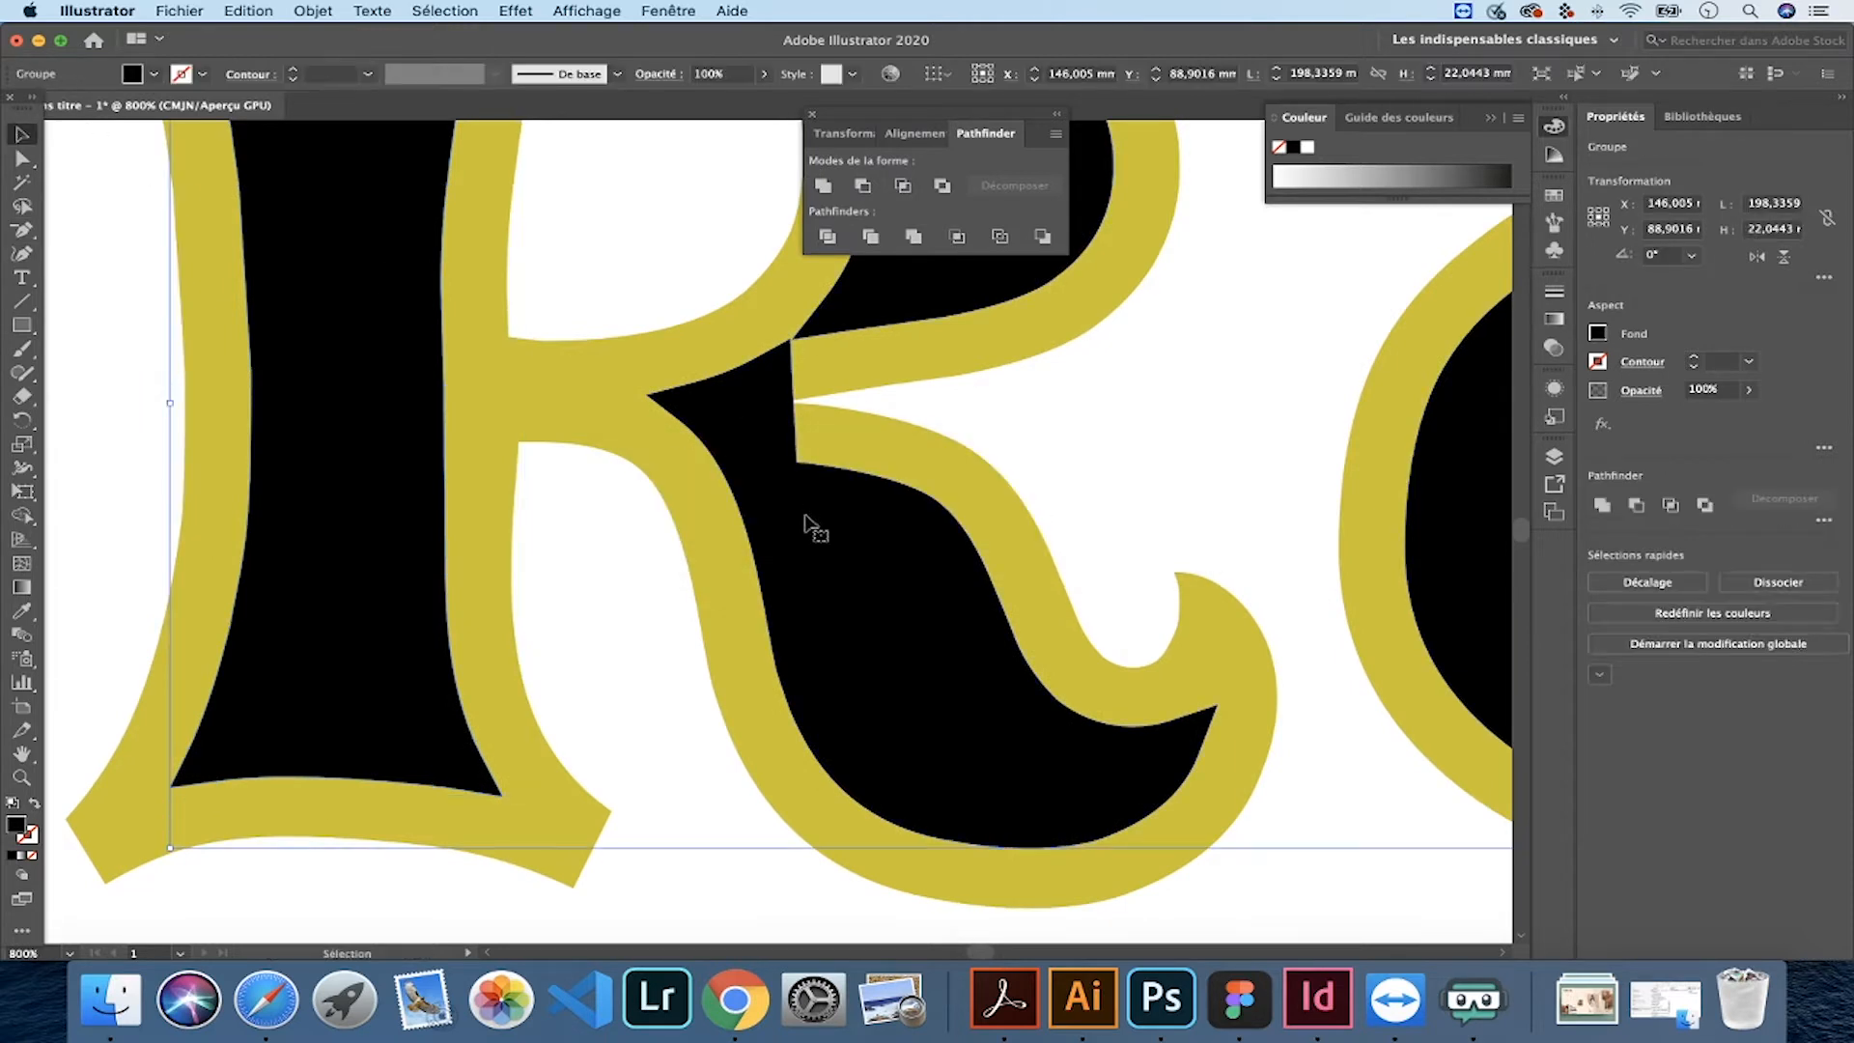
double_click(809, 526)
scroll(235, 369, "right", 3)
left_click(21, 396)
left_click_drag(770, 488, 604, 493)
key("v")
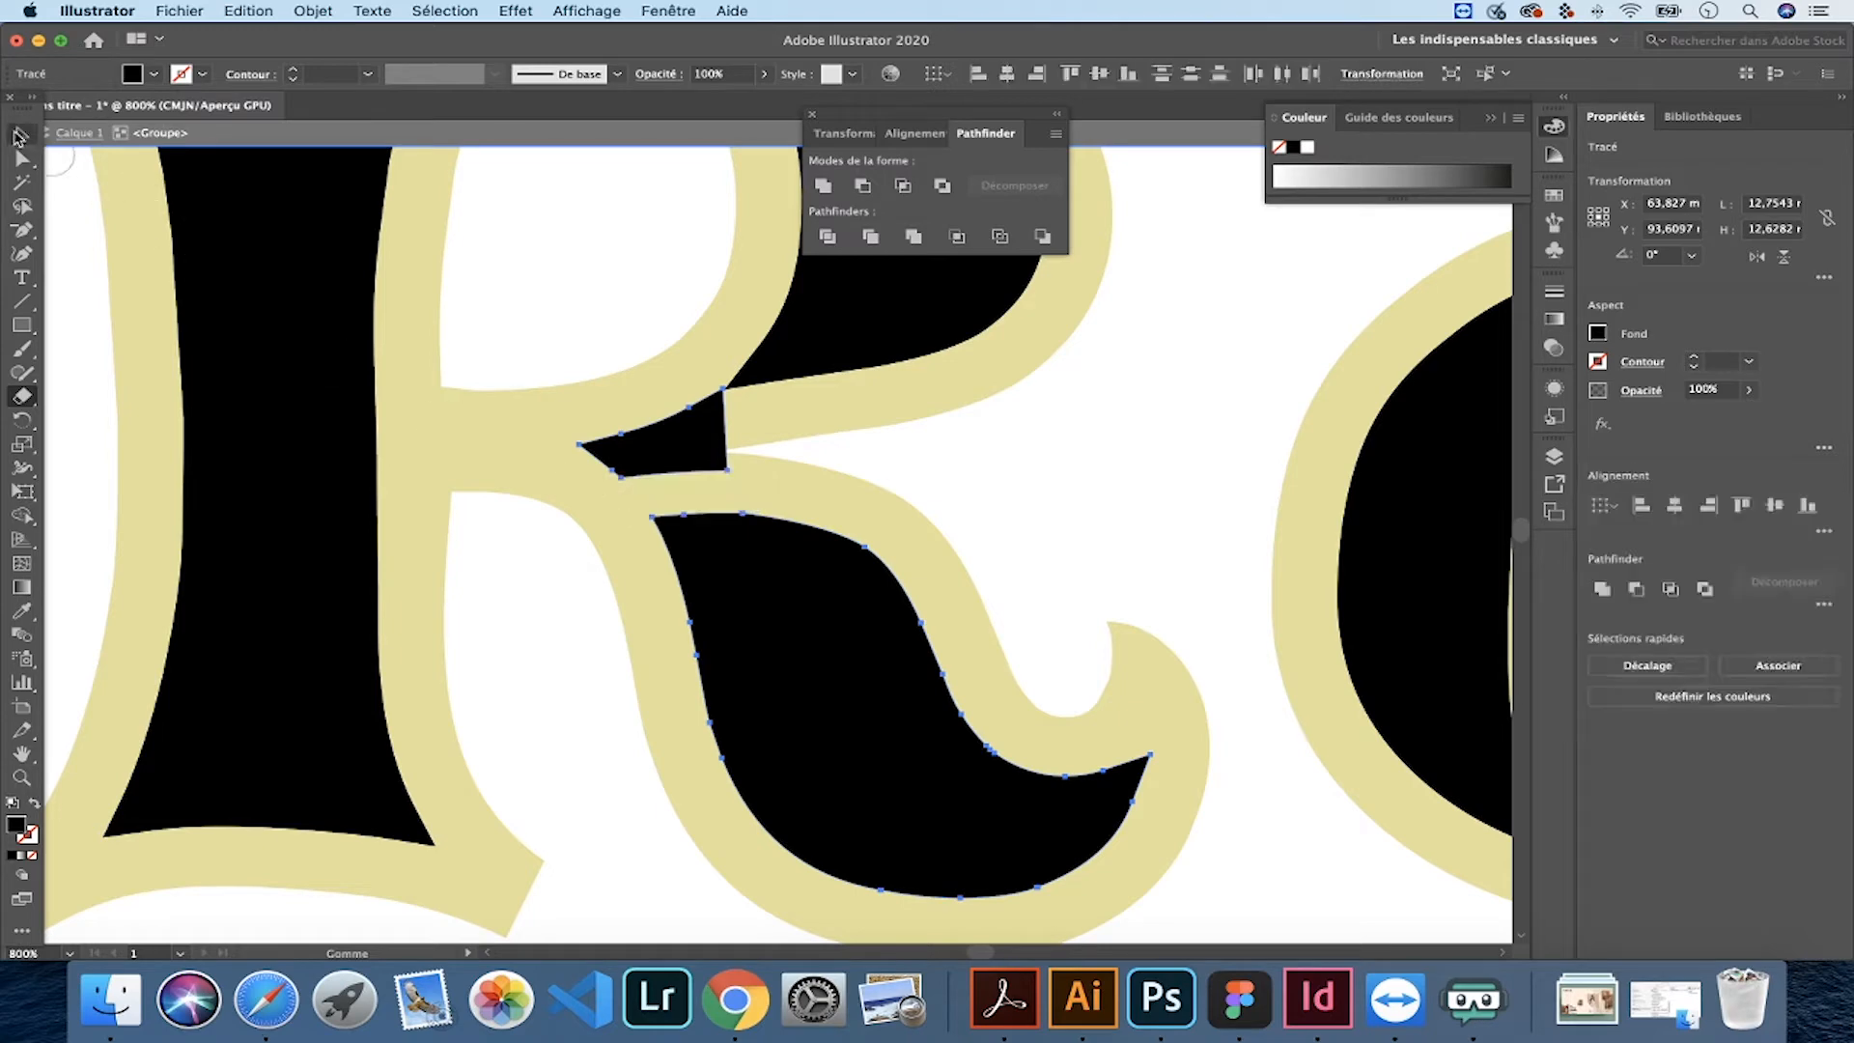
- Delete the small leftover piece cut off above the R's leg inset
left_click(675, 447)
key("Delete")
key("minus")
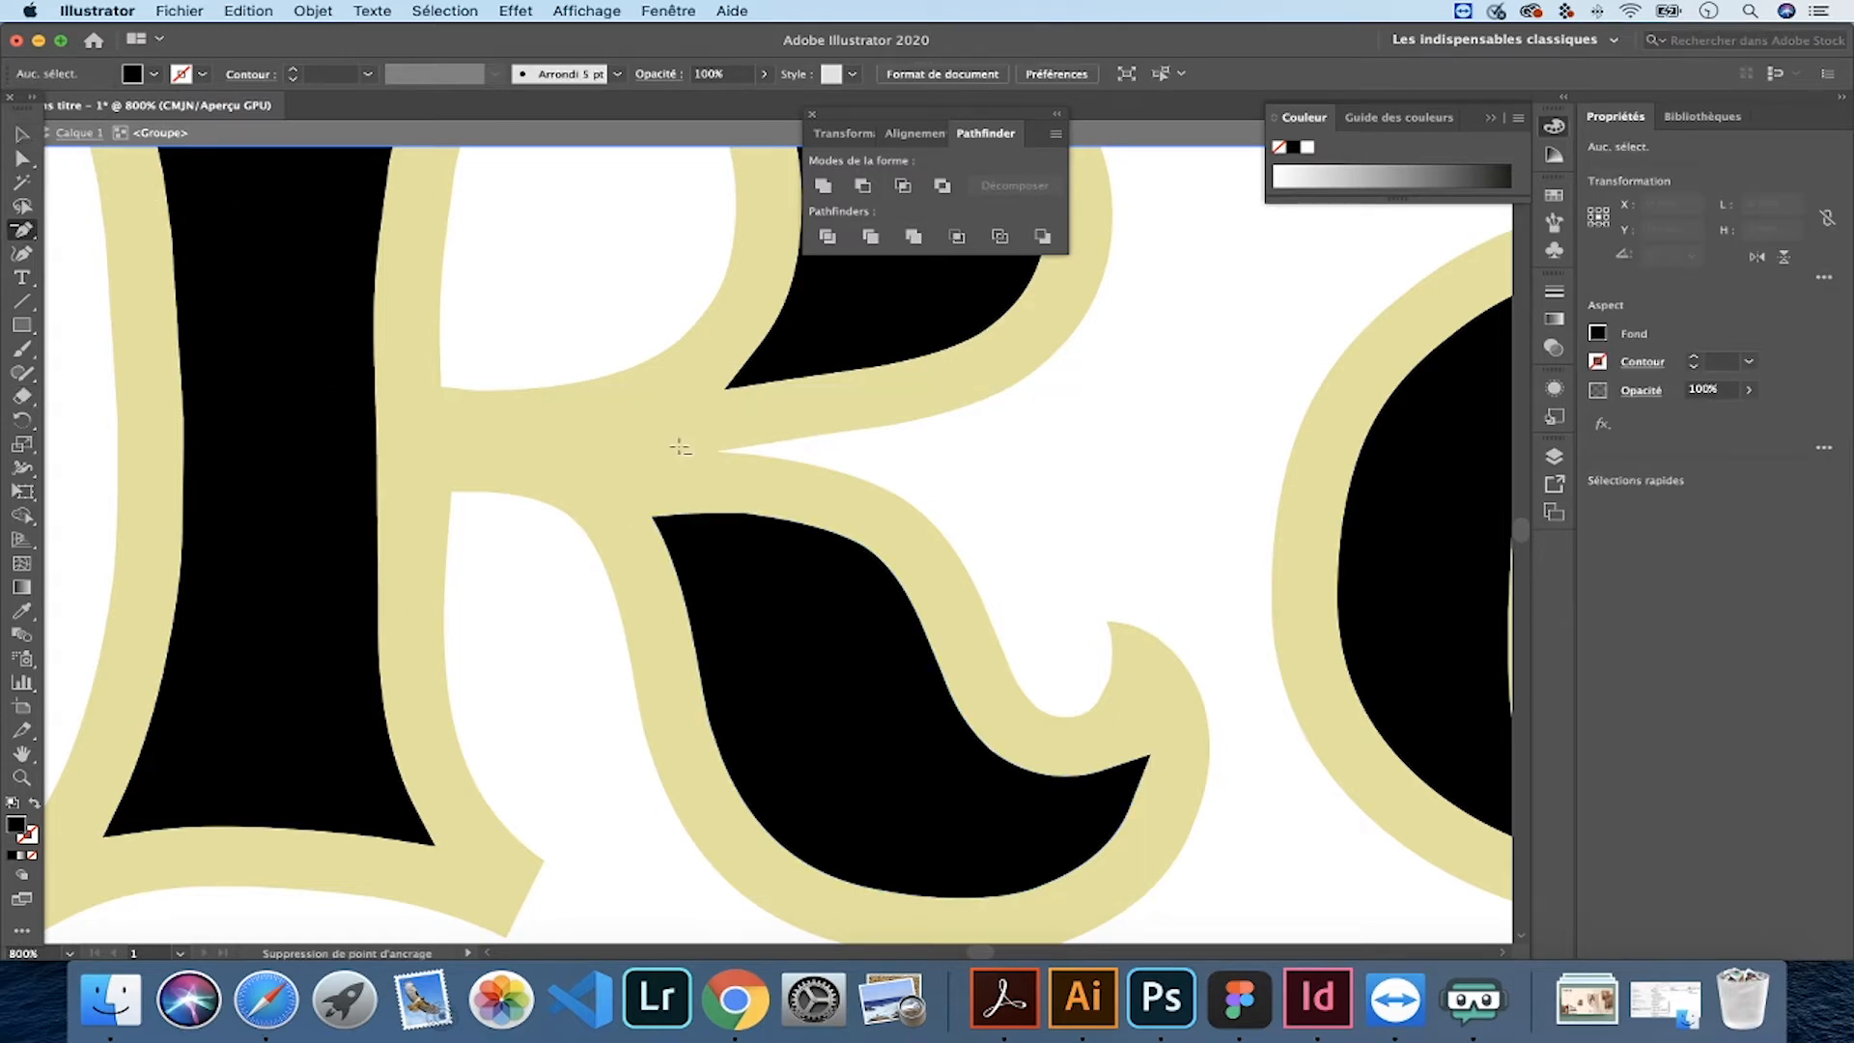
- Delete the surplus anchor points on the left edge of the first t's stem inset
key("super+minus")
key("super+minus")
left_click_drag(794, 449, 82, 454)
left_click_drag(1041, 500, 514, 501)
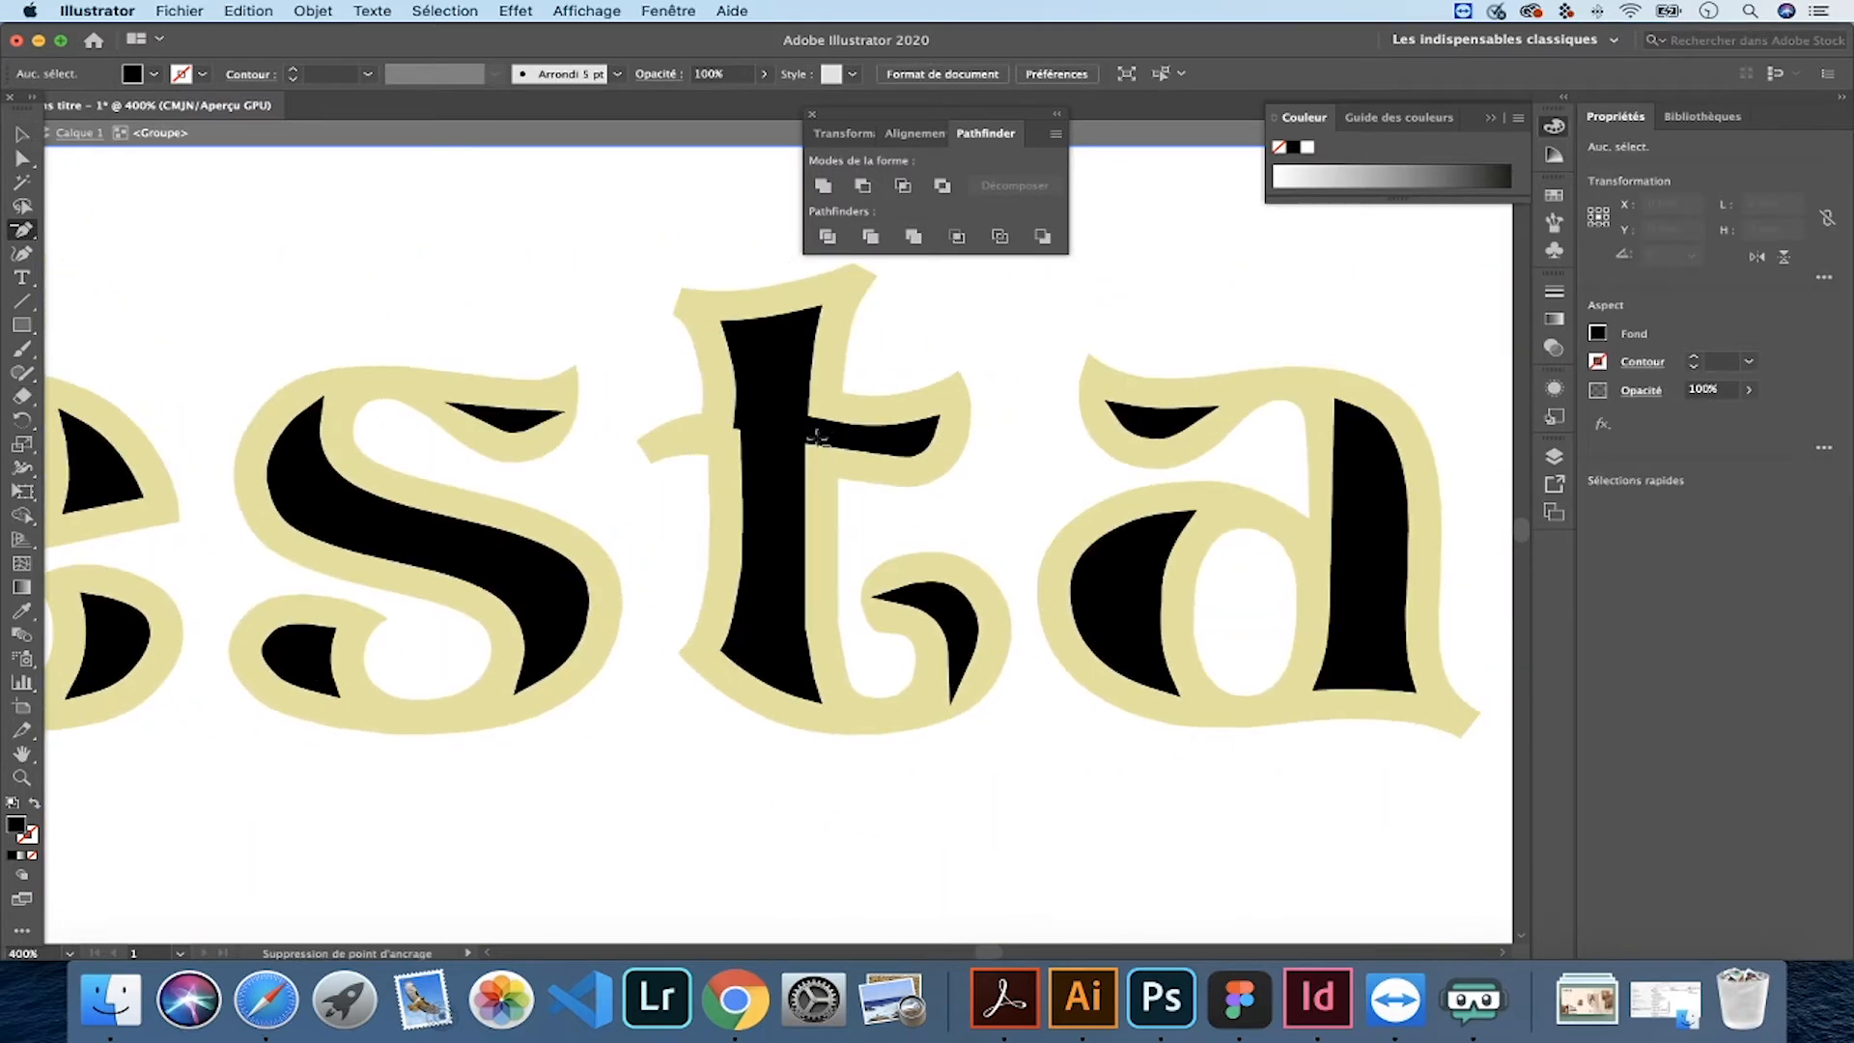
left_click(19, 132)
left_click(768, 444)
key("super+plus")
key("super+plus")
left_click(27, 231)
left_click(563, 355)
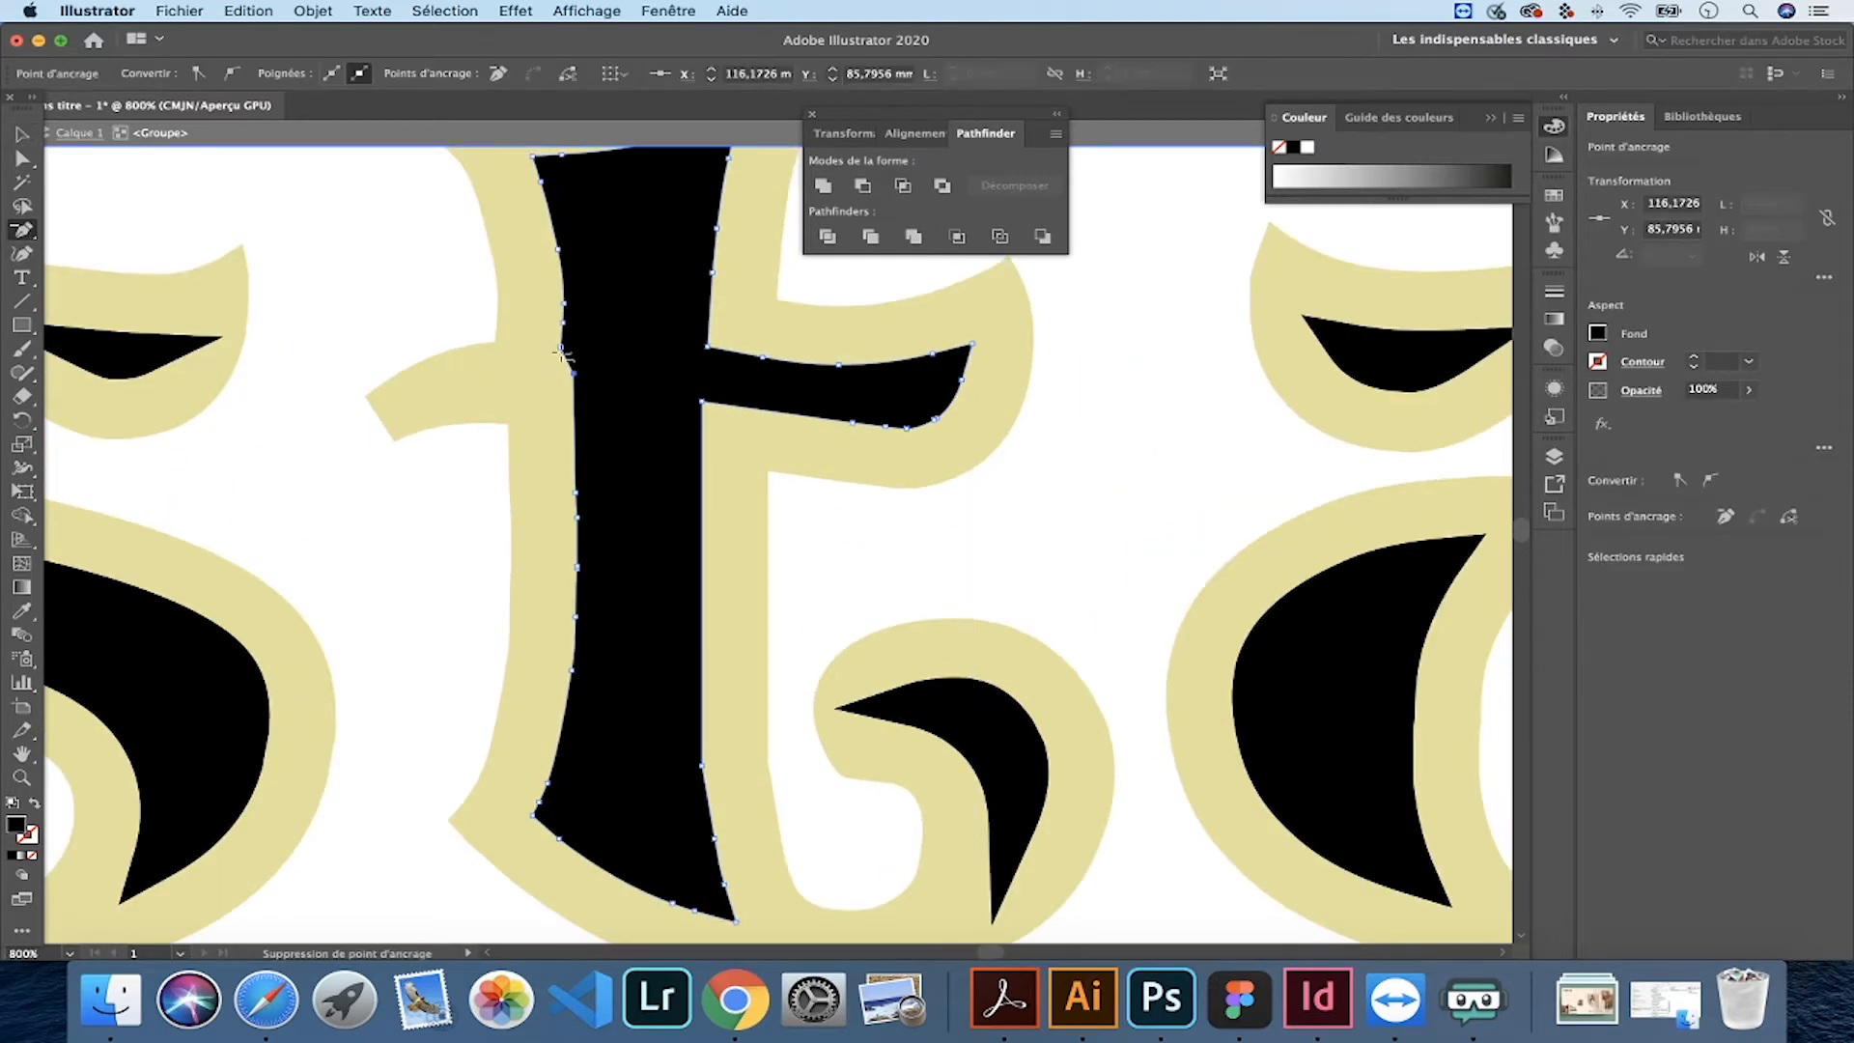
left_click(565, 304)
- Erase the protruding notch along the lower left edge of the second a's stem inset
left_click_drag(1229, 467, 414, 396)
left_click_drag(1278, 438, 612, 451)
left_click_drag(768, 510, 230, 496)
left_click_drag(1131, 474, 386, 501)
left_click_drag(1069, 528, 463, 483)
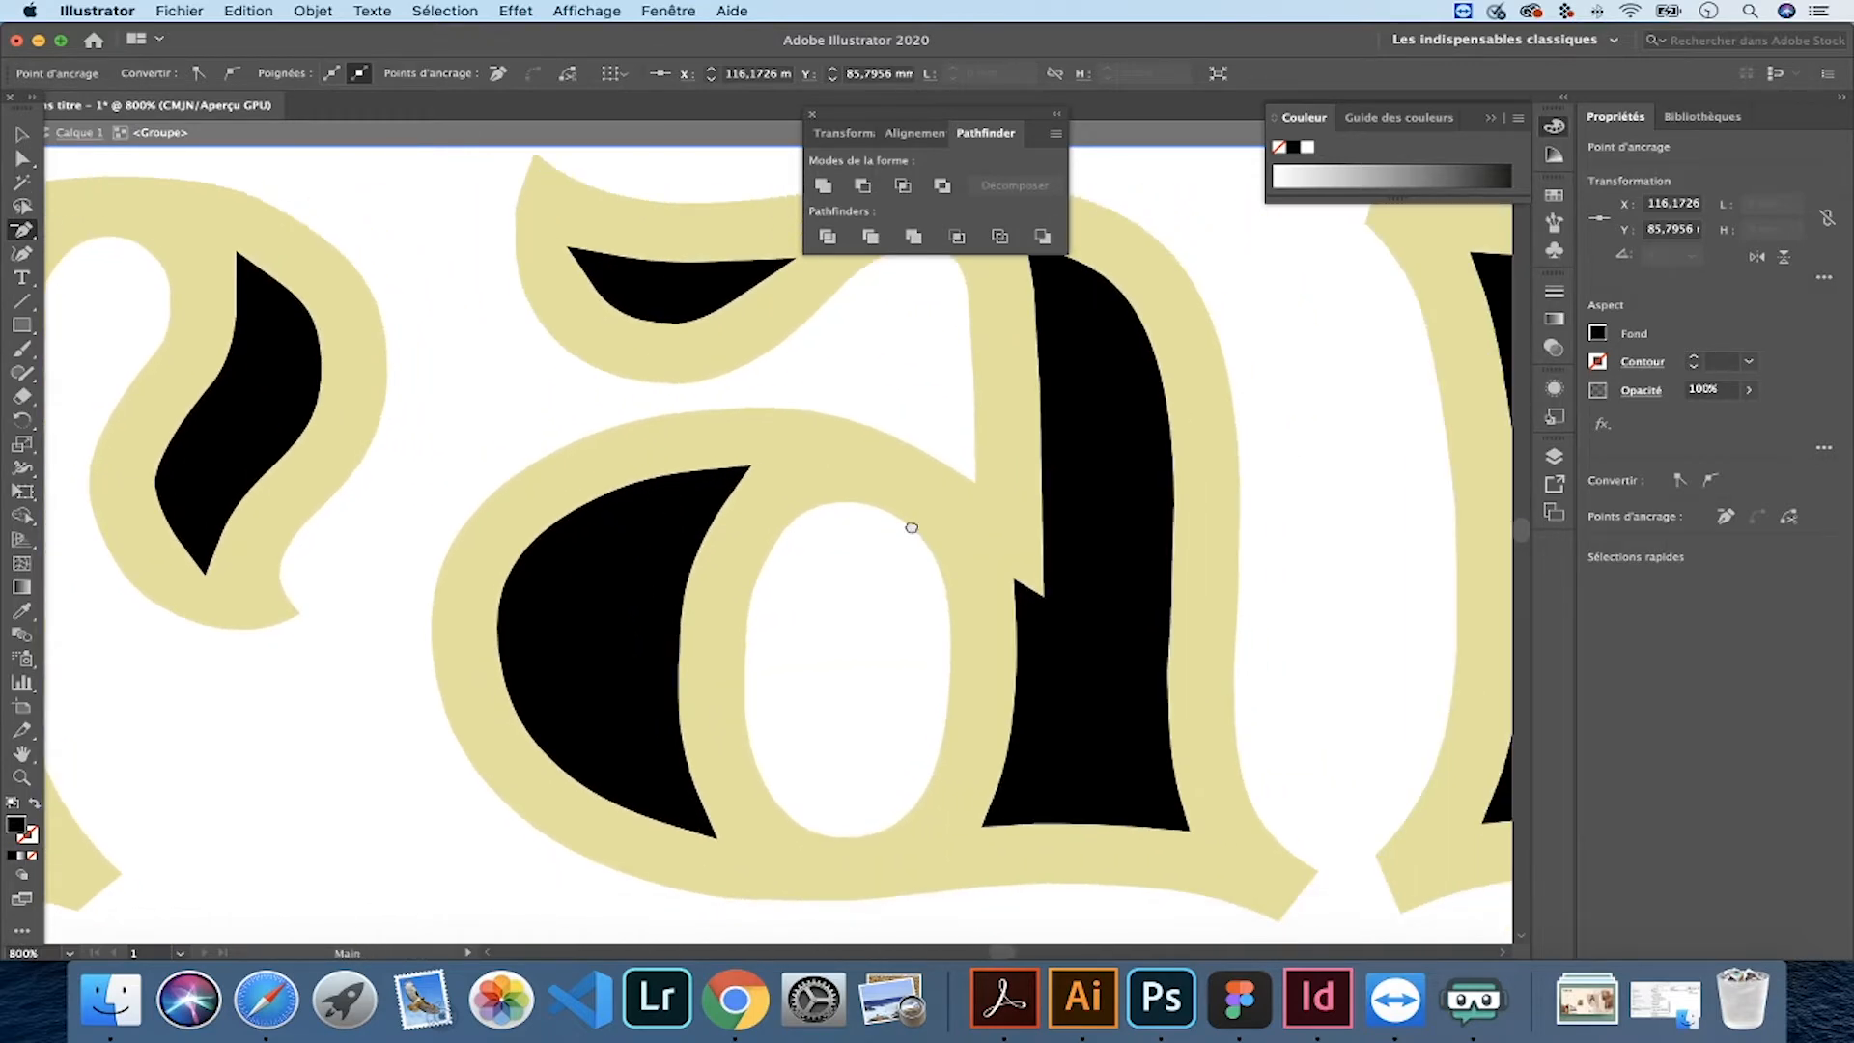
left_click_drag(923, 521, 552, 488)
left_click(15, 135)
left_click(770, 521)
key("shift+e")
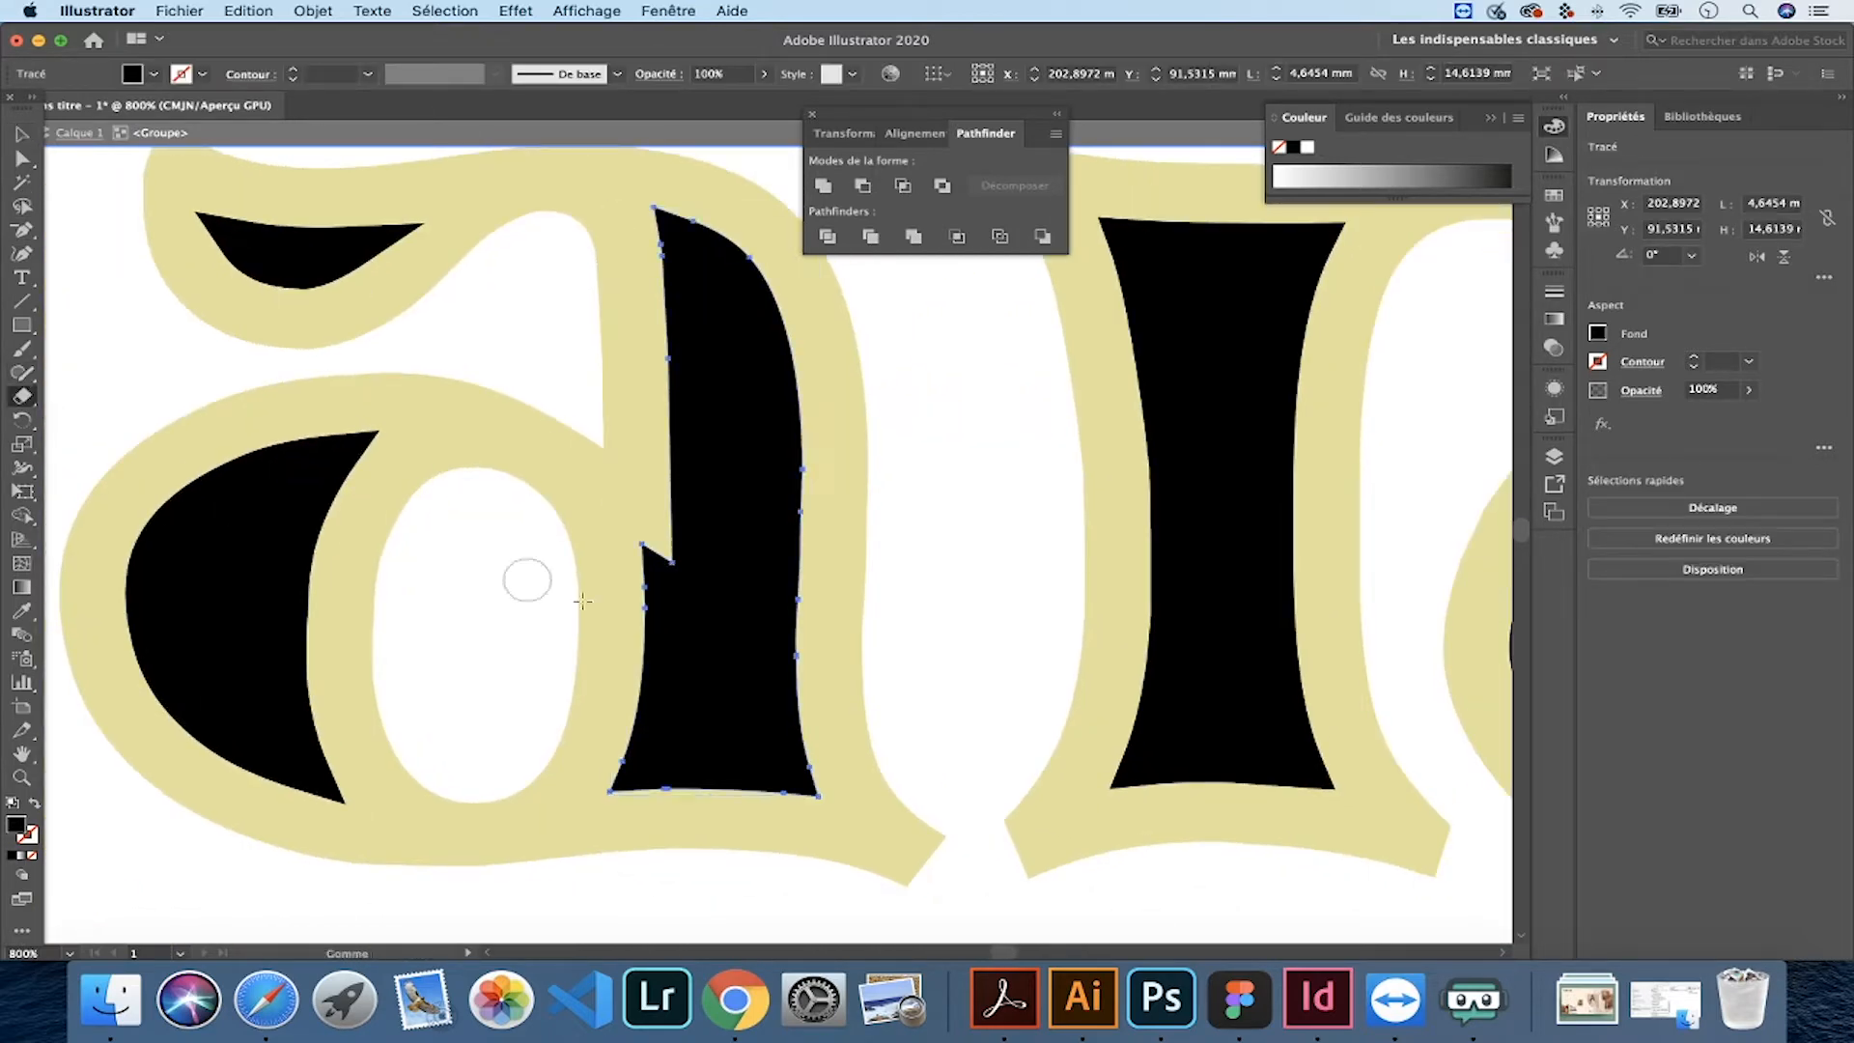
left_click_drag(647, 547, 591, 793)
- Delete surplus anchor points on the left edge of the last t's stem inset
left_click_drag(1485, 602, 385, 686)
left_click_drag(966, 541, 395, 578)
left_click(21, 135)
left_click(479, 343)
key("p")
left_click(453, 394)
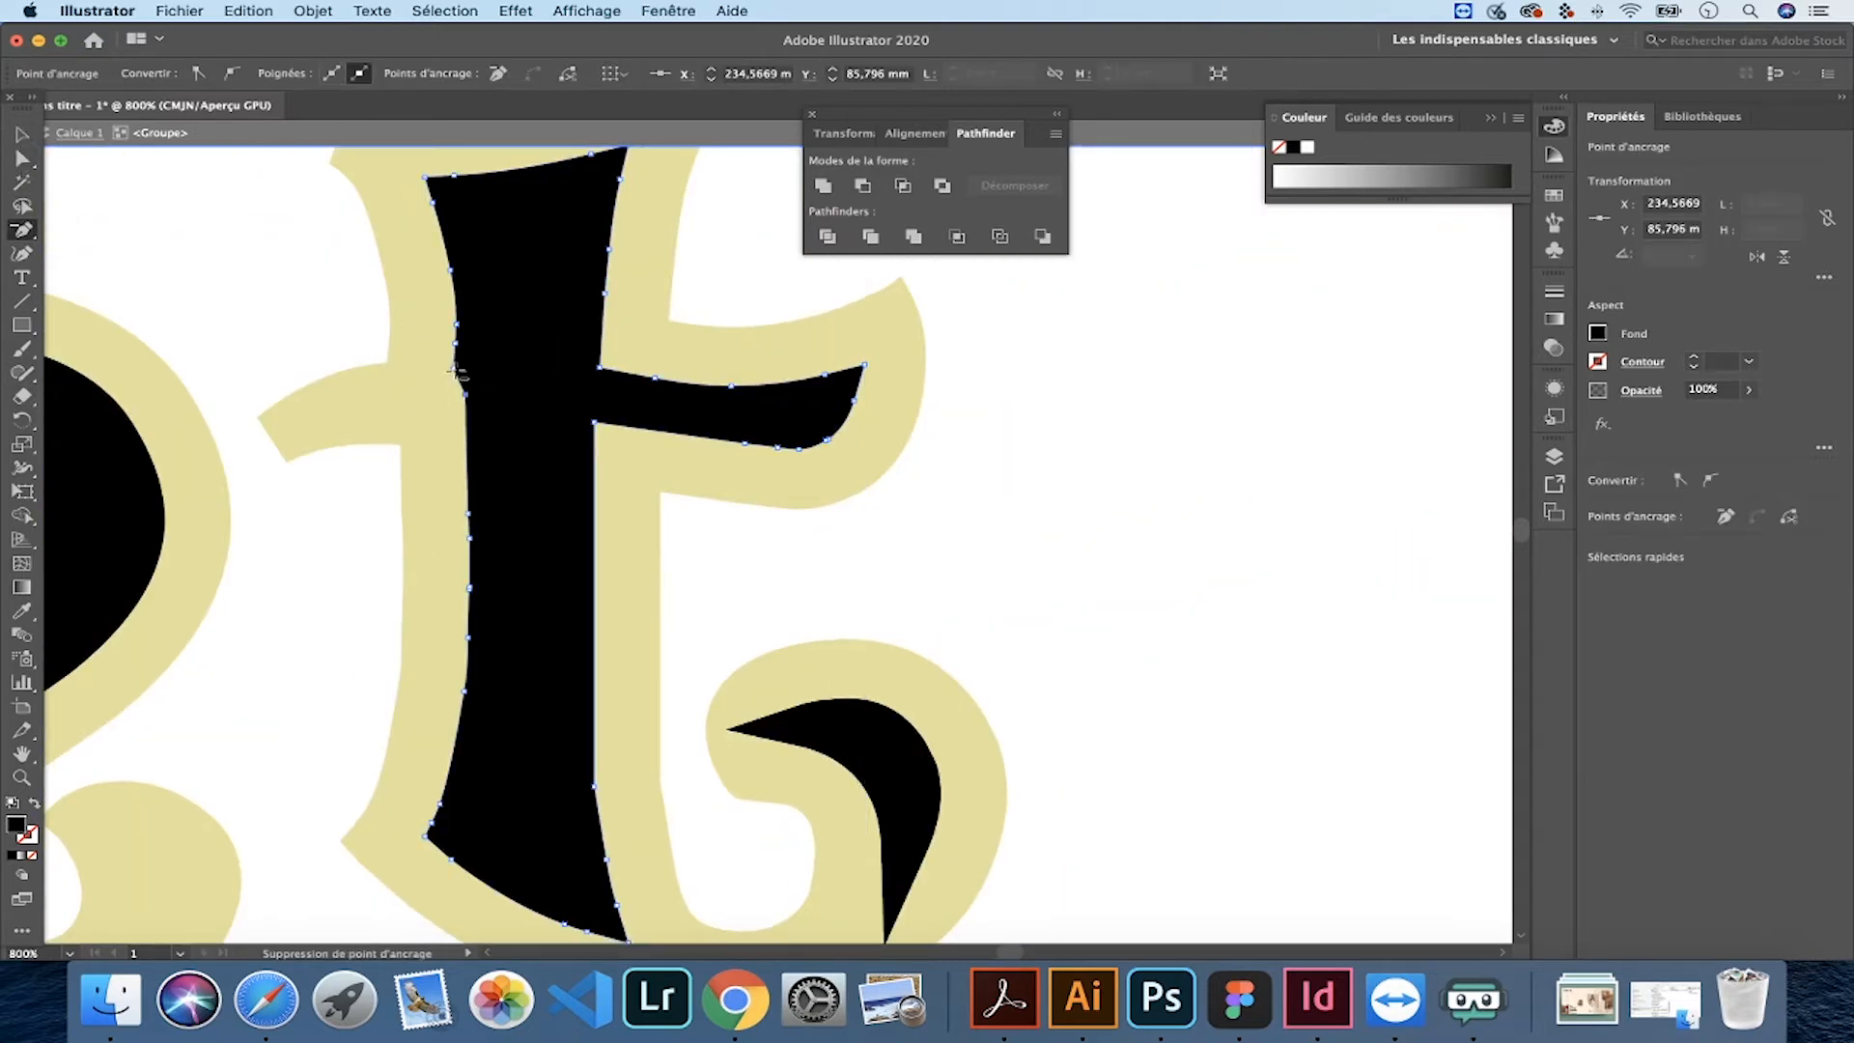
- Erase both pointed tips of the last t's hook inset to round off its ends
scroll(459, 324, "down", 3)
scroll(460, 324, "right", 3)
key("v")
left_click(622, 543)
key("shift+e")
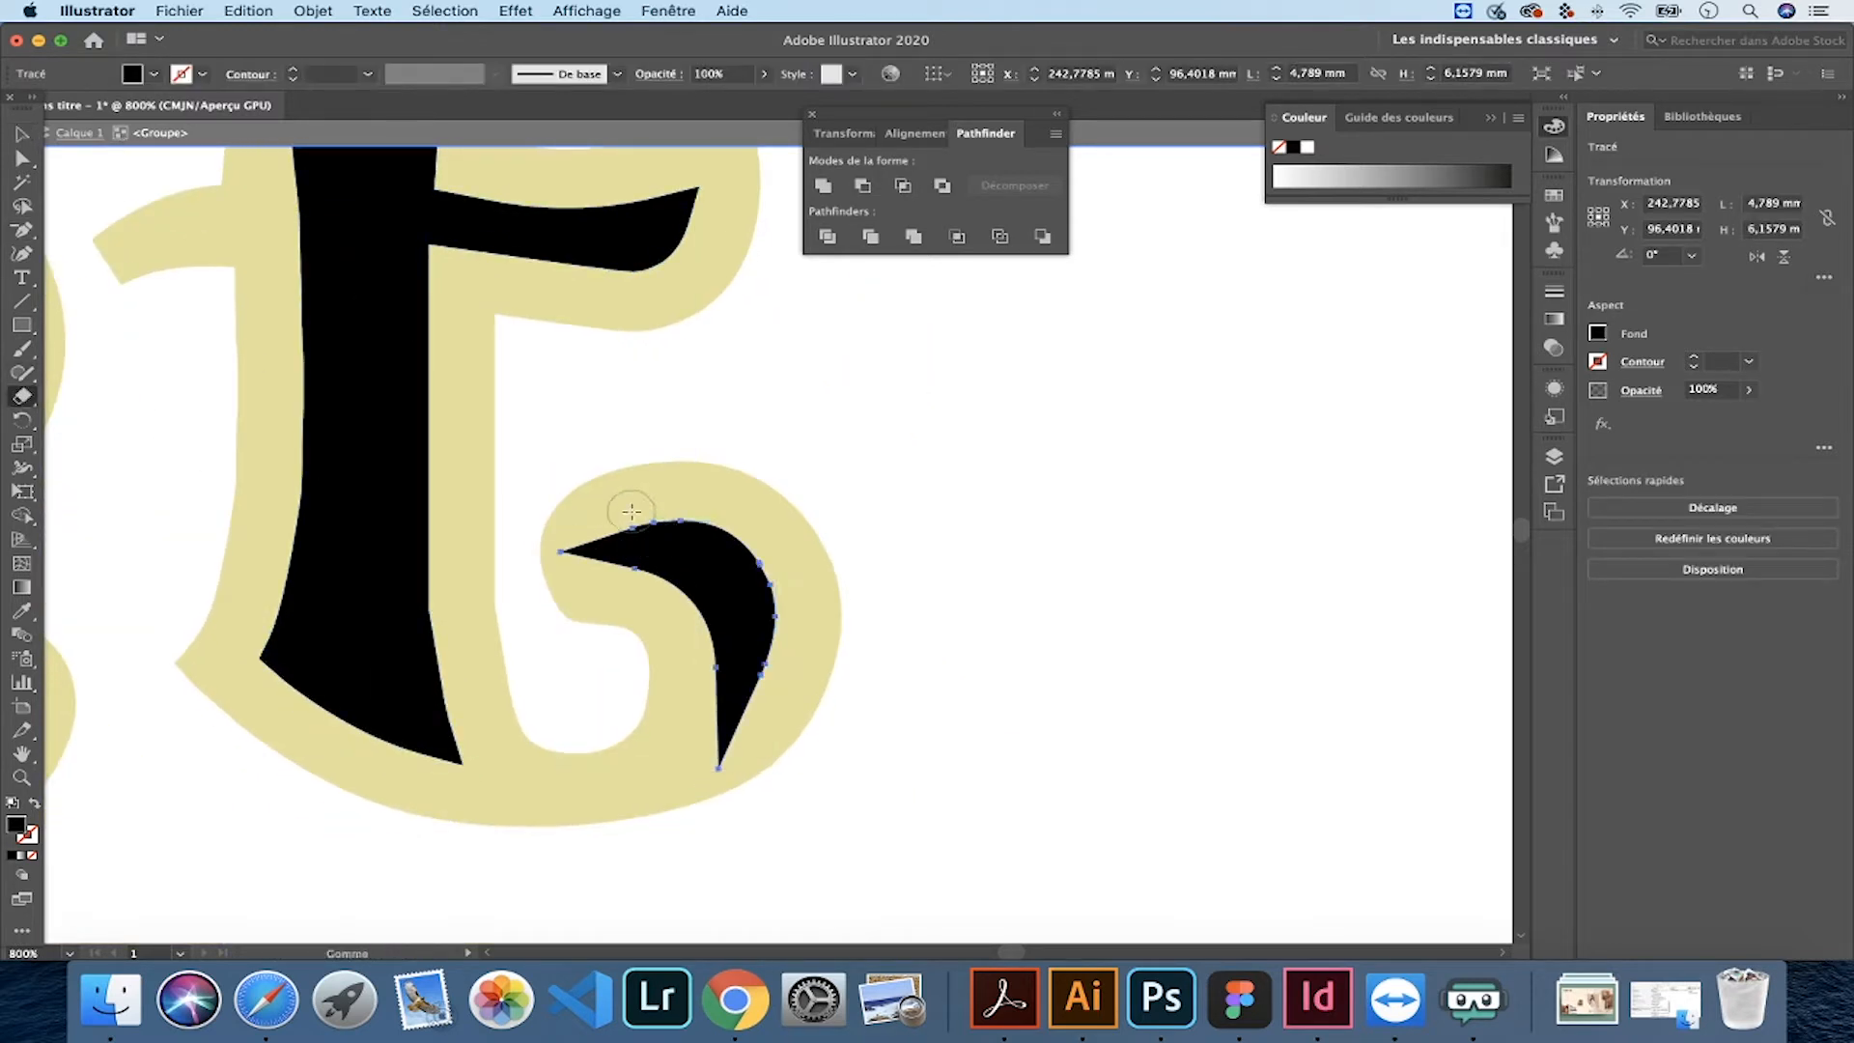
mouse_move(631, 505)
left_mouse_down()
mouse_move(582, 541)
mouse_move(583, 592)
left_mouse_up()
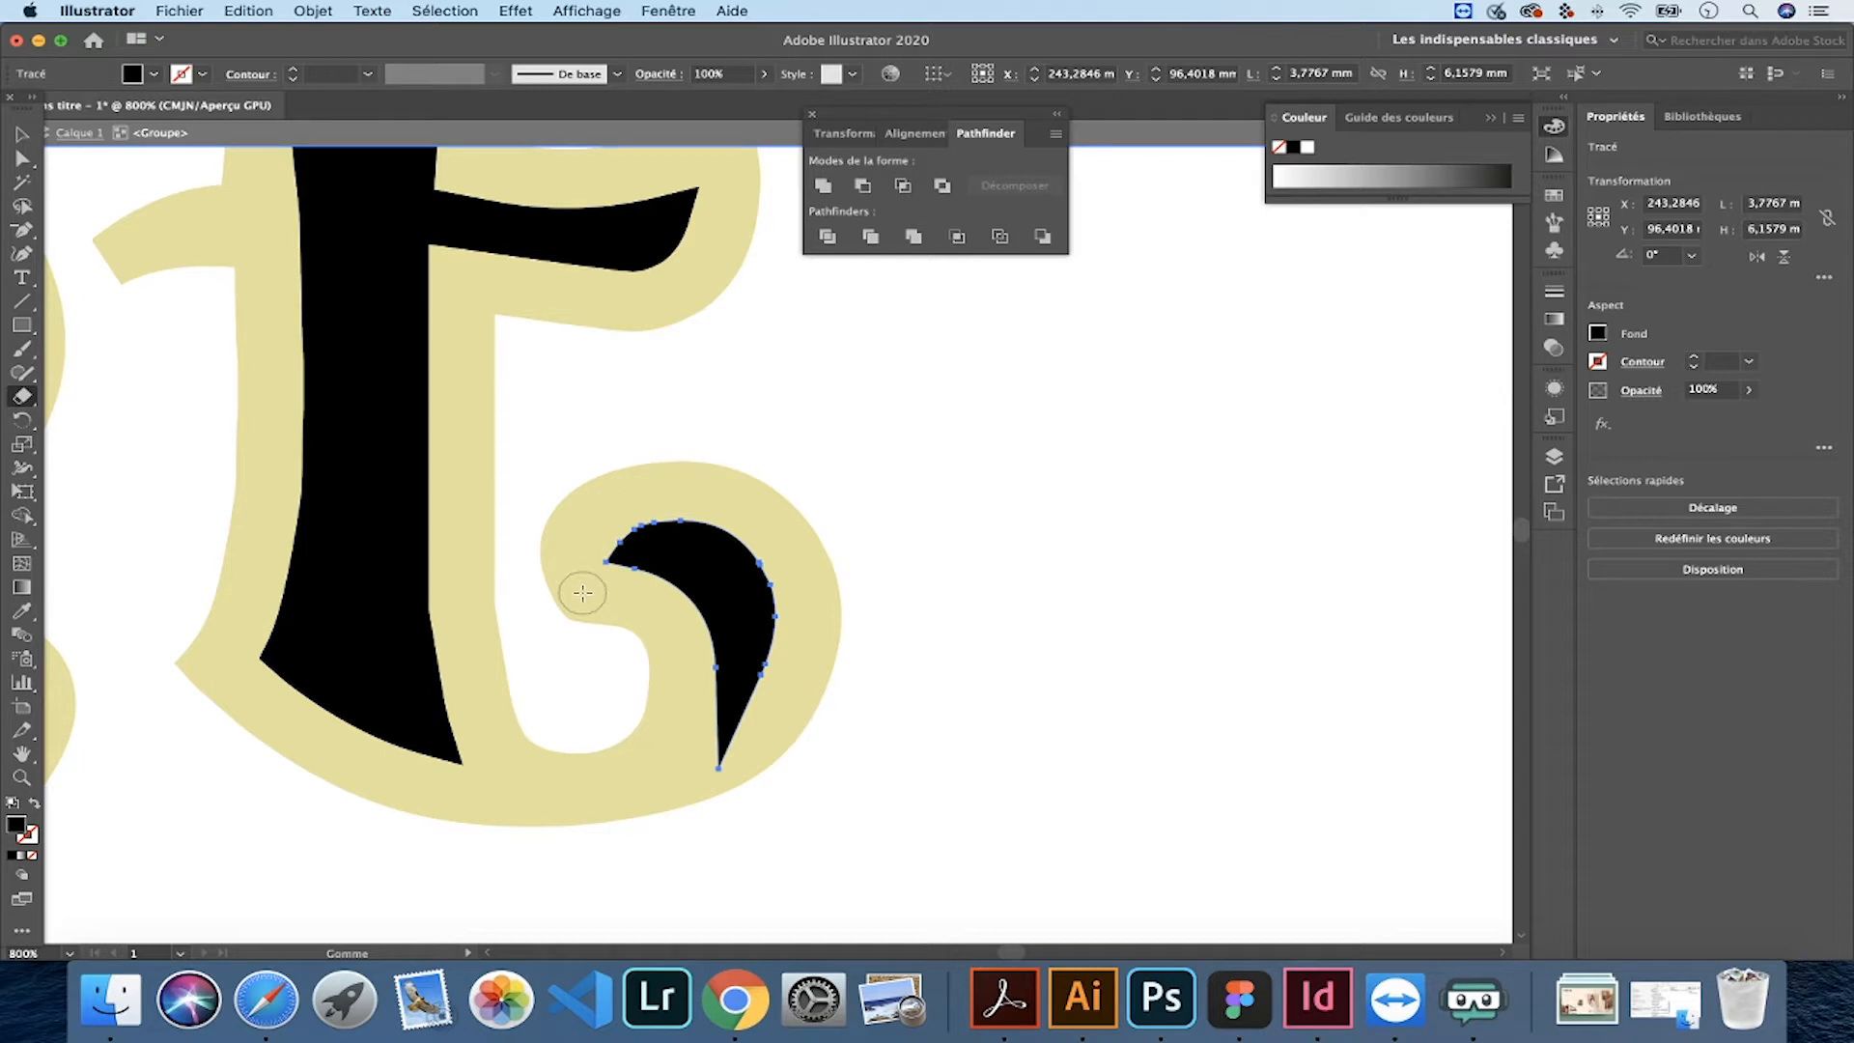
left_click_drag(787, 664, 691, 767)
- Leave the isolated inset group and move the black inset lettering down, clear of the yellow letters
key("super+minus")
key("super+minus")
key("super+minus")
key("super+minus")
scroll(538, 518, "left", 5)
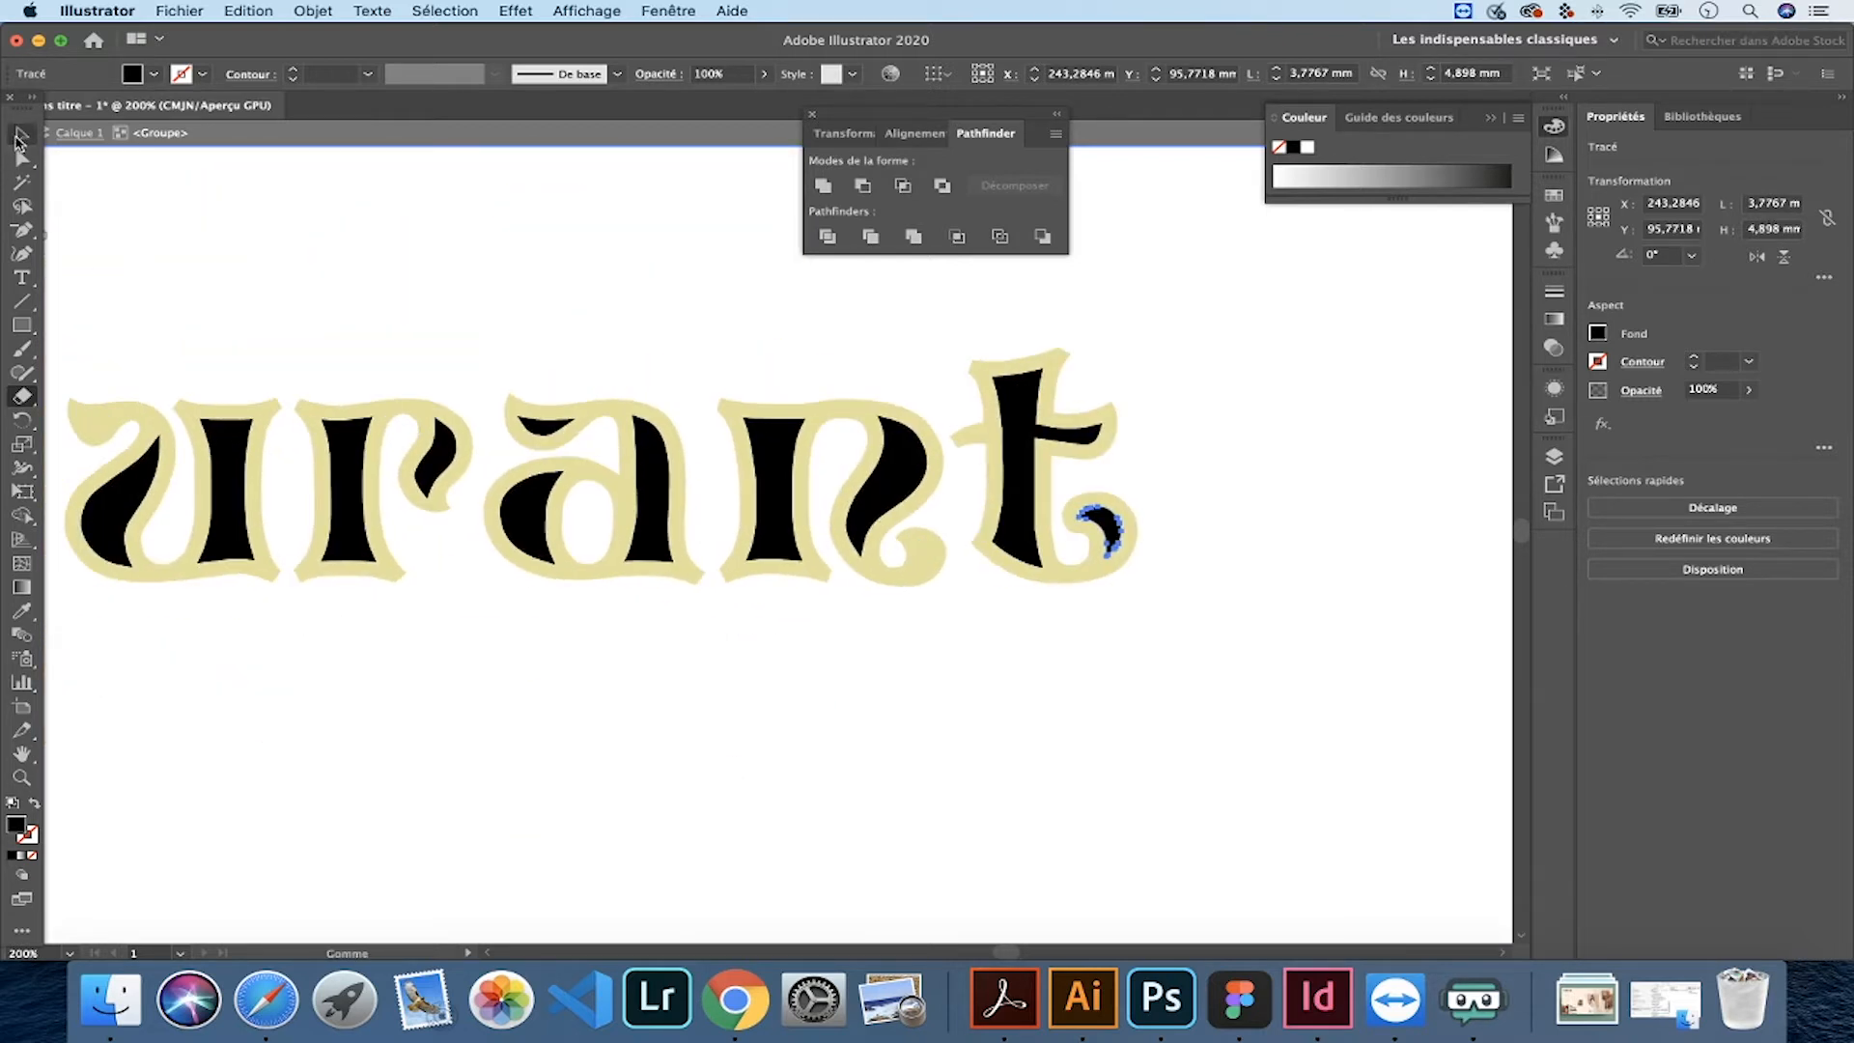
left_click(18, 136)
left_click(294, 219)
key("super+minus")
key("super+minus")
key("super+minus")
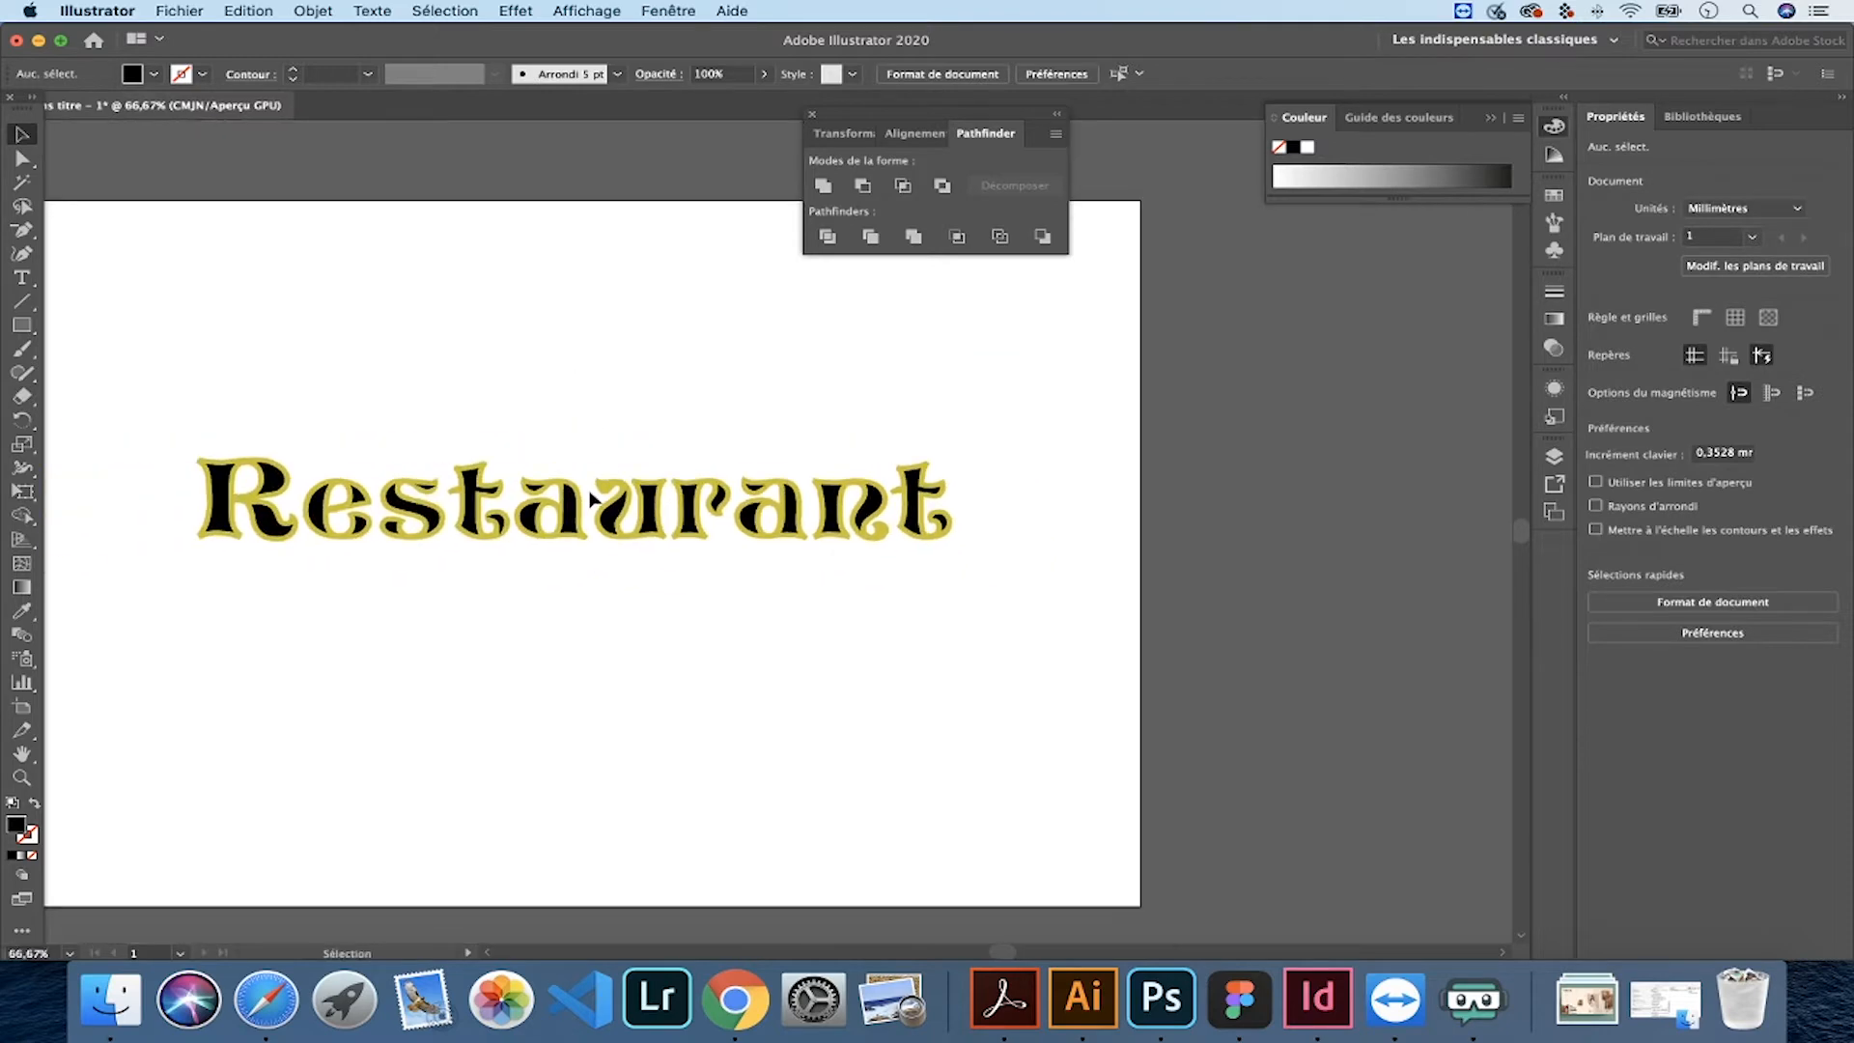
left_click_drag(573, 518, 571, 622)
key("super+plus")
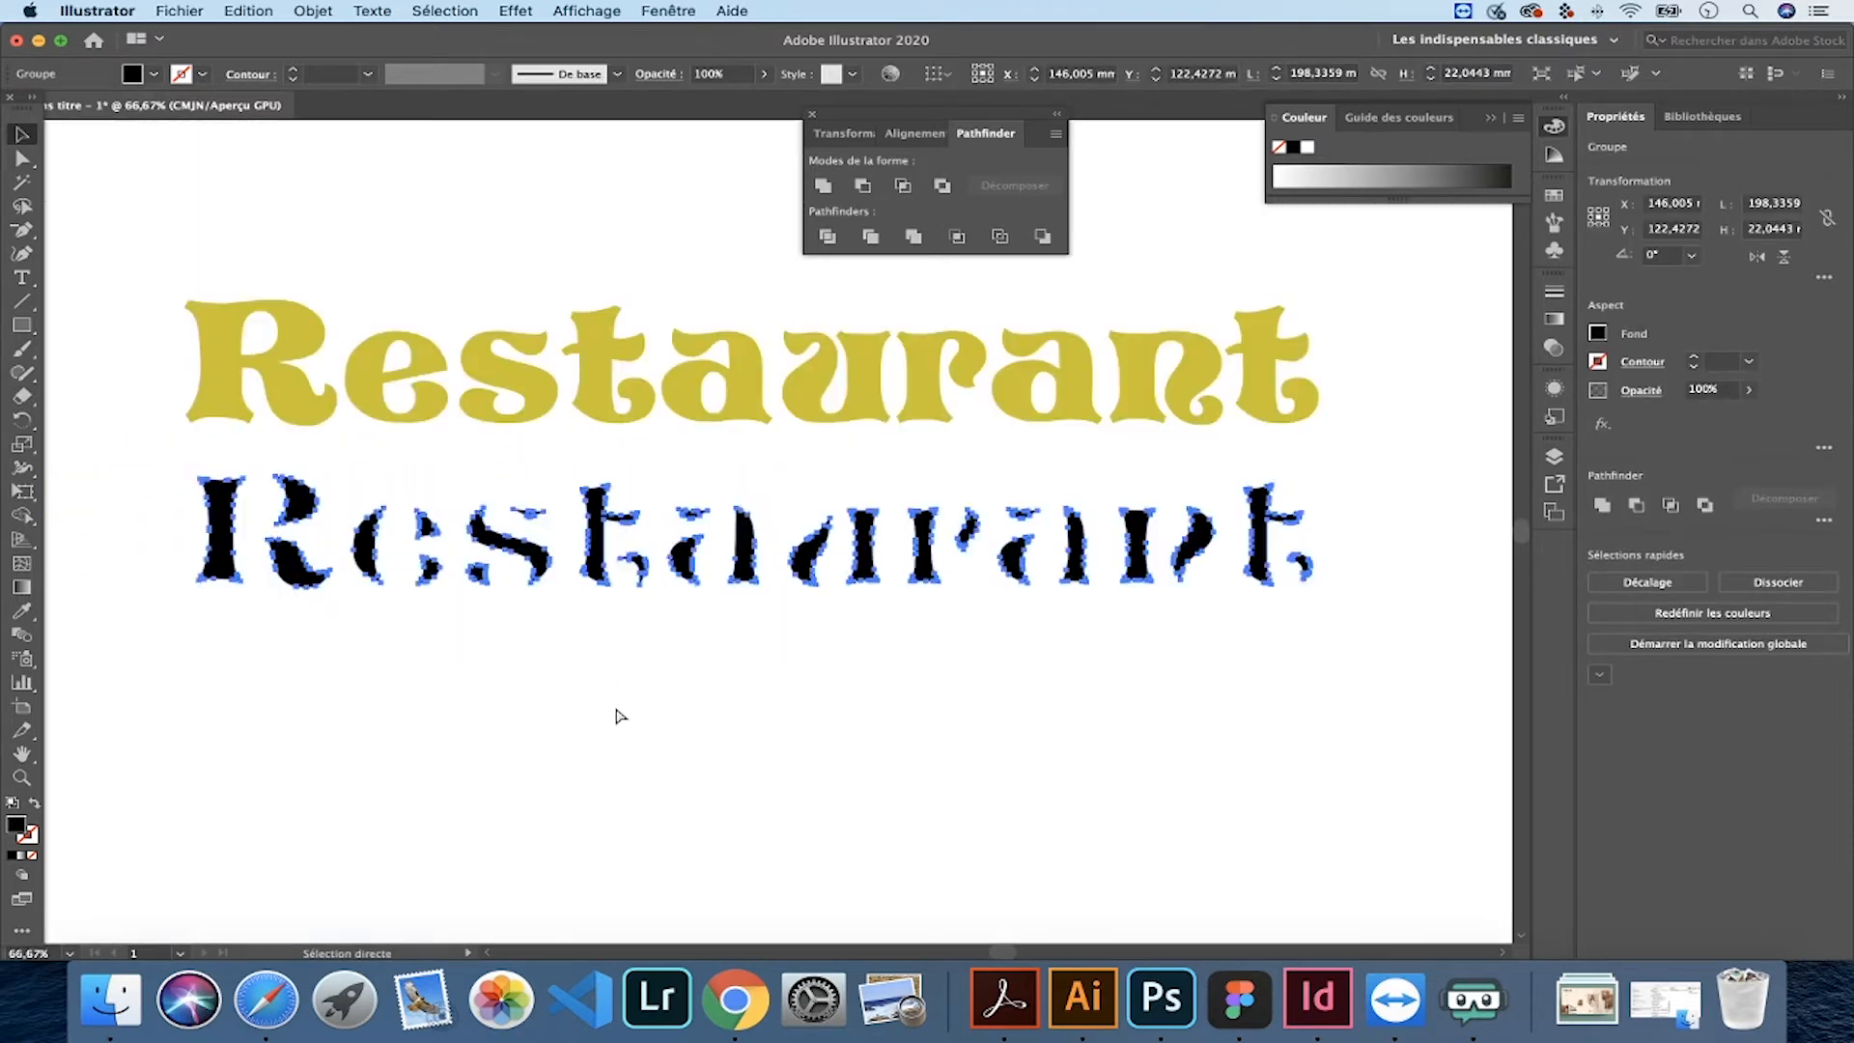
left_click_drag(593, 519, 595, 664)
left_click(624, 543)
left_click_drag(611, 566, 615, 466)
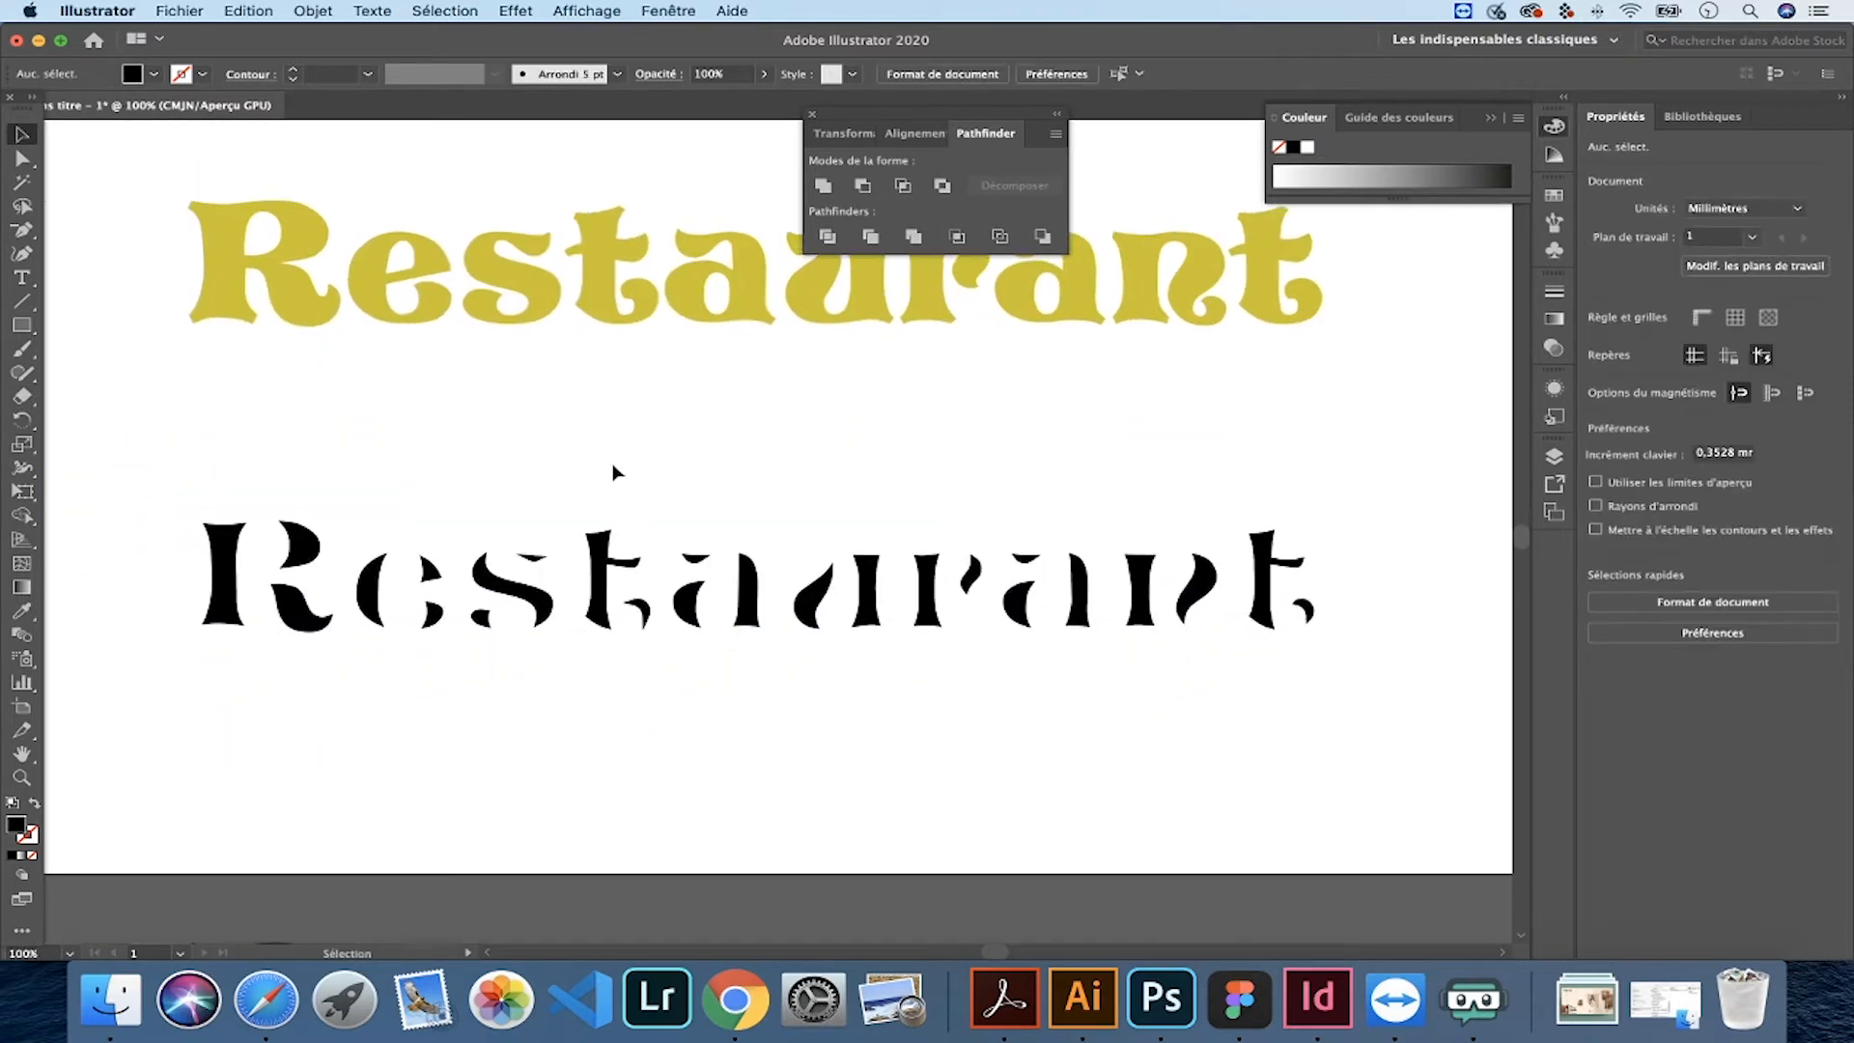
- Draw a horizontal line about 216 mm long beneath the black lettering, with no fill and a 5 pt black stroke
left_click(23, 302)
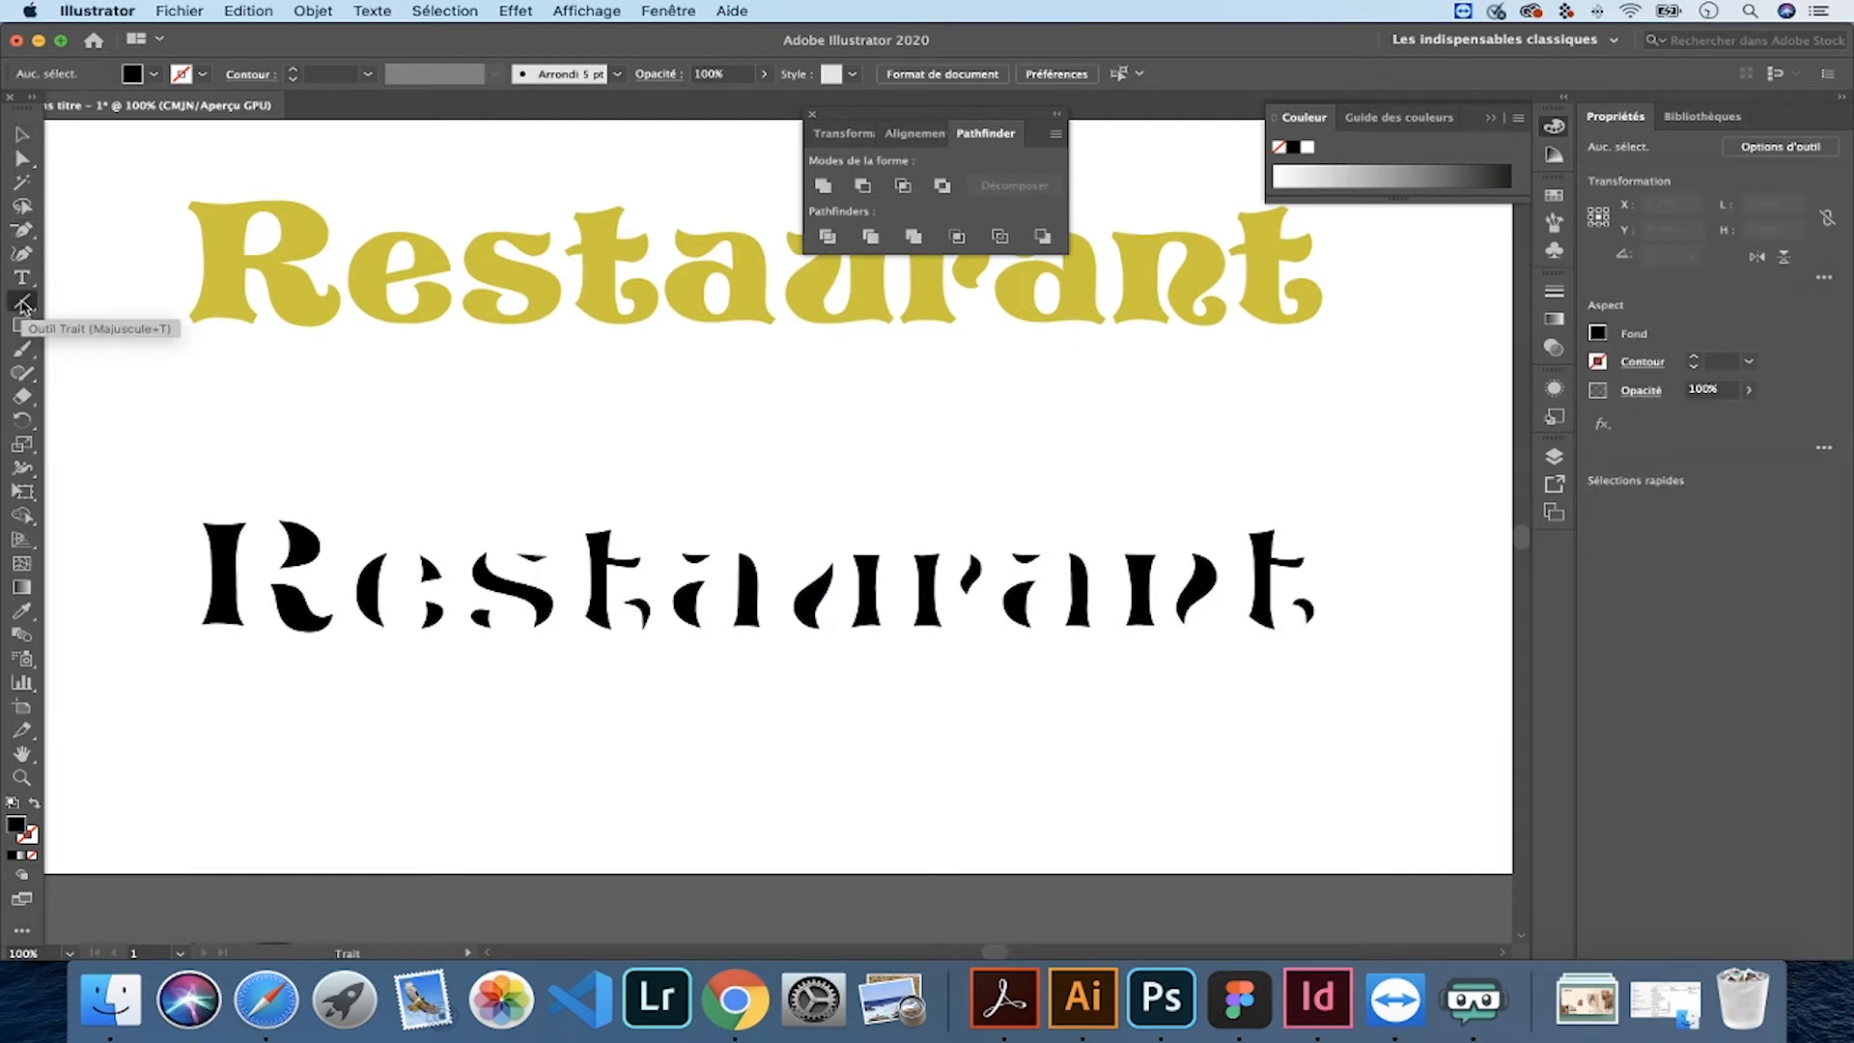
left_click_drag(373, 729, 1358, 731)
left_click(13, 802)
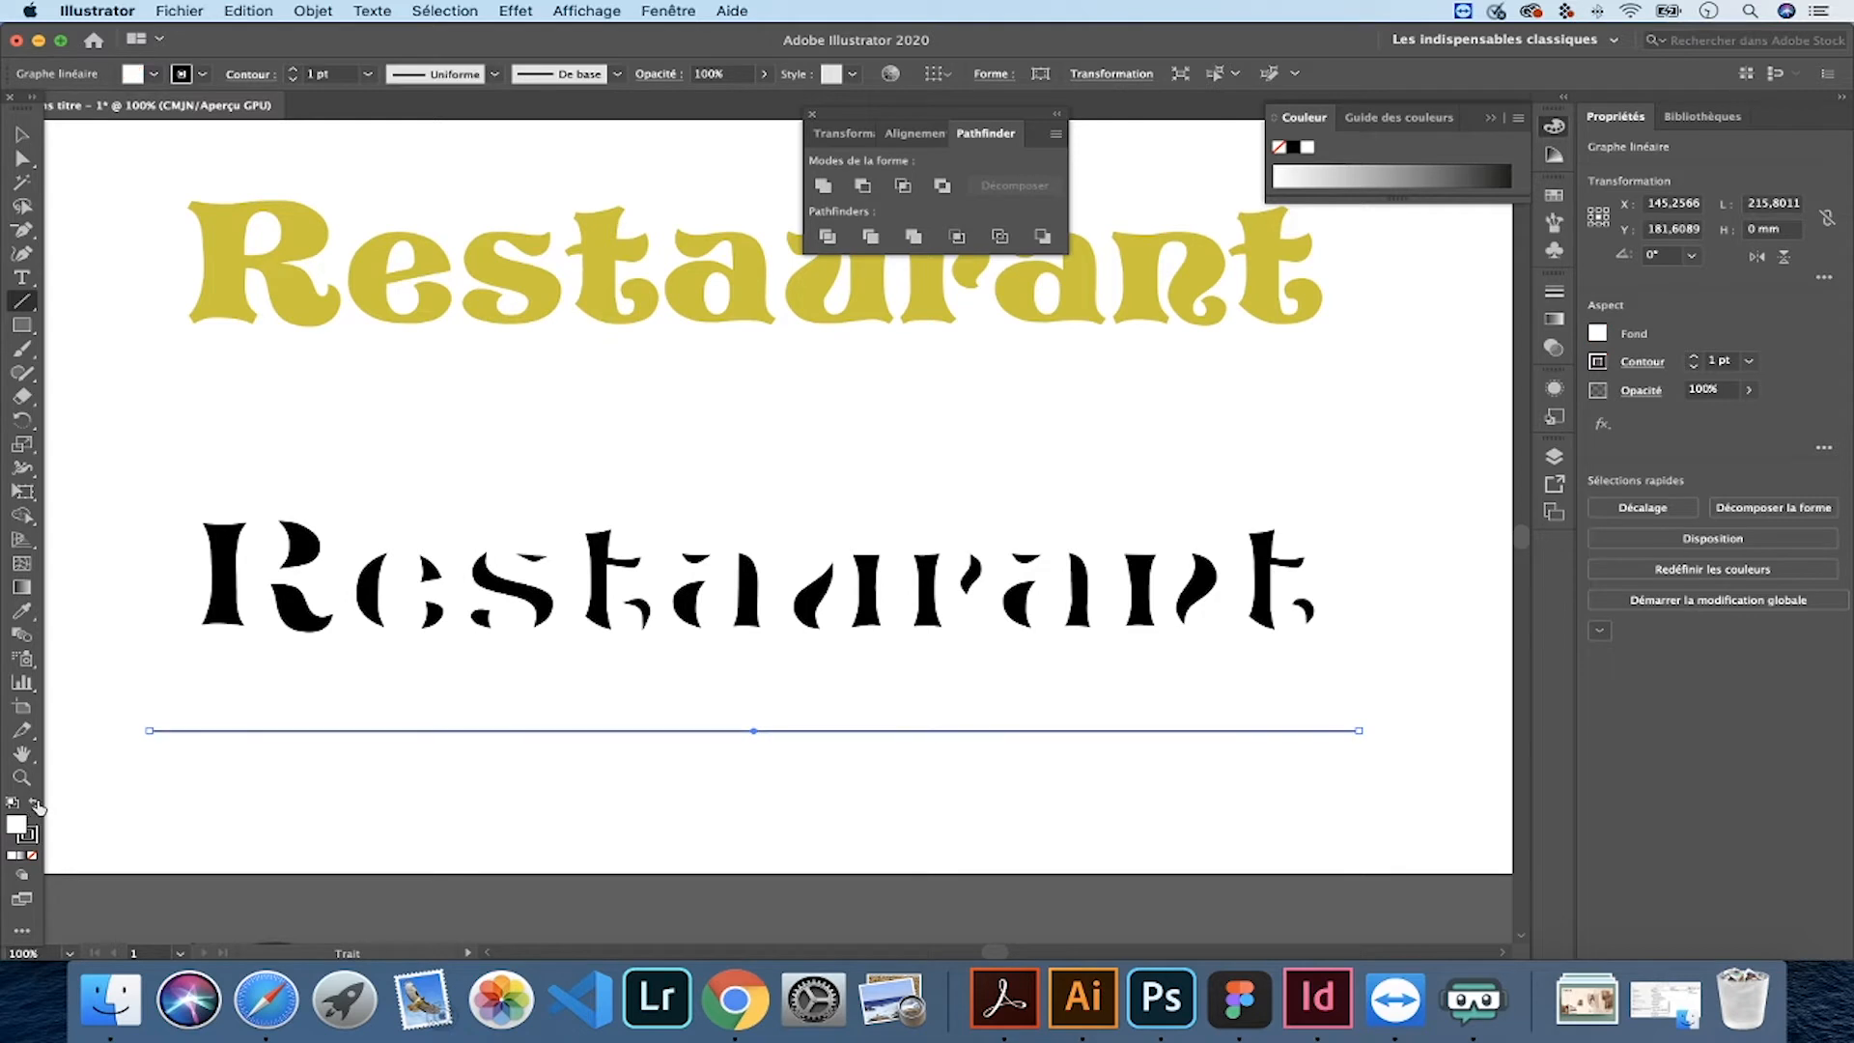
left_click(292, 69)
left_click(292, 69)
left_click(292, 69)
left_click(22, 136)
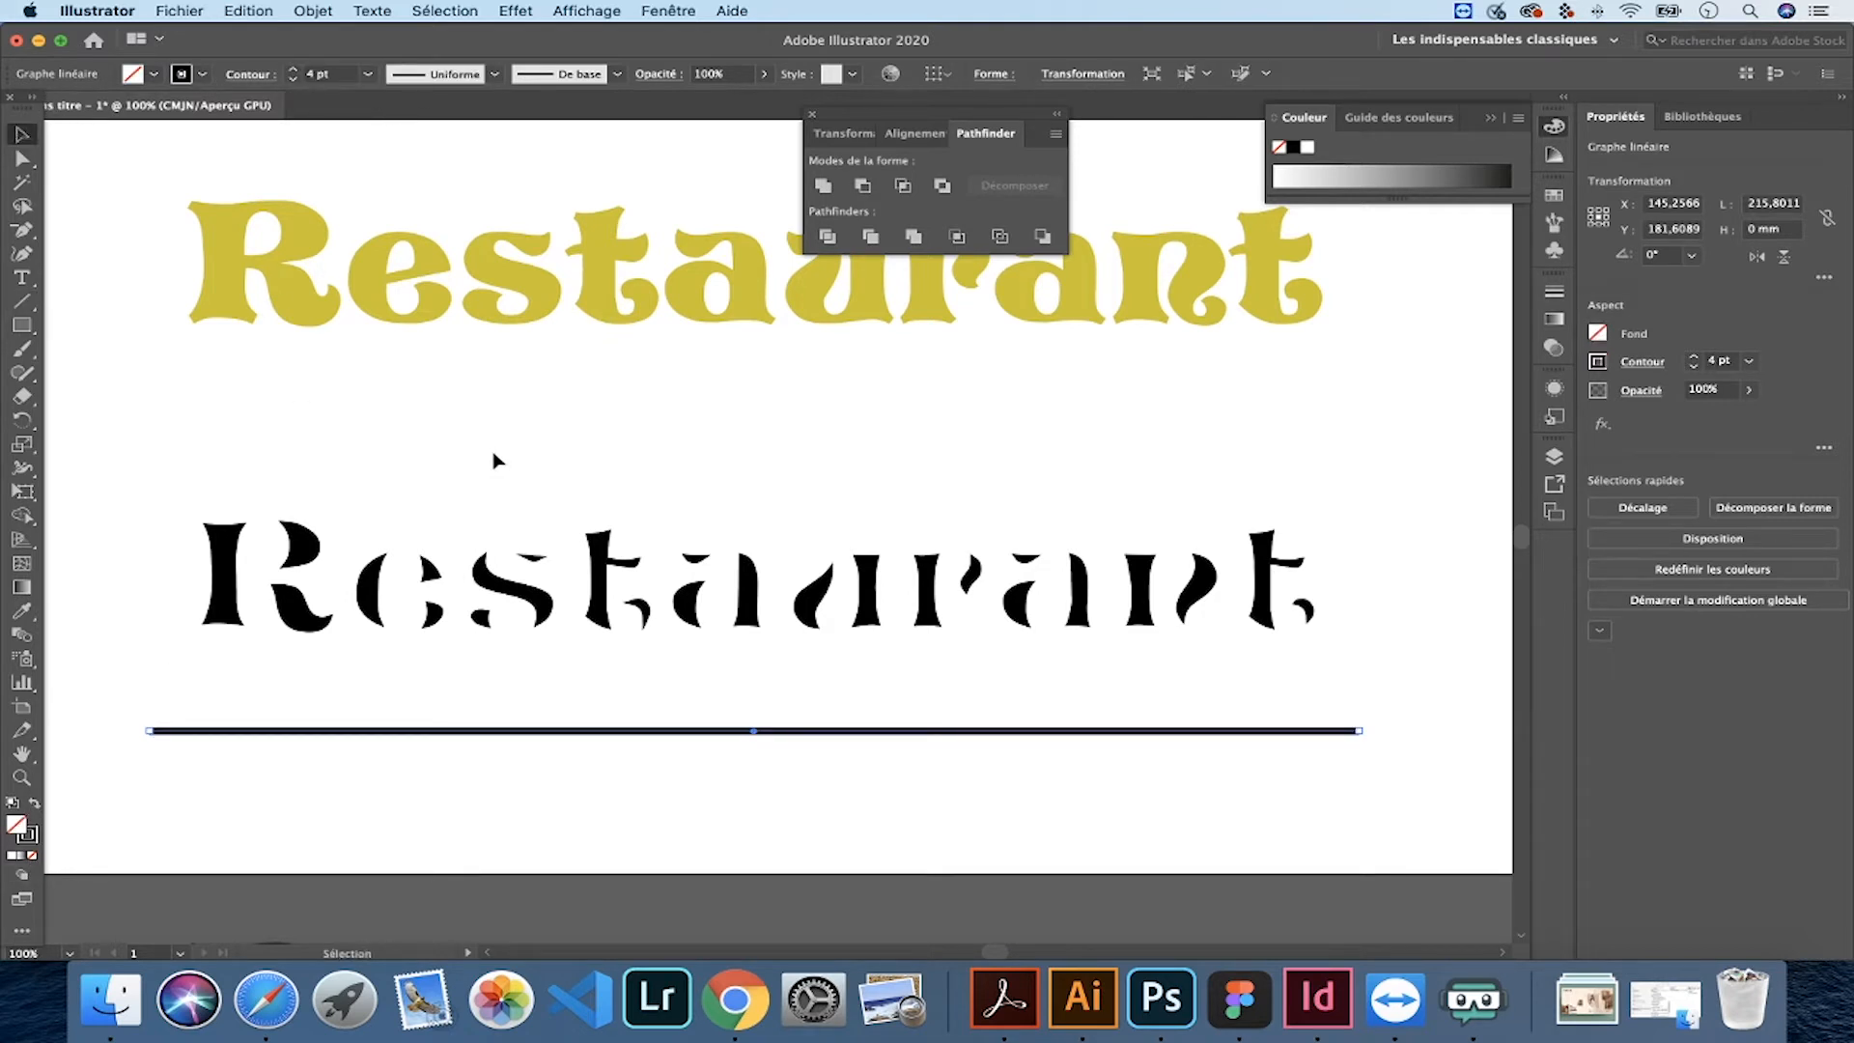
left_click(496, 455)
left_click(525, 732)
left_click(293, 70)
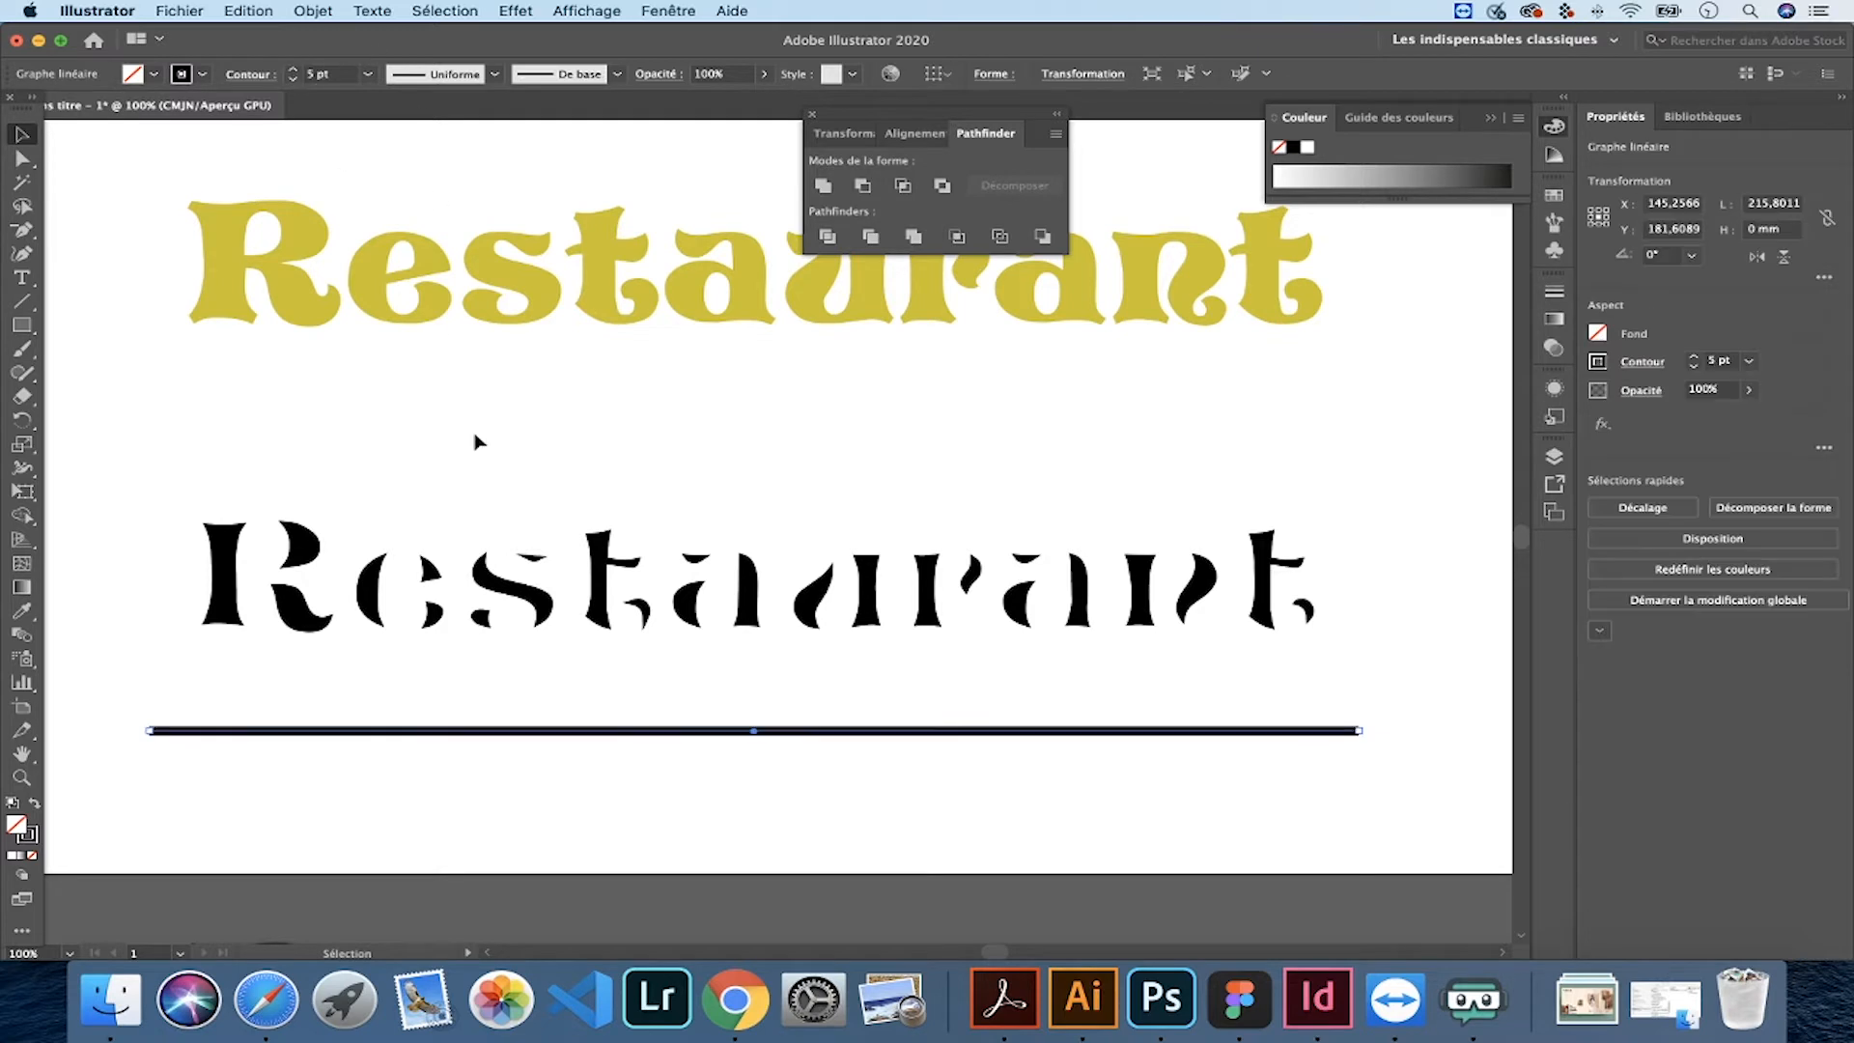
- Copy the line above the black lettering with a 1 pt stroke and blend the two lines together
left_click_drag(547, 734, 513, 468)
left_click(293, 78)
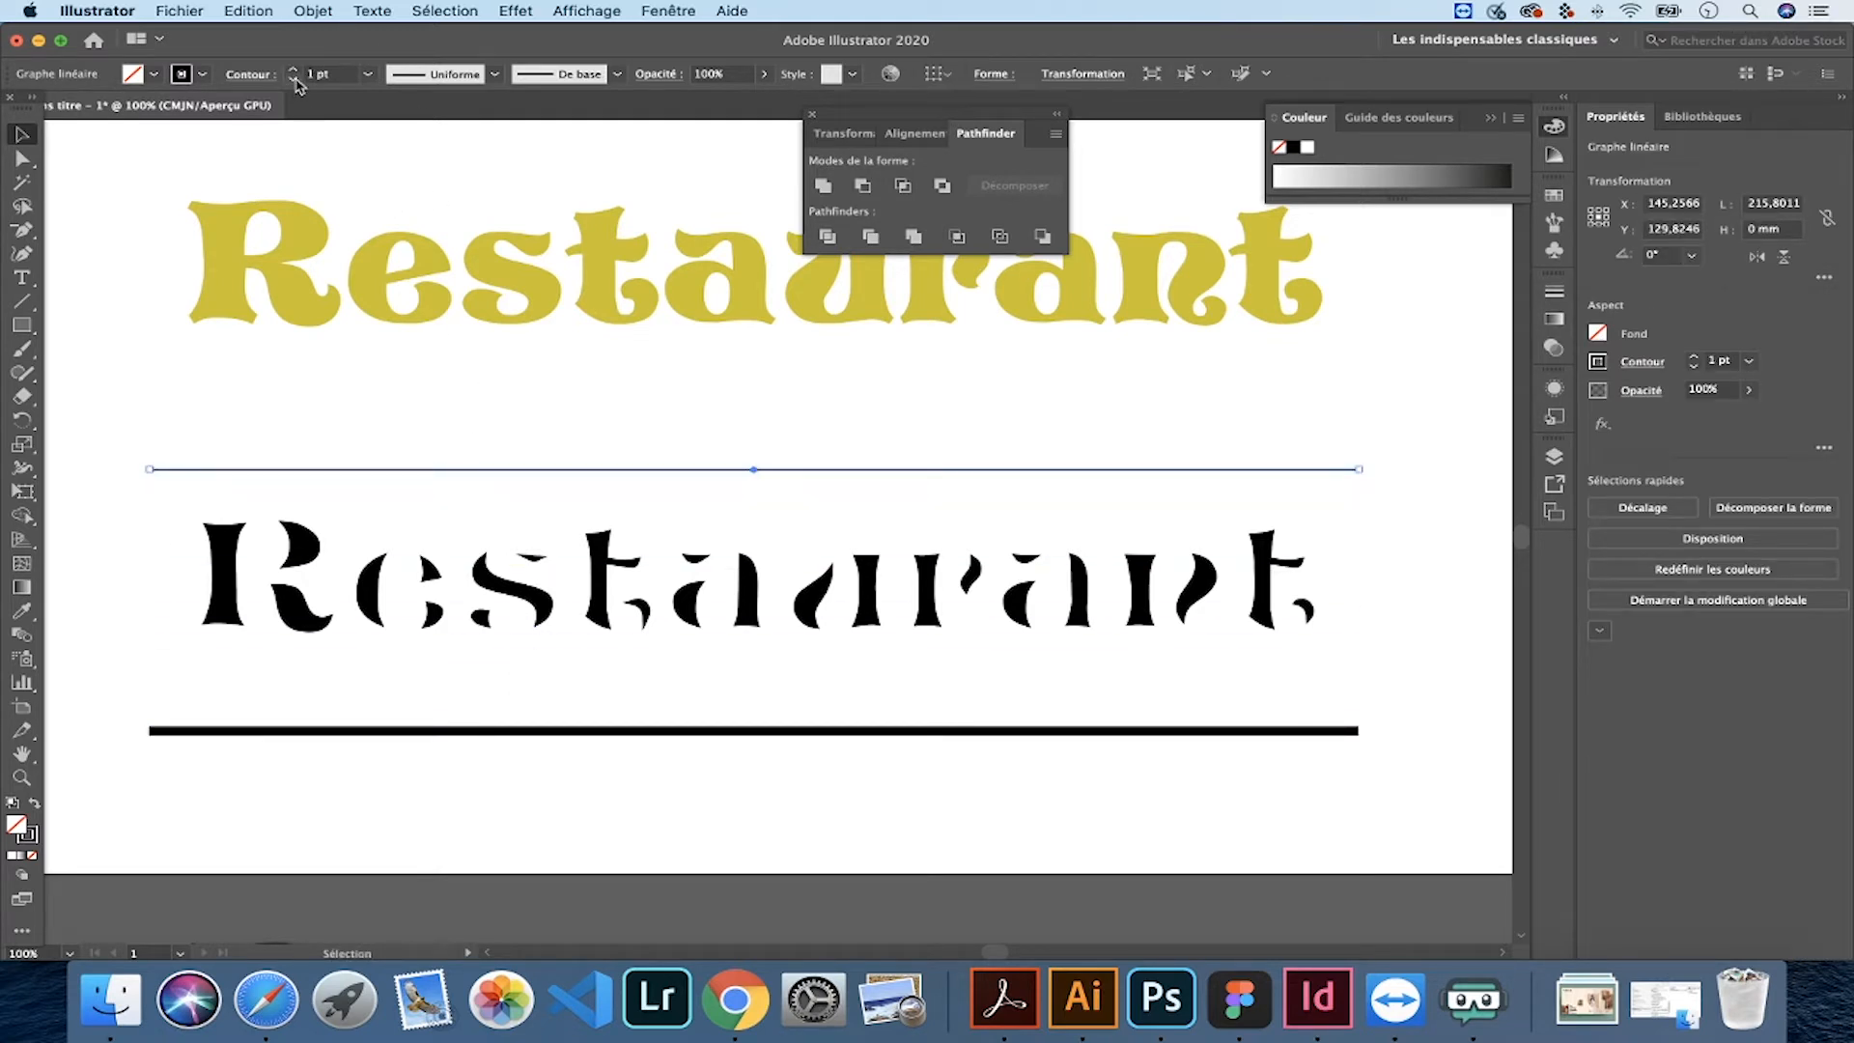
left_click(191, 732, "shift")
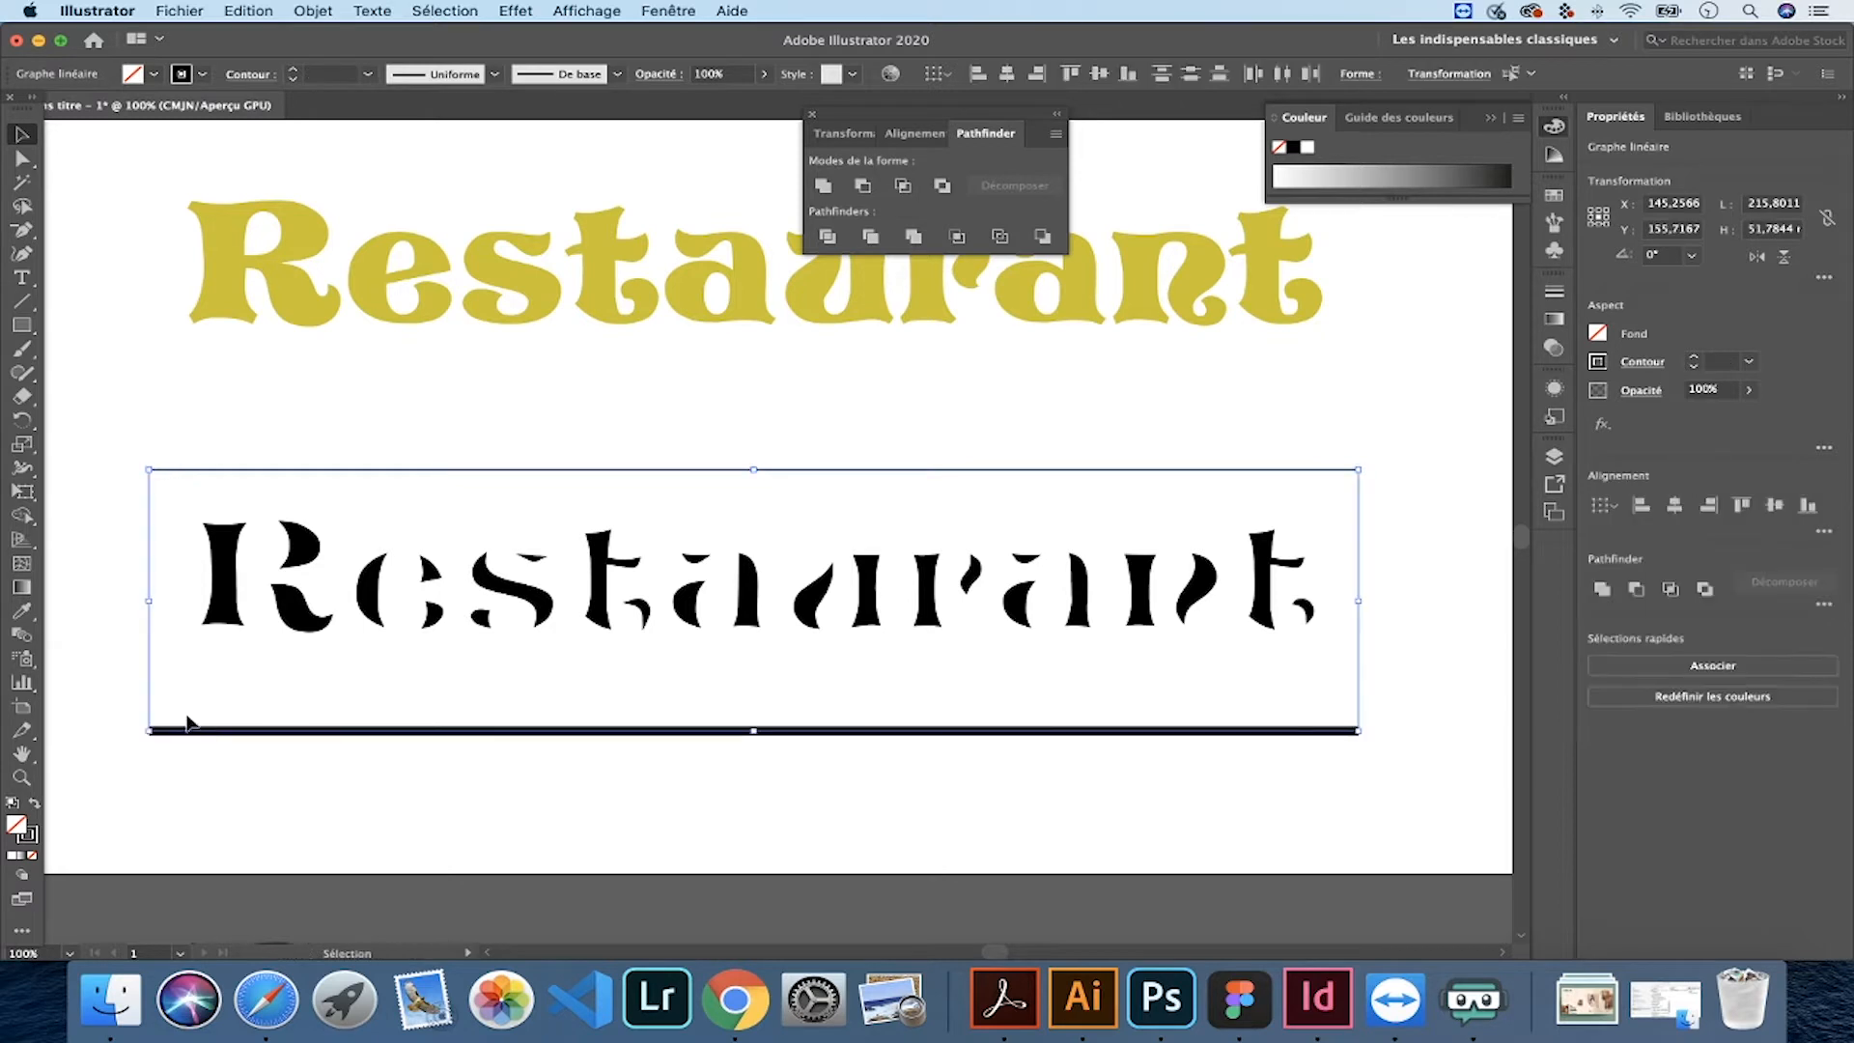
left_click(24, 636)
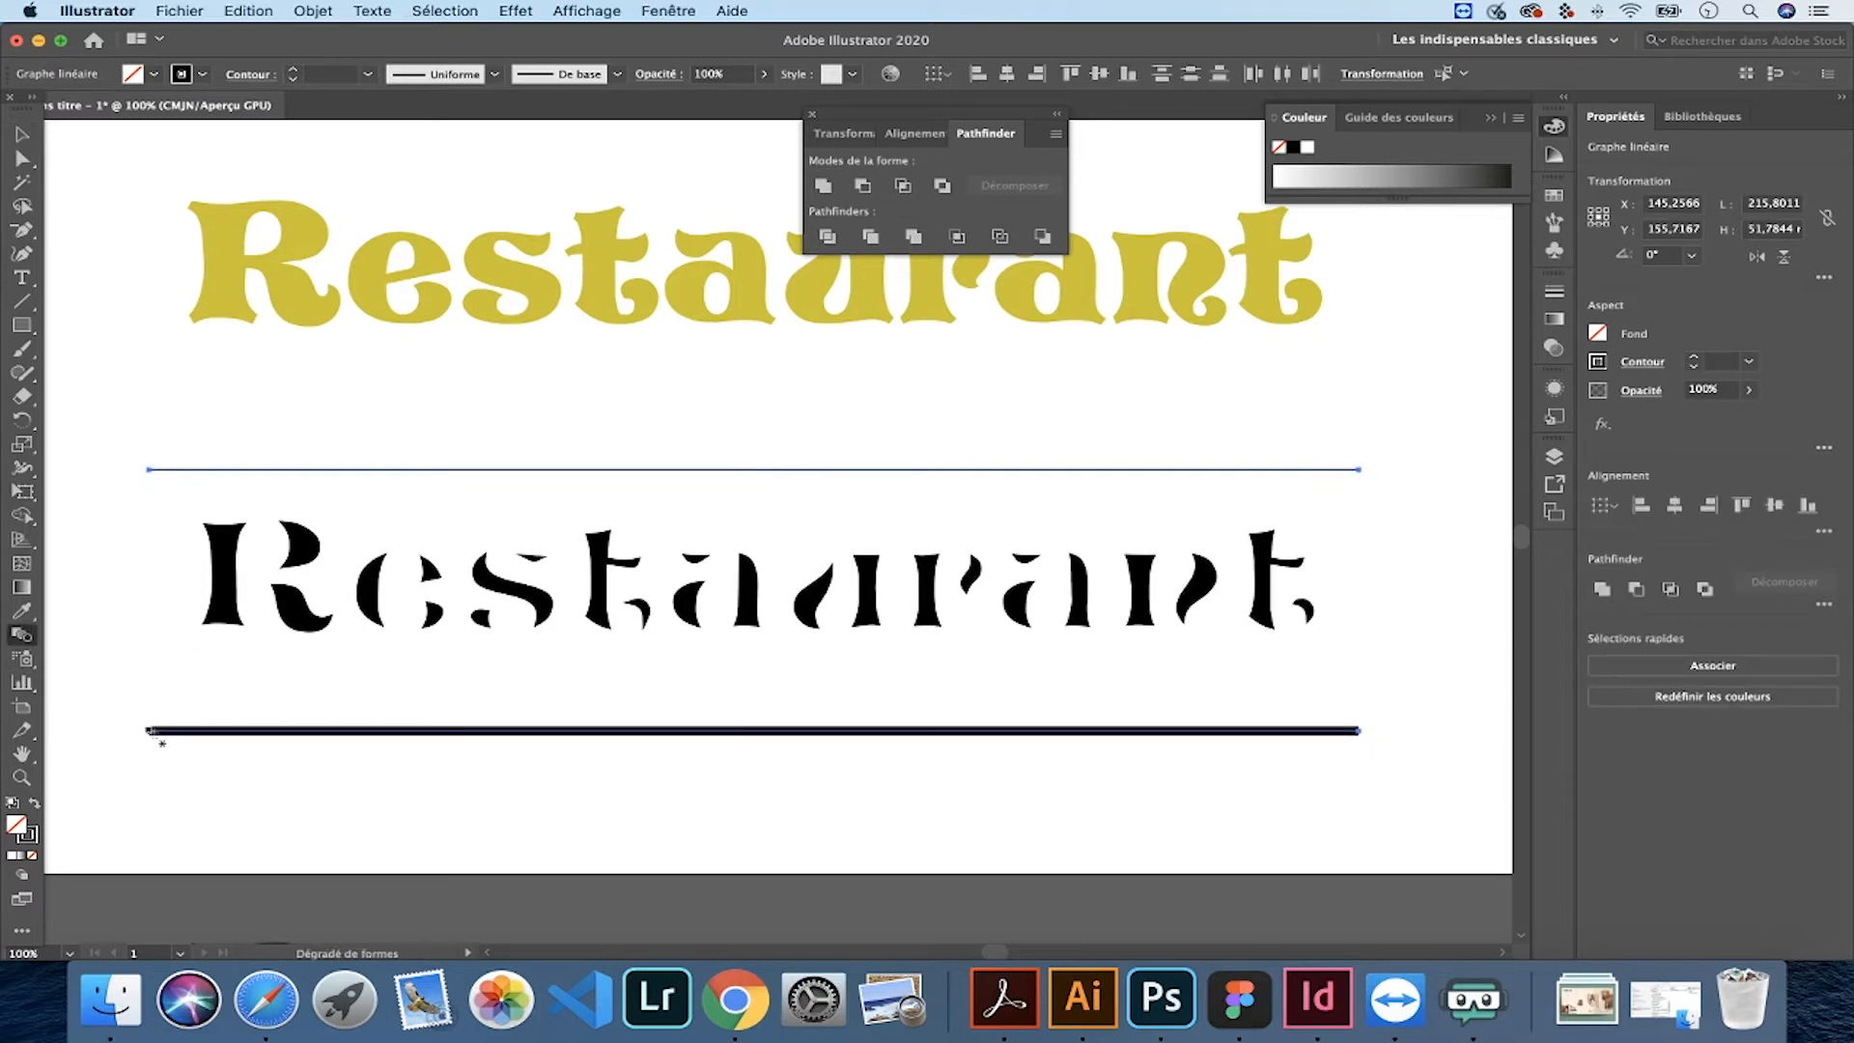
left_click(150, 472)
key("v")
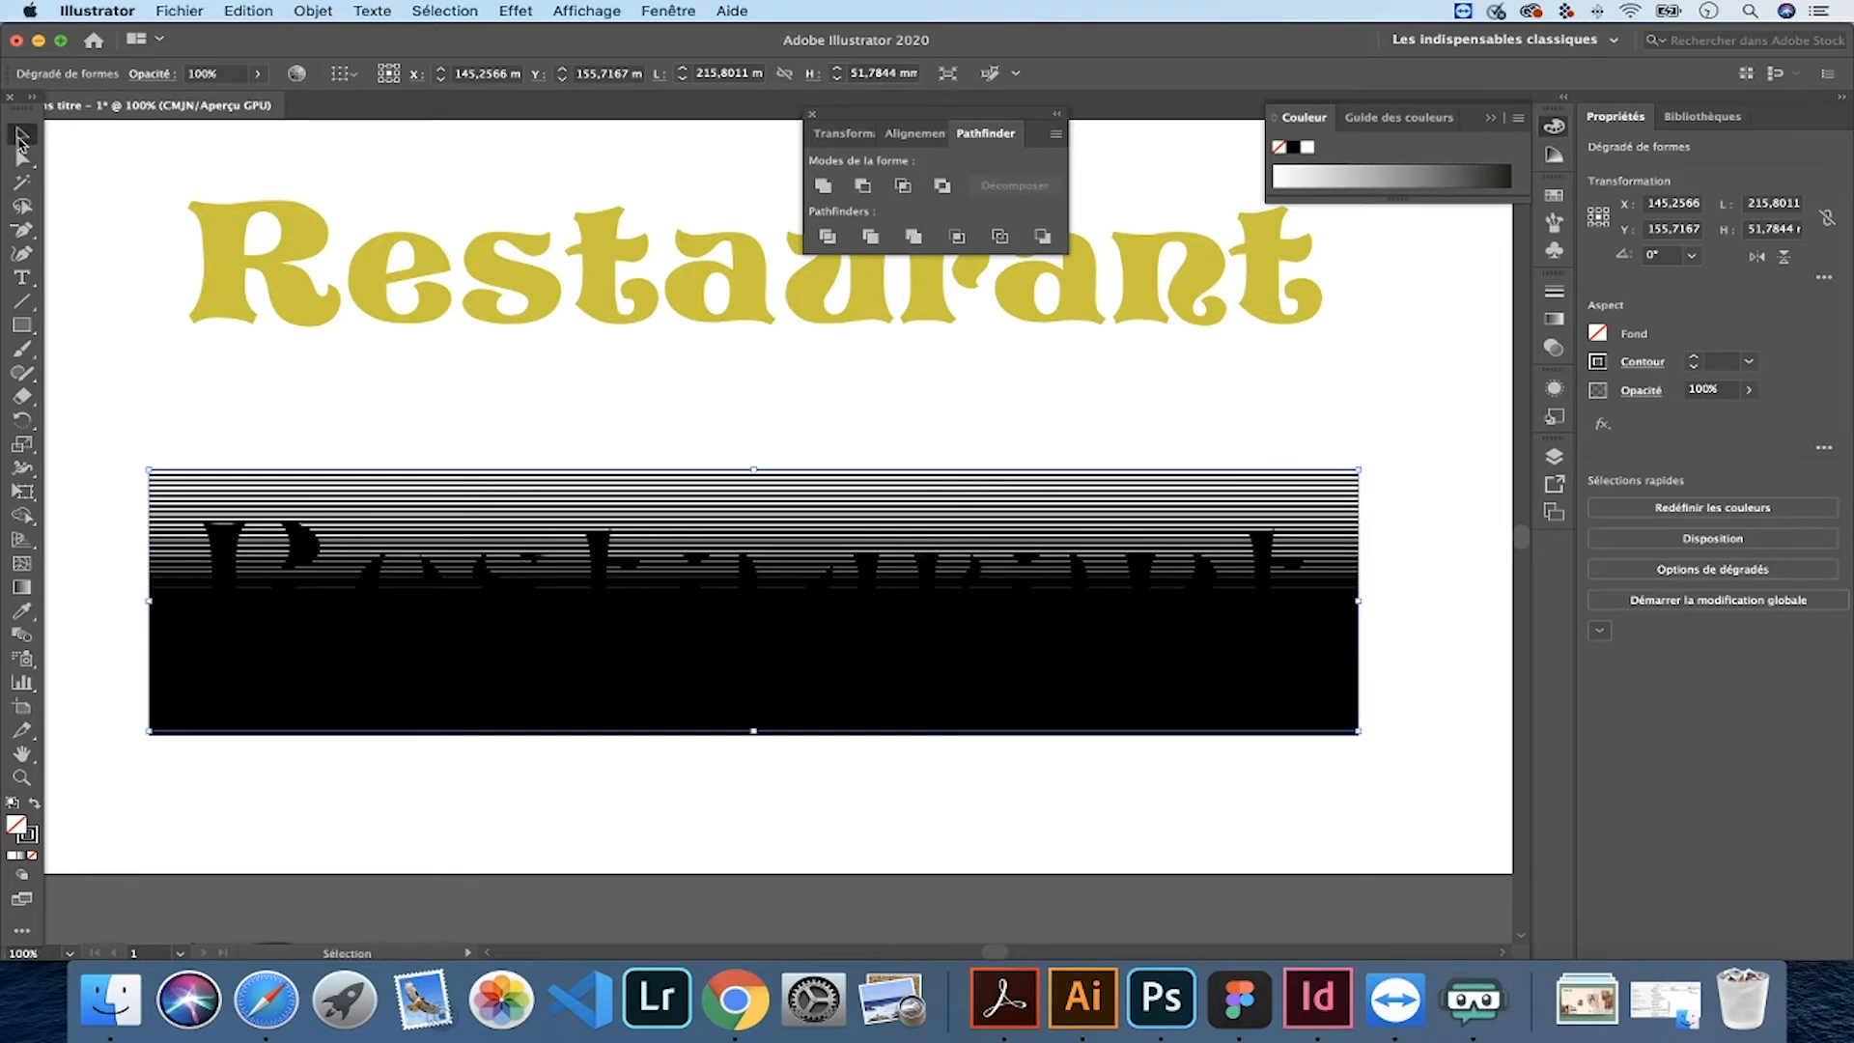
- Set the line blend's spacing to Etapes (specified steps) with 14 steps
double_click(26, 636)
left_click(968, 445)
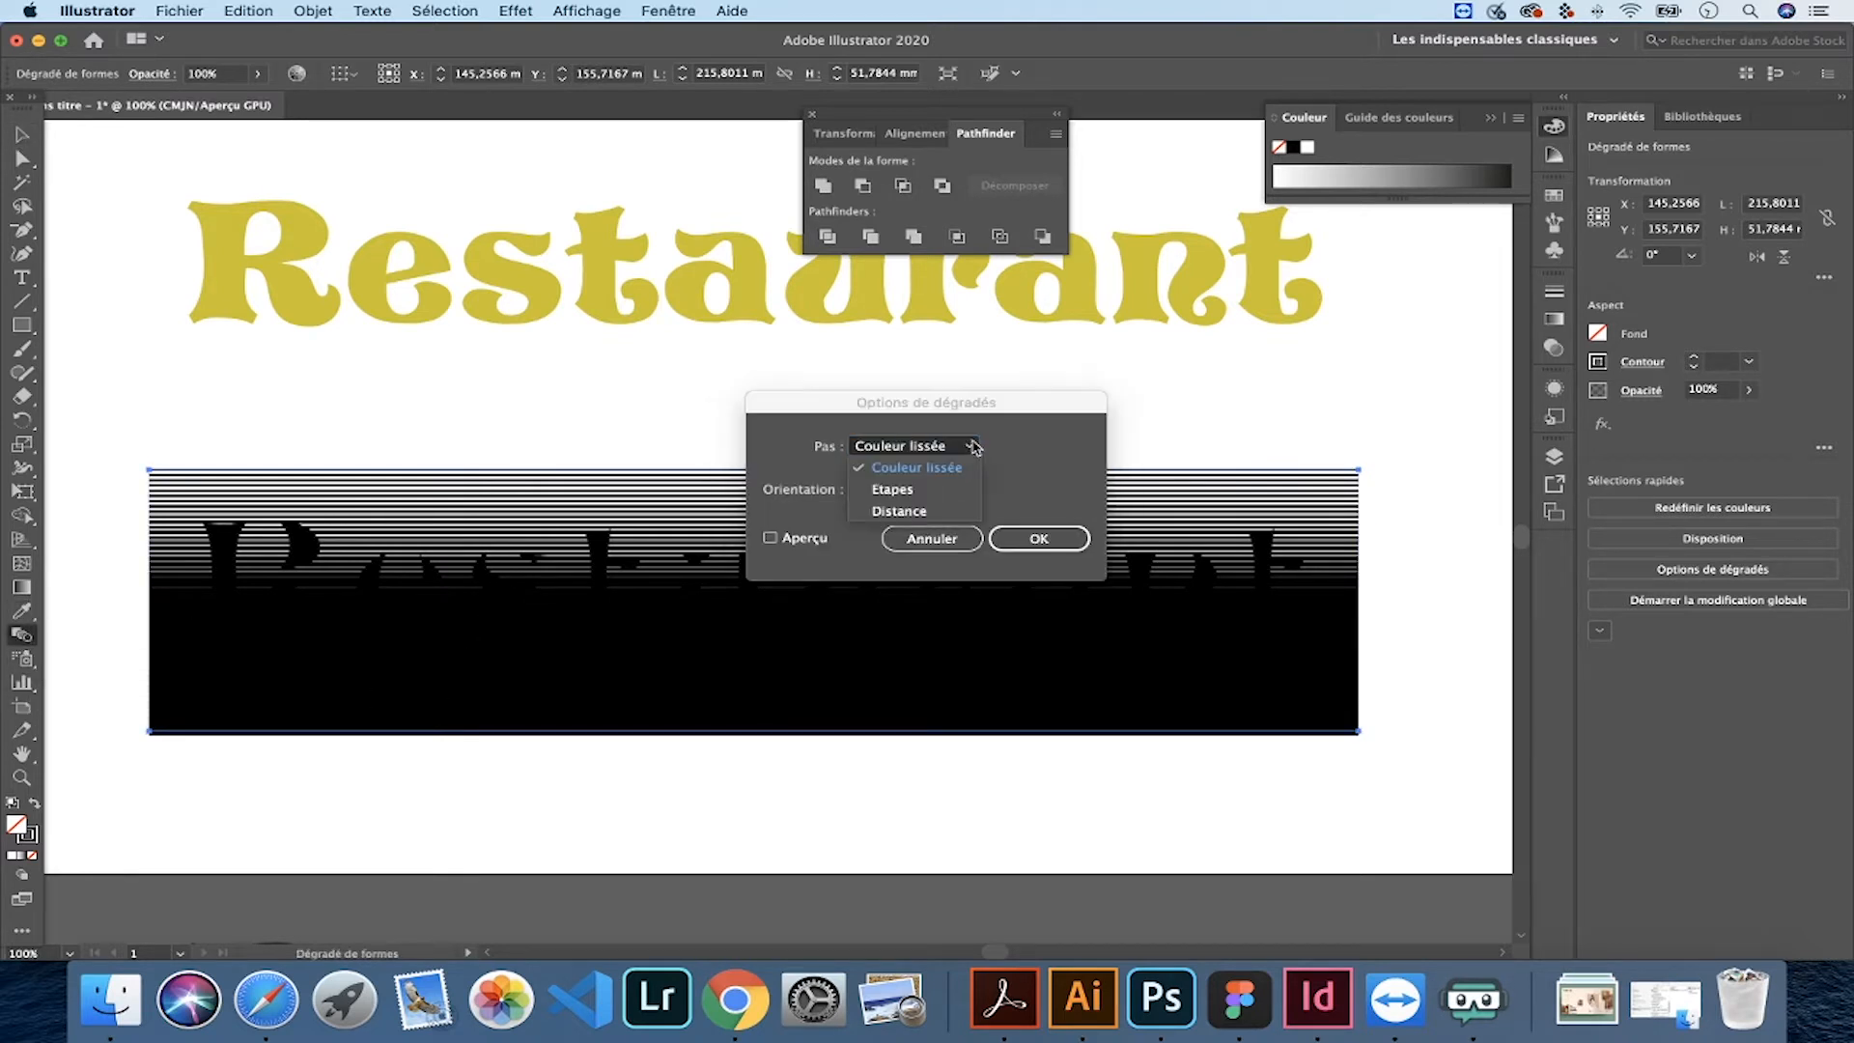
left_click(892, 490)
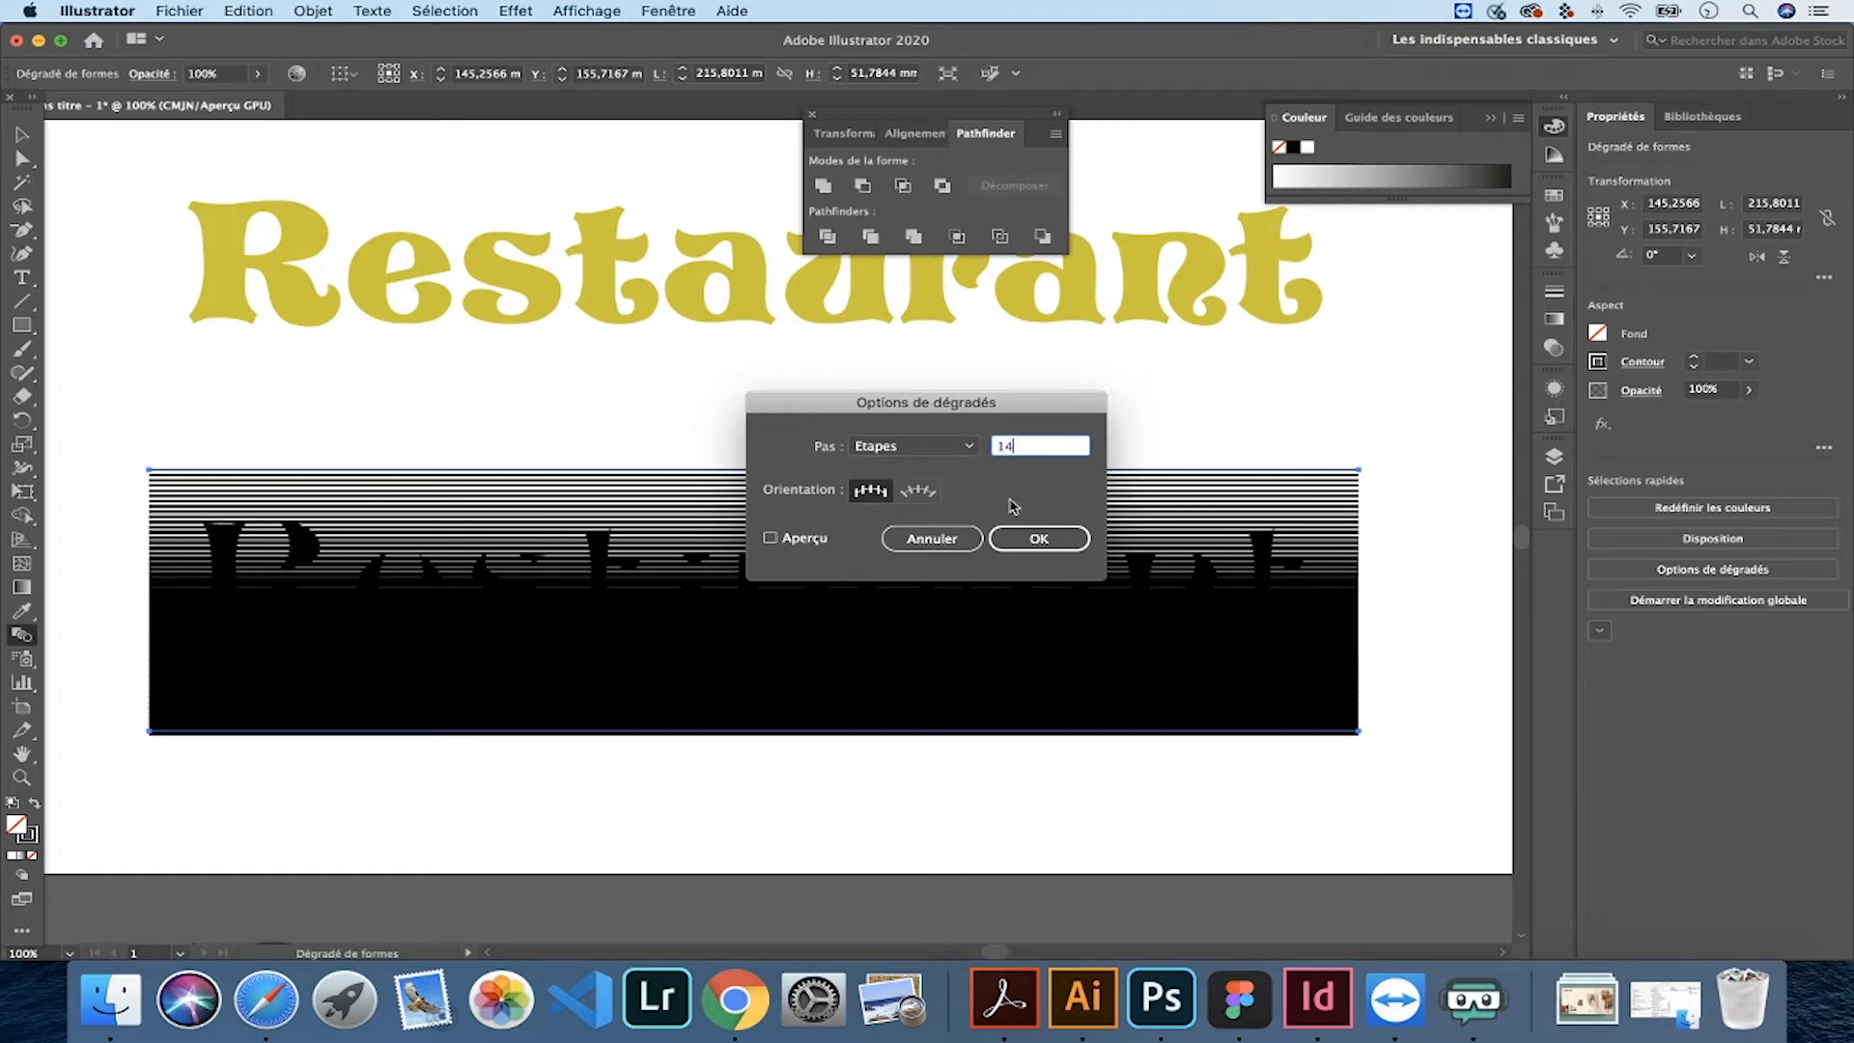
left_click(772, 538)
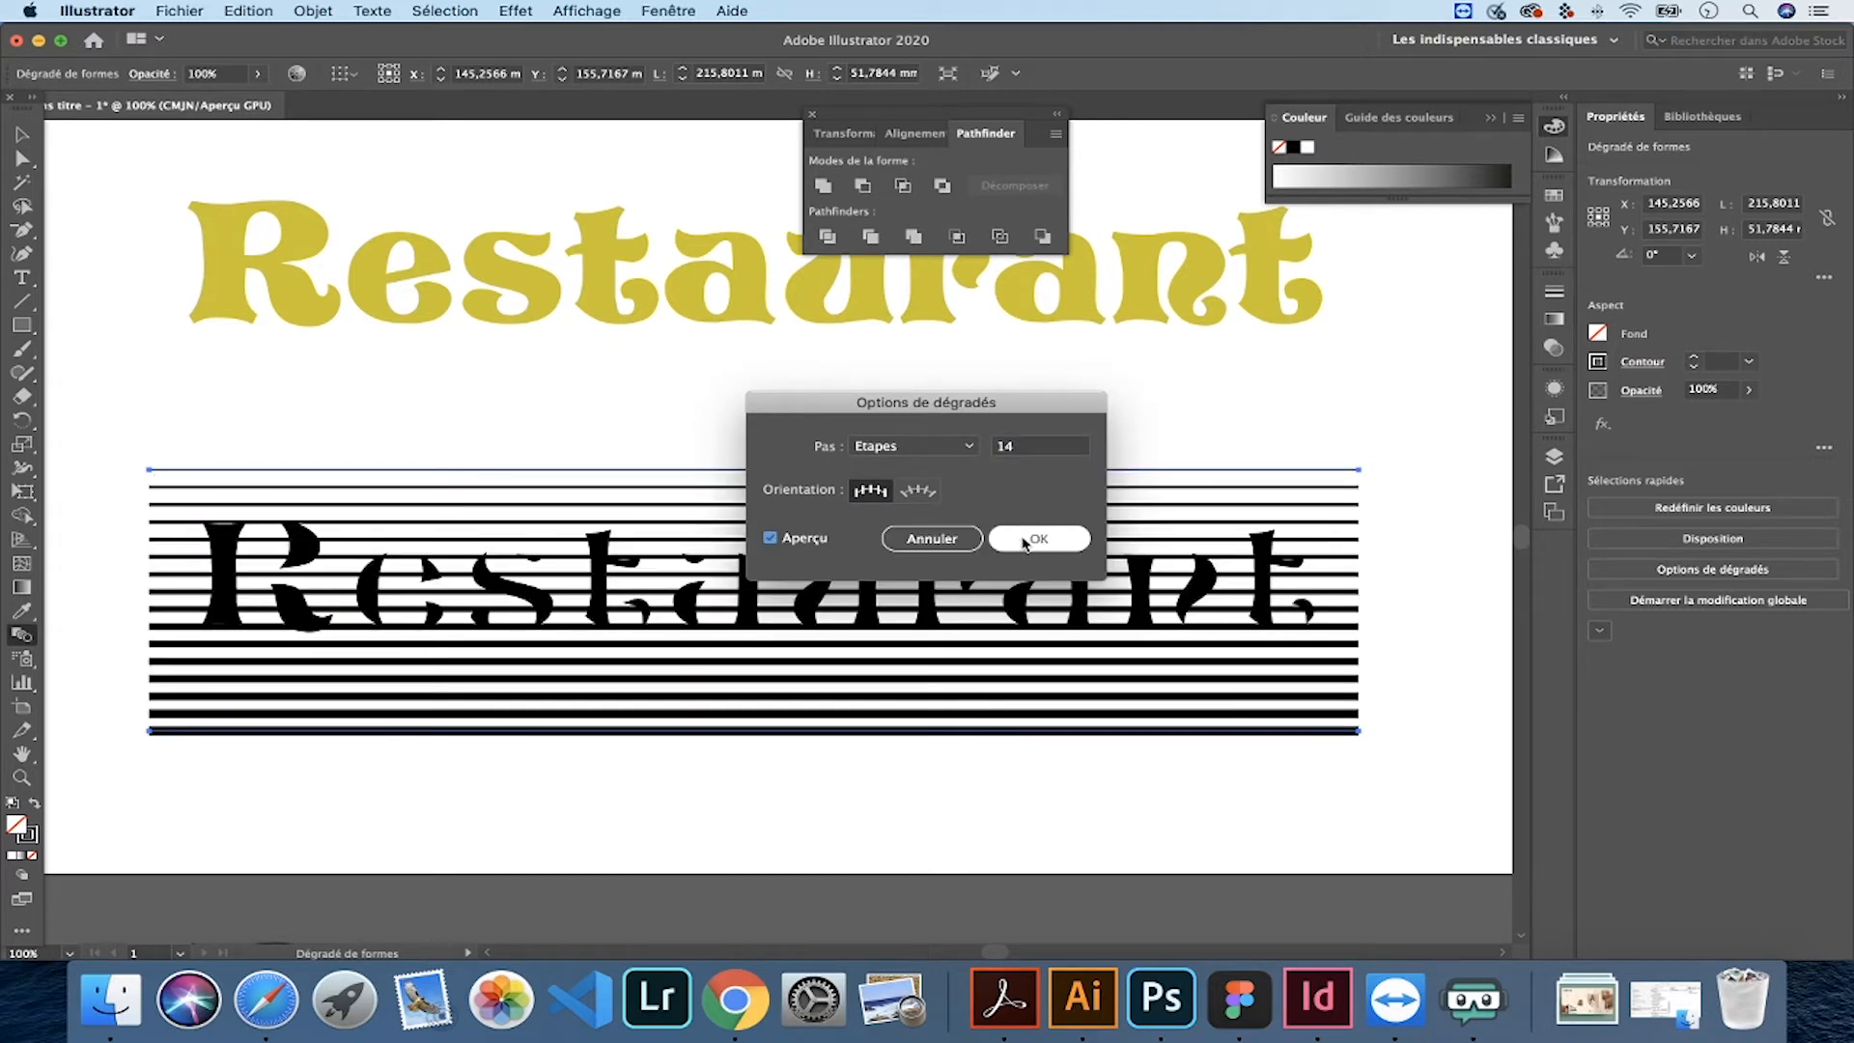
left_click(1025, 542)
left_click(24, 134)
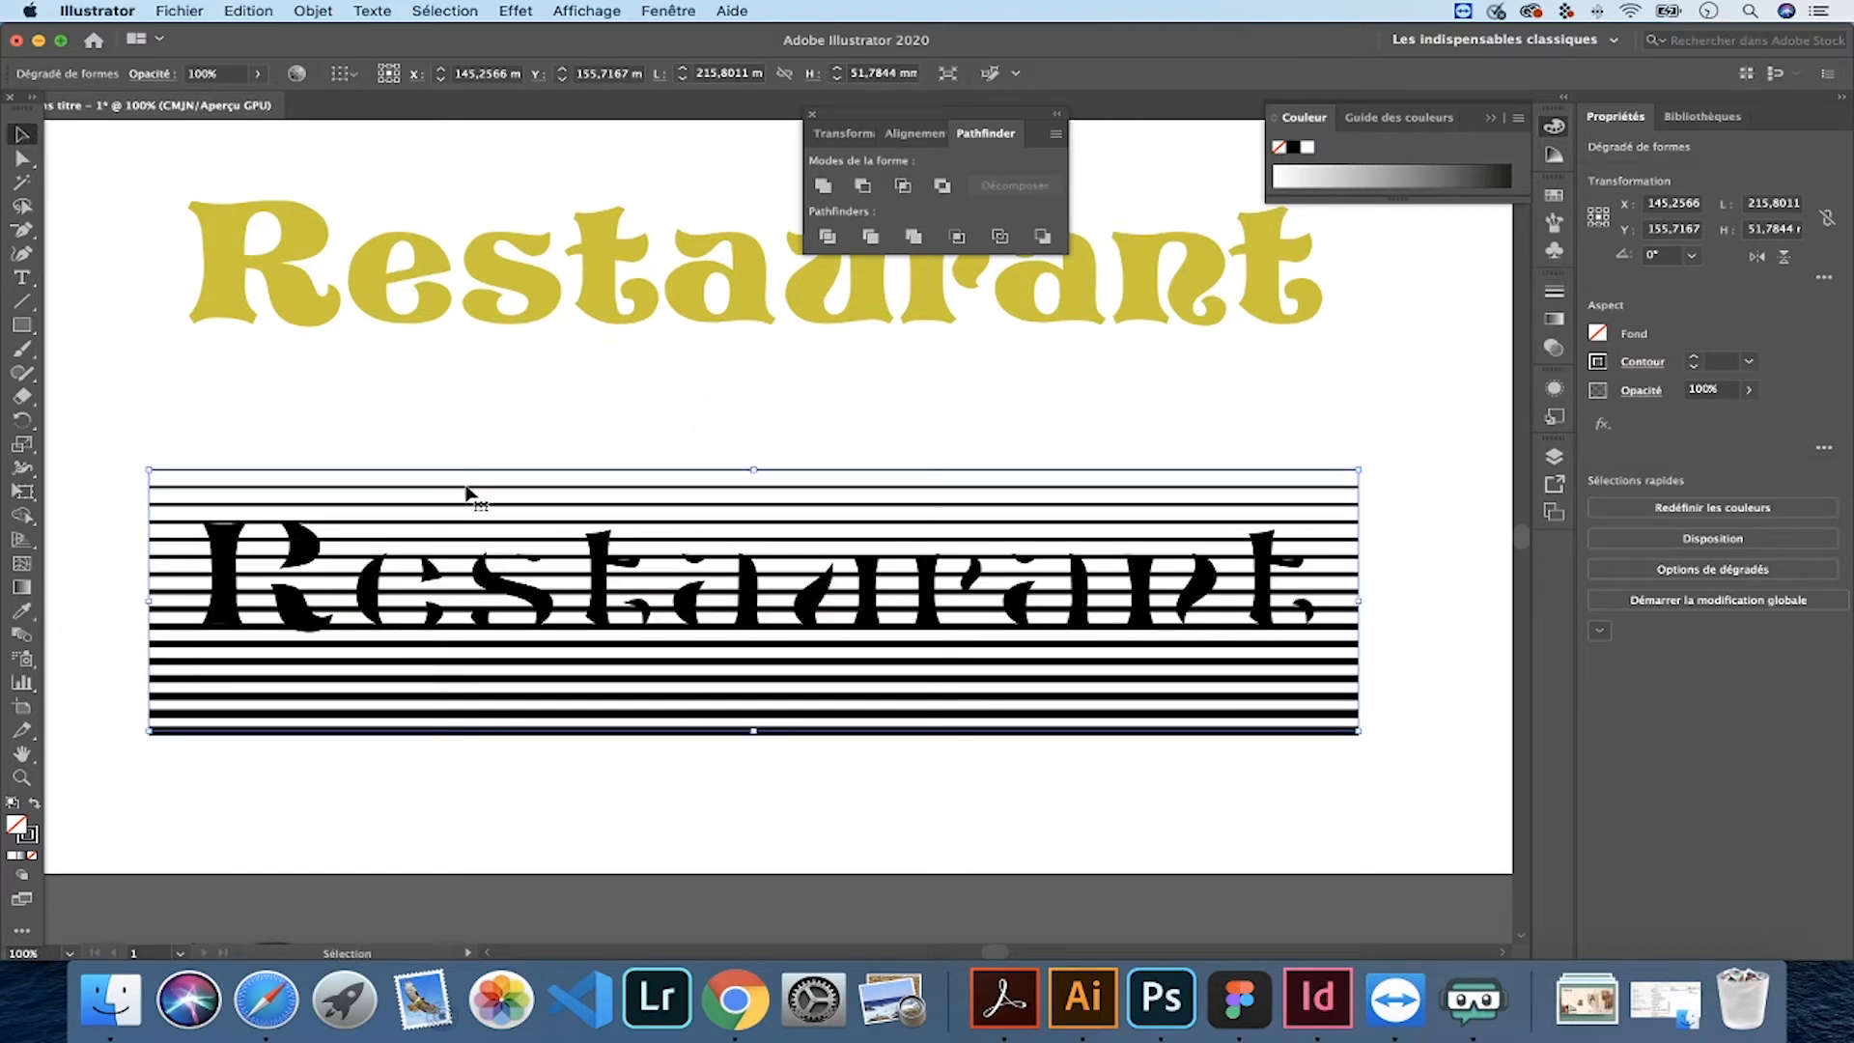
right_click(526, 506)
mouse_move(681, 735)
left_click(868, 794)
left_click(315, 10)
mouse_move(371, 10)
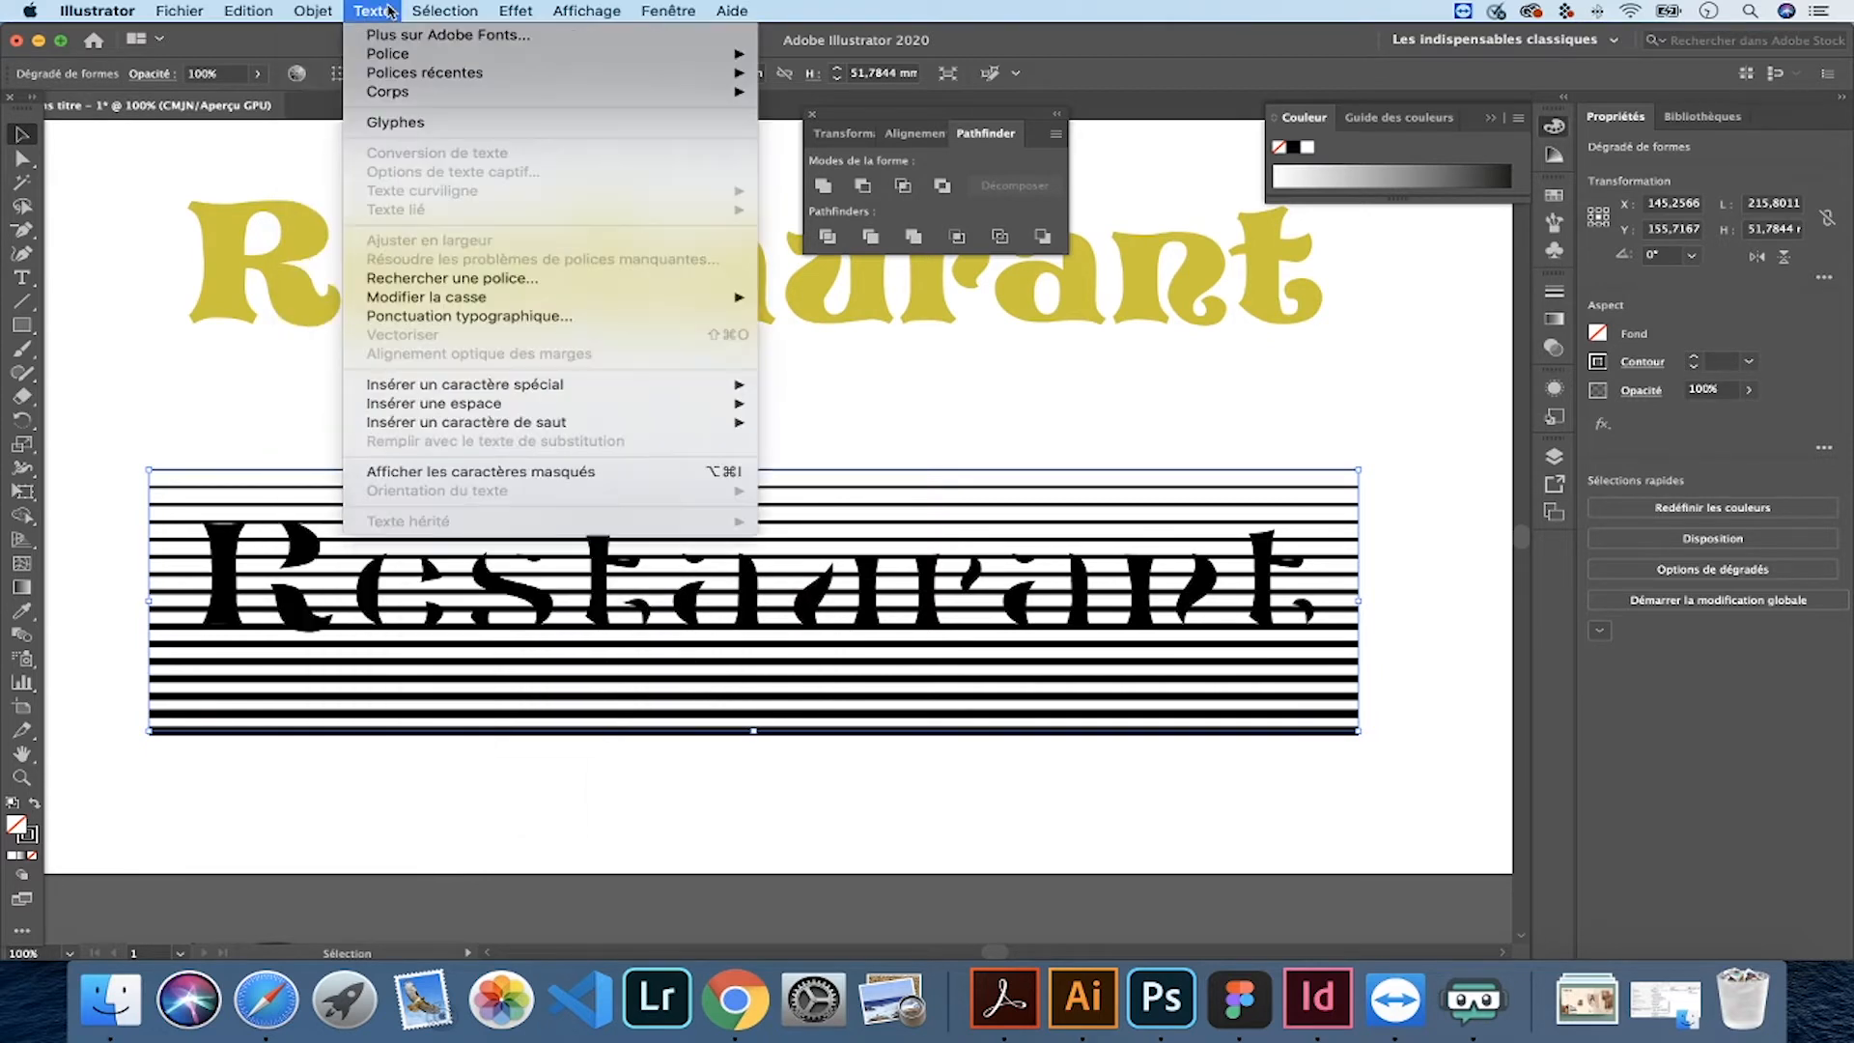
left_click(253, 404)
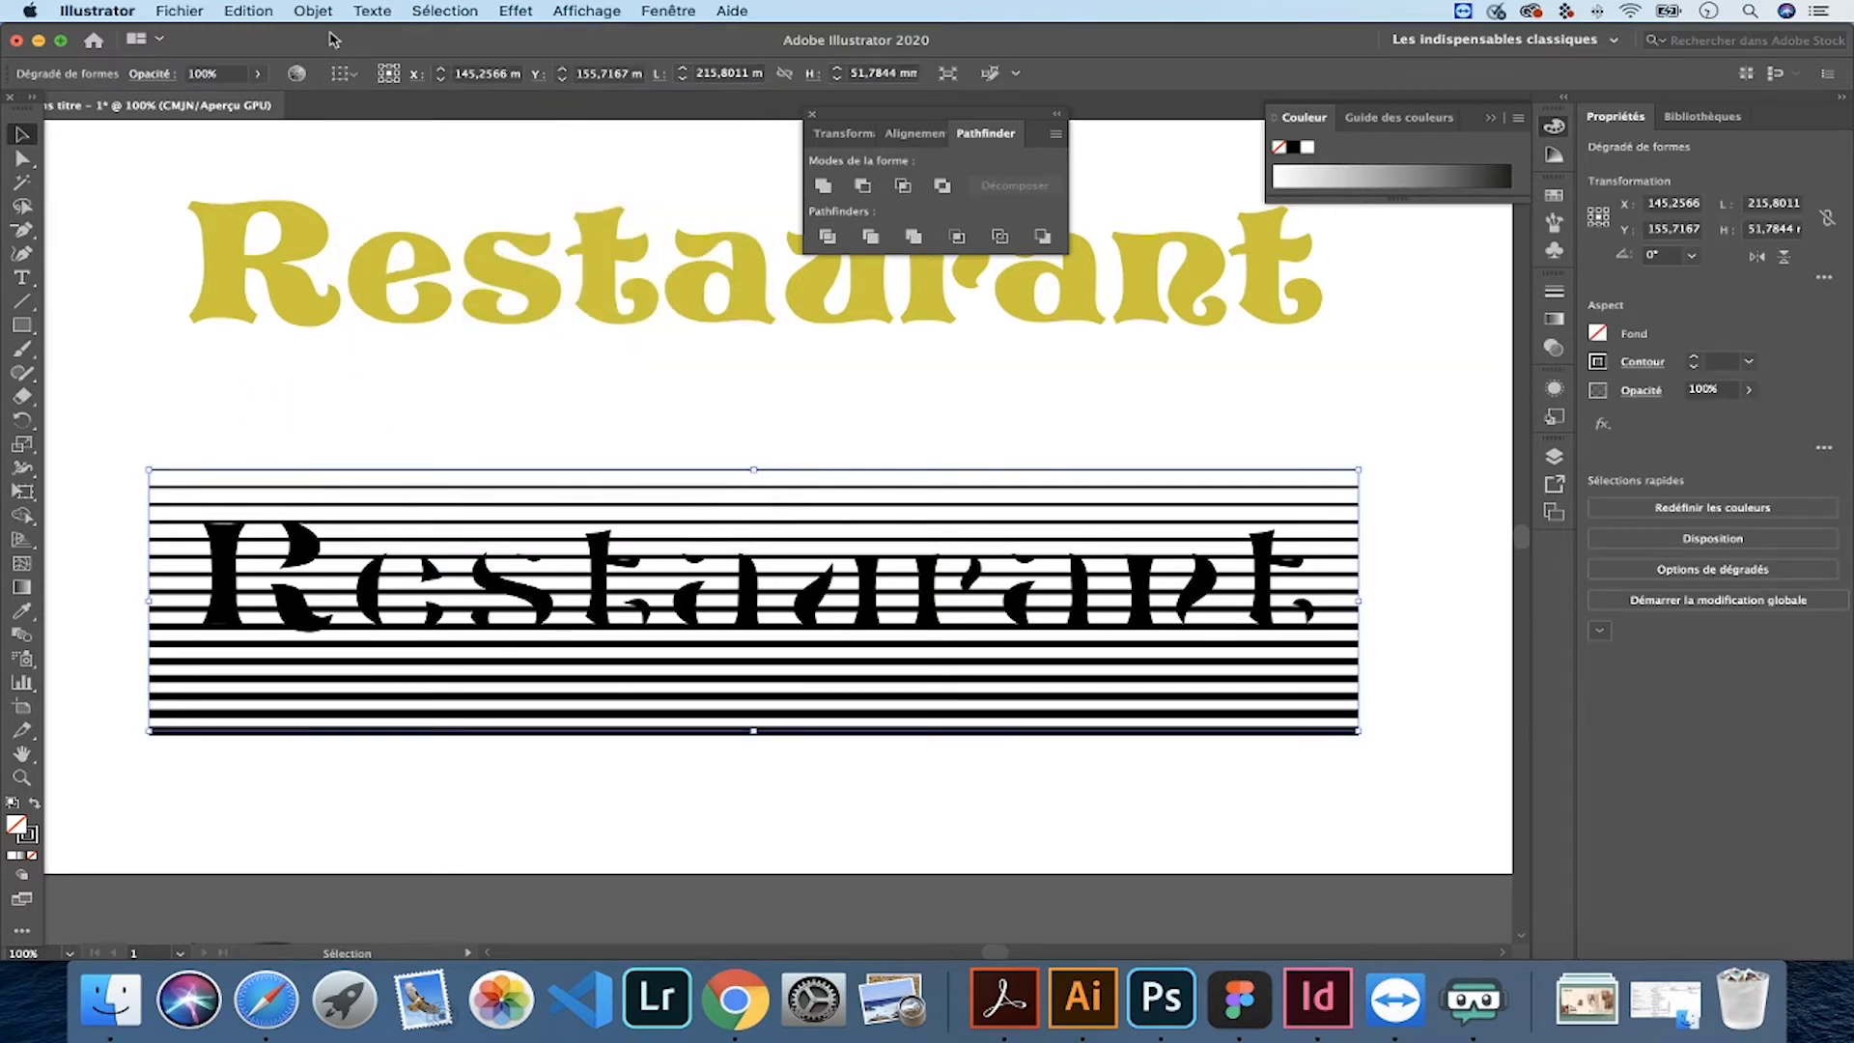
- Outline the strokes of the blended lines and try to combine them with the Pathfinder Merge operation
left_click(313, 11)
mouse_move(452, 454)
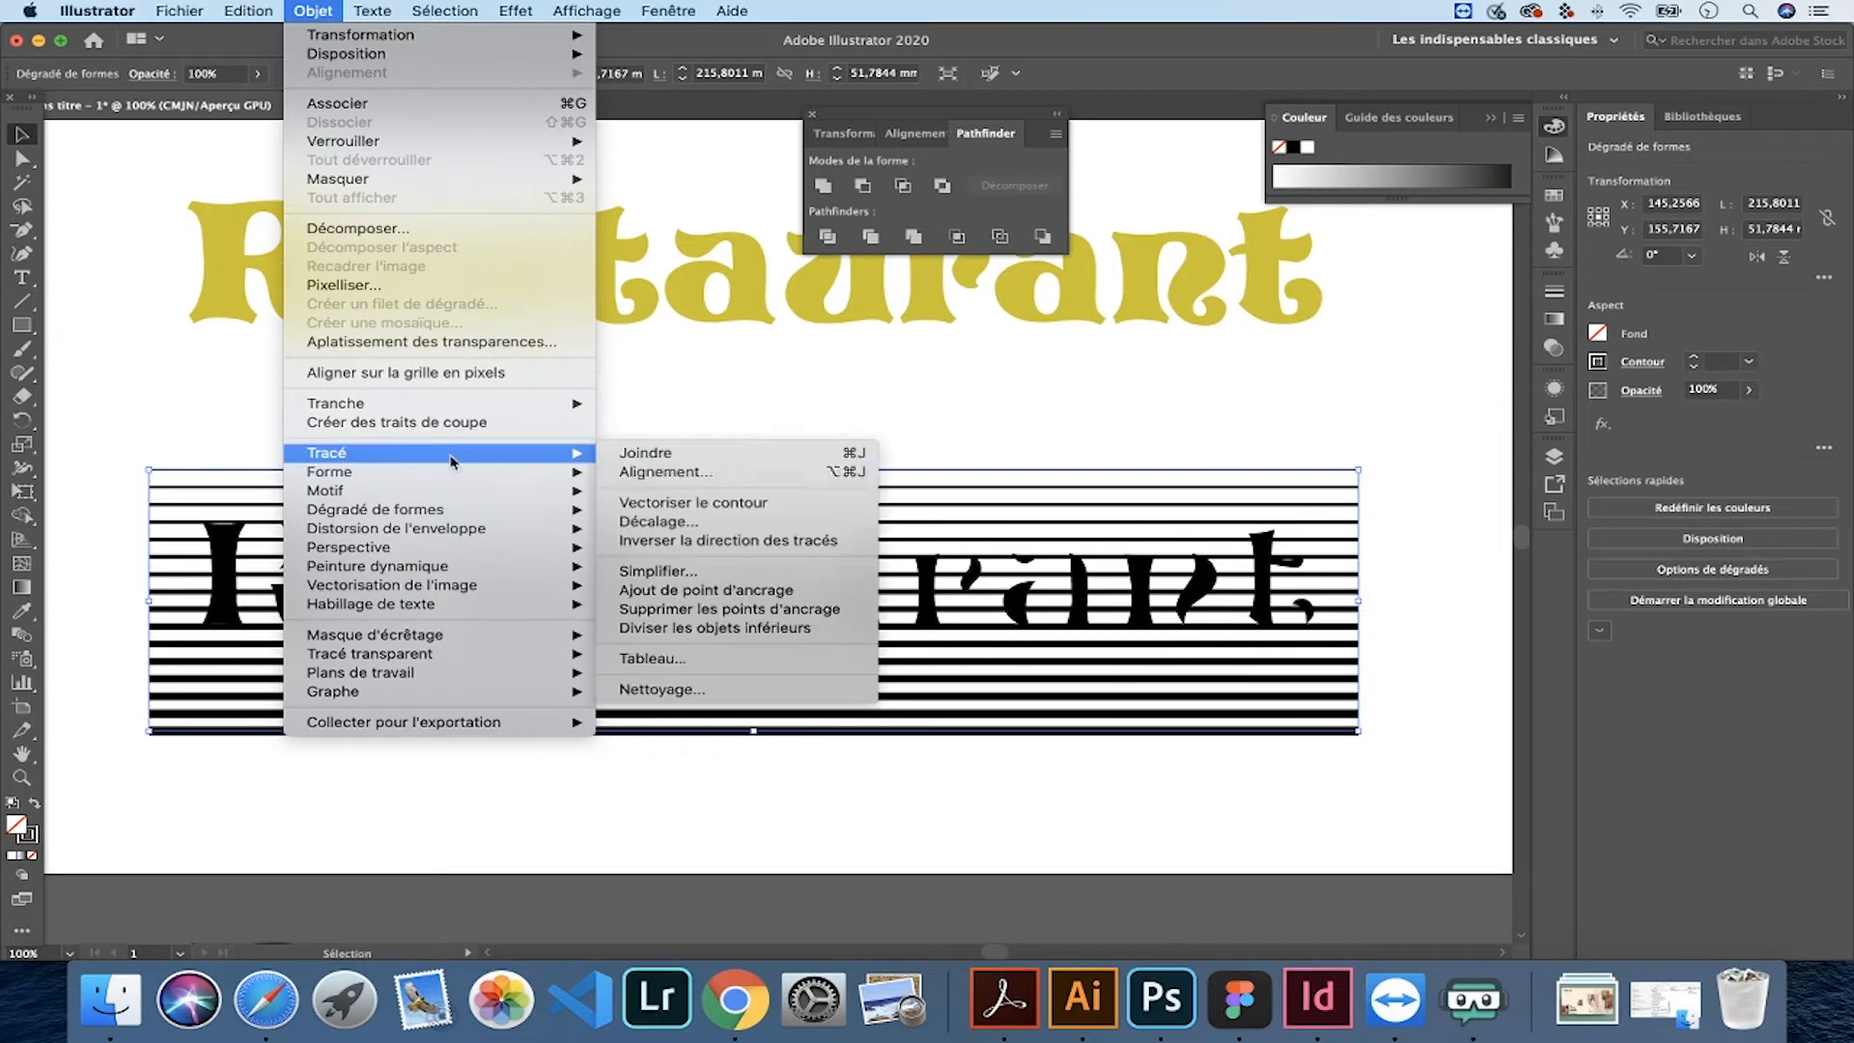
left_click(708, 503)
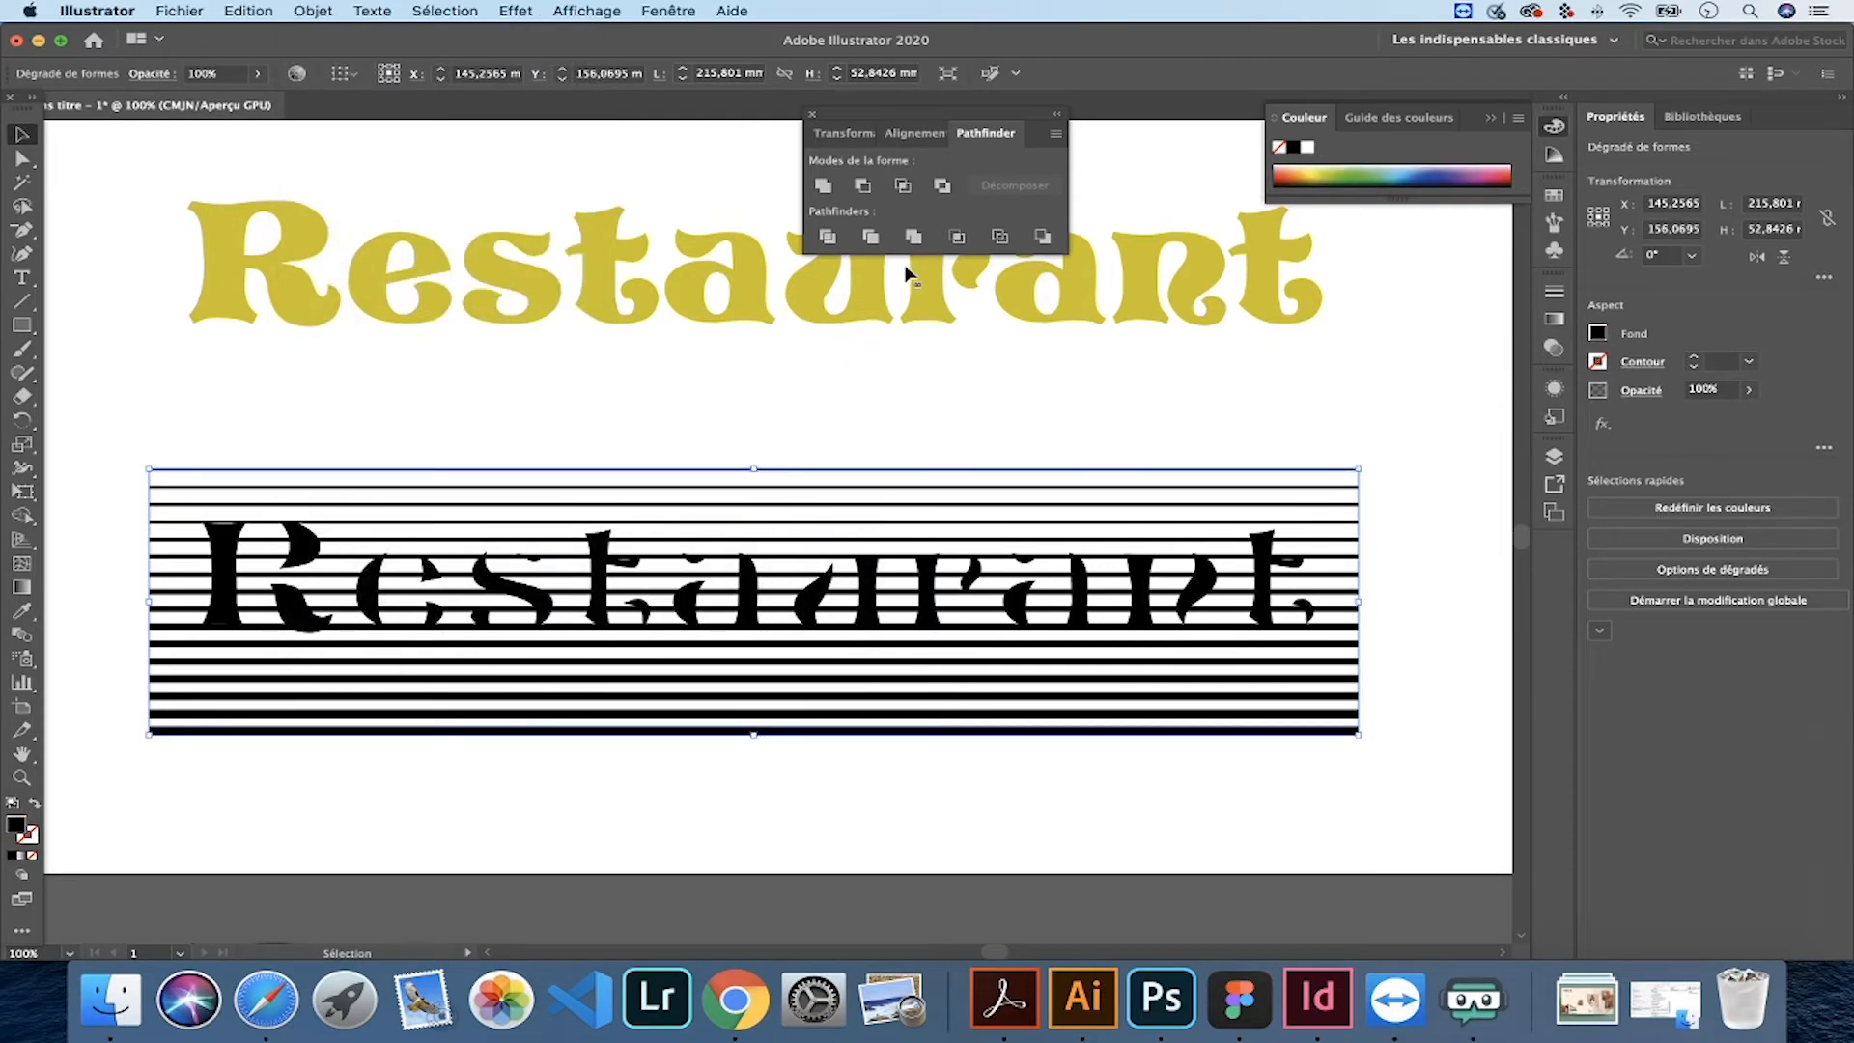
left_click(913, 237)
left_click(1139, 533)
- Send the outlined line blend to the back, behind the black lettering
right_click(673, 486)
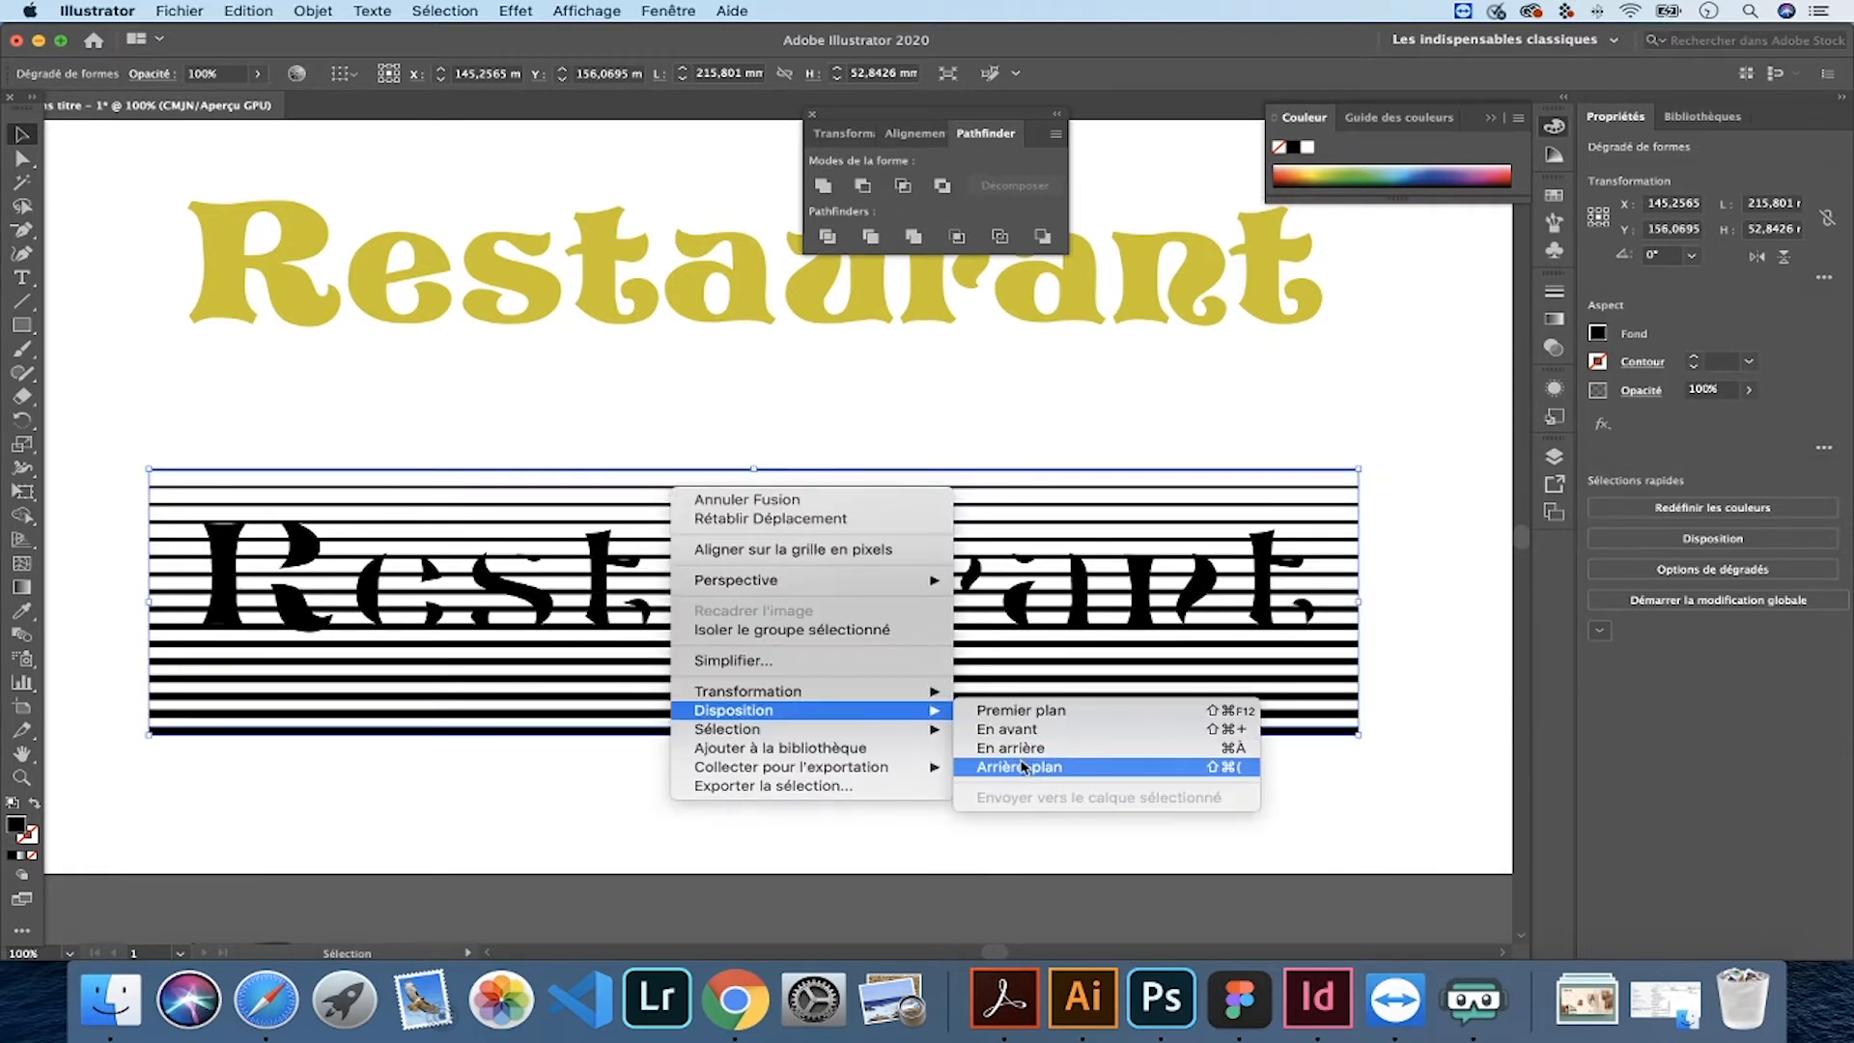
left_click(1026, 765)
- Try to intersect the full-height stripes with the black lettering
left_click_drag(1359, 778, 114, 452)
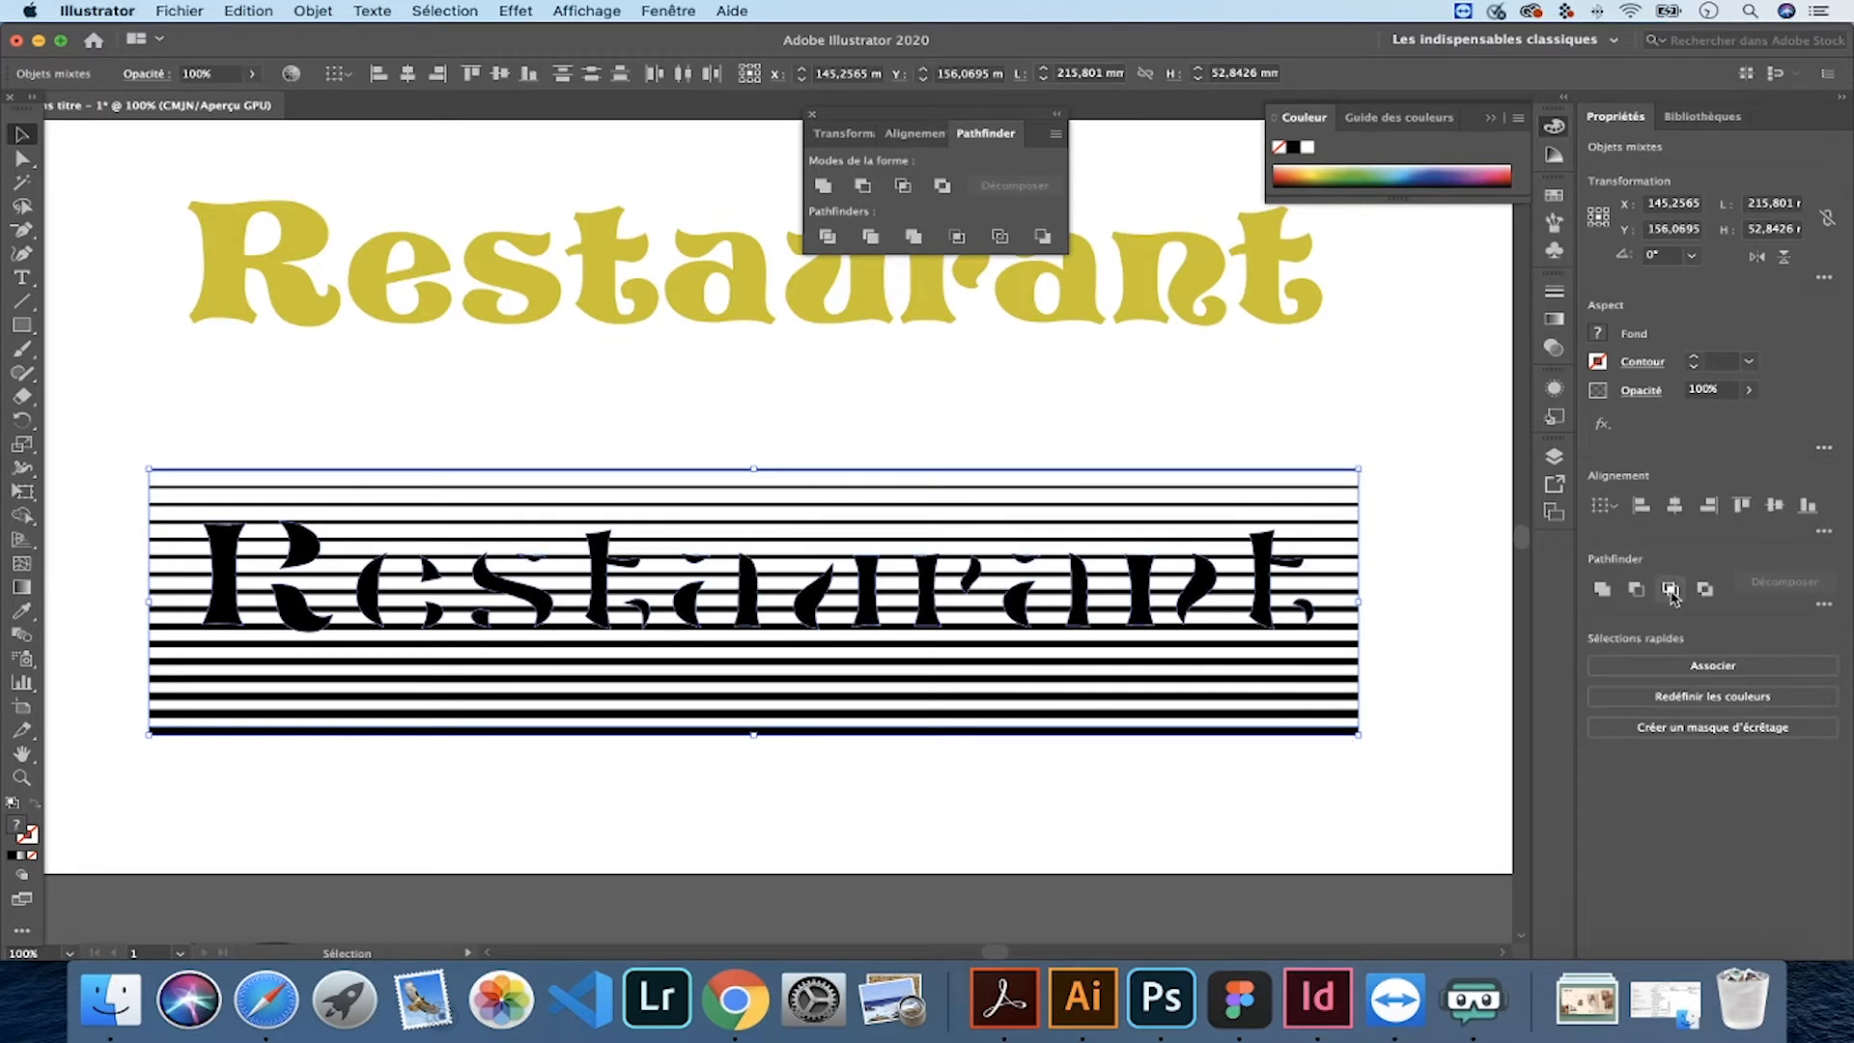
left_click(1704, 589)
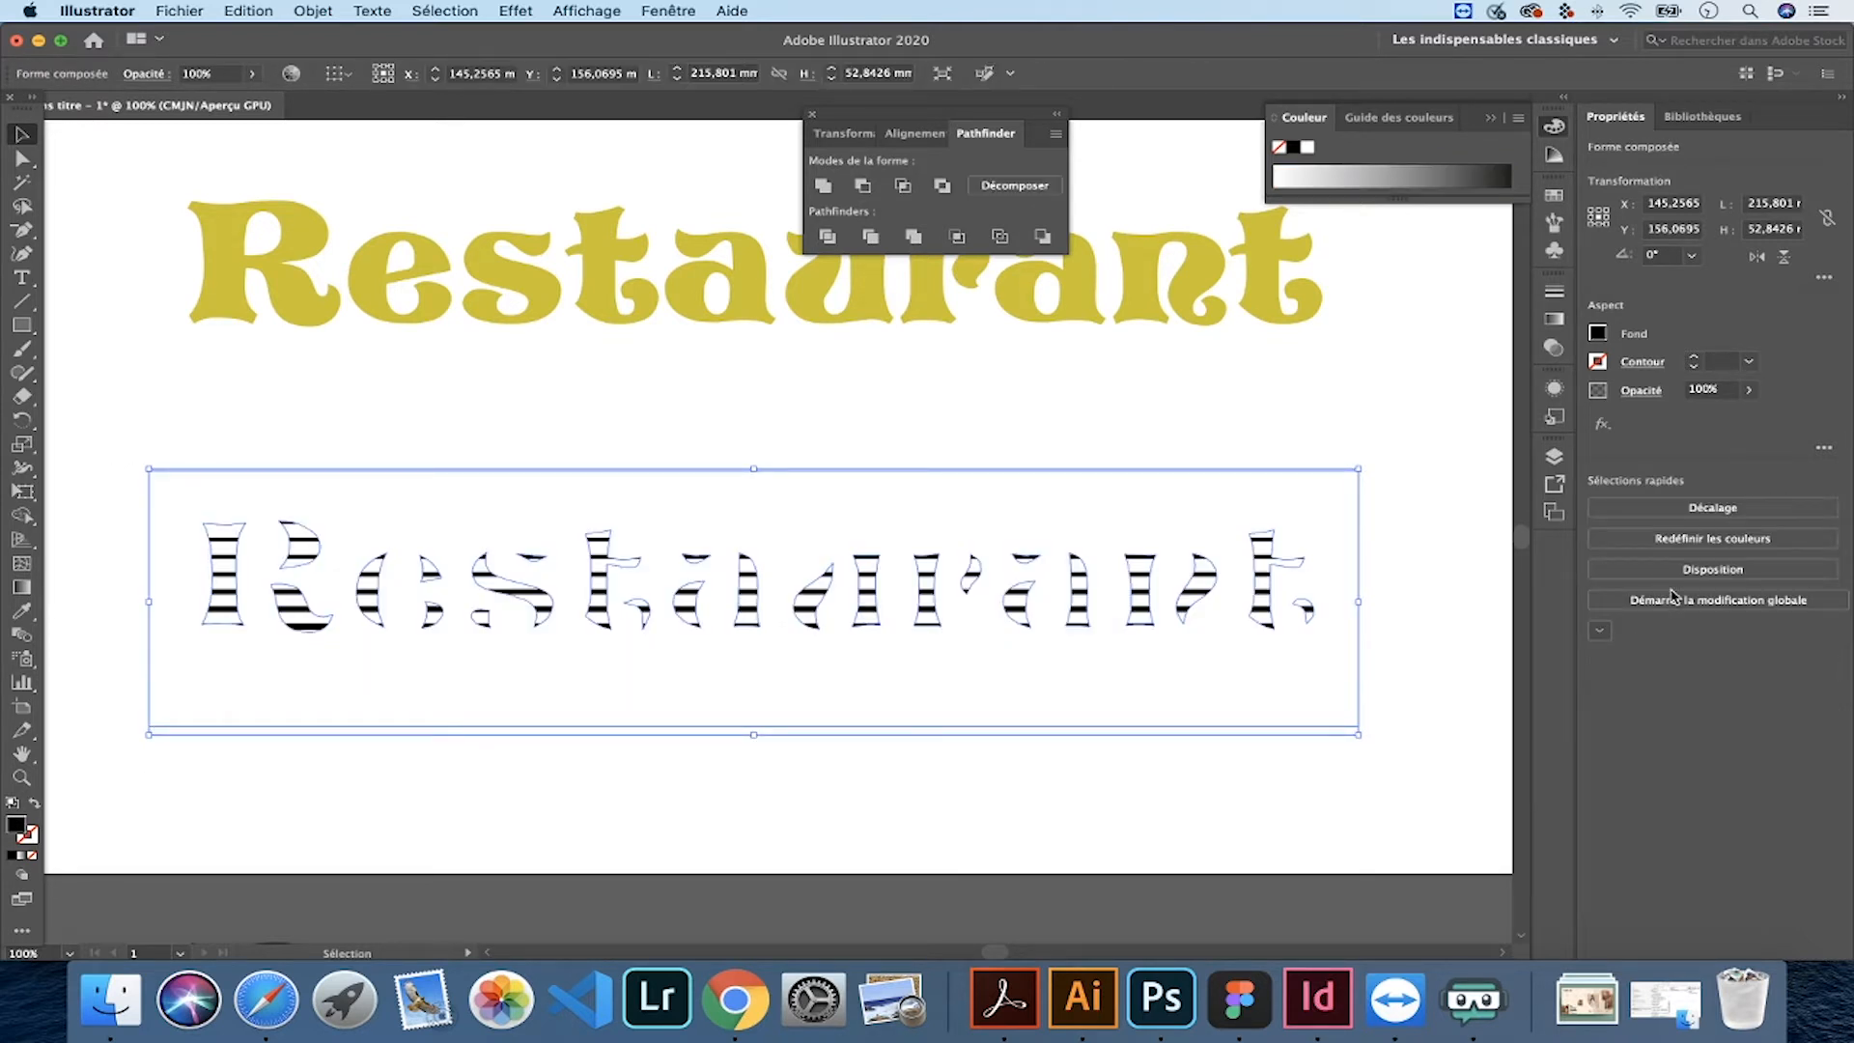
double_click(1204, 579)
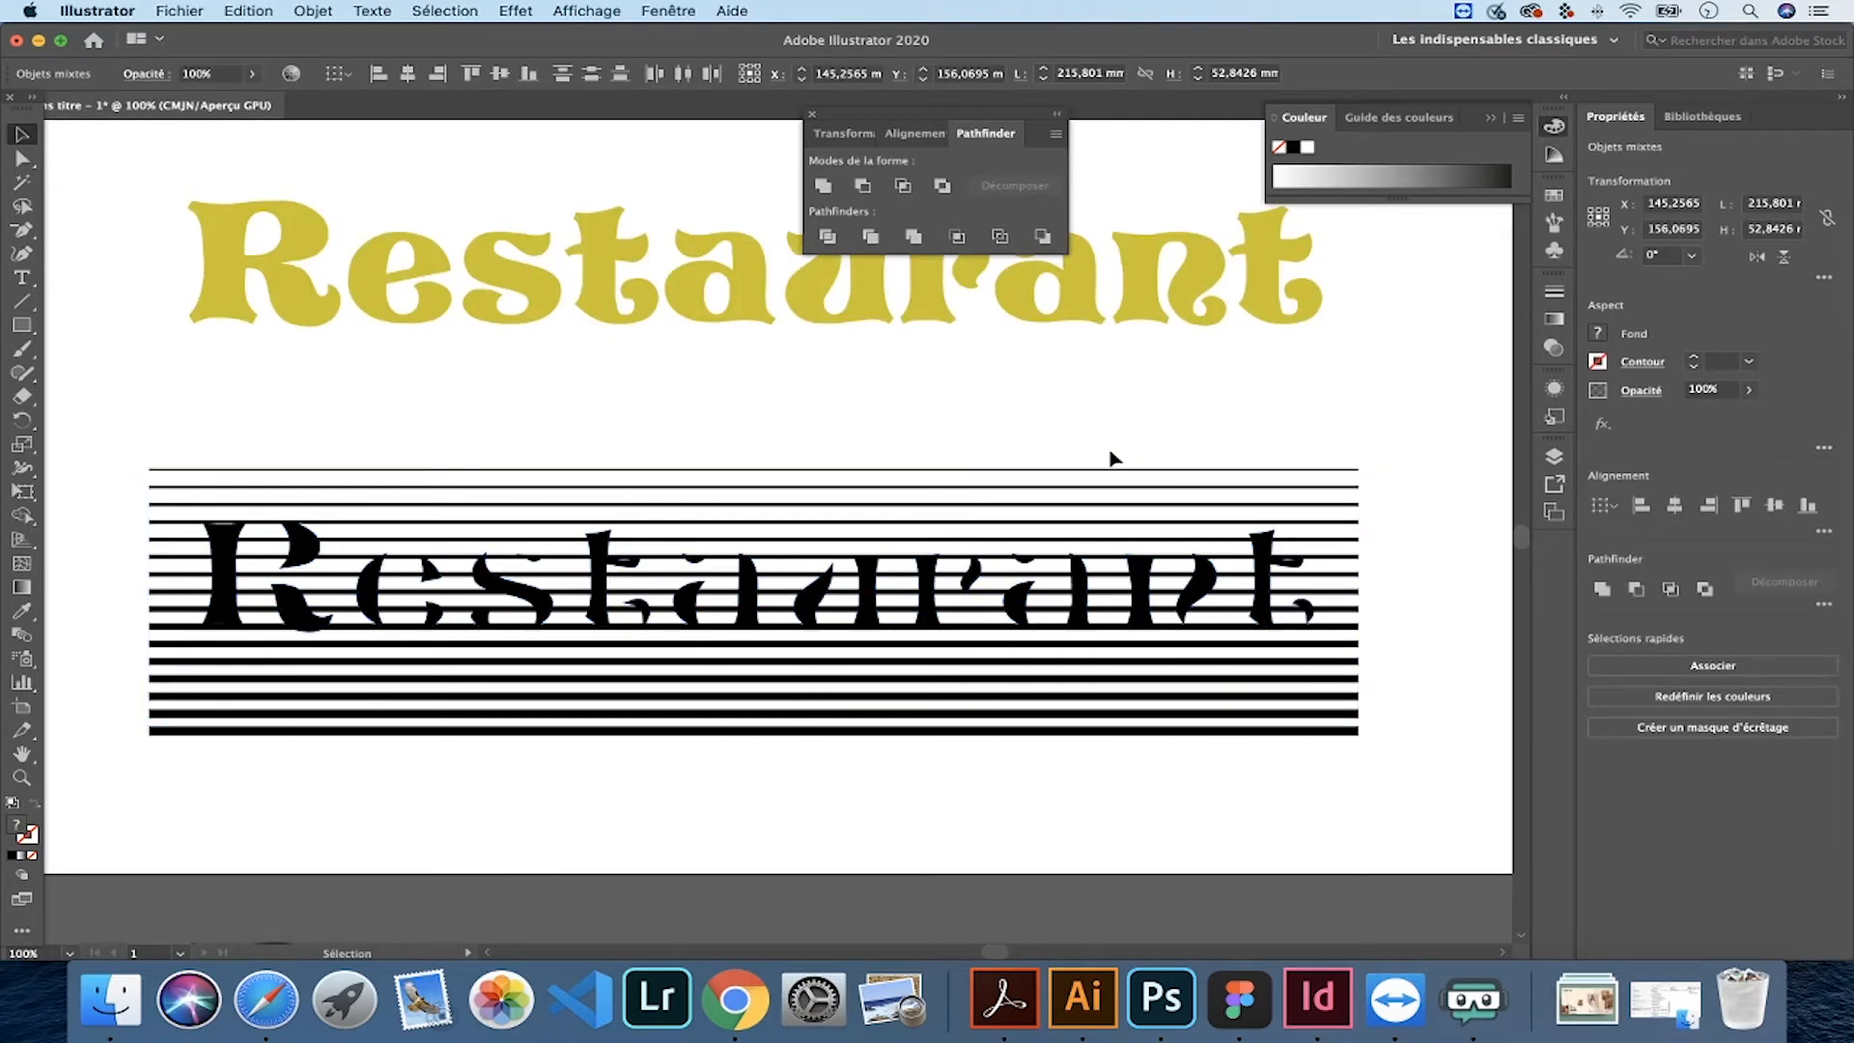
- Squeeze the stripe blend from above and below to about 28.5 mm high, closely framing the black lettering
left_click(1140, 451)
left_click(914, 471)
left_click_drag(747, 466, 754, 510)
left_click_drag(755, 733, 750, 658)
- Intersect the compressed stripes with the black lettering so the lines fill only the letter insets
left_click_drag(1150, 703, 740, 447)
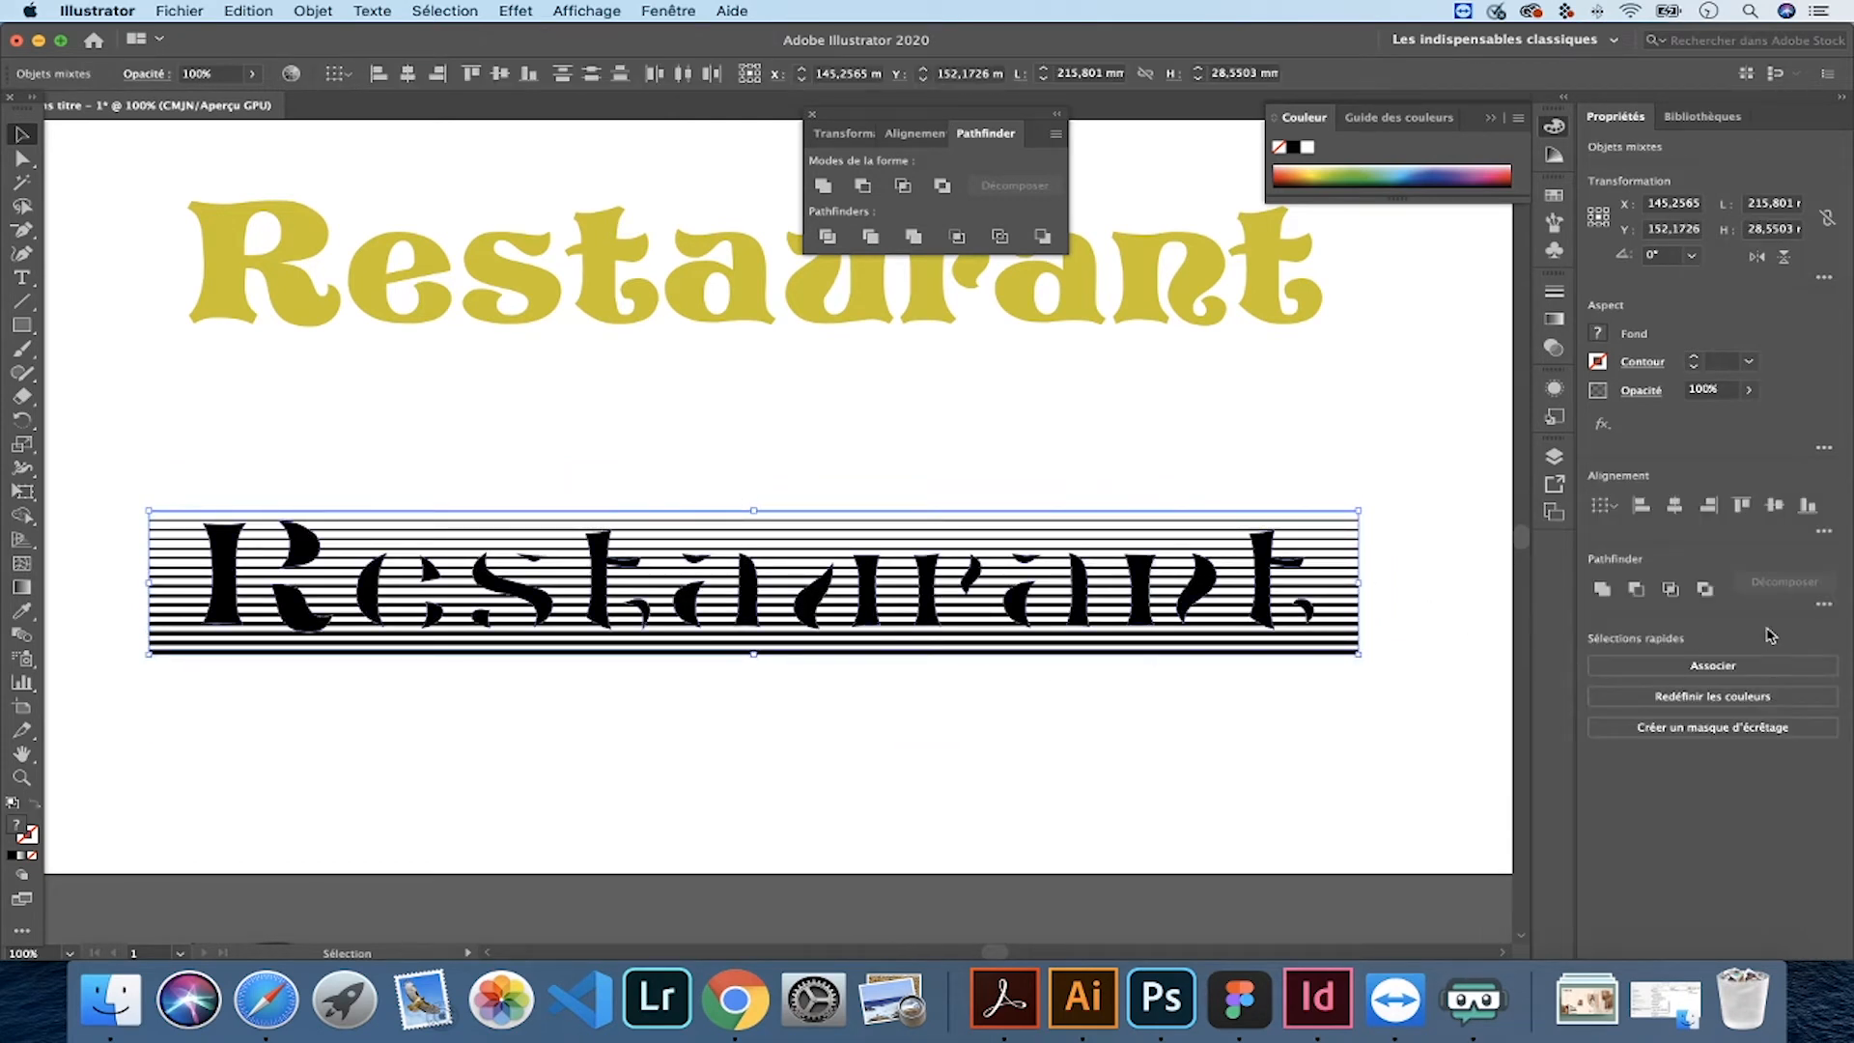
left_click(1671, 589)
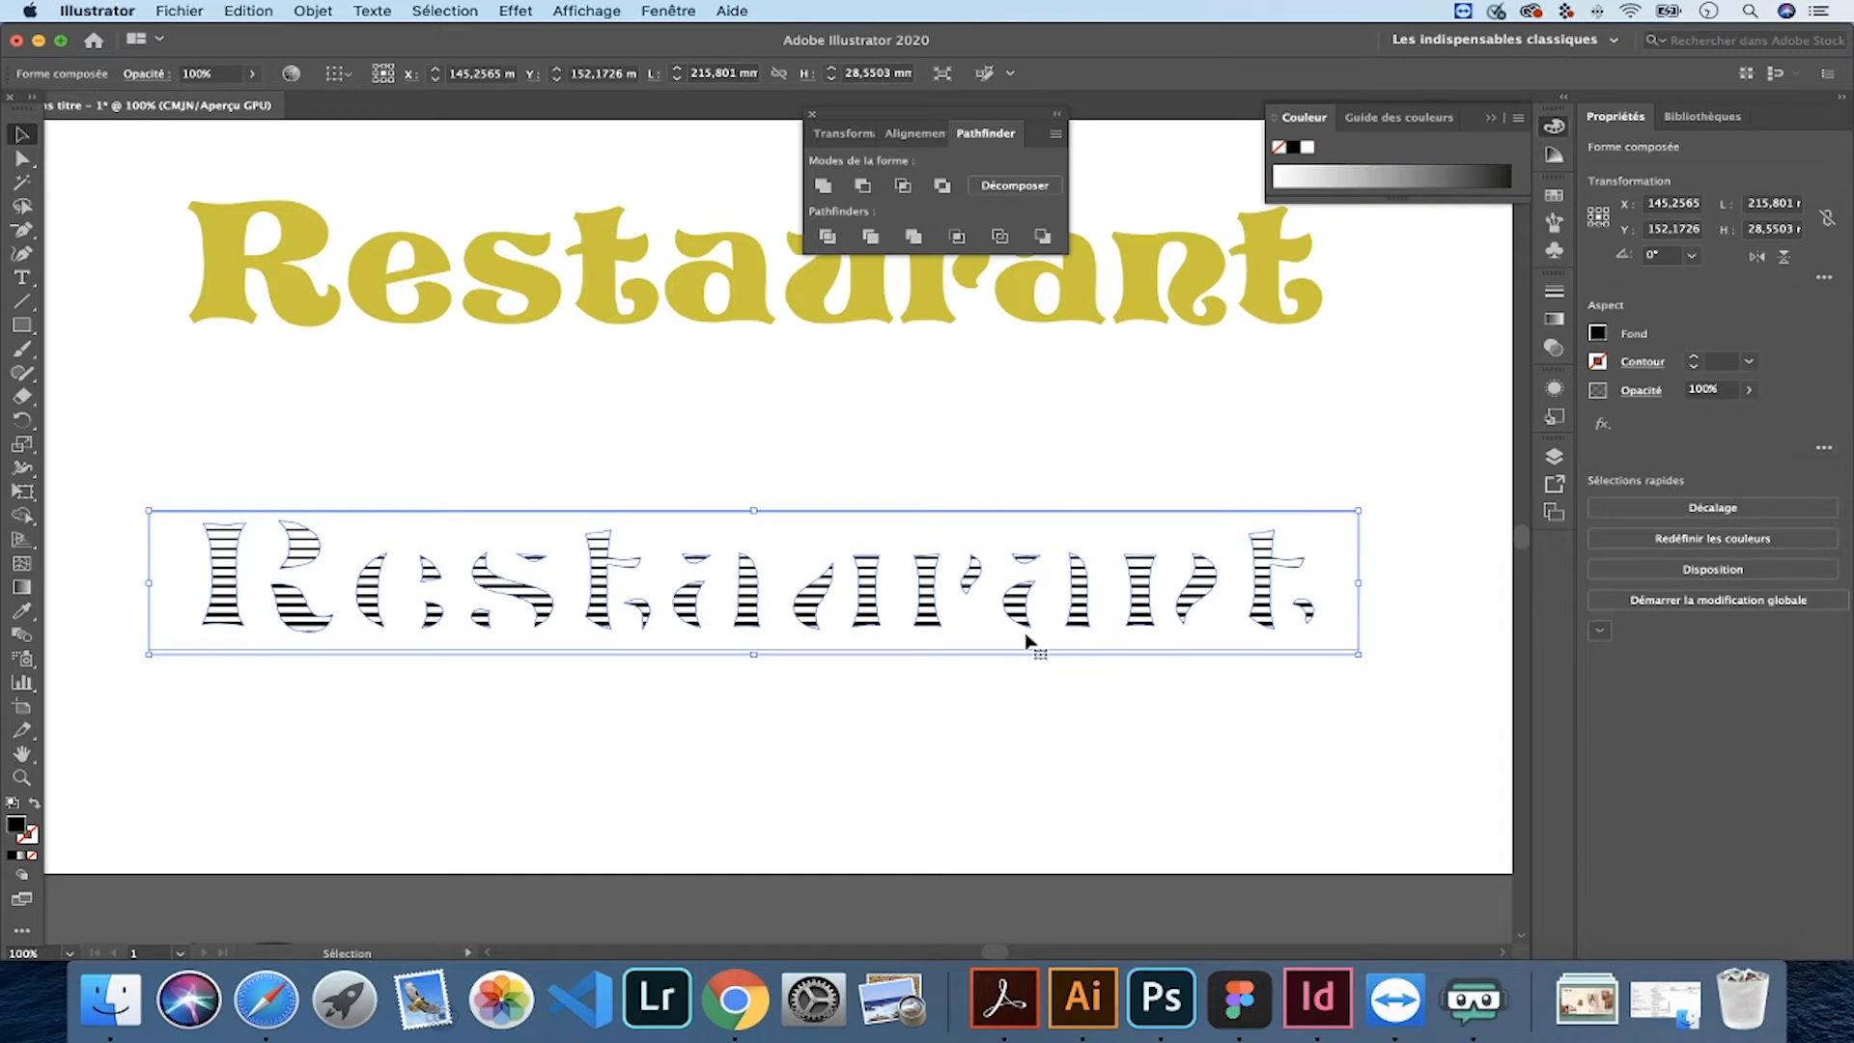
left_click(883, 729)
- Try moving the striped lettering up towards the yellow letters
scroll(918, 764, "up", 2)
left_click_drag(794, 673, 795, 529)
key("super+z")
- Expand the appearance of the intersected stripe lettering after trying to merge it
left_click(914, 239)
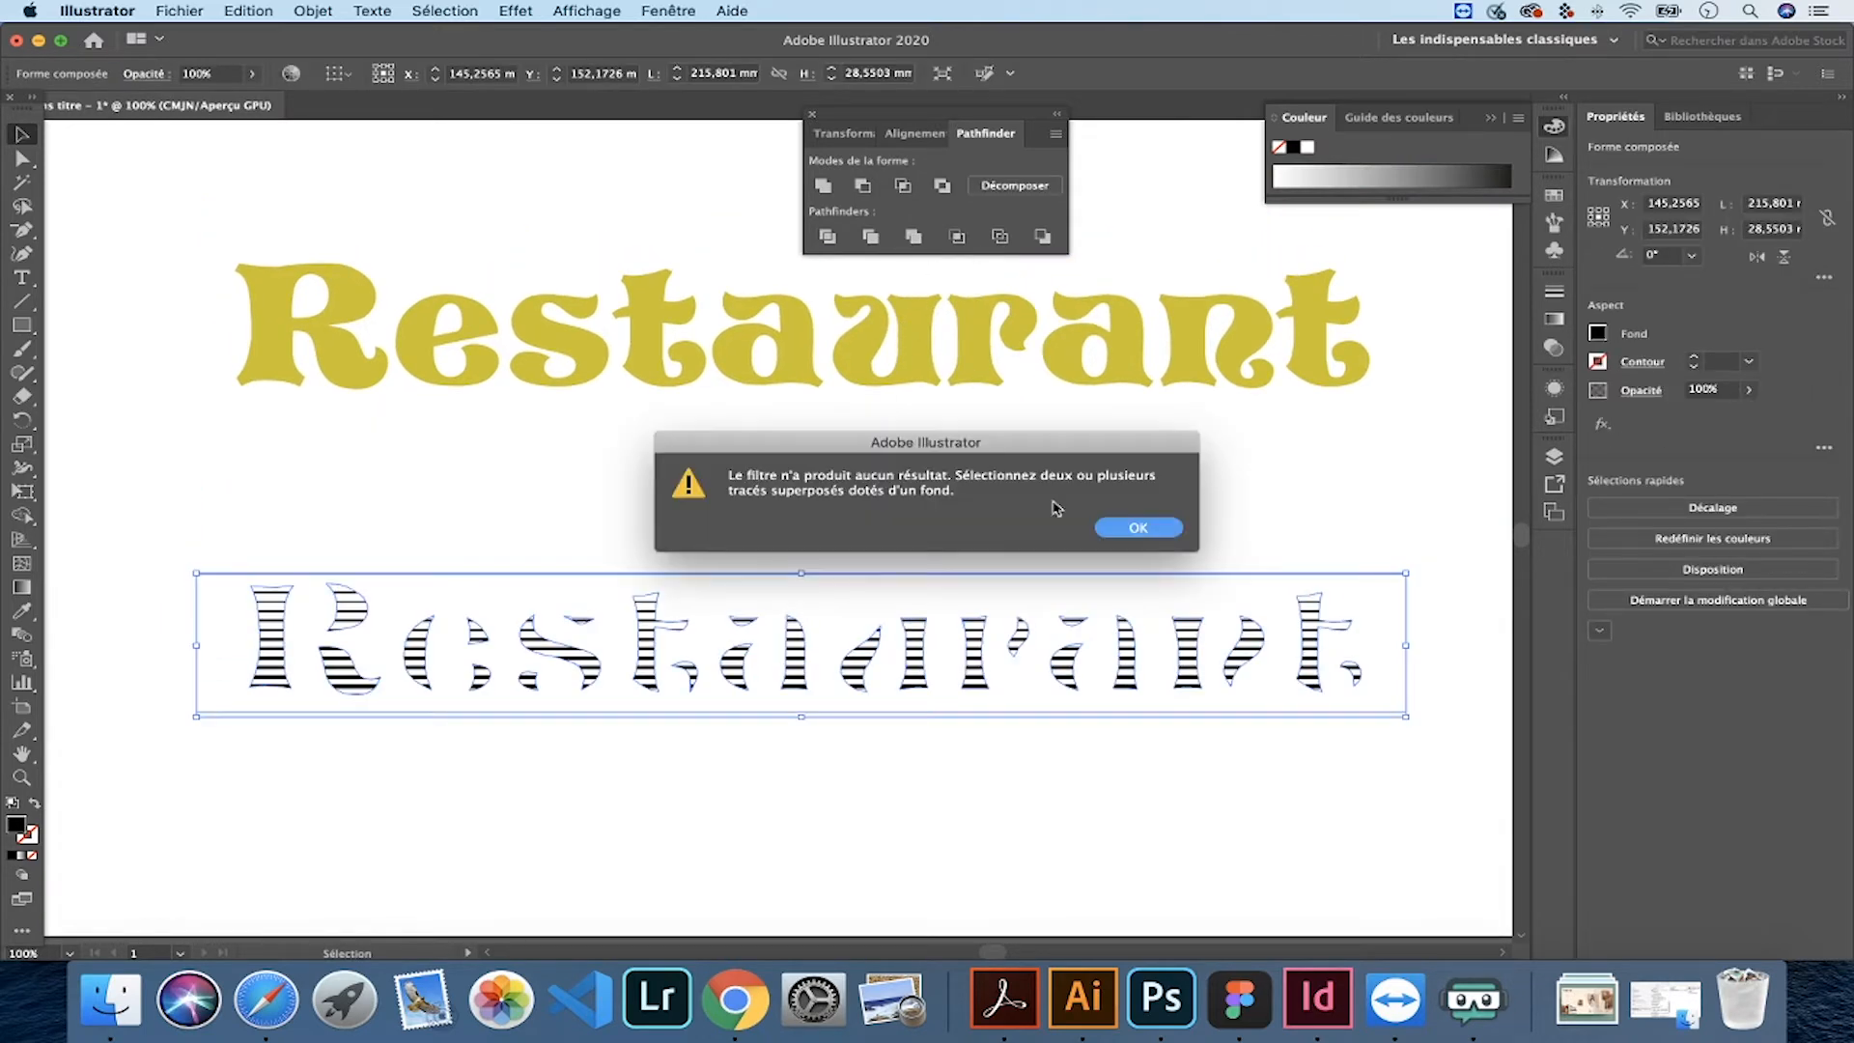
left_click(1148, 534)
left_click(311, 10)
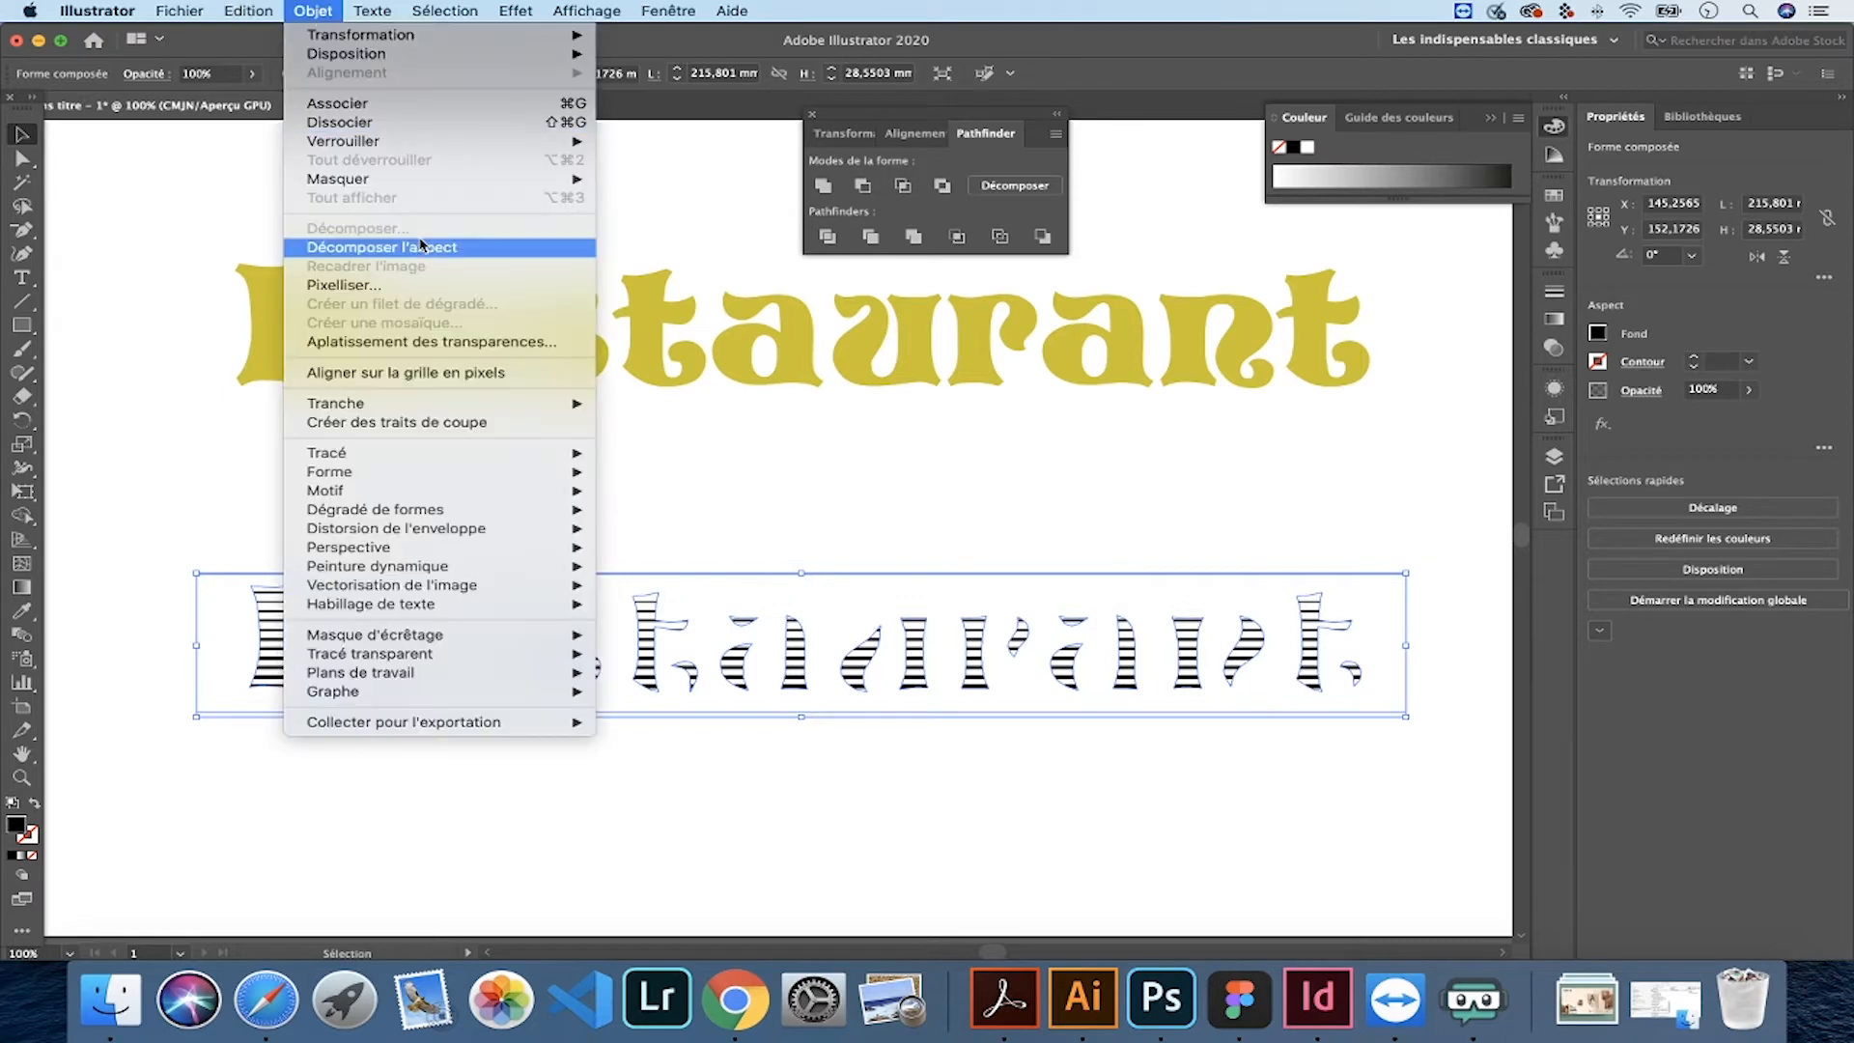
left_click(425, 248)
- Move the expanded stripe lettering up into the yellow letters
left_click(819, 550)
left_click_drag(806, 642, 810, 344)
left_click(814, 654)
scroll(814, 654, "up", 2)
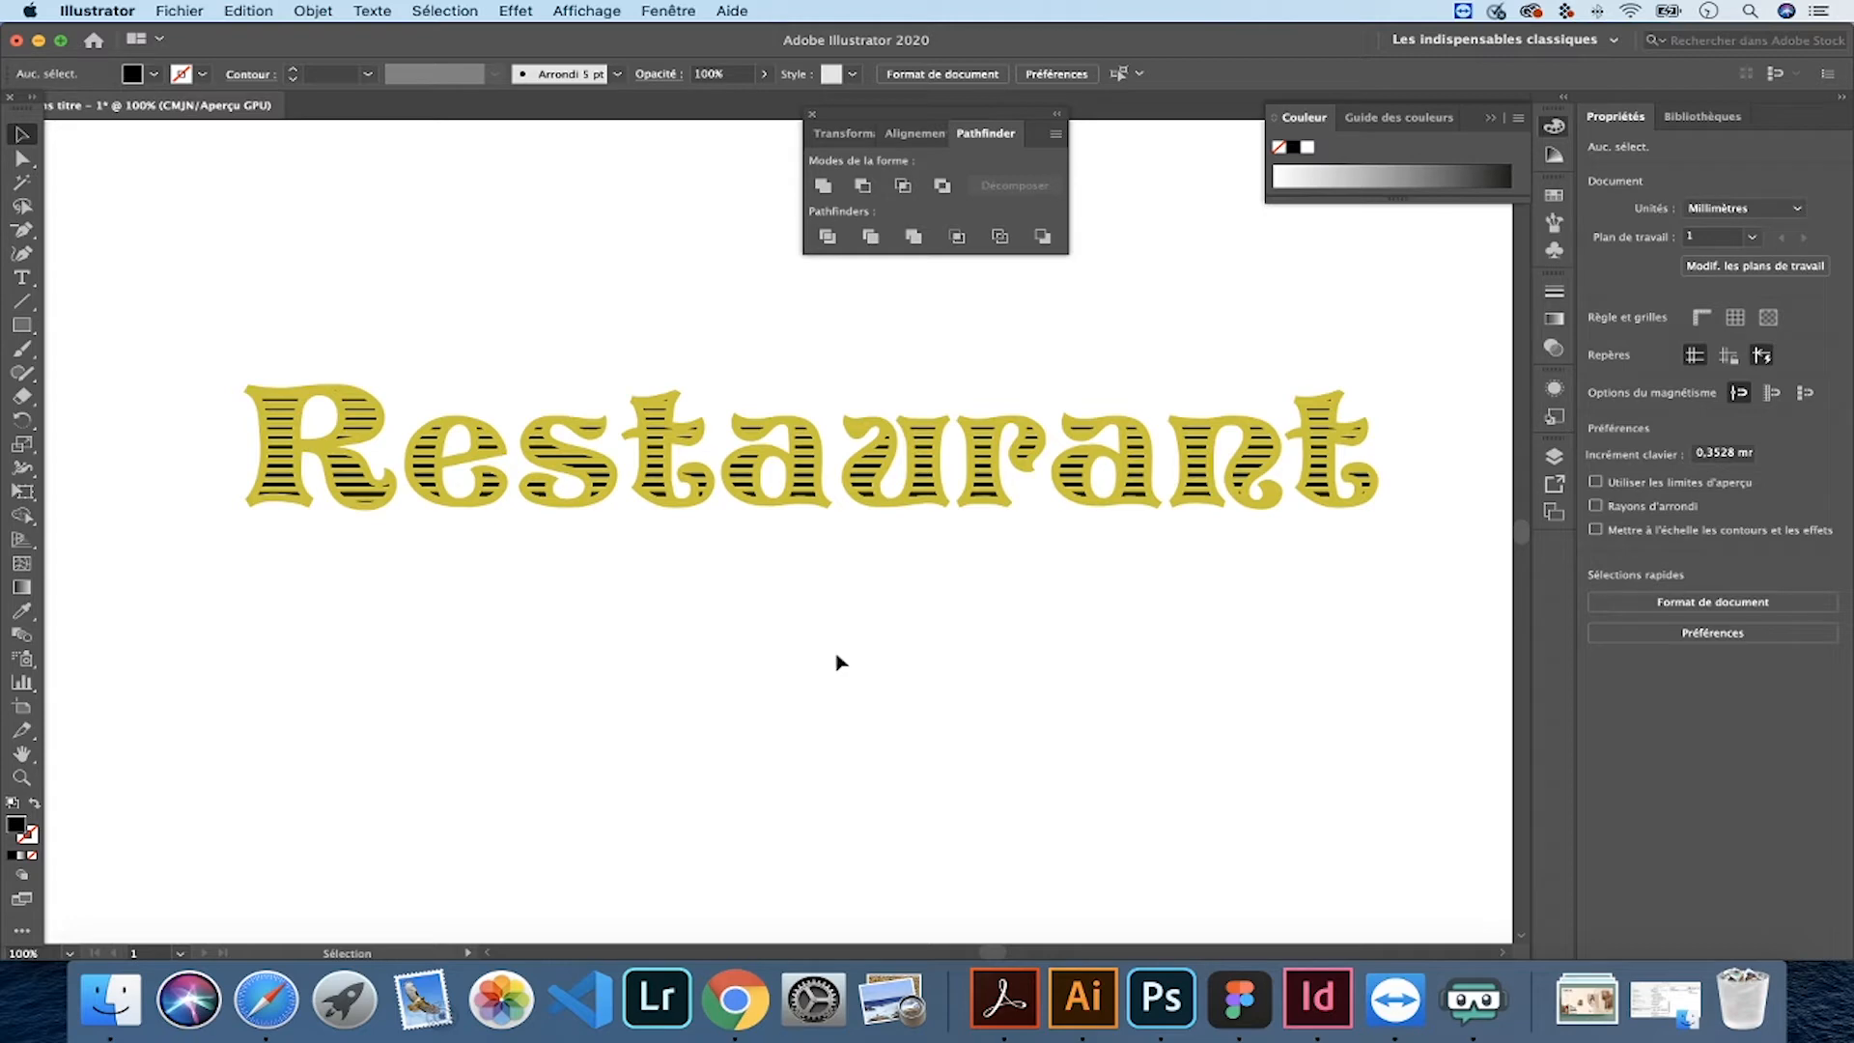
- Duplicate the yellow Restaurant lettering below the original and give the copy a black fill with no stroke
left_click_drag(321, 396, 310, 621)
scroll(489, 526, "down", 3)
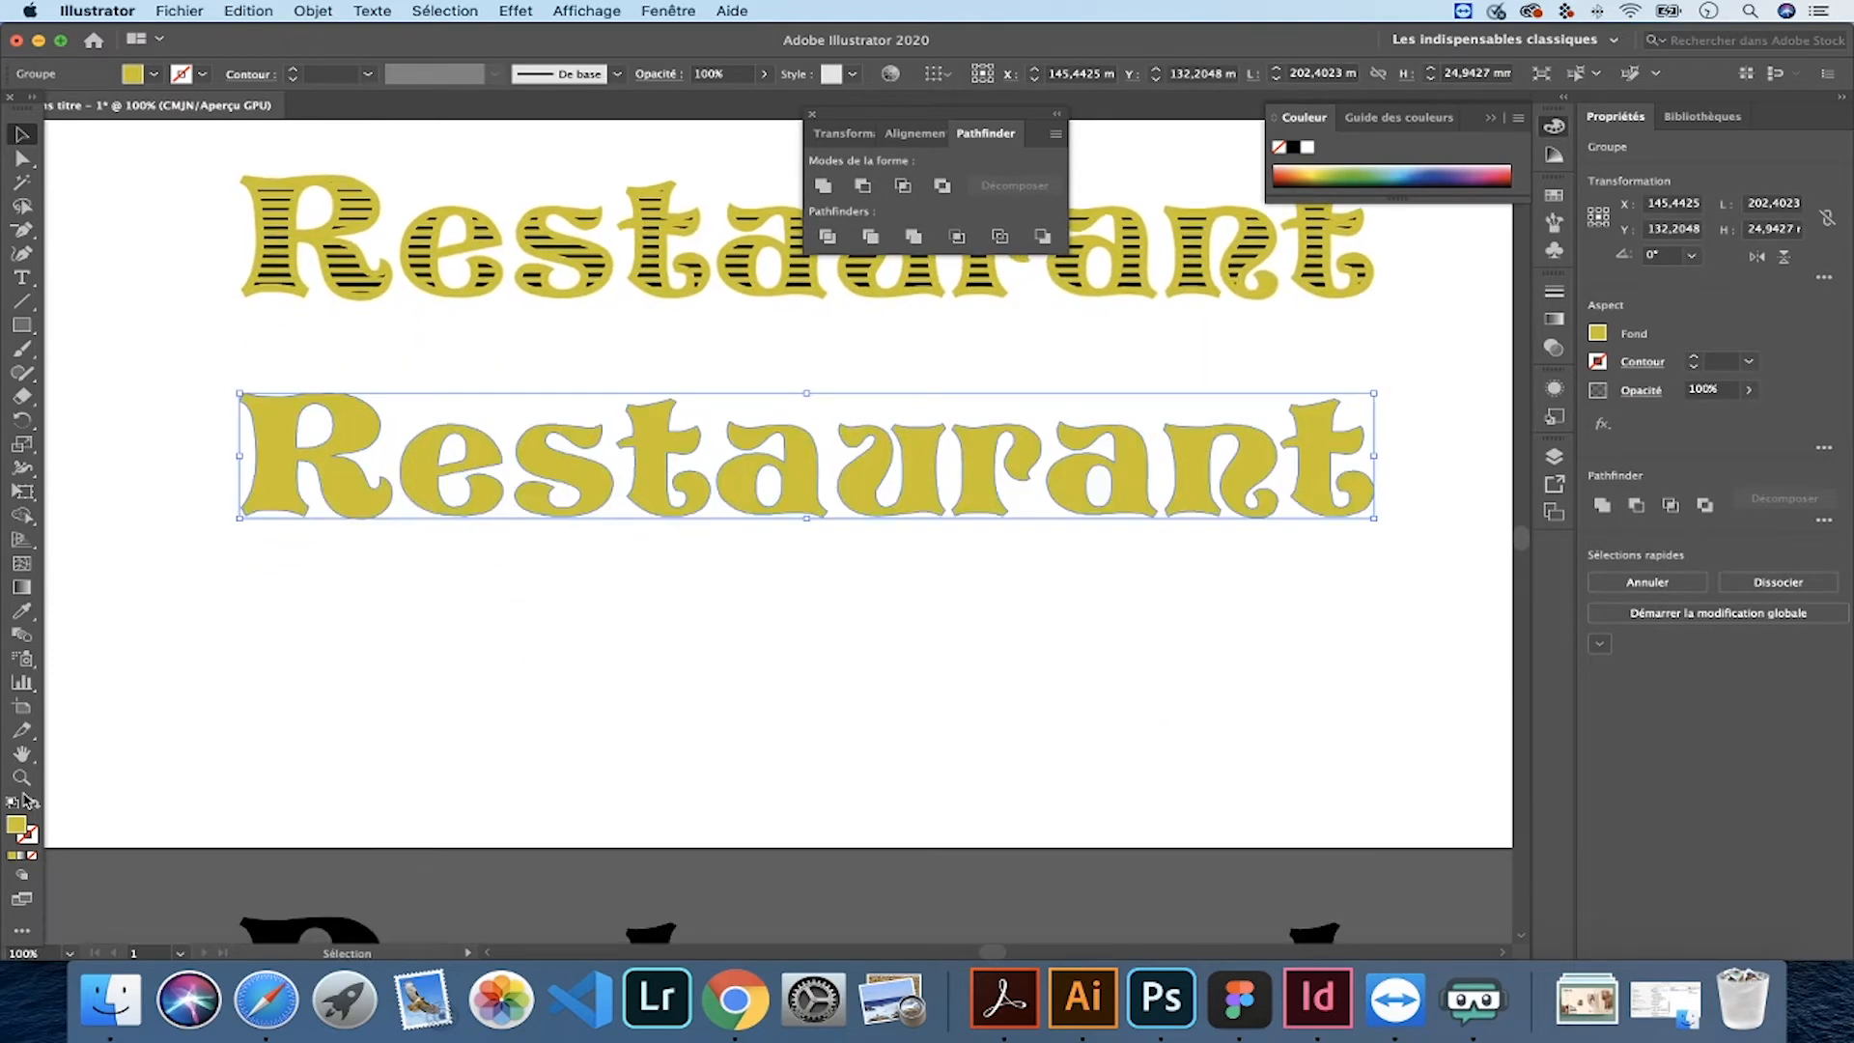
left_click(12, 801)
left_click(34, 802)
left_click(32, 855)
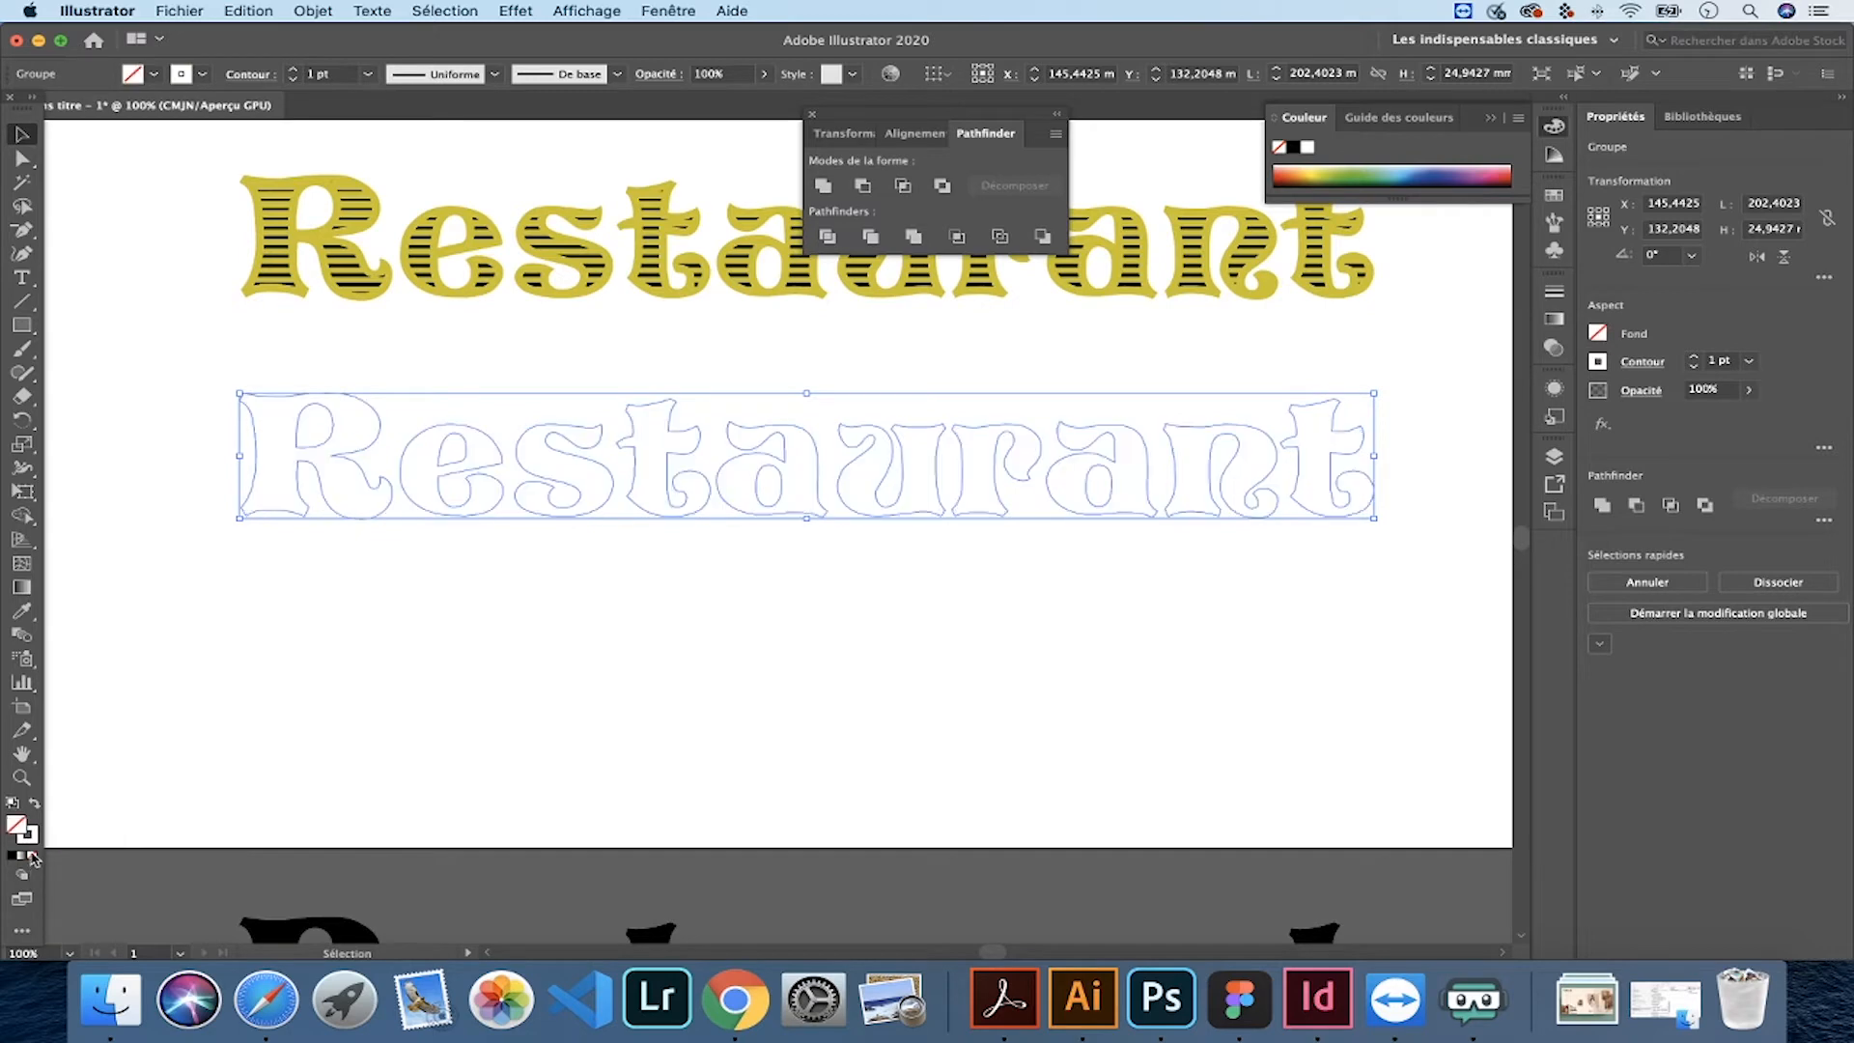
key("super+z")
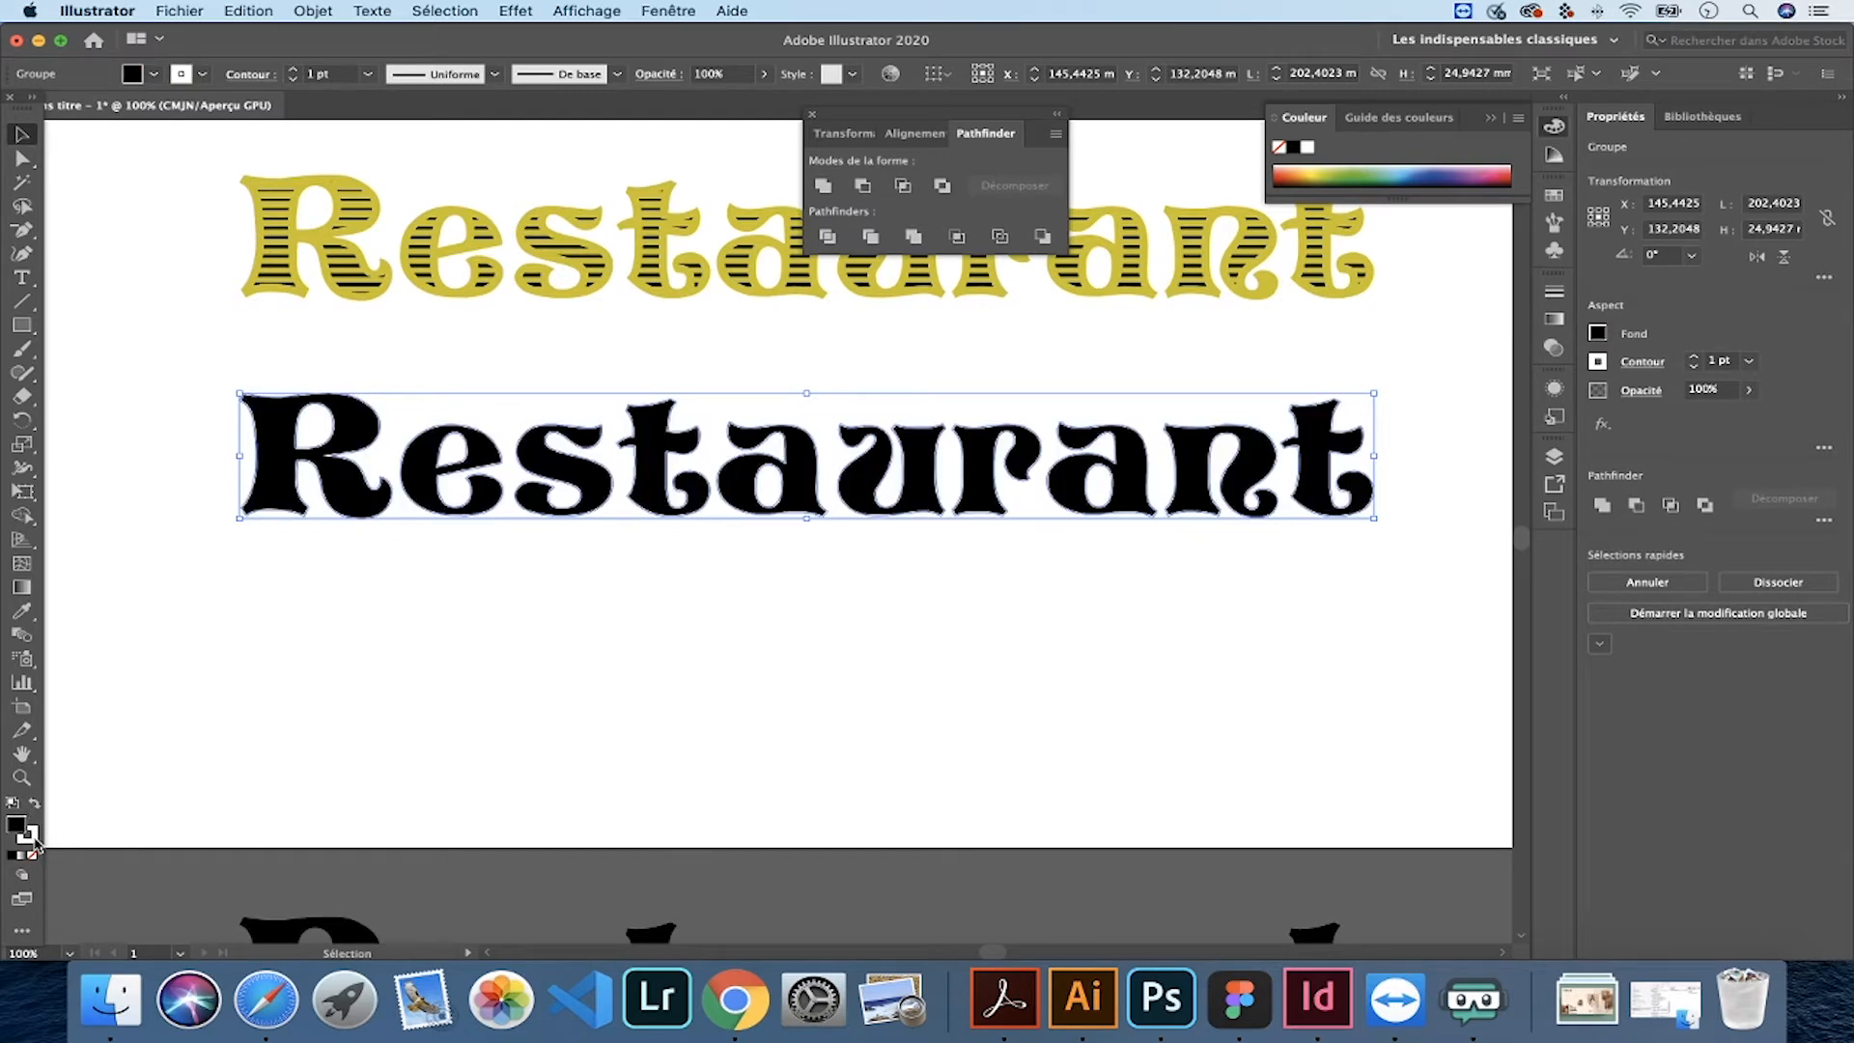
left_click(32, 856)
- Duplicate the black lettering straight below itself and create a blend between the two copies
left_click_drag(335, 454, 358, 635)
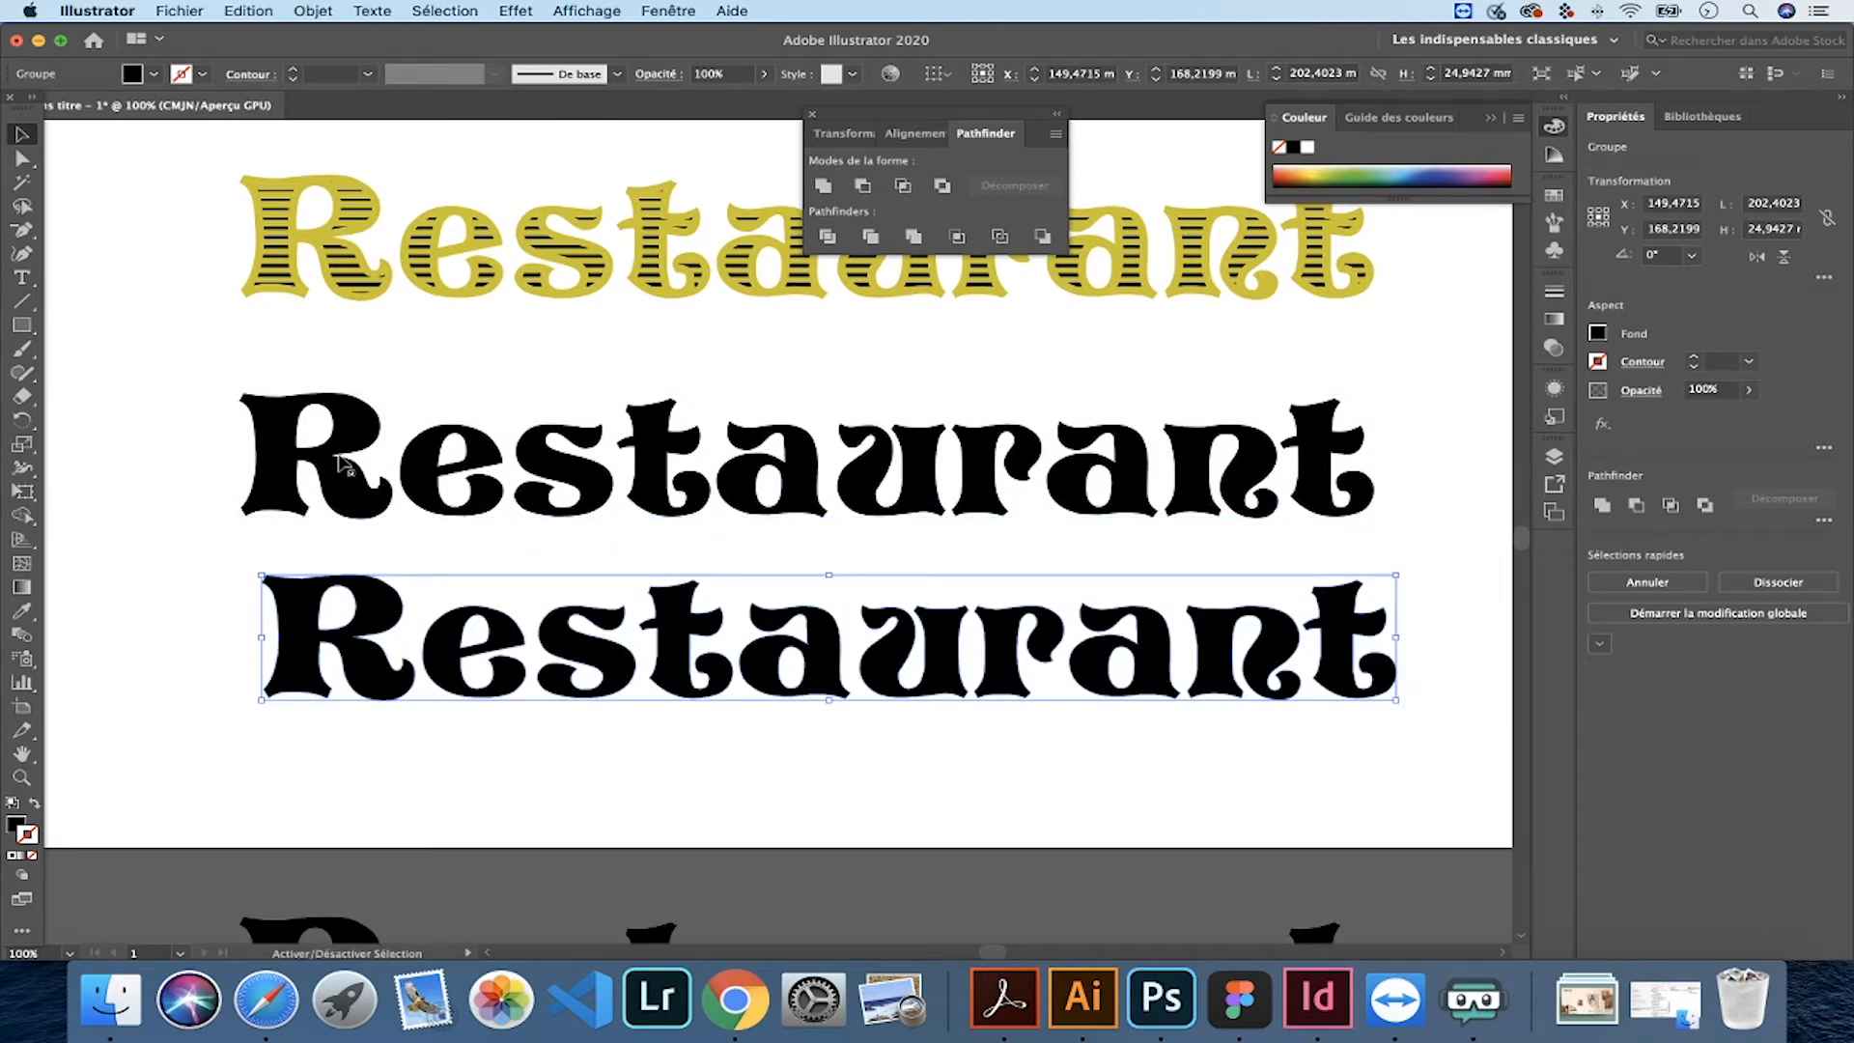
left_click(340, 471, "shift")
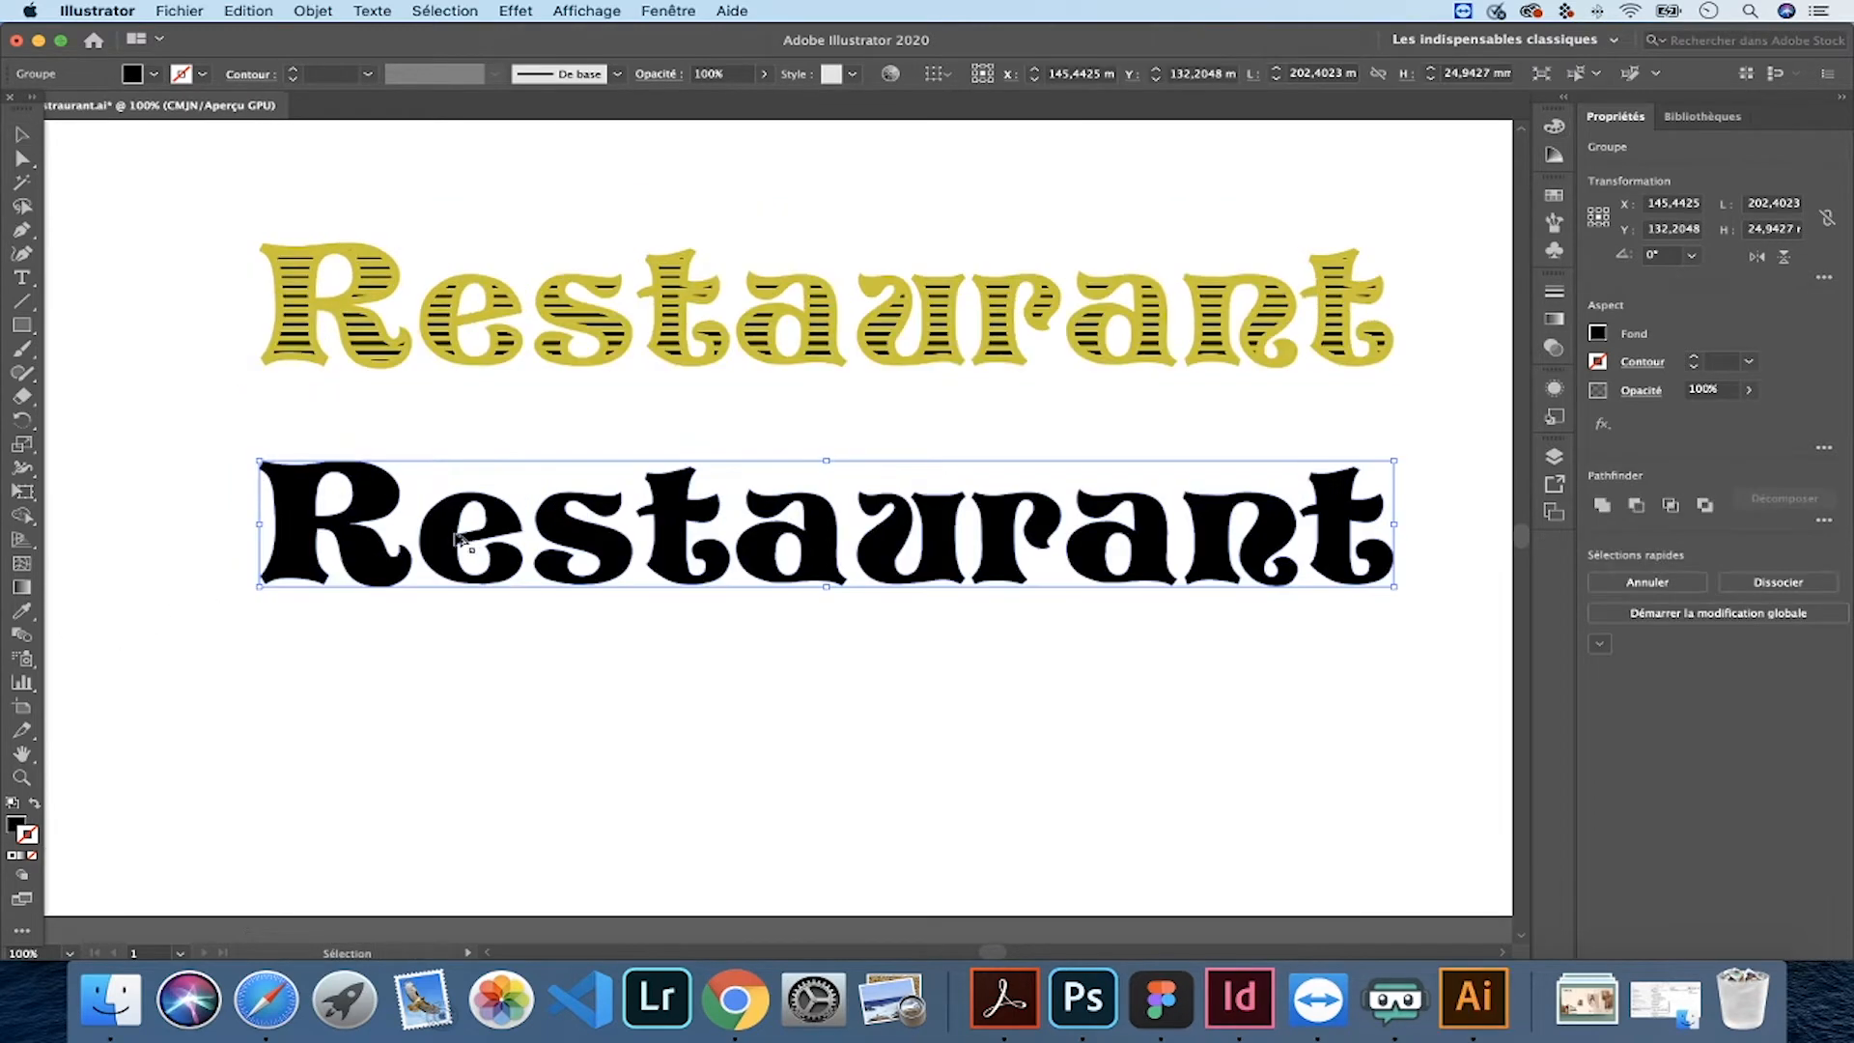
left_click_drag(439, 541, 447, 729)
left_click_drag(163, 459, 423, 737)
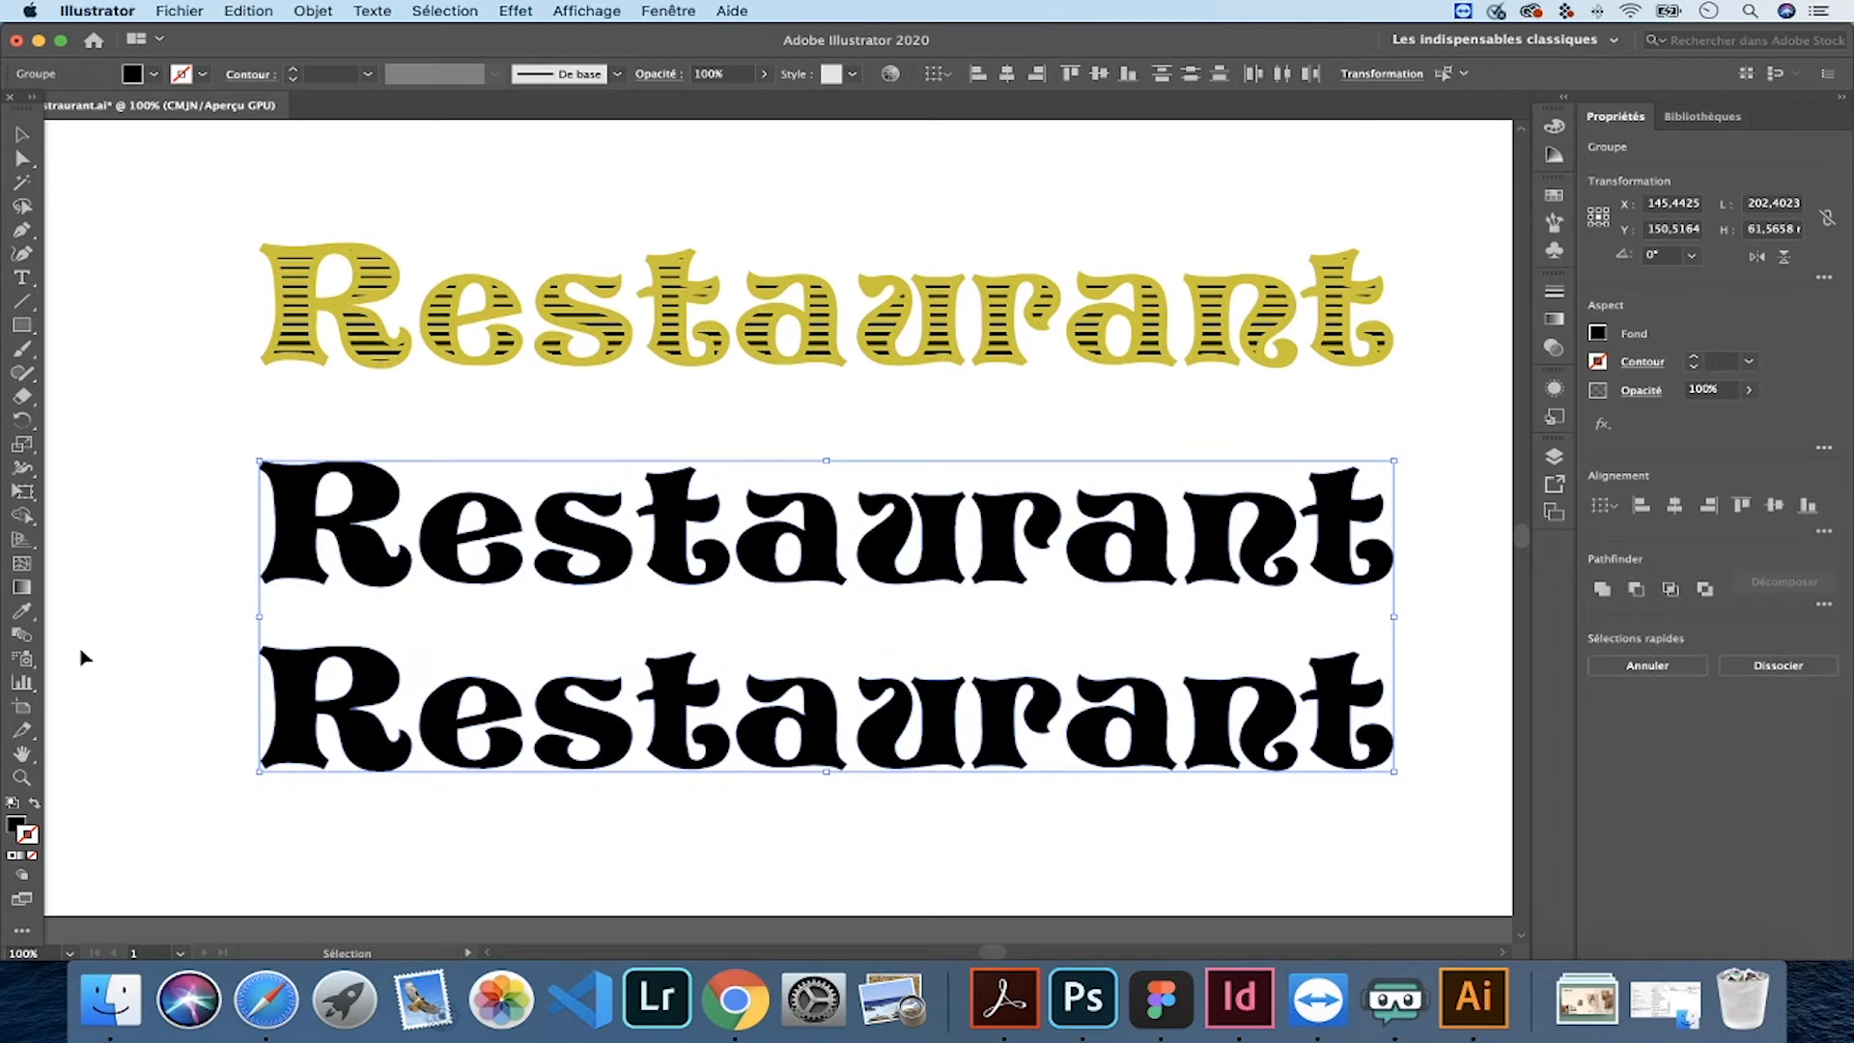
left_click(21, 636)
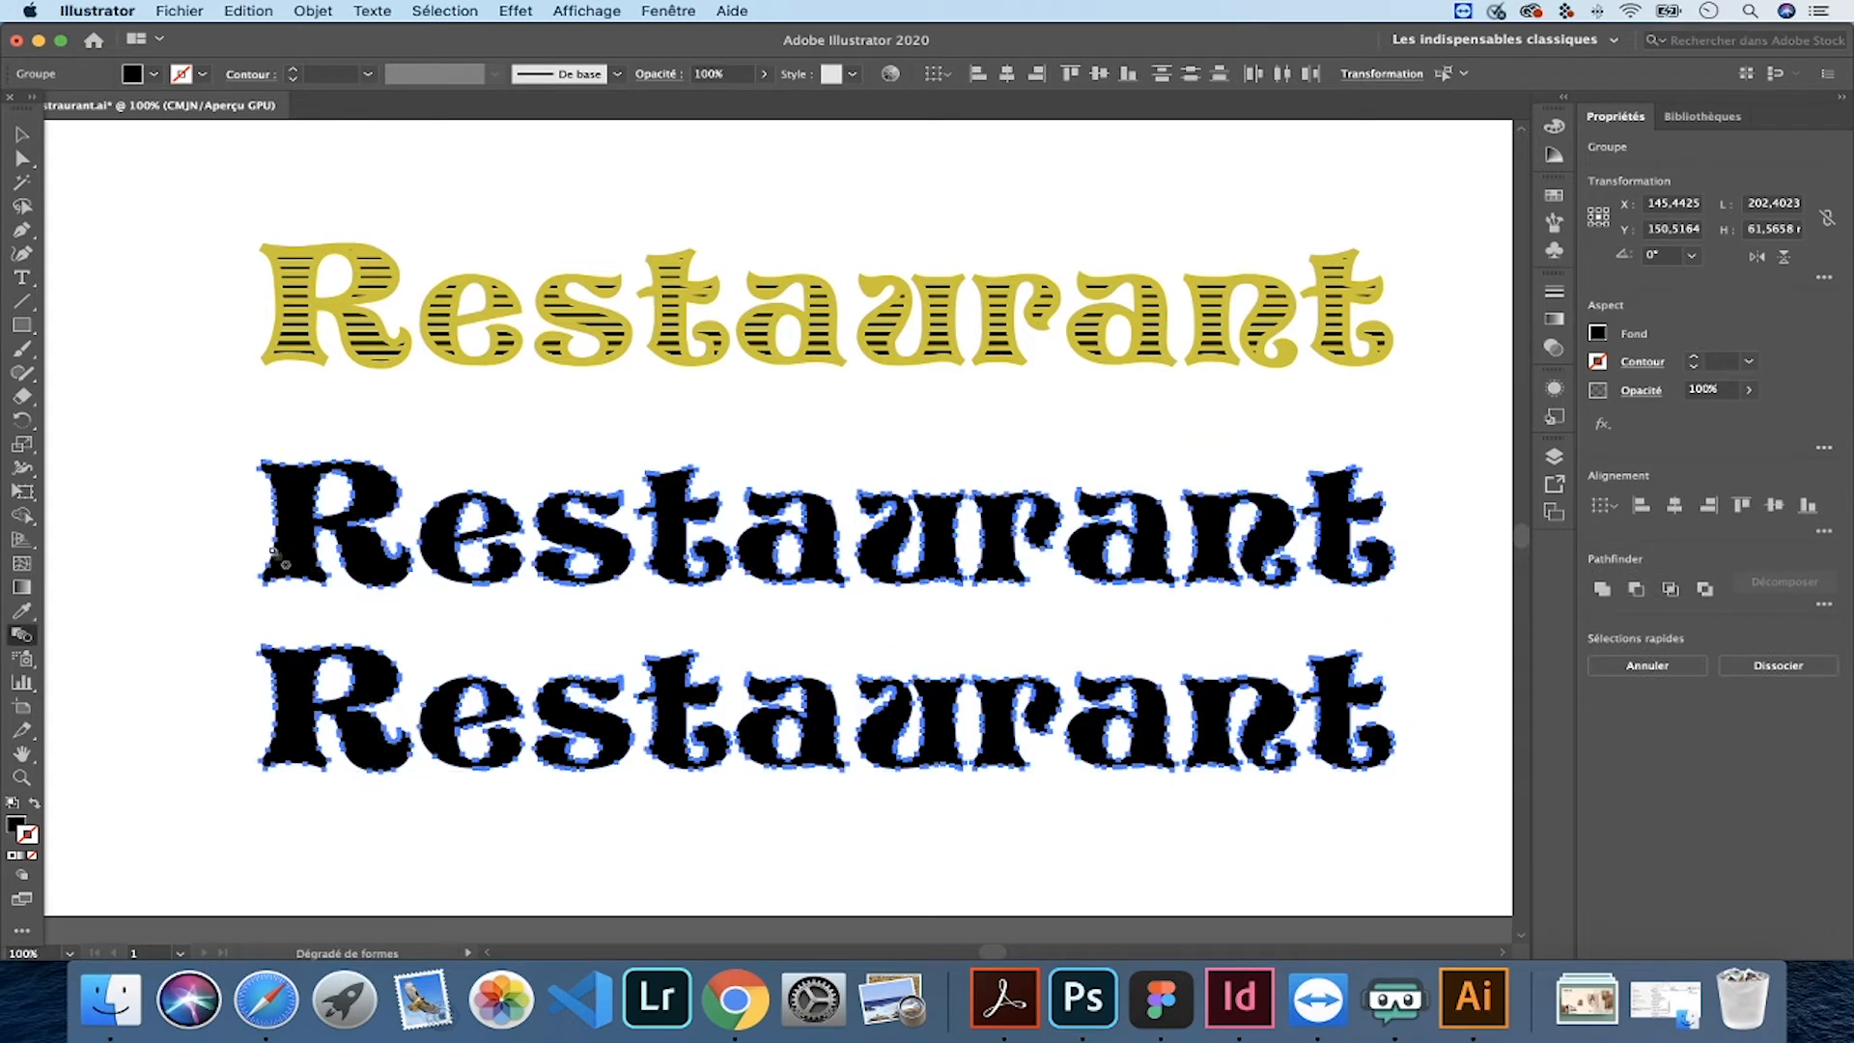
left_click(281, 743)
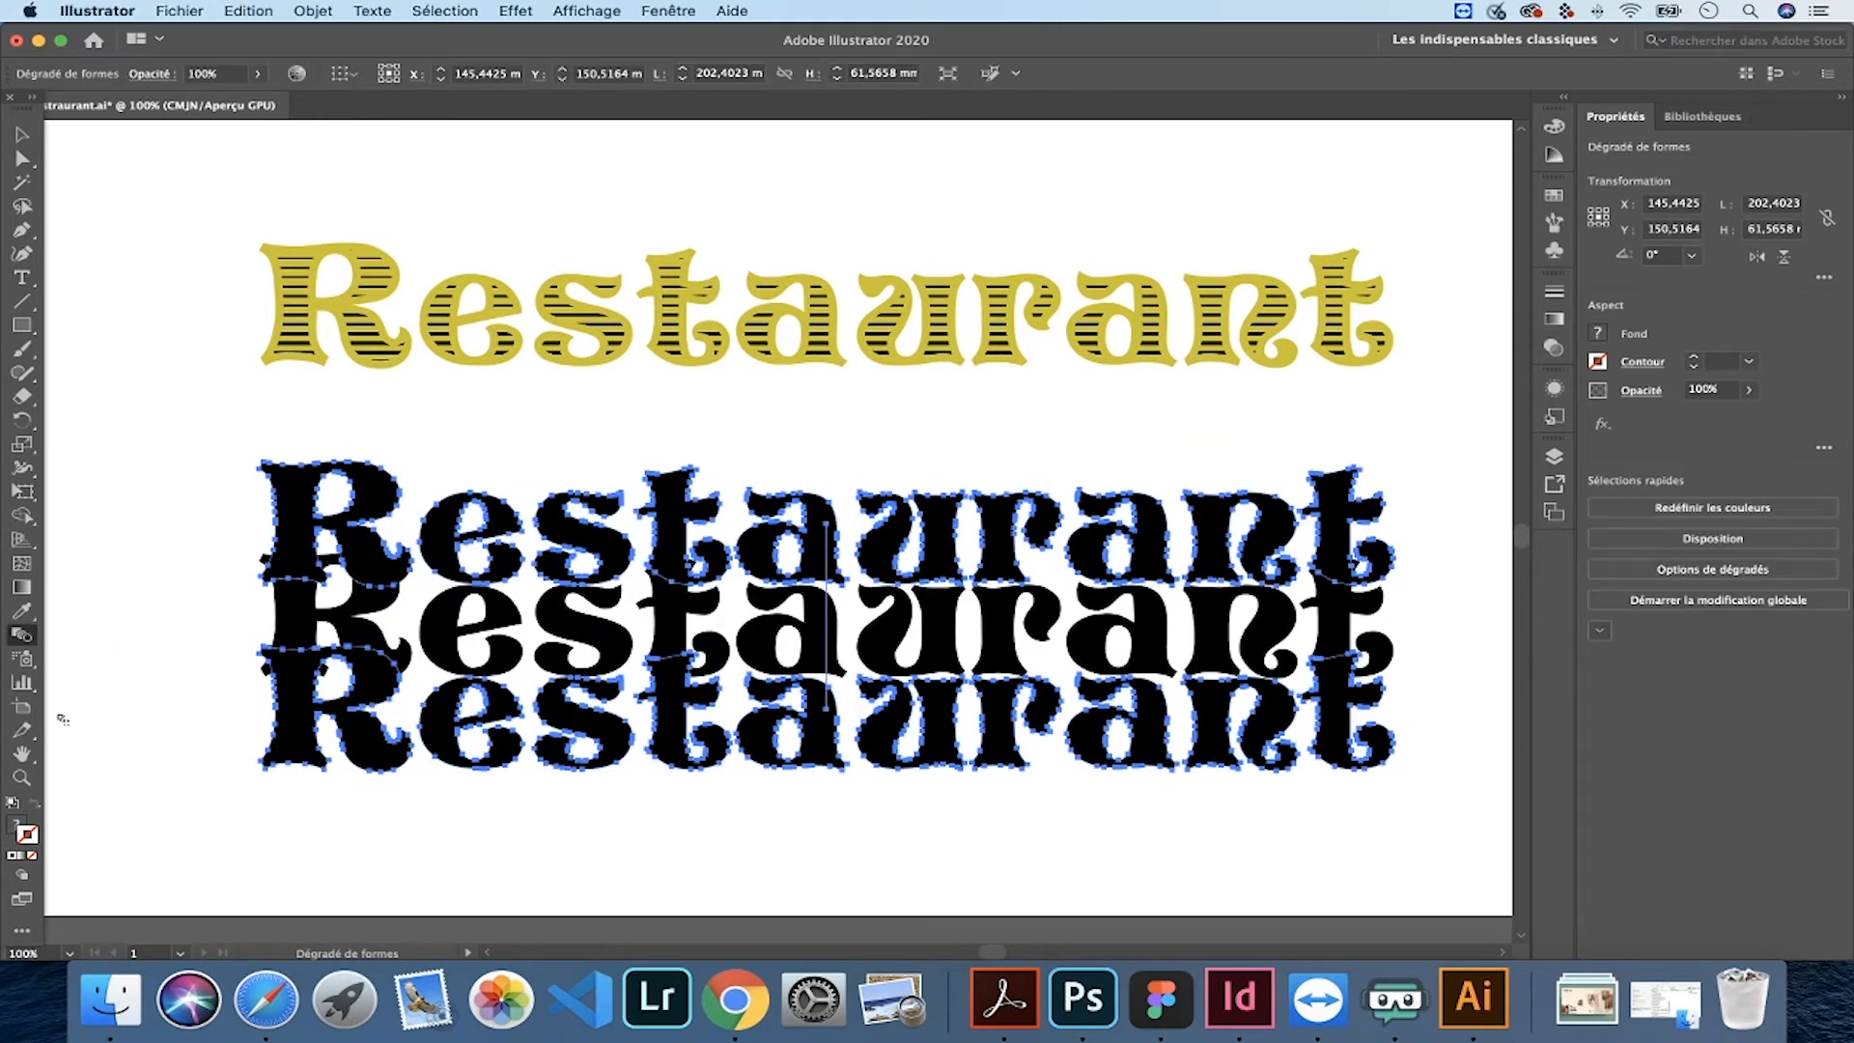
- Set the blend spacing to Etapes with 200 steps
double_click(21, 635)
left_click(958, 444)
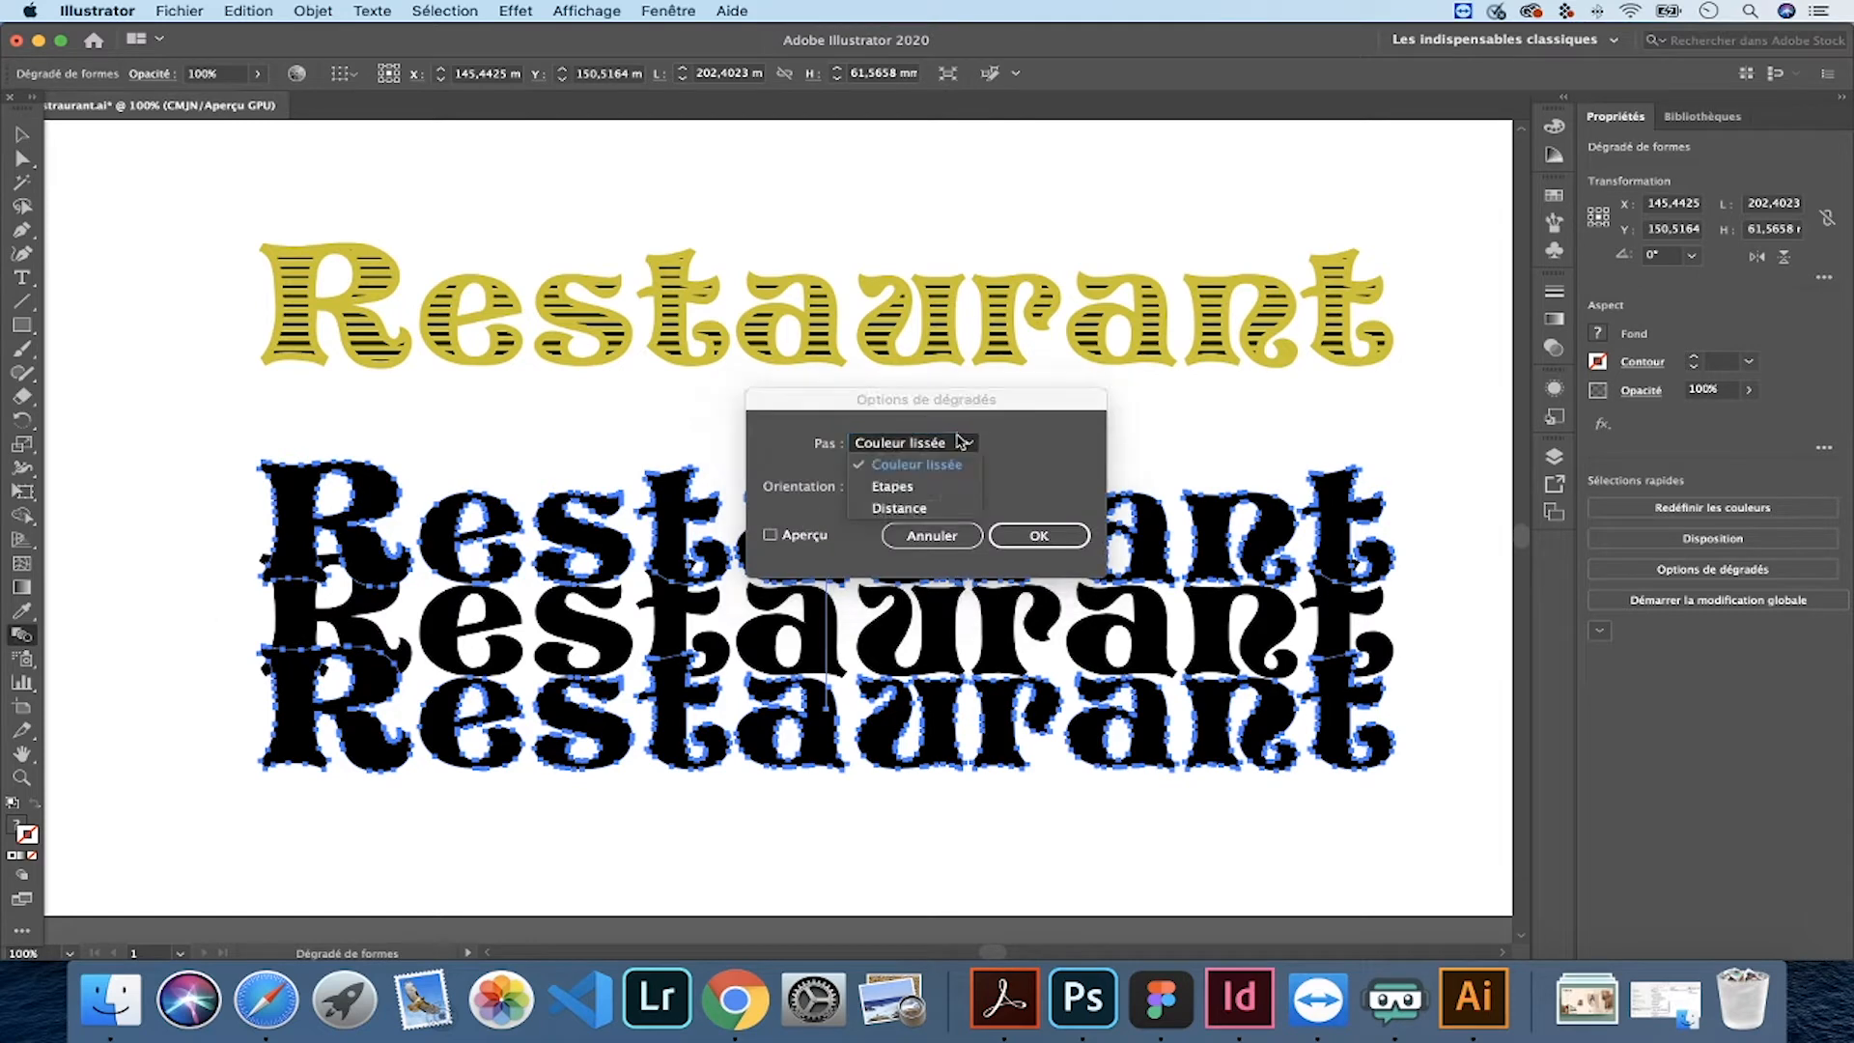
left_click(964, 466)
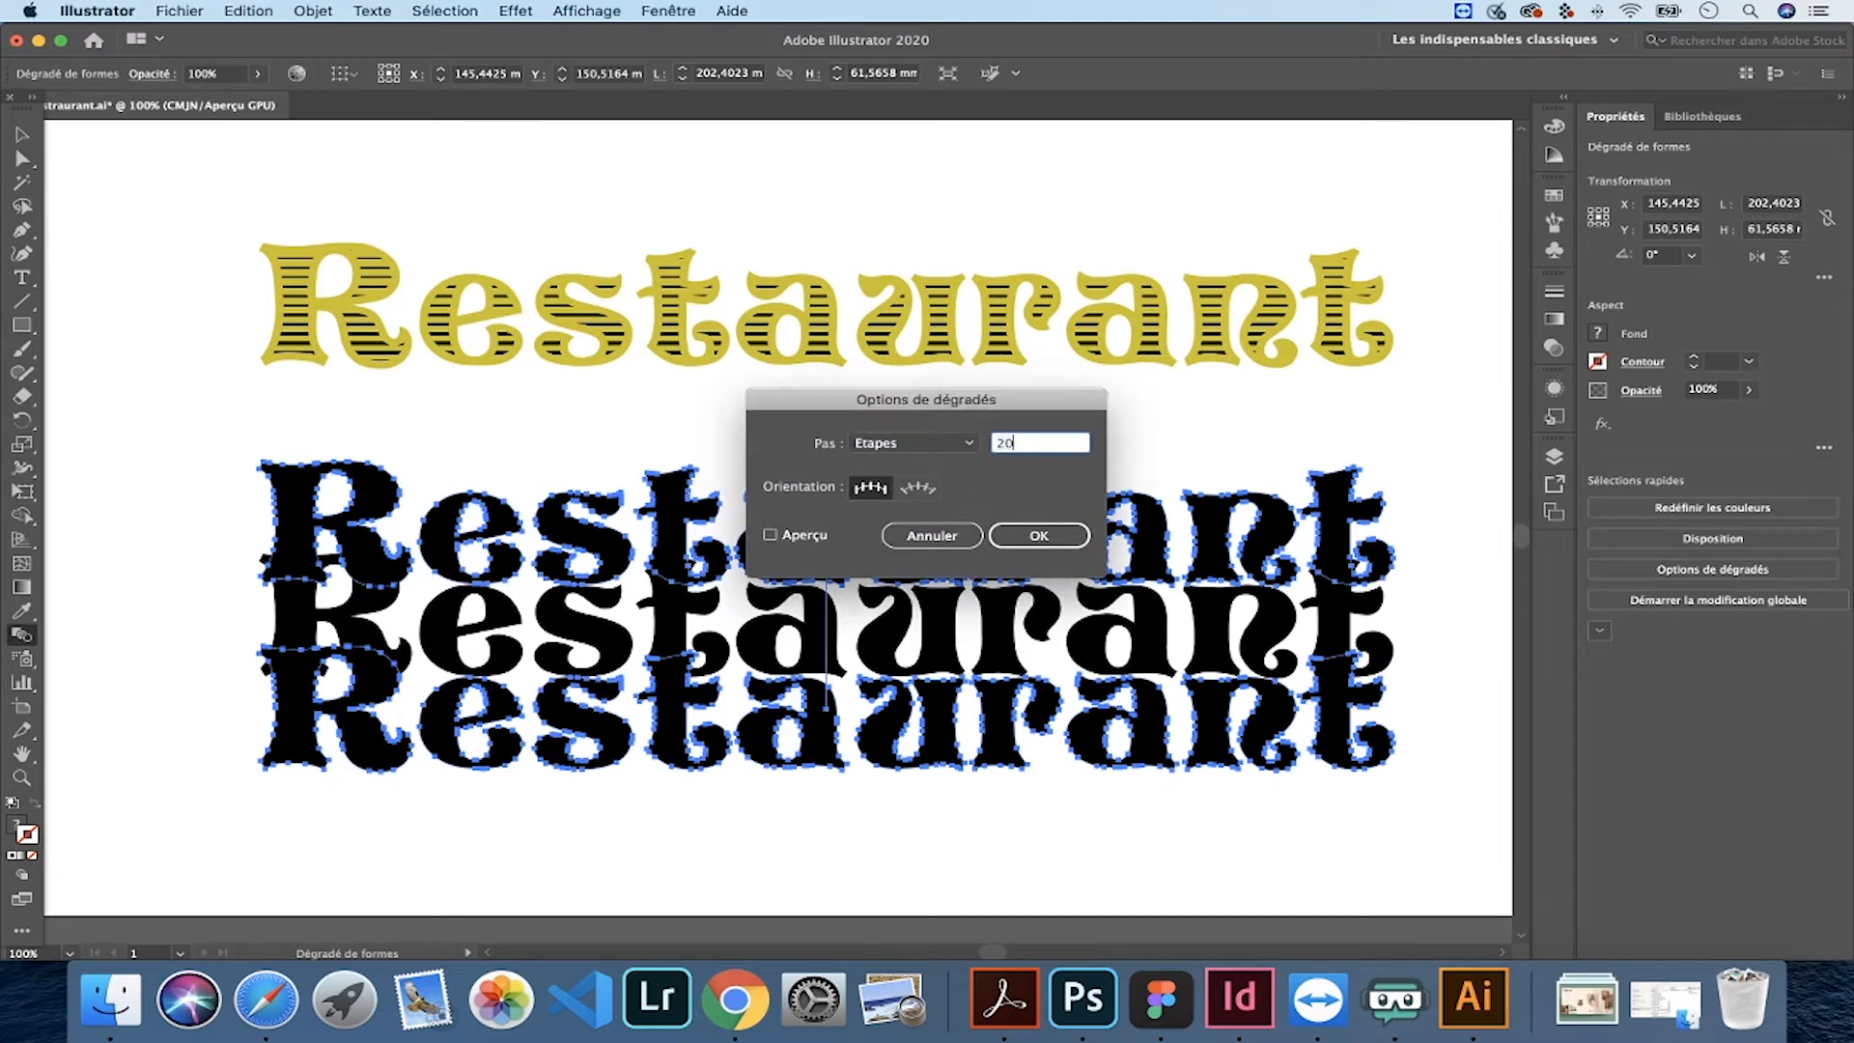
type("200")
left_click(769, 535)
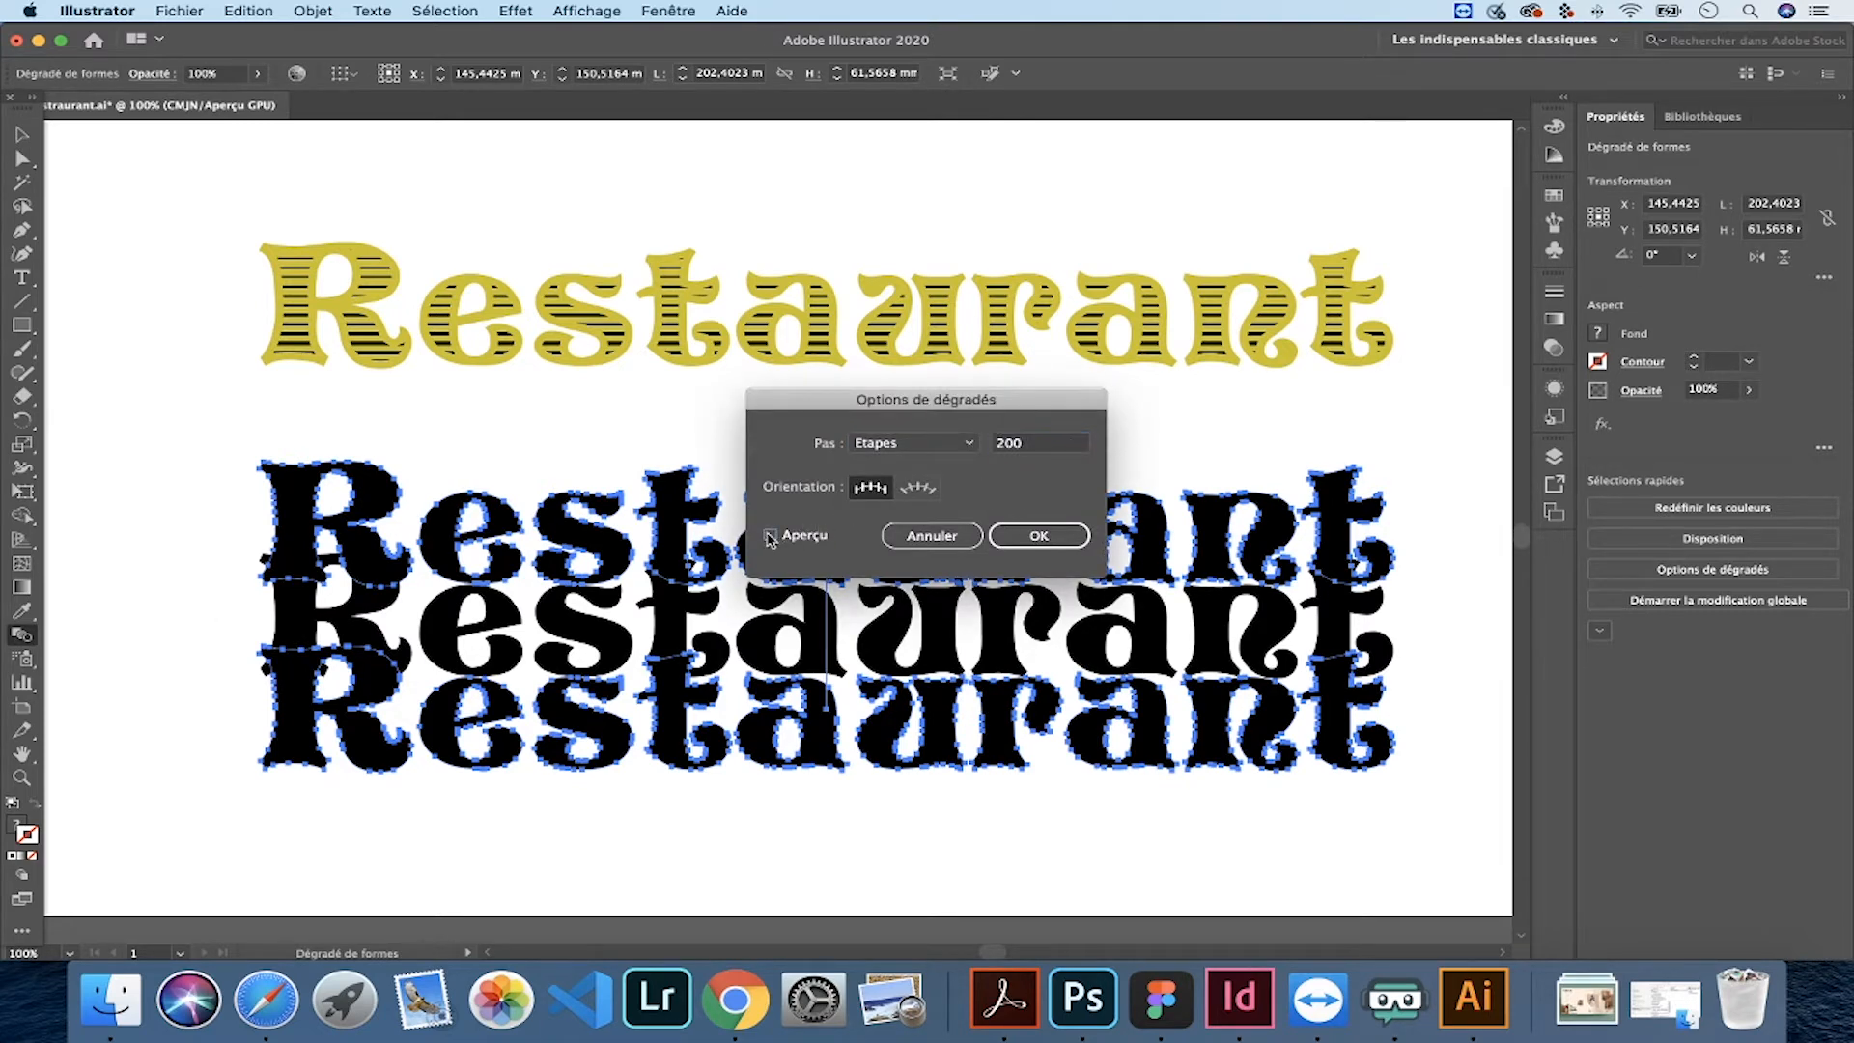
left_click(1038, 535)
- Send the black blend to the back and move it up behind the yellow striped lettering
key("v")
right_click(574, 532)
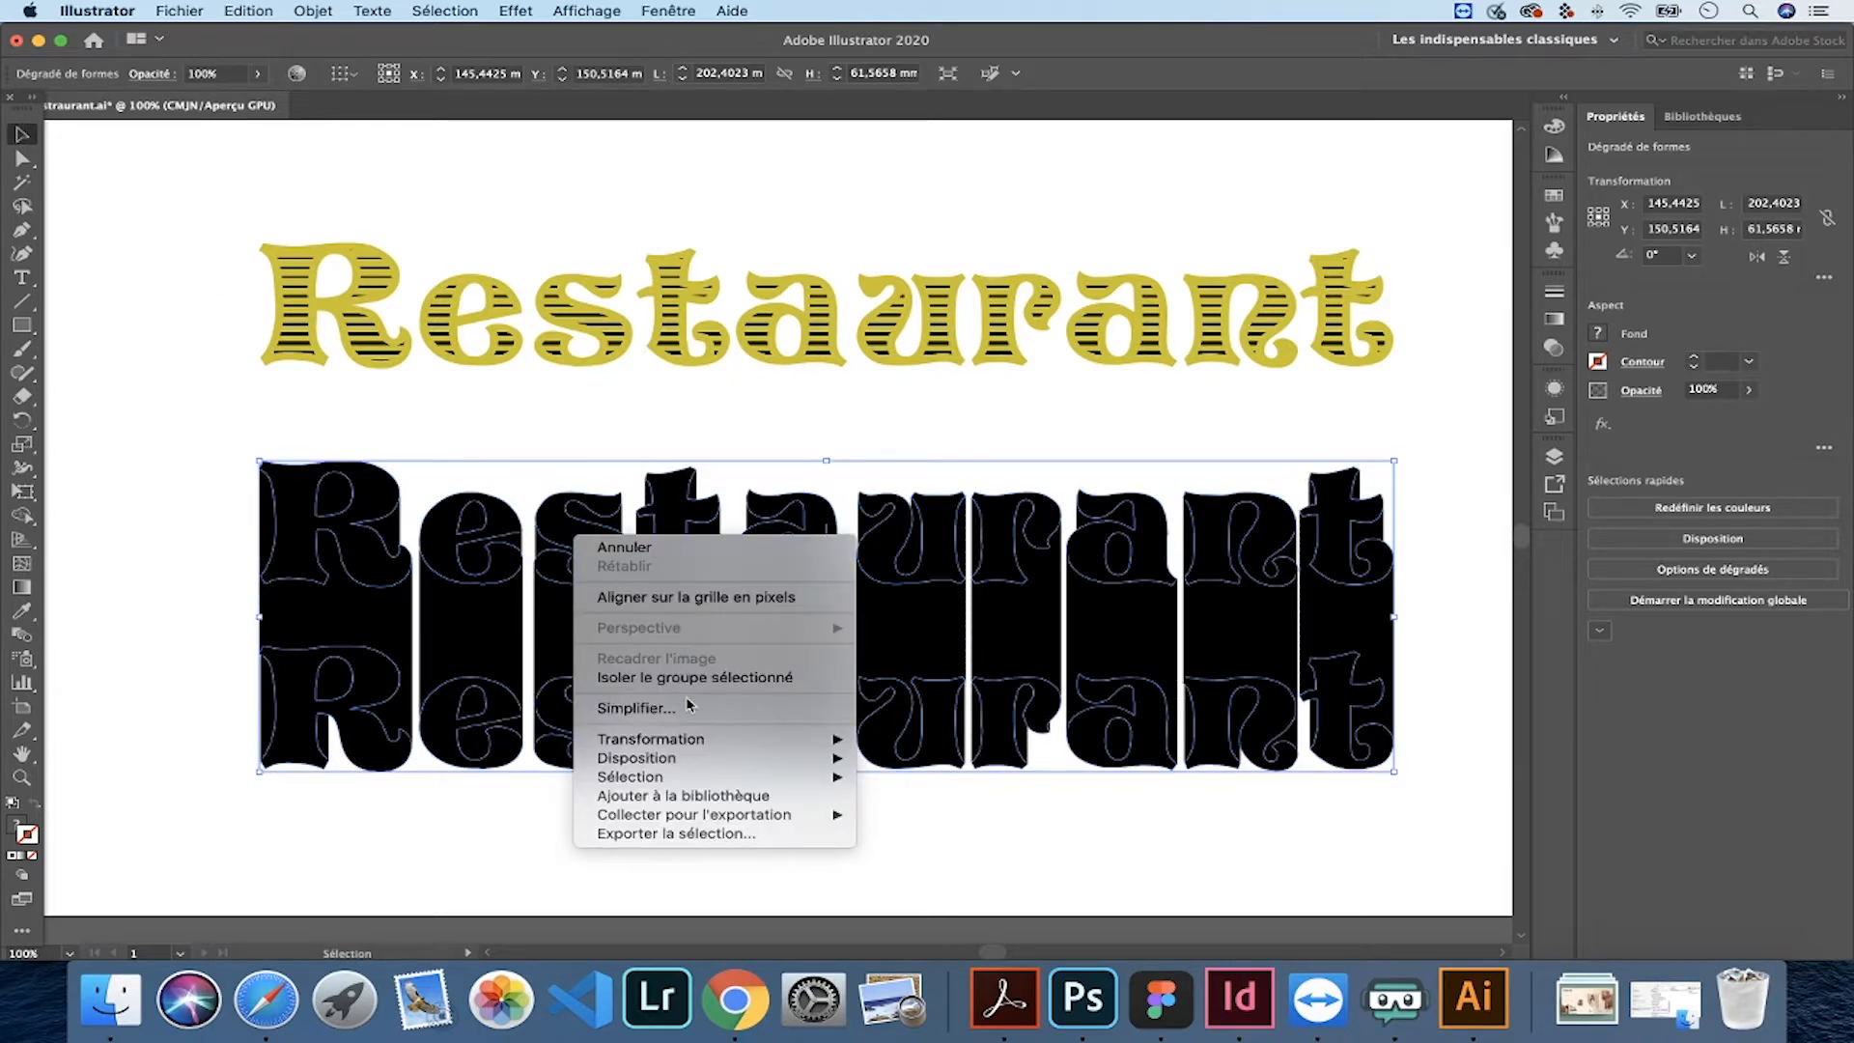
mouse_move(676, 757)
left_click(1071, 814)
left_click_drag(893, 466, 894, 431)
- Isolate the blend and move its lower lettering copy to try different shadow directions
double_click(843, 506)
left_click(779, 551)
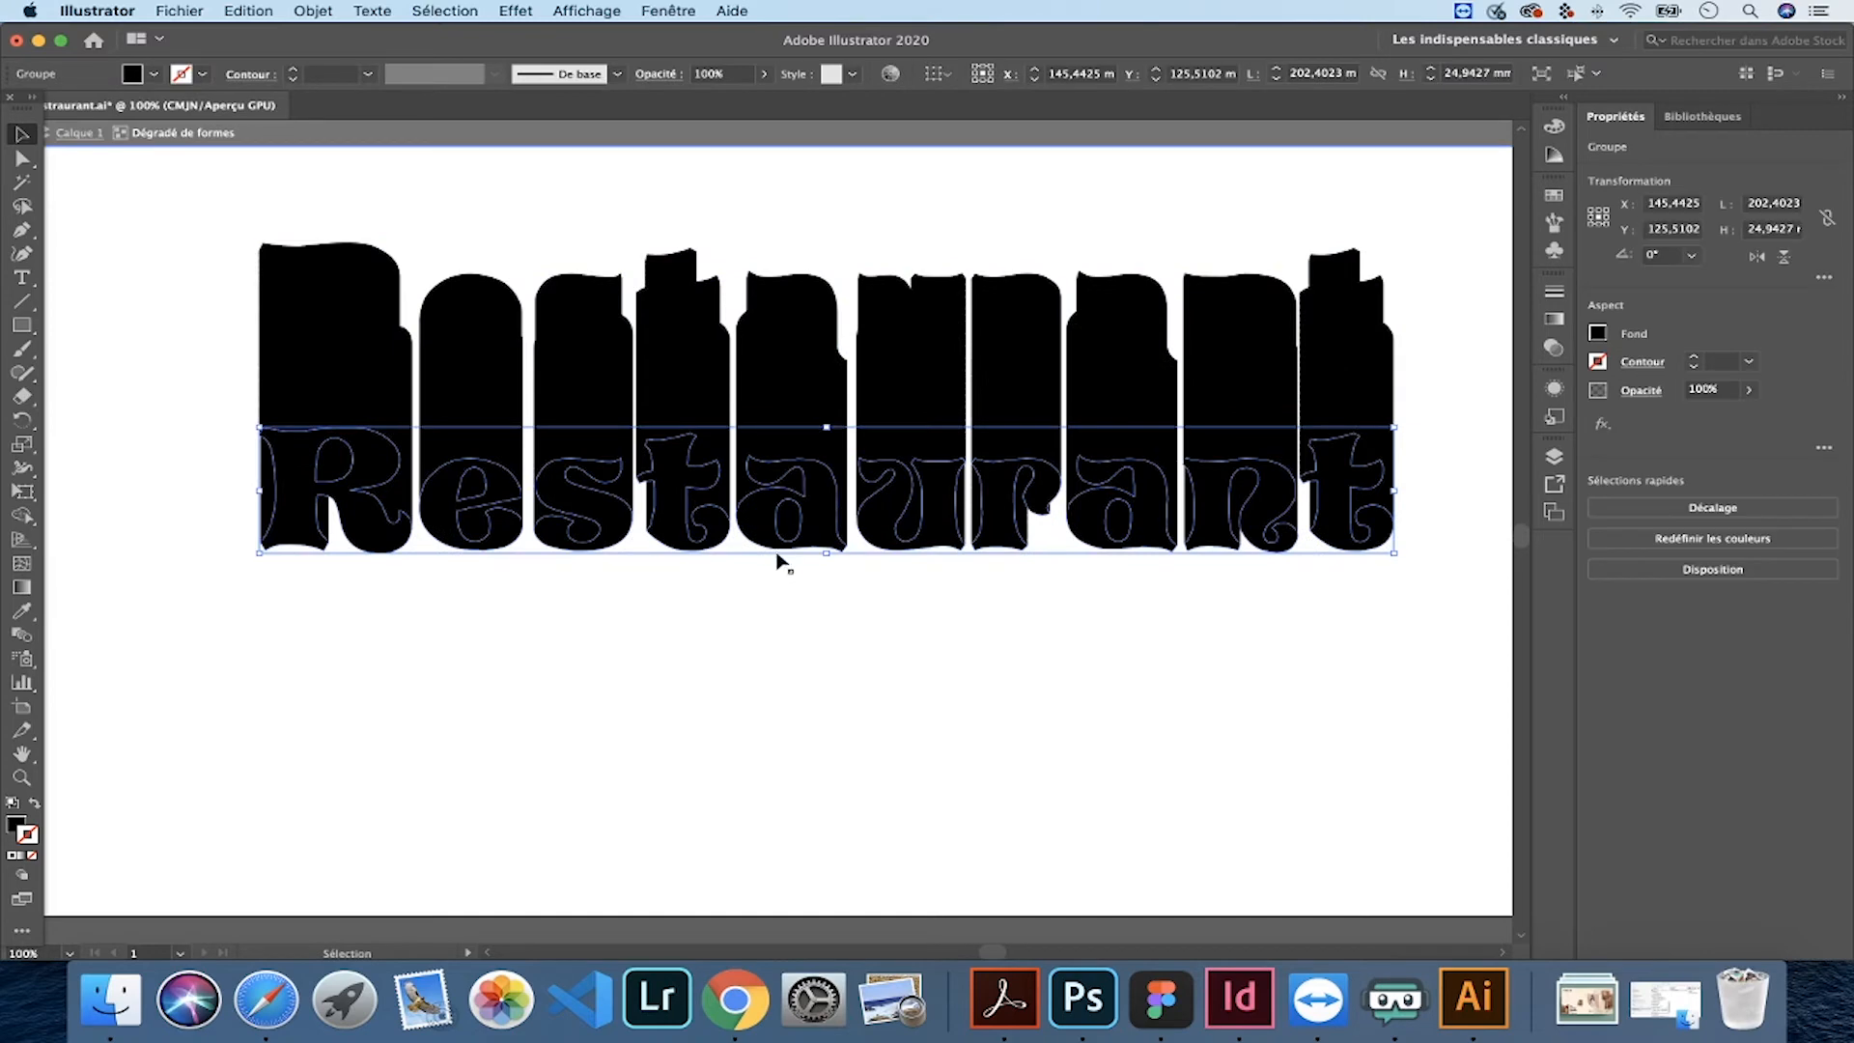
left_click_drag(831, 545, 546, 270)
double_click(892, 573)
double_click(882, 494)
key("super+minus")
left_click_drag(679, 524, 813, 555)
- Adjust the blend's lower copy diagonally down and to the right, forming a block shadow about 213 mm wide and 38 mm high
double_click(726, 334)
double_click(553, 351)
double_click(744, 692)
key("super+1")
double_click(780, 666)
double_click(744, 697)
double_click(898, 512)
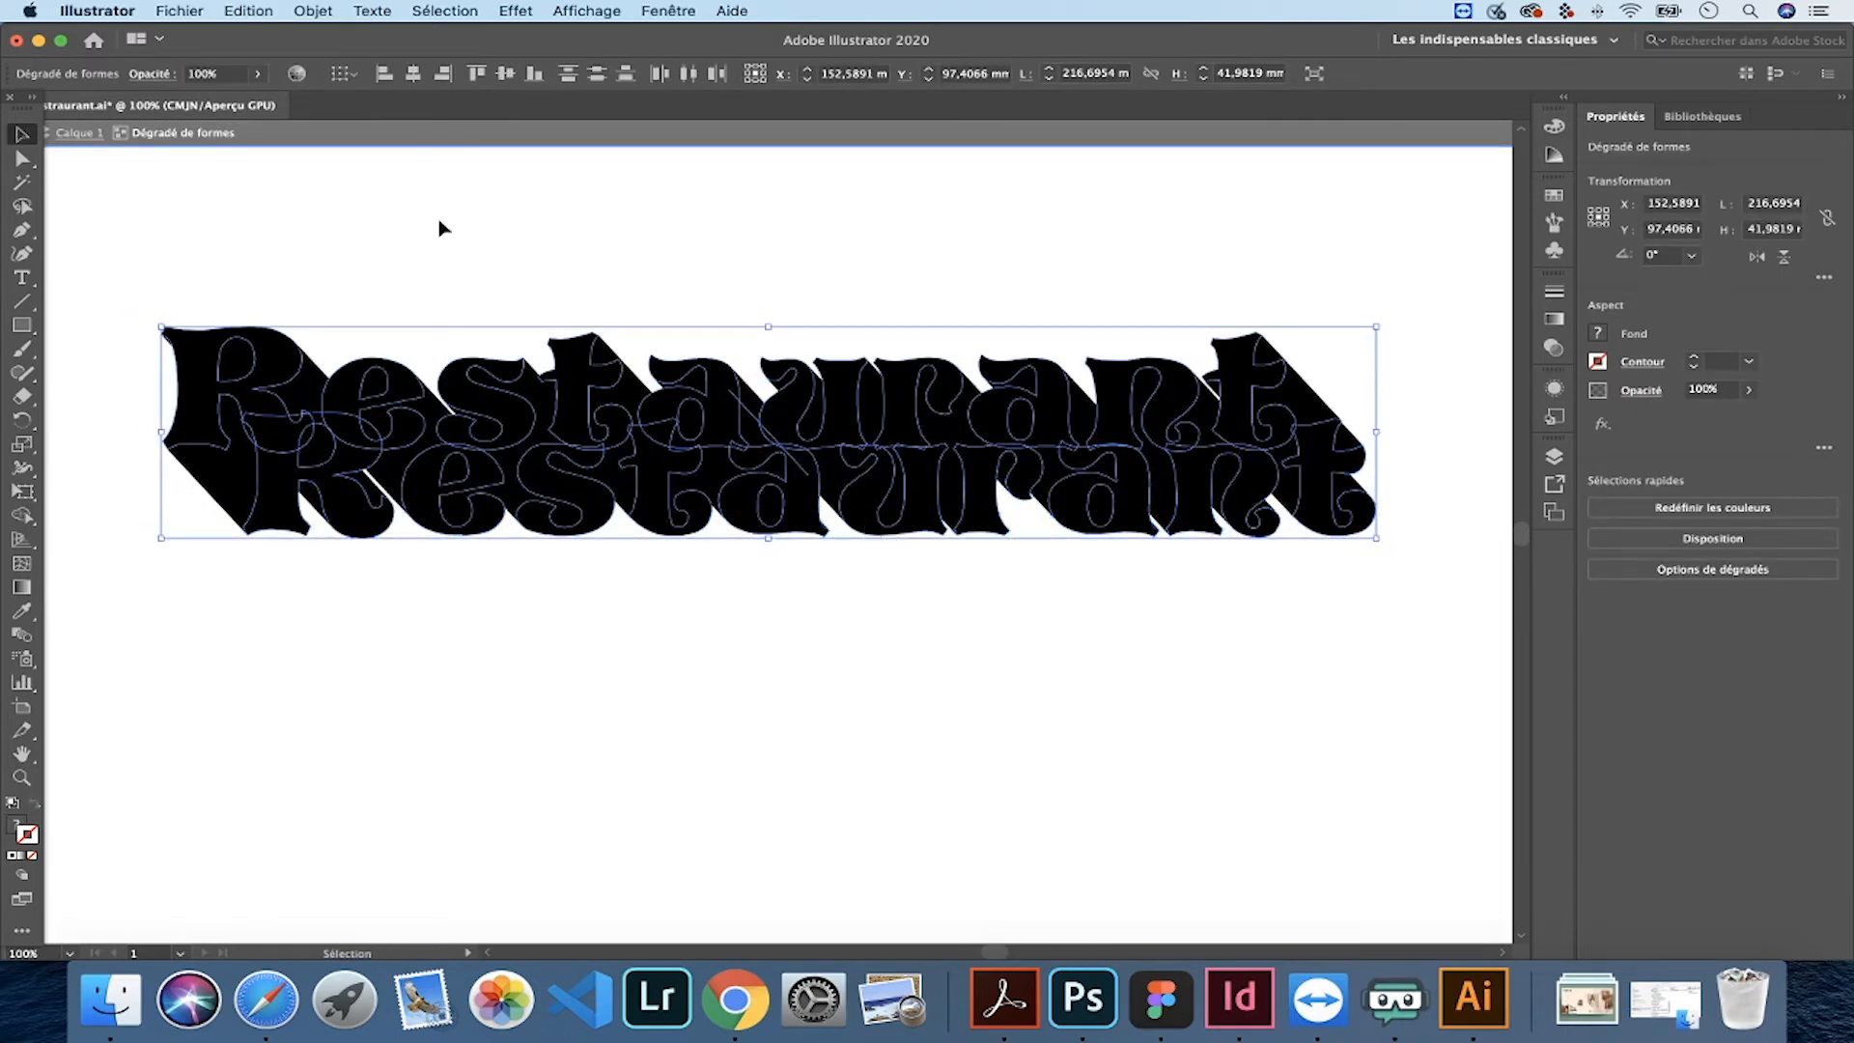
left_click_drag(579, 498, 562, 479)
double_click(594, 582)
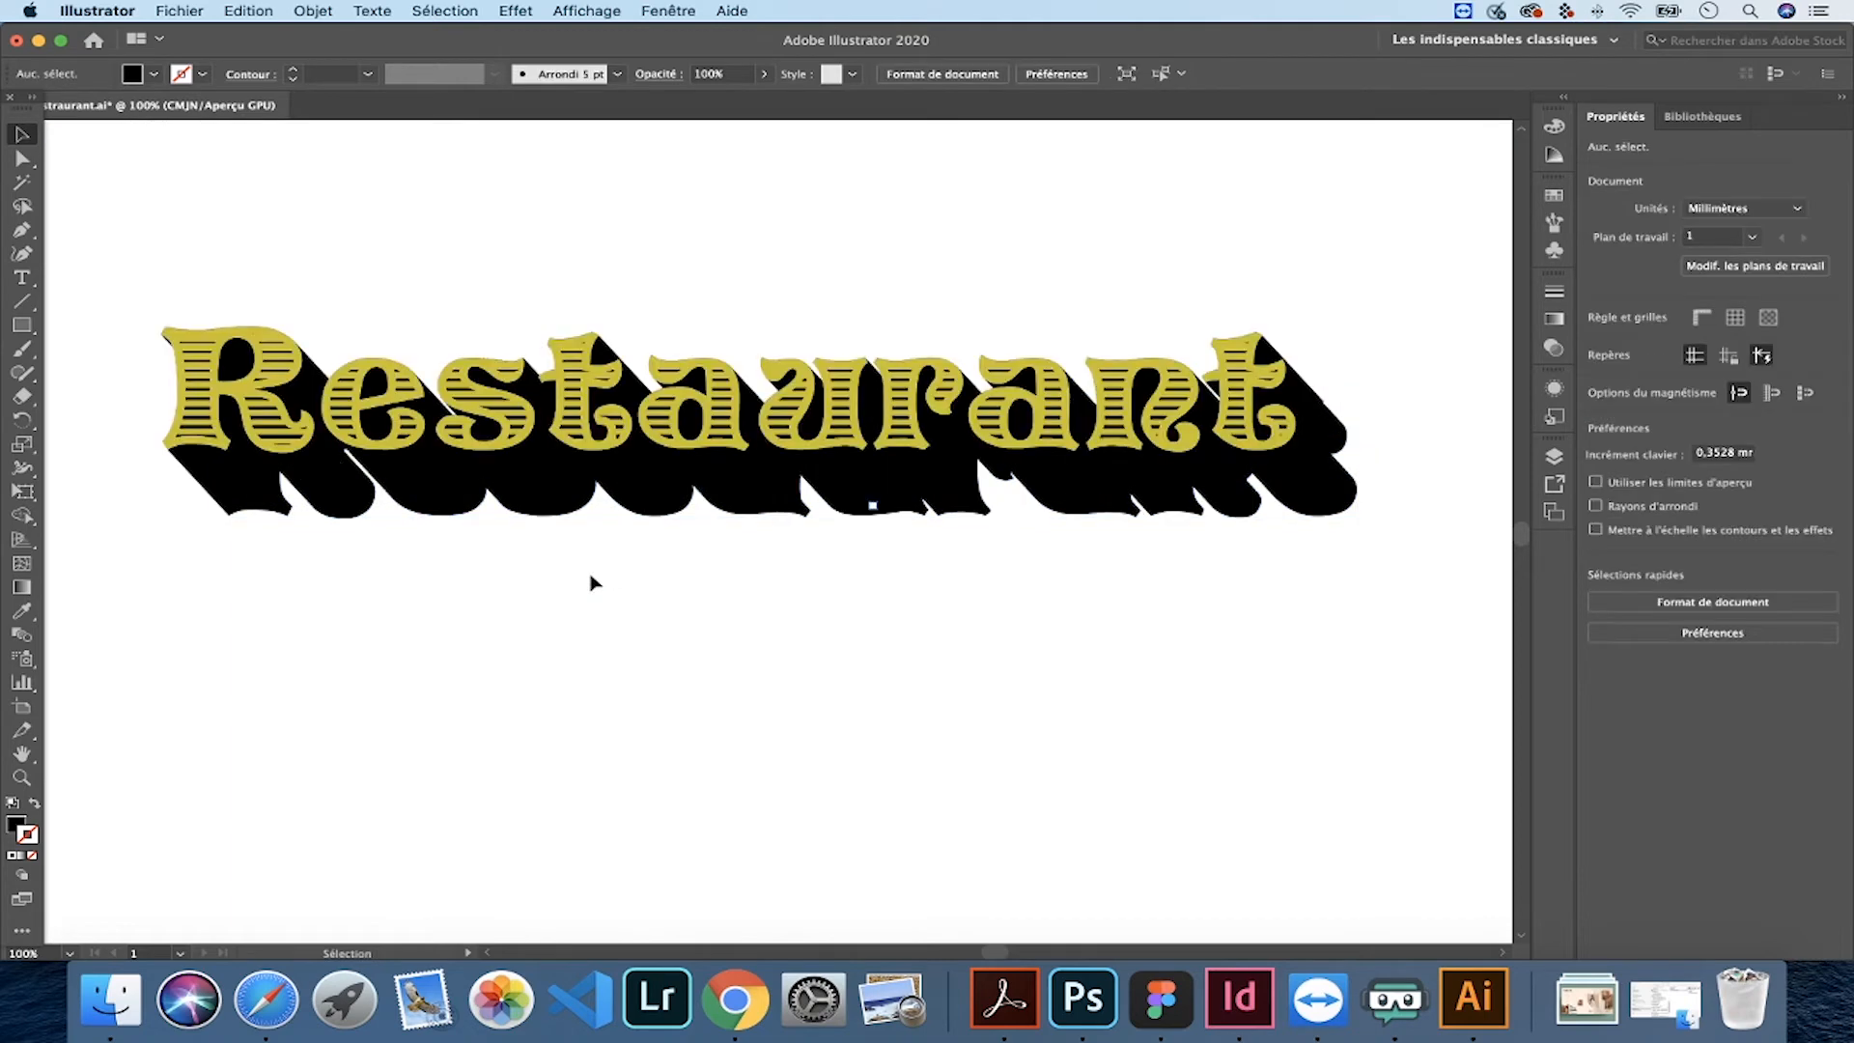
- Expand the shadow blend with Objet and Fond enabled
left_click_drag(594, 582, 677, 552)
left_click(670, 465)
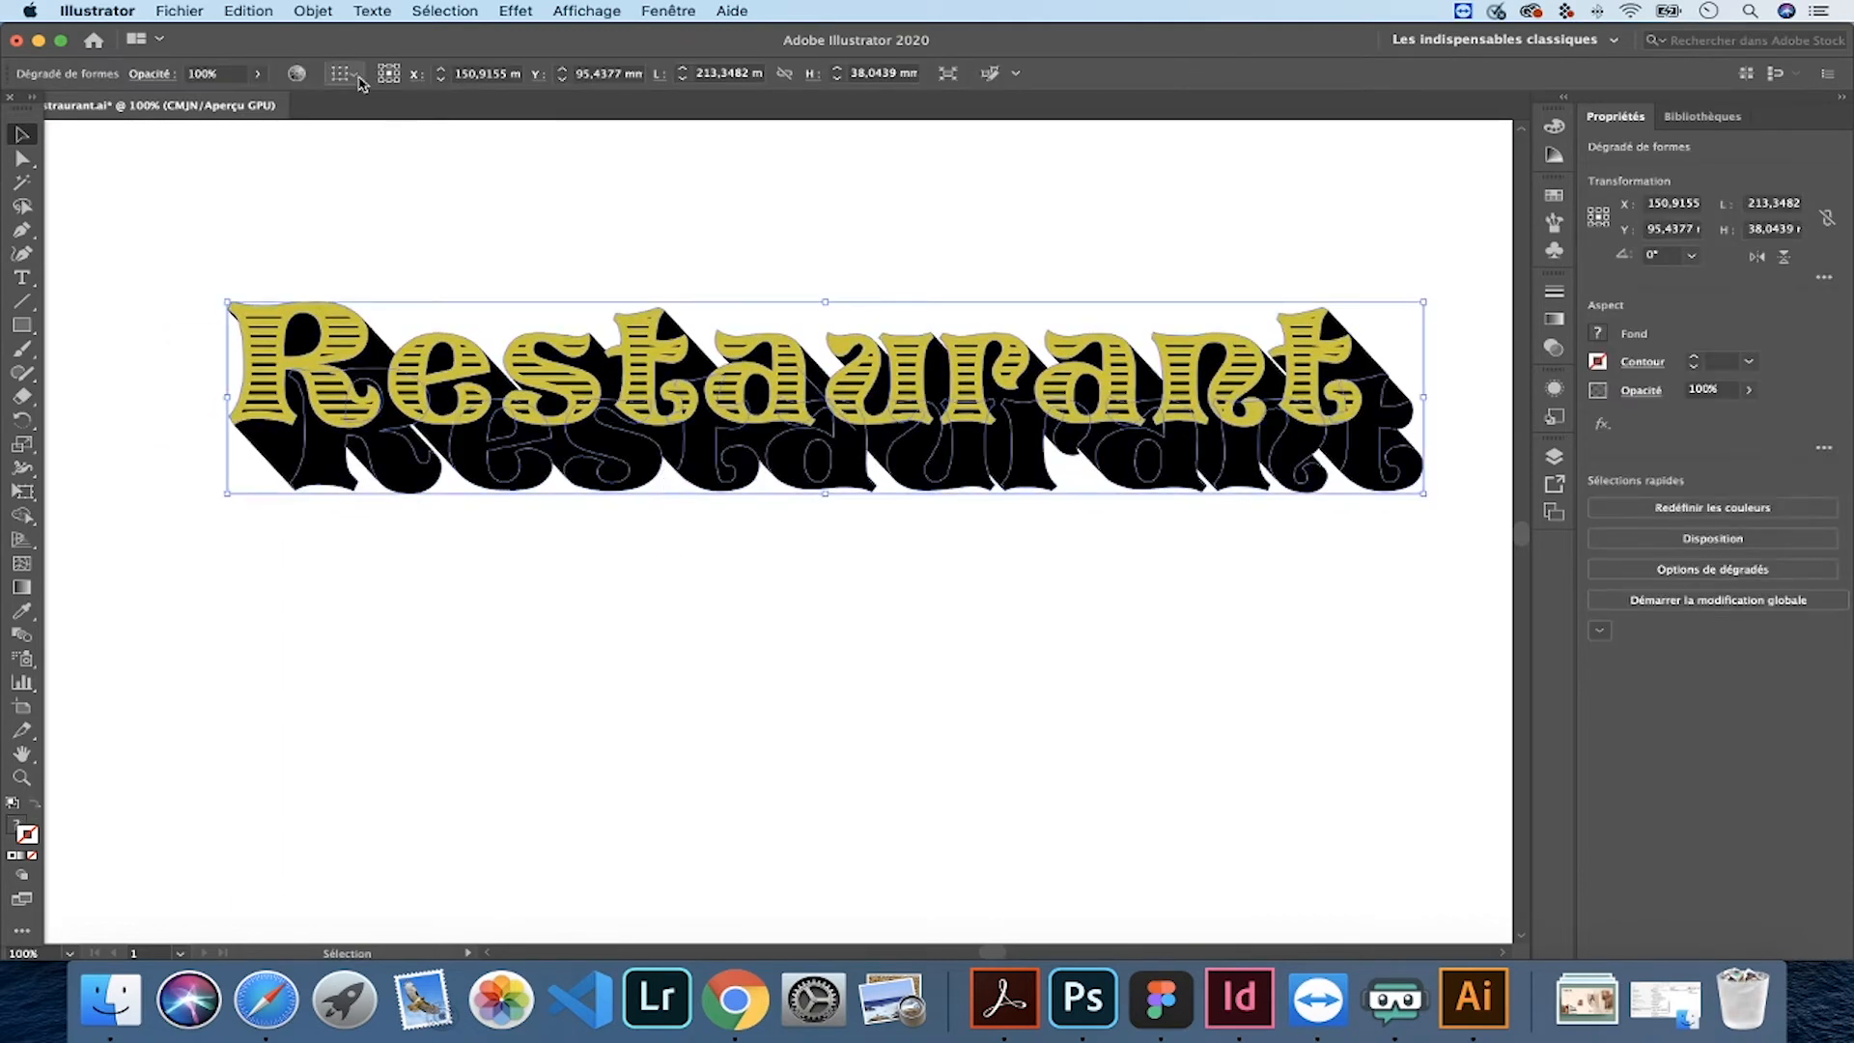
left_click(313, 10)
left_click(357, 229)
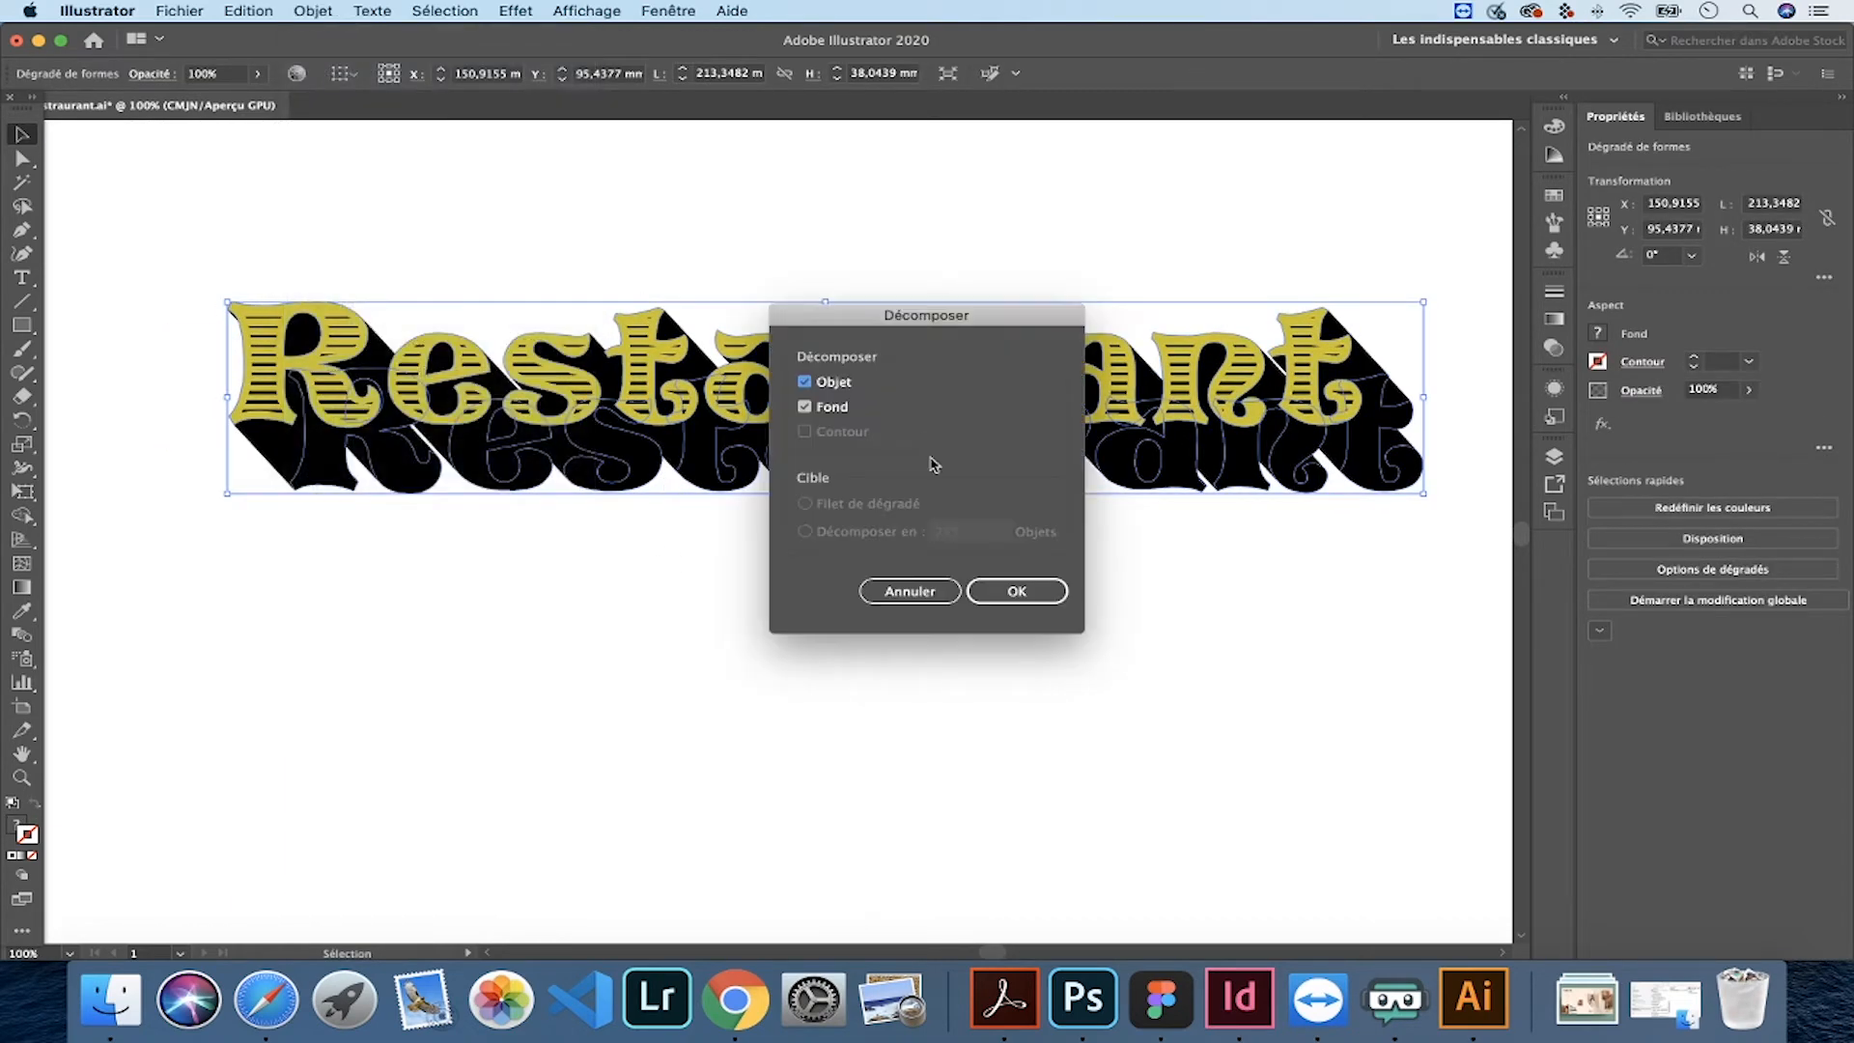
left_click(1021, 591)
- Unite all the expanded shadow copies into a single shape with Pathfinder
left_click(915, 262)
left_click(839, 474)
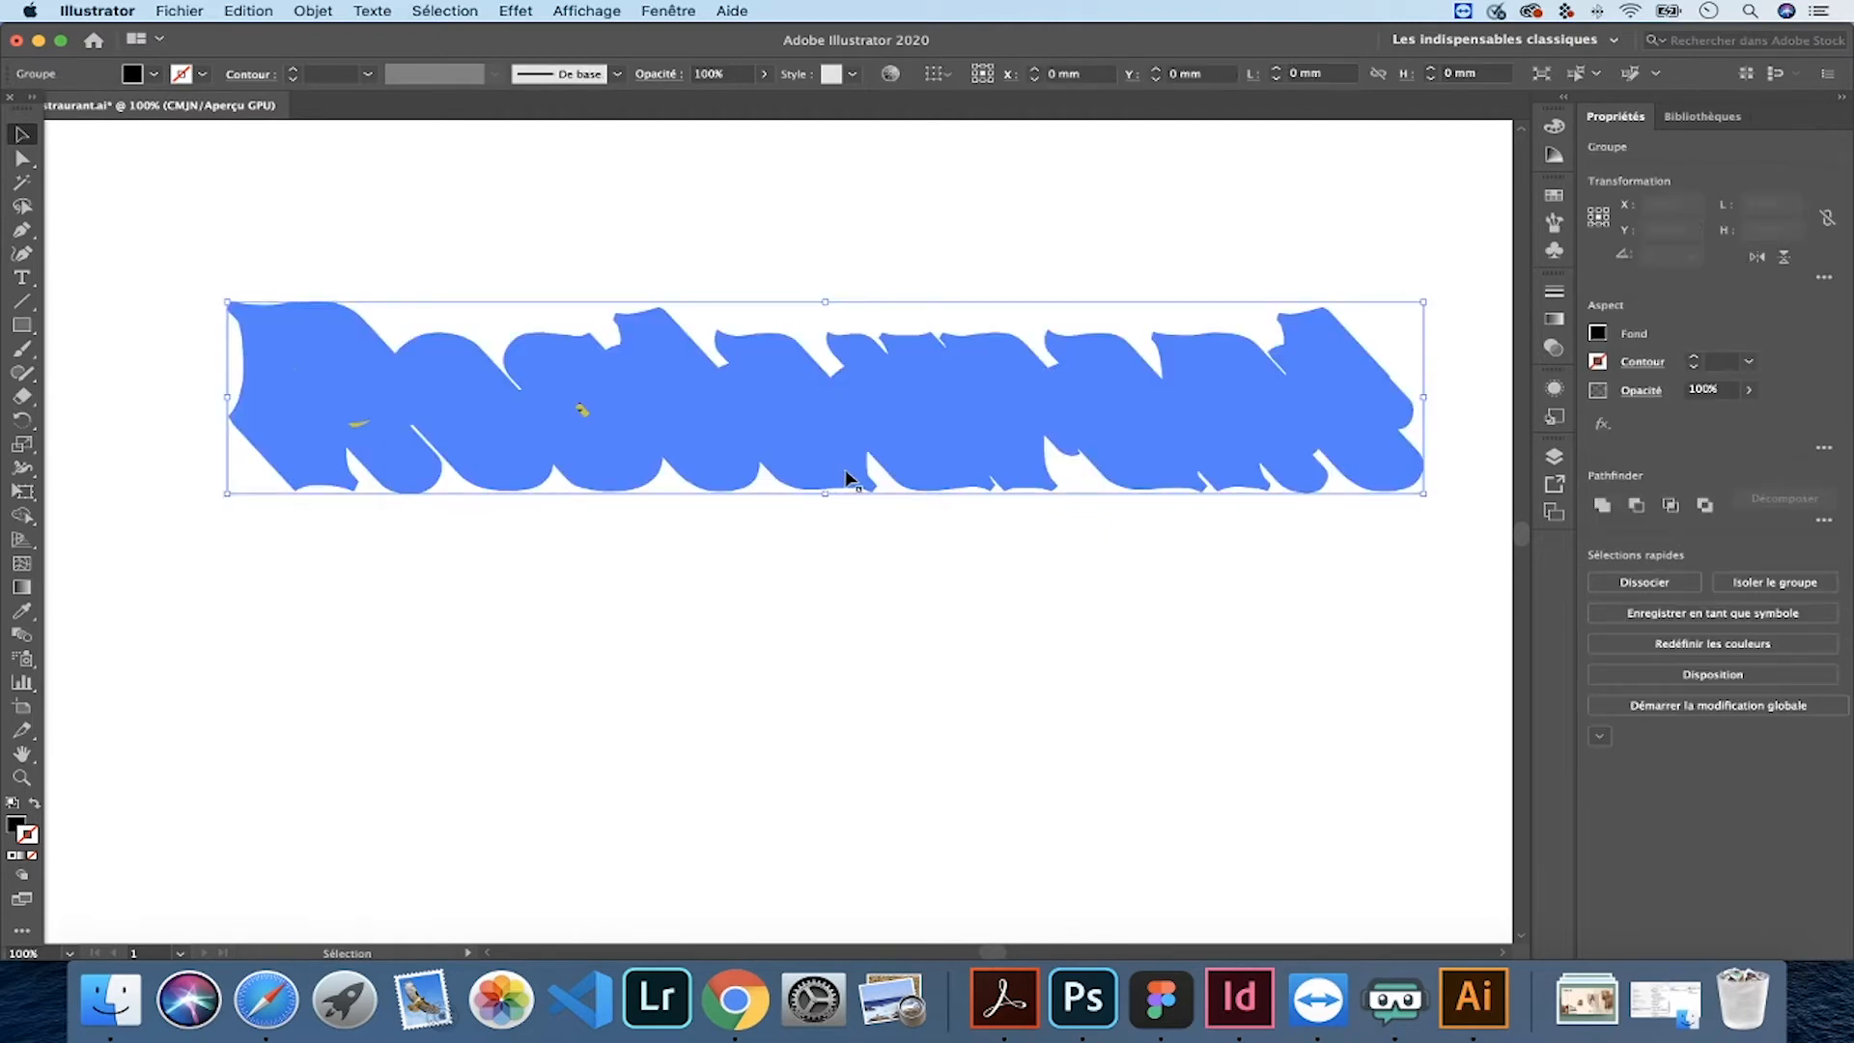
left_click(514, 11)
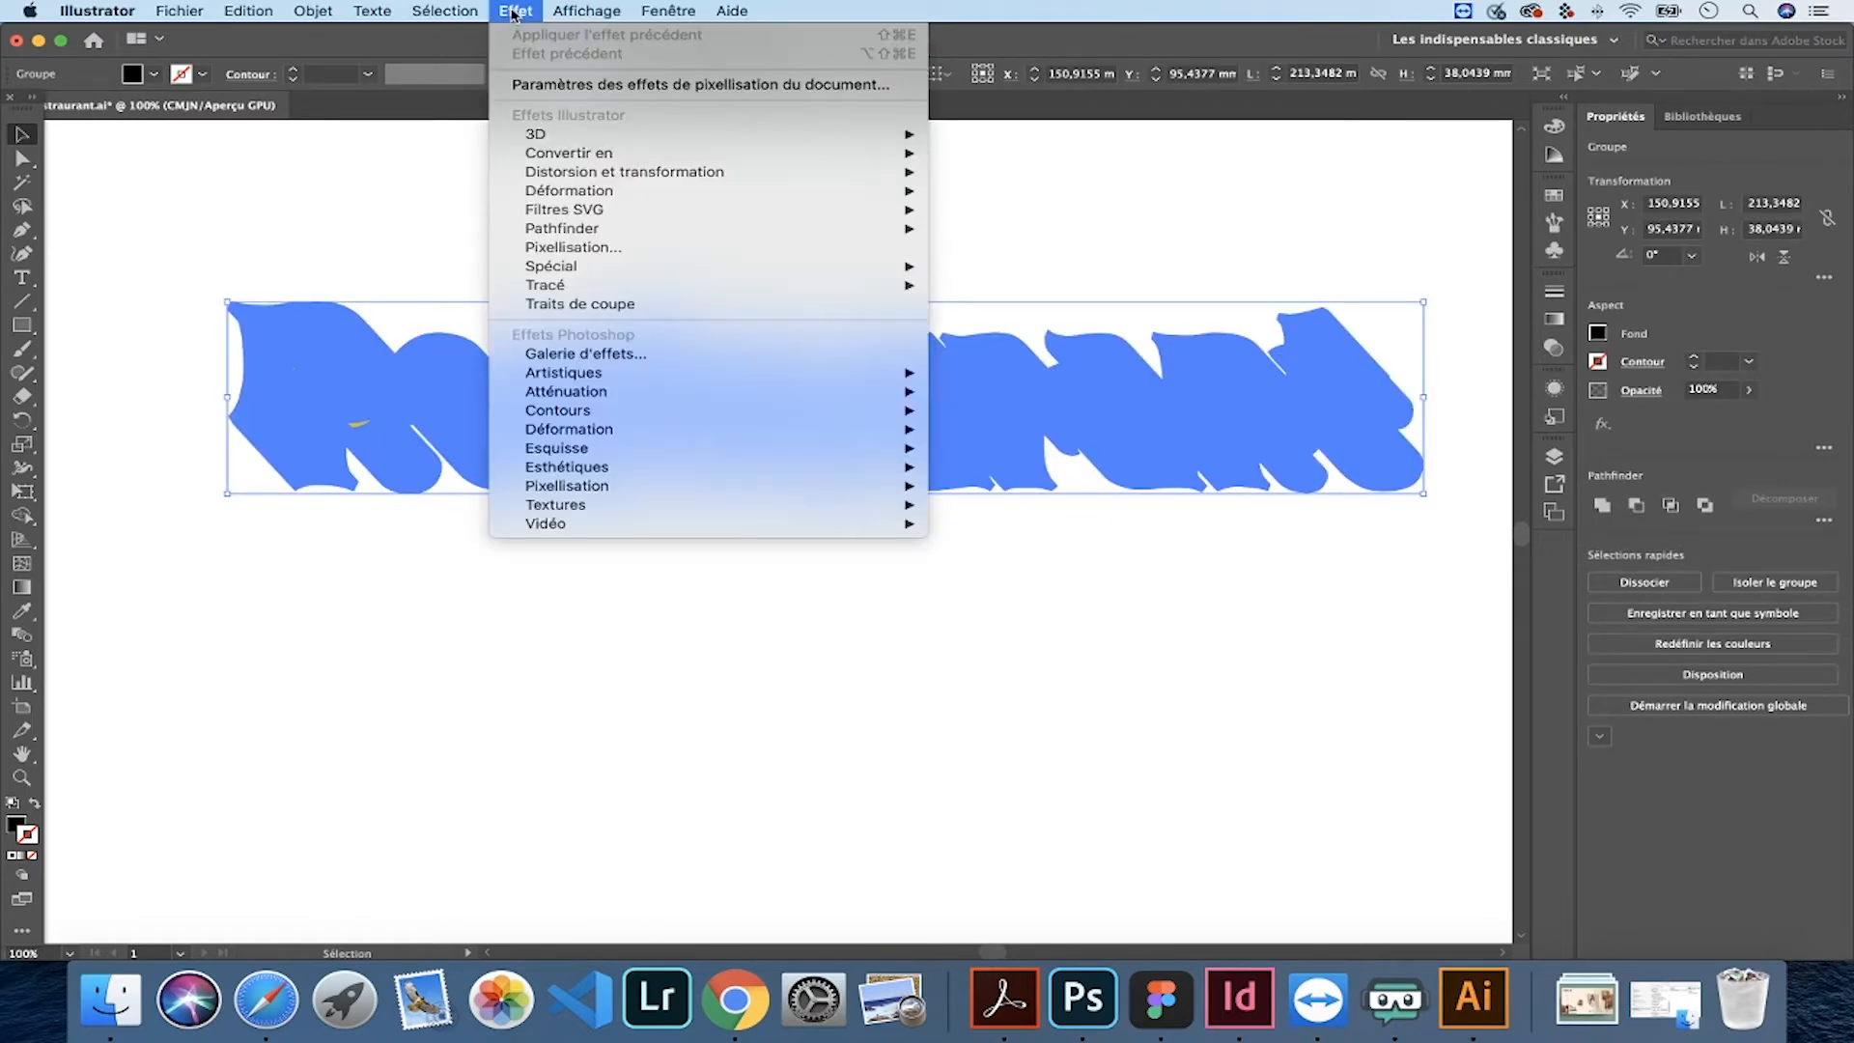
mouse_move(593, 12)
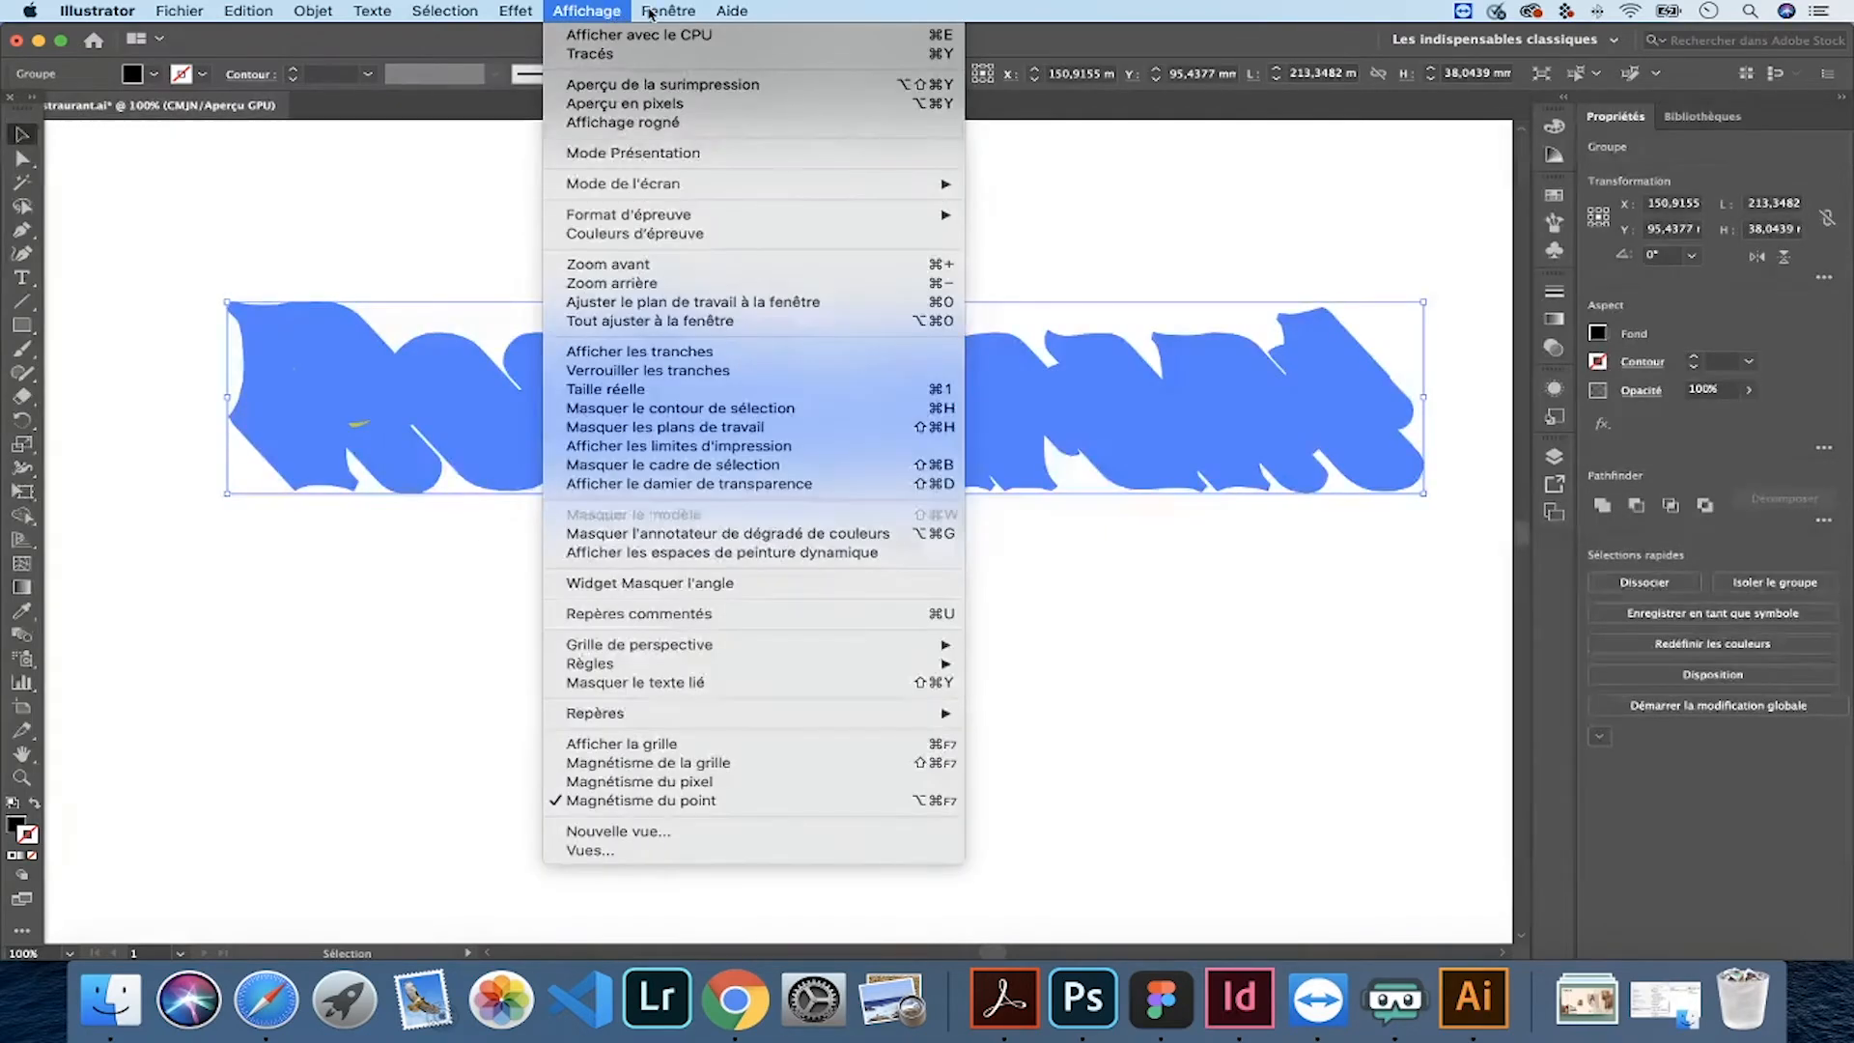
mouse_move(668, 11)
left_click(811, 677)
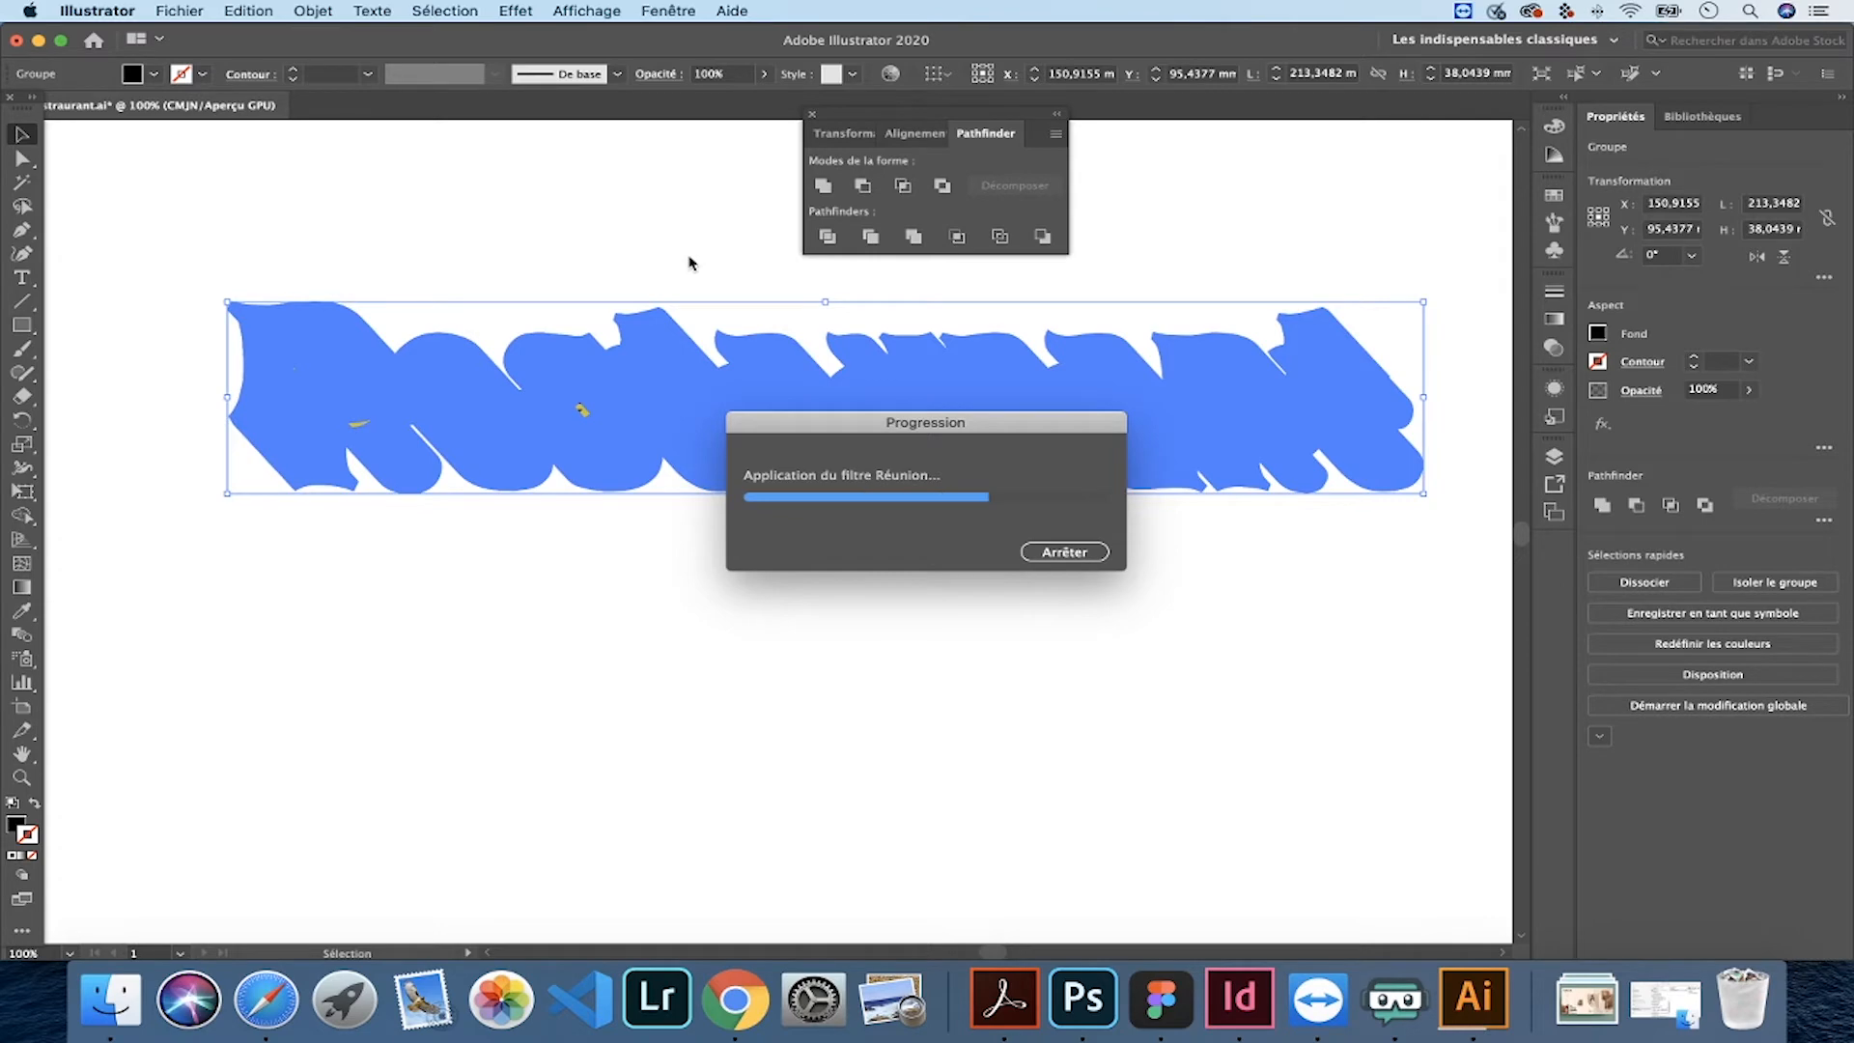
scroll(688, 266, "right", 1)
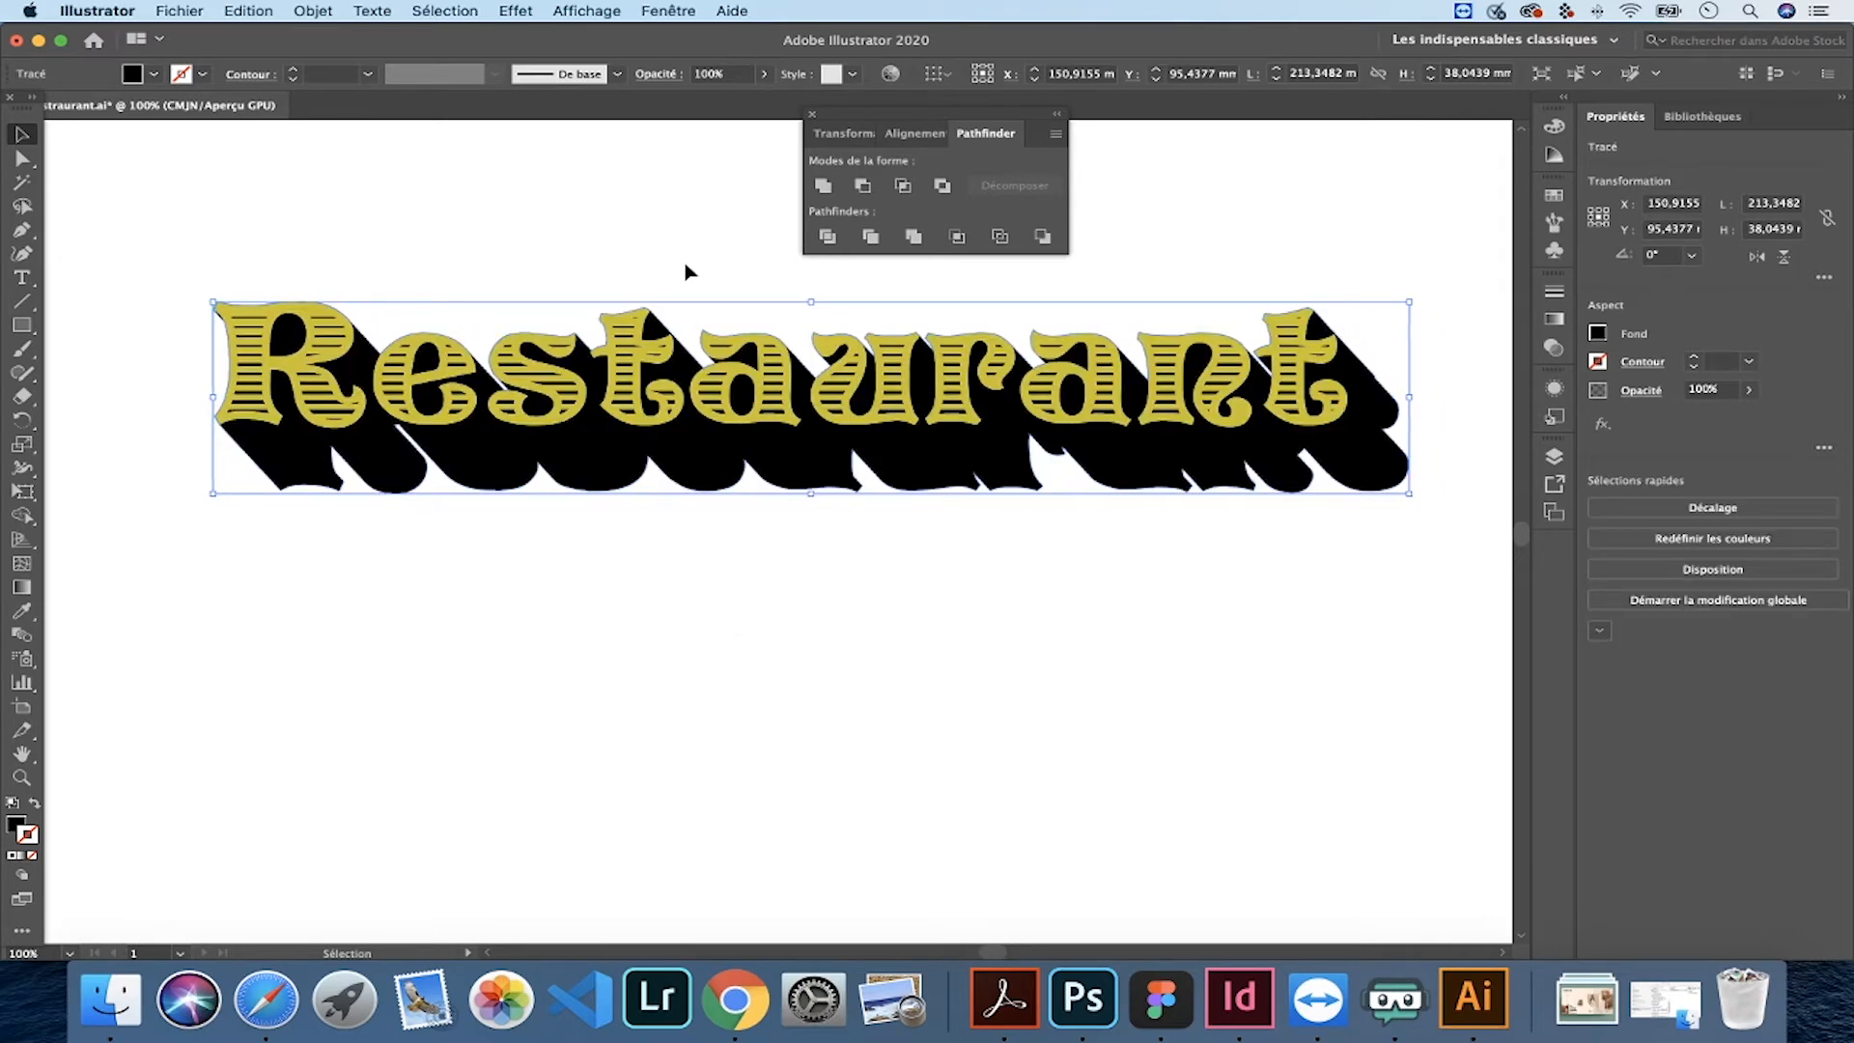
- Place a duplicate of the united black shadow below the lettering, offset slightly to the right
left_click_drag(688, 473, 773, 761)
key("super+z")
left_click_drag(586, 450, 685, 659)
scroll(638, 523, "down", 2)
scroll(638, 523, "right", 1)
left_click(675, 621)
scroll(675, 621, "left", 2)
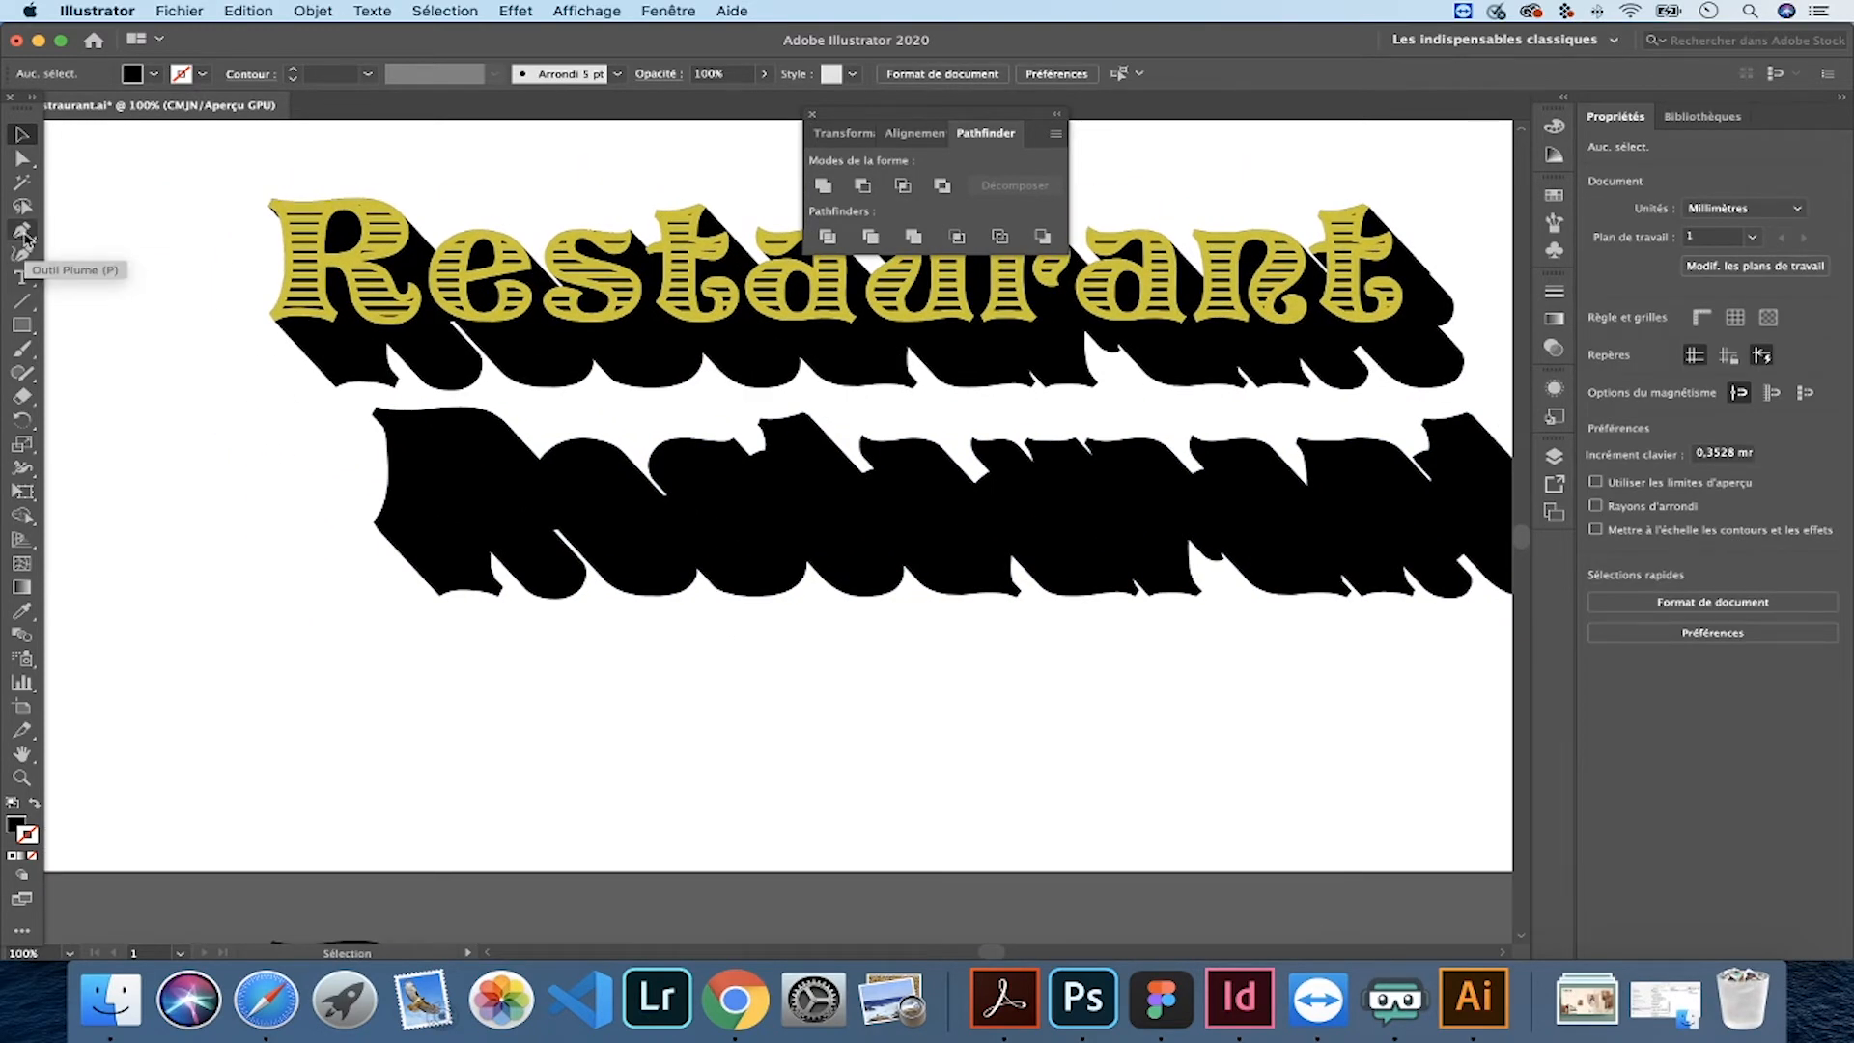
- Draw a diagonal line about 66 mm wide and 80 mm high along the duplicate shadow's slant, with a 1 pt black stroke
left_click(22, 300)
left_click_drag(155, 323, 524, 724)
left_click(22, 134)
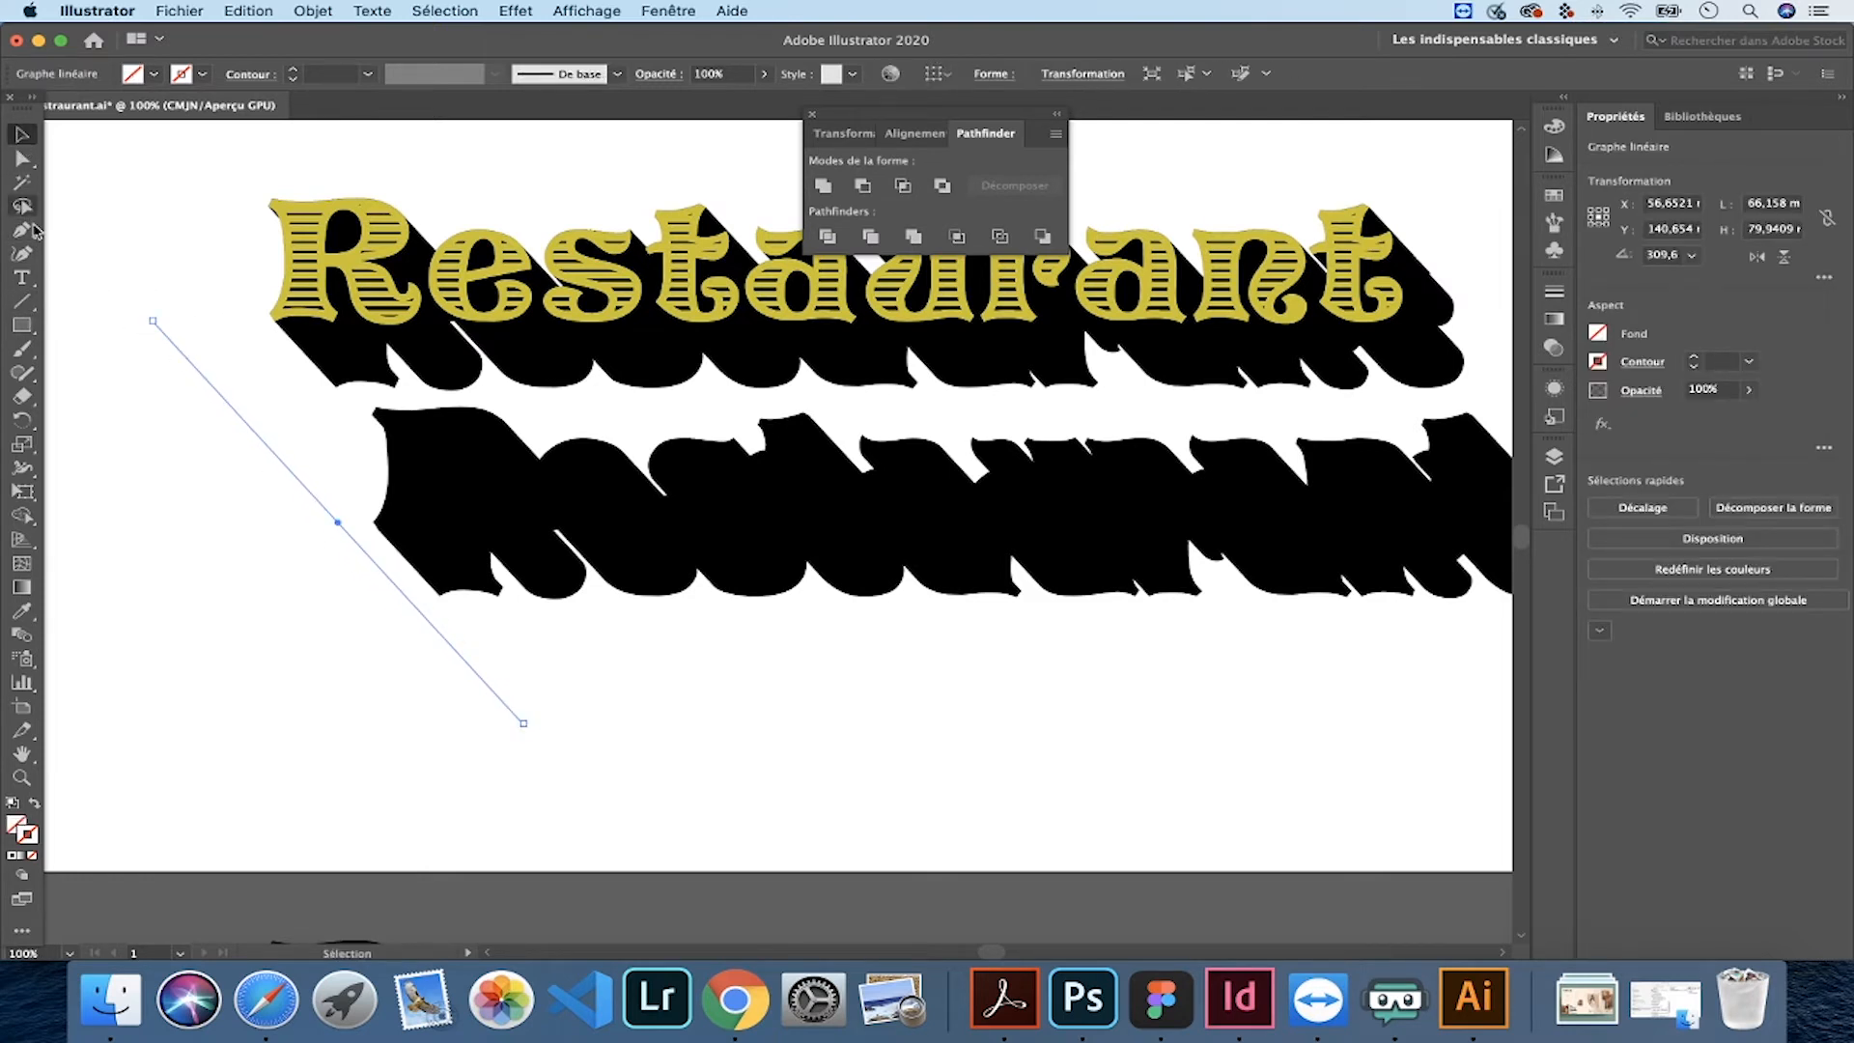
left_click(13, 804)
left_click(16, 824)
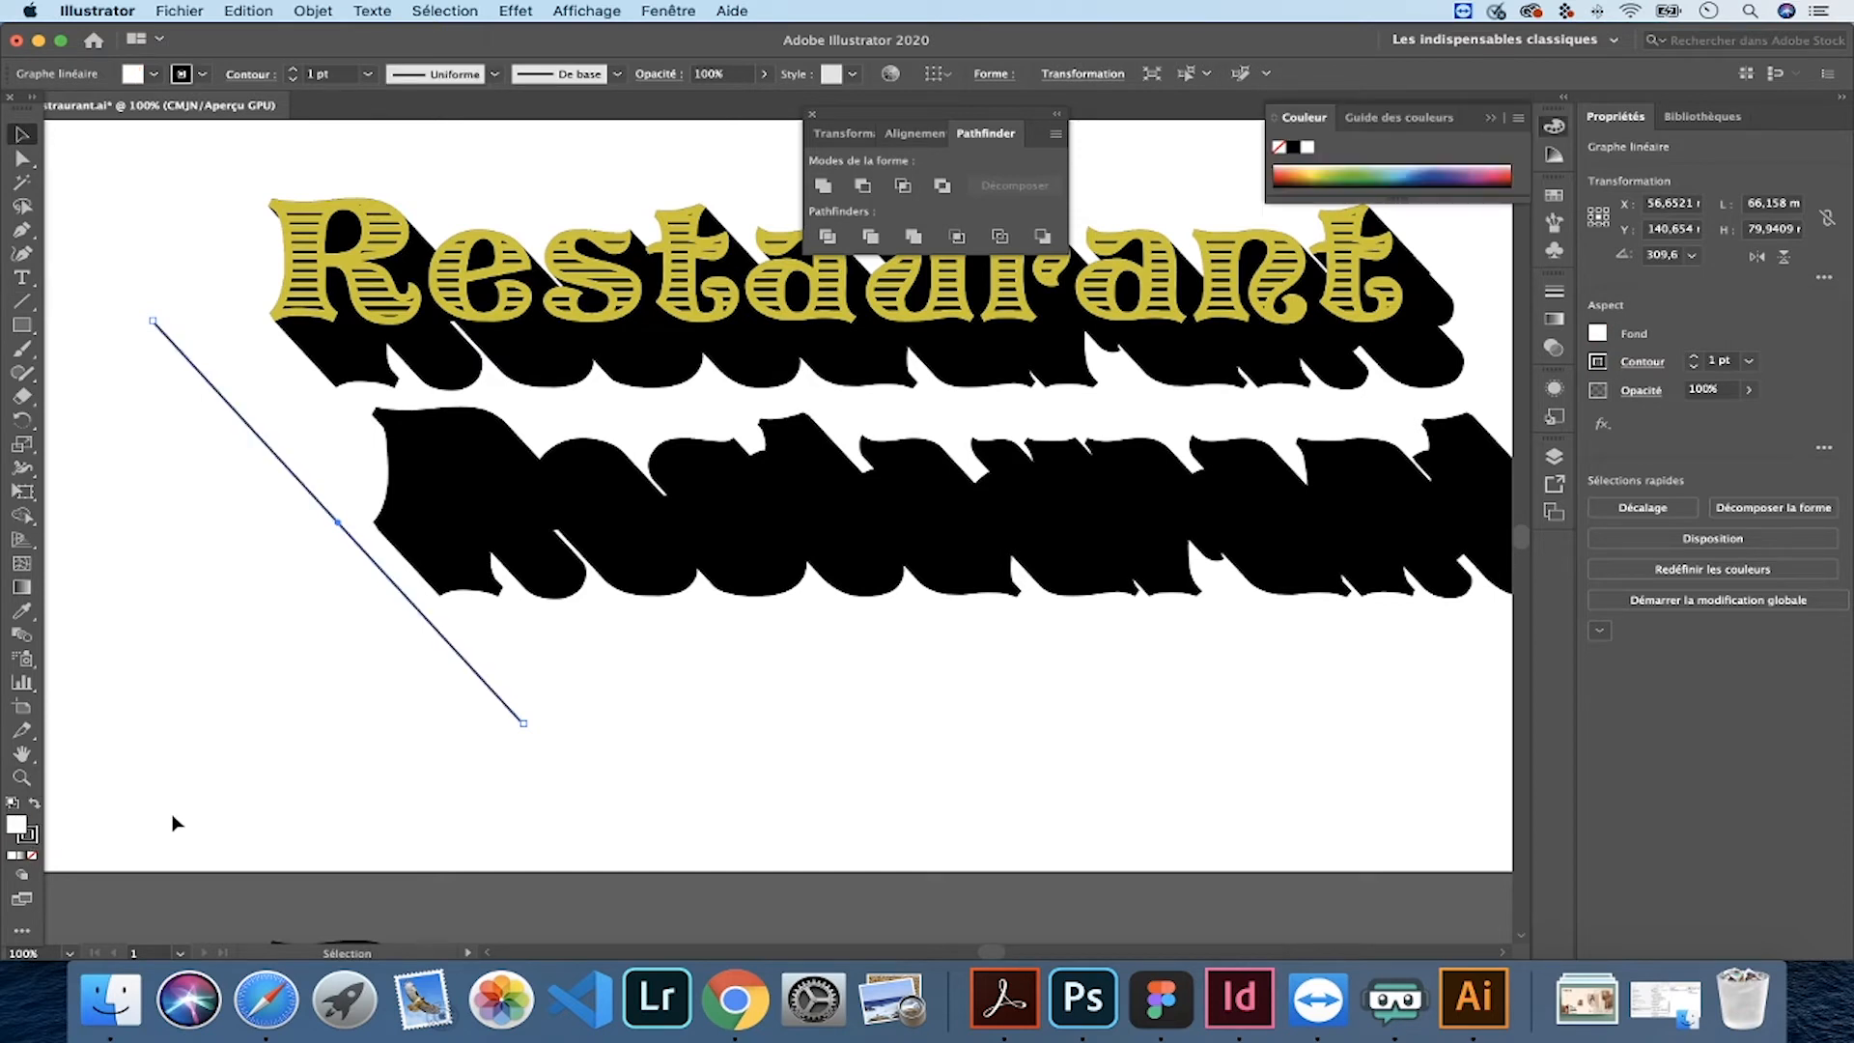
left_click(570, 686)
- Try duplicating the diagonal line a short distance to the right
left_click_drag(498, 702, 534, 709)
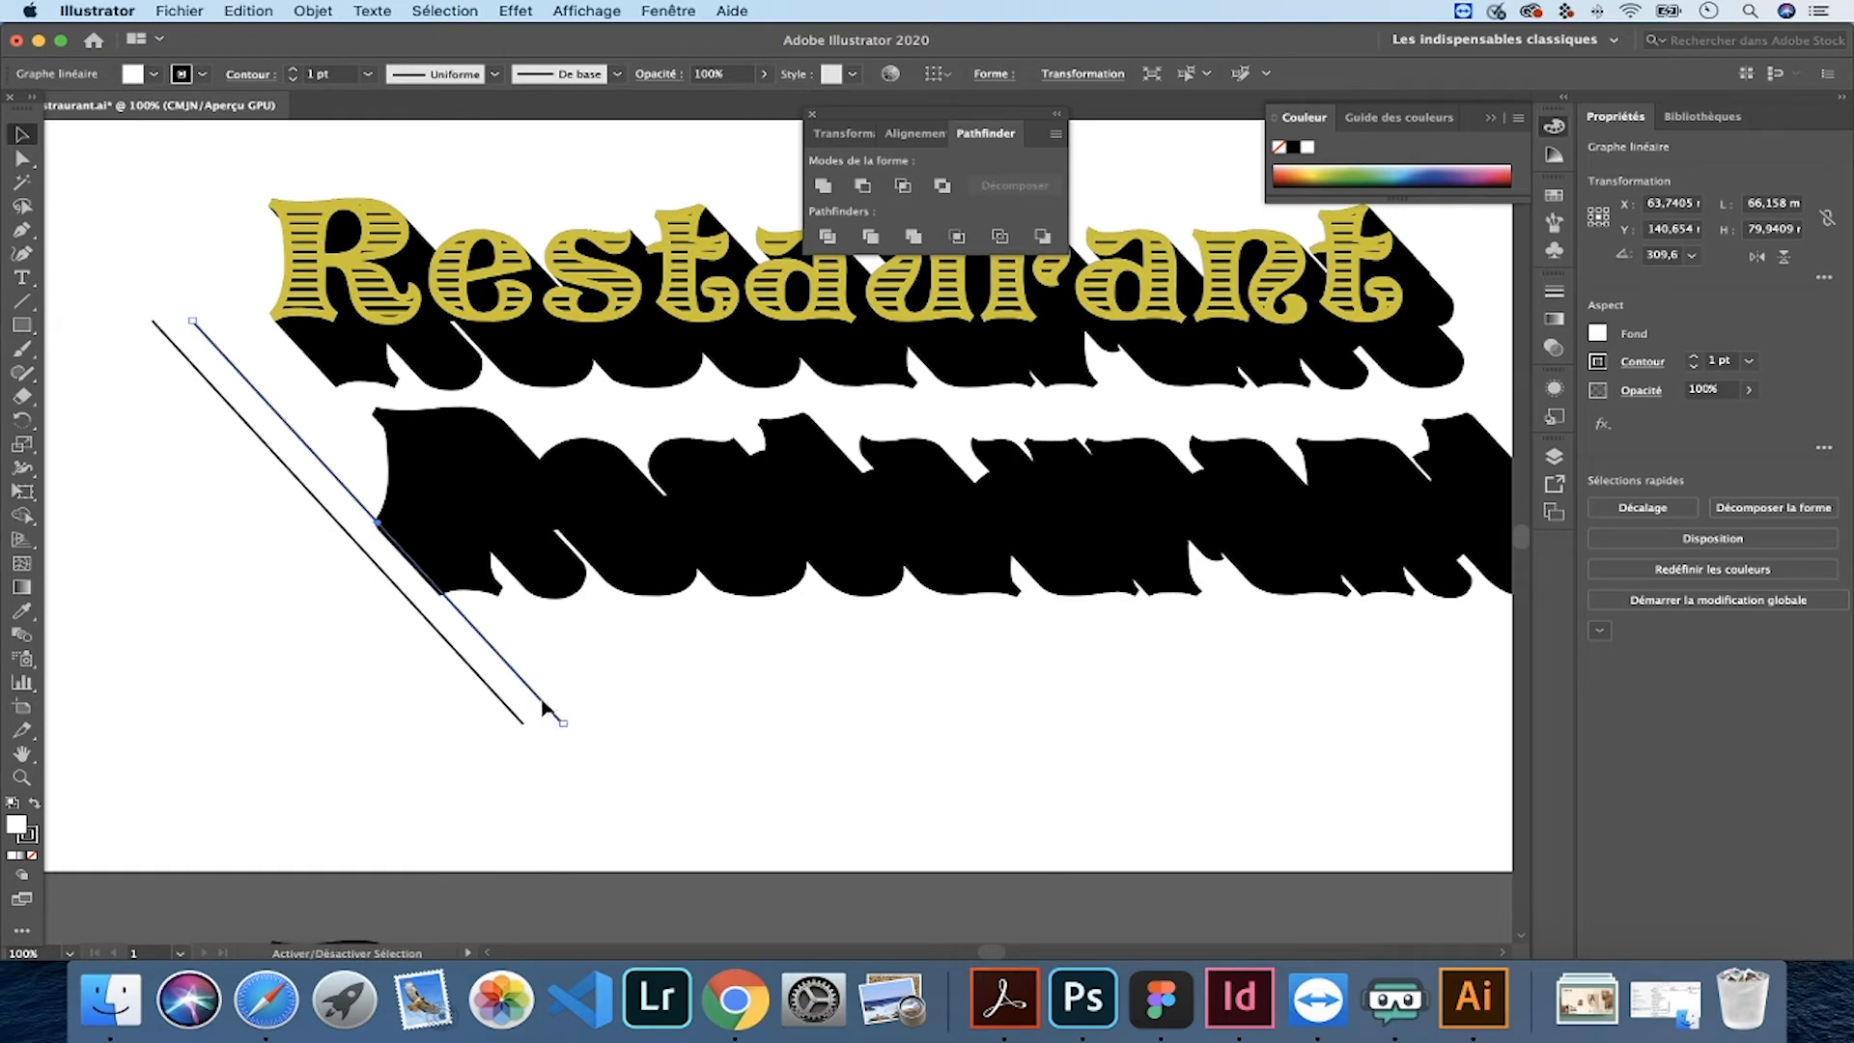
left_click(615, 712)
key("super+z")
key("super+z")
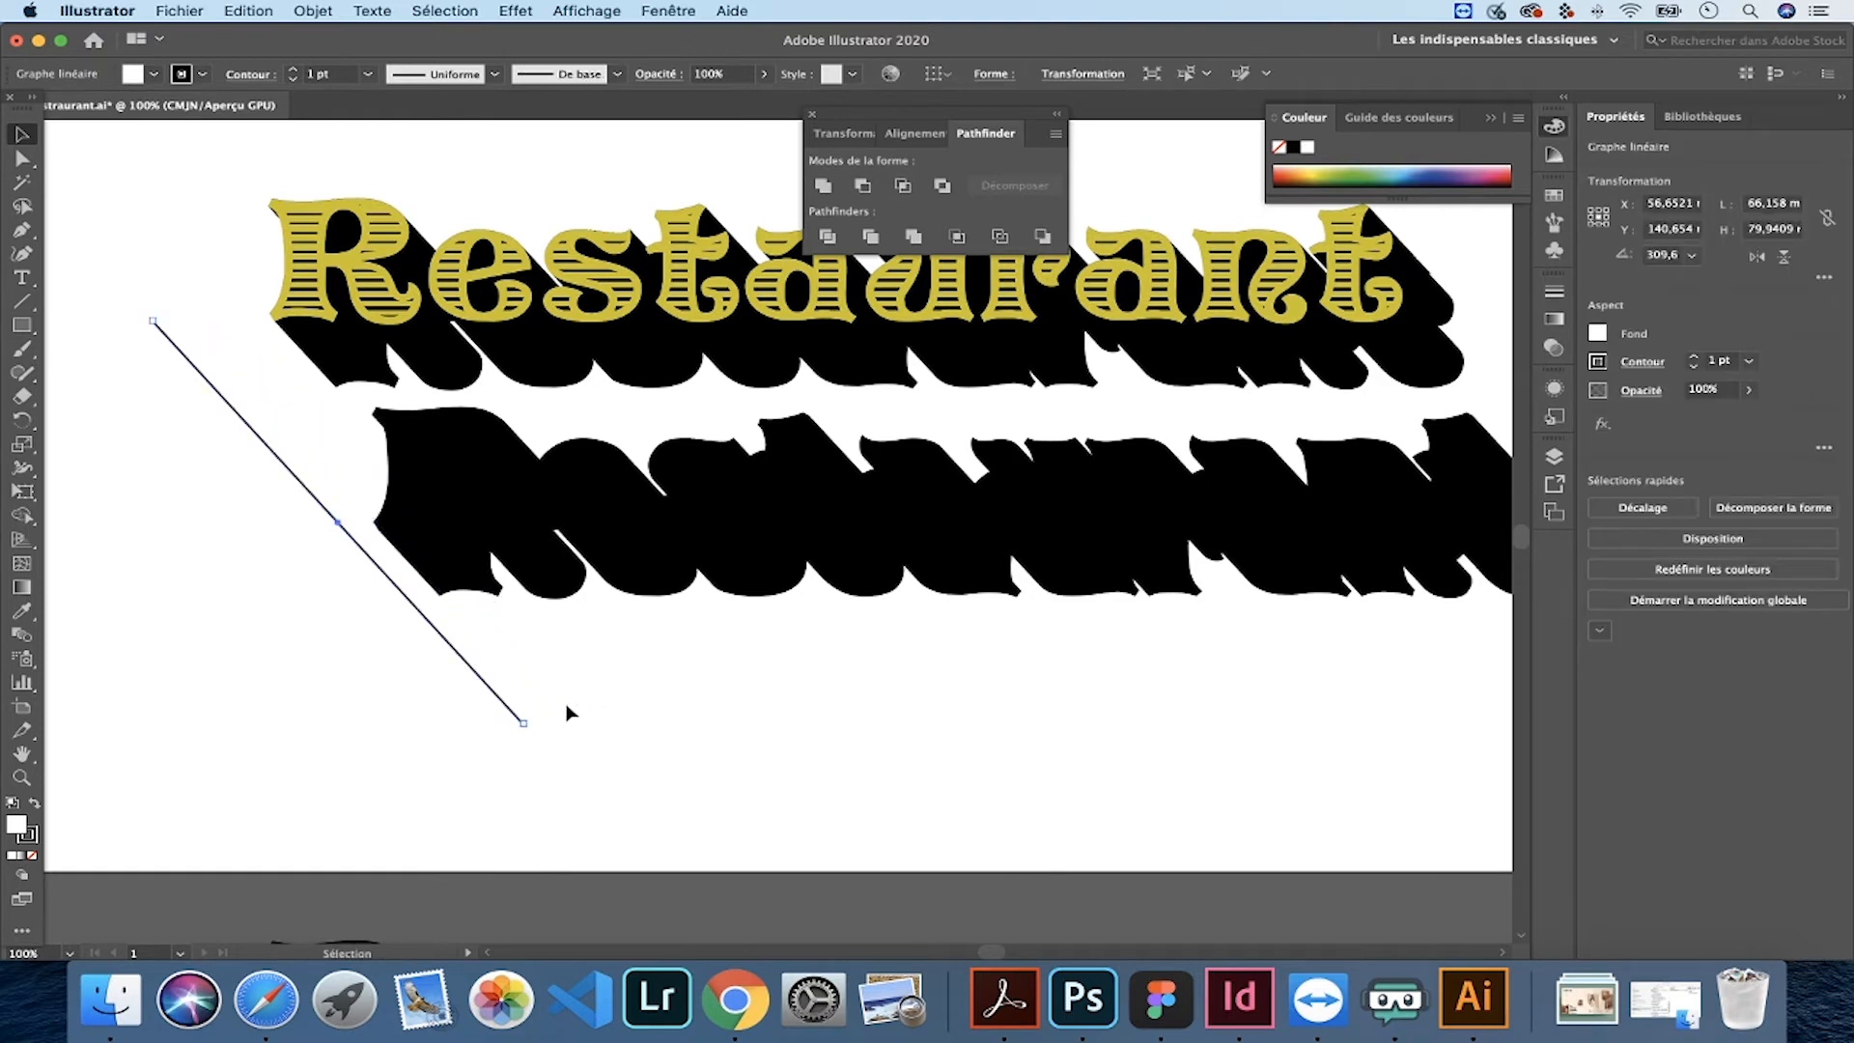
- Try repositioning the diagonal line and repeating its last transformation beside the shadow copy
key("super+minus")
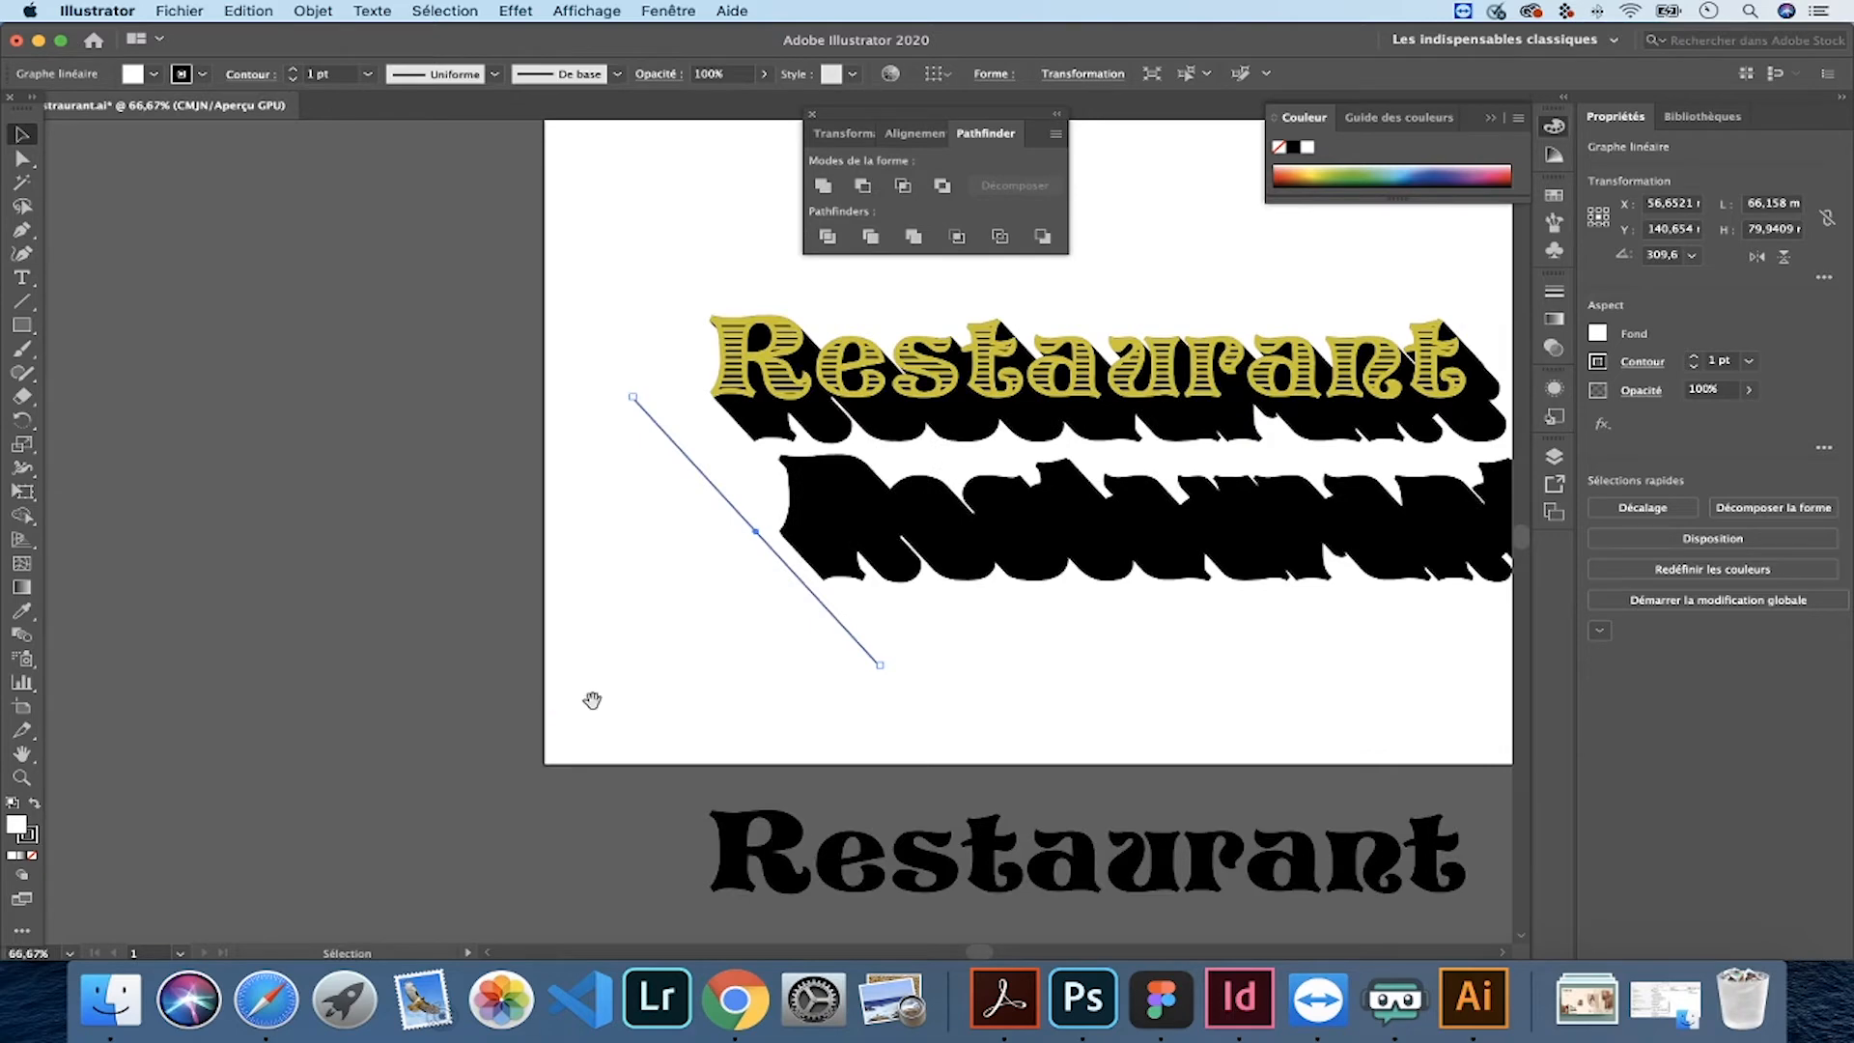
left_click_drag(593, 699, 392, 682)
left_click(659, 594)
left_click_drag(643, 610, 222, 581)
key("super+z")
key("super+plus")
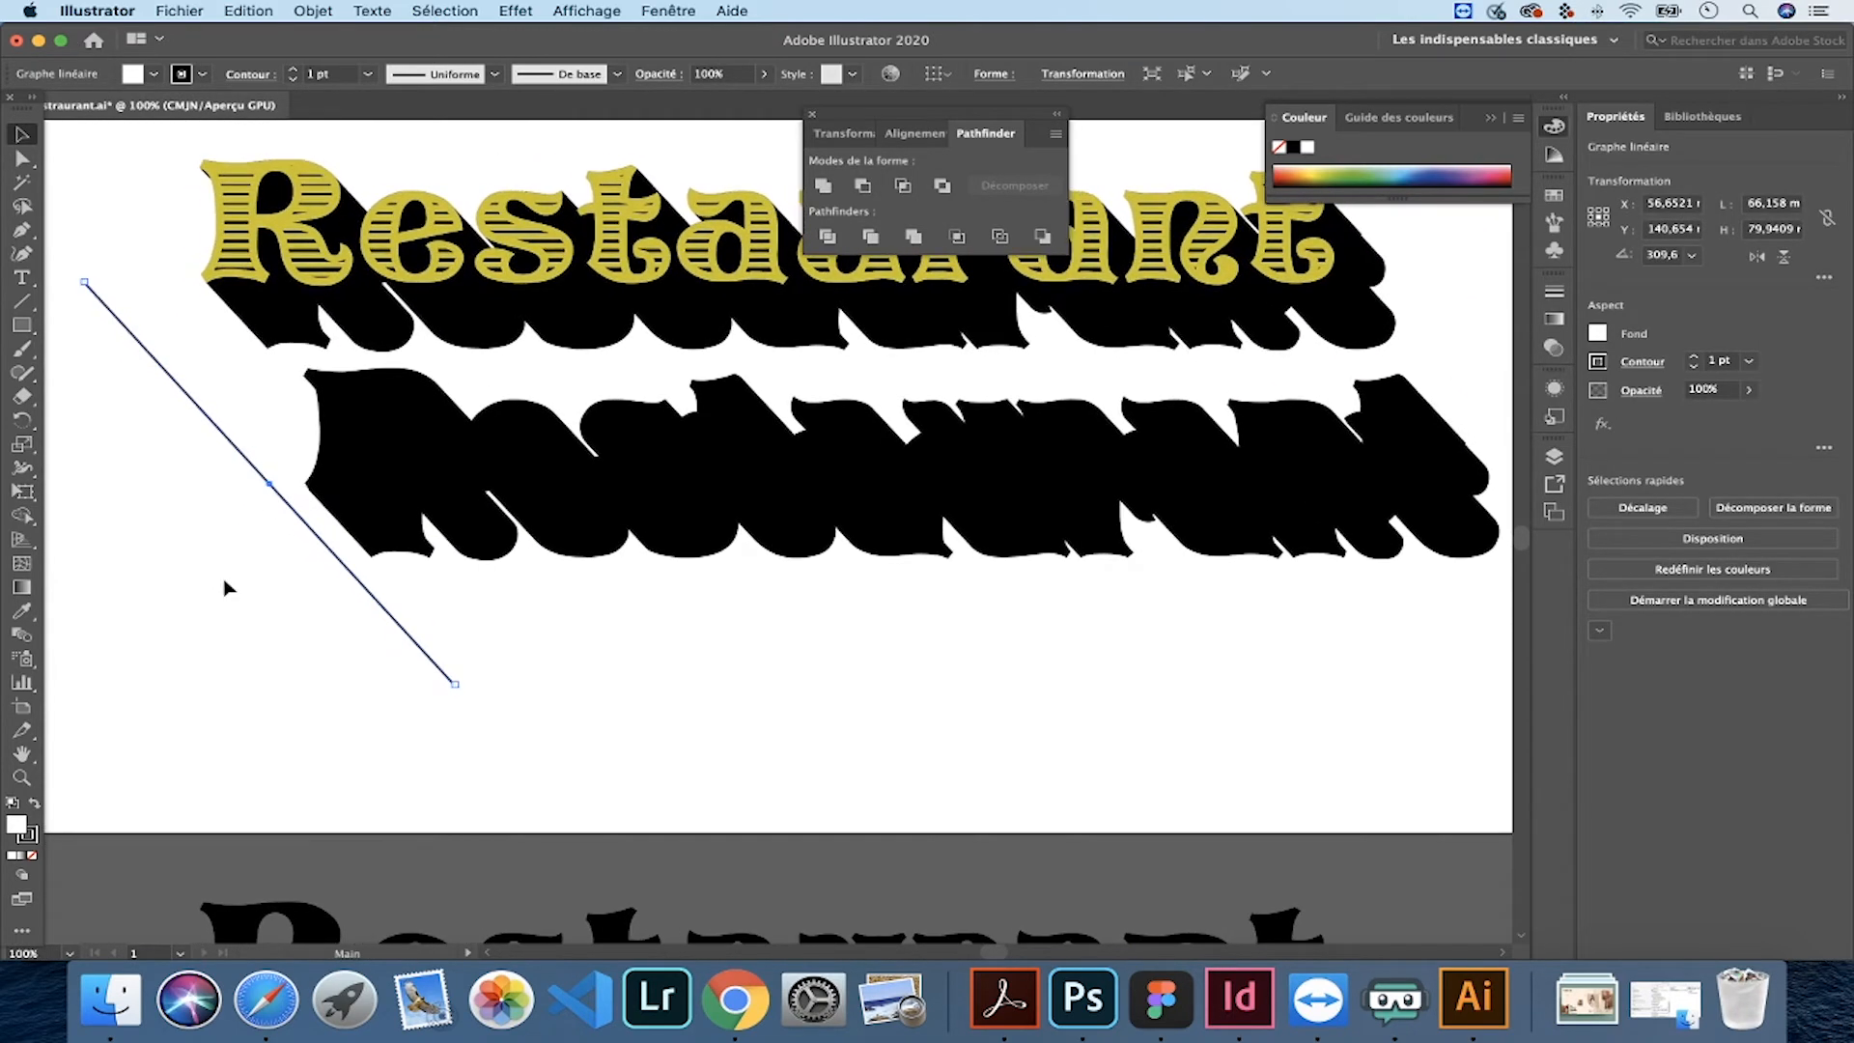
key("super+minus")
left_click_drag(860, 596, 505, 622)
key("super+d")
key("super+z")
key("super+z")
- Duplicate the diagonal line horizontally to the far side of the shadow copy and create a blend between the two lines
left_click_drag(485, 625, 1358, 627)
left_click_drag(1397, 699, 430, 628)
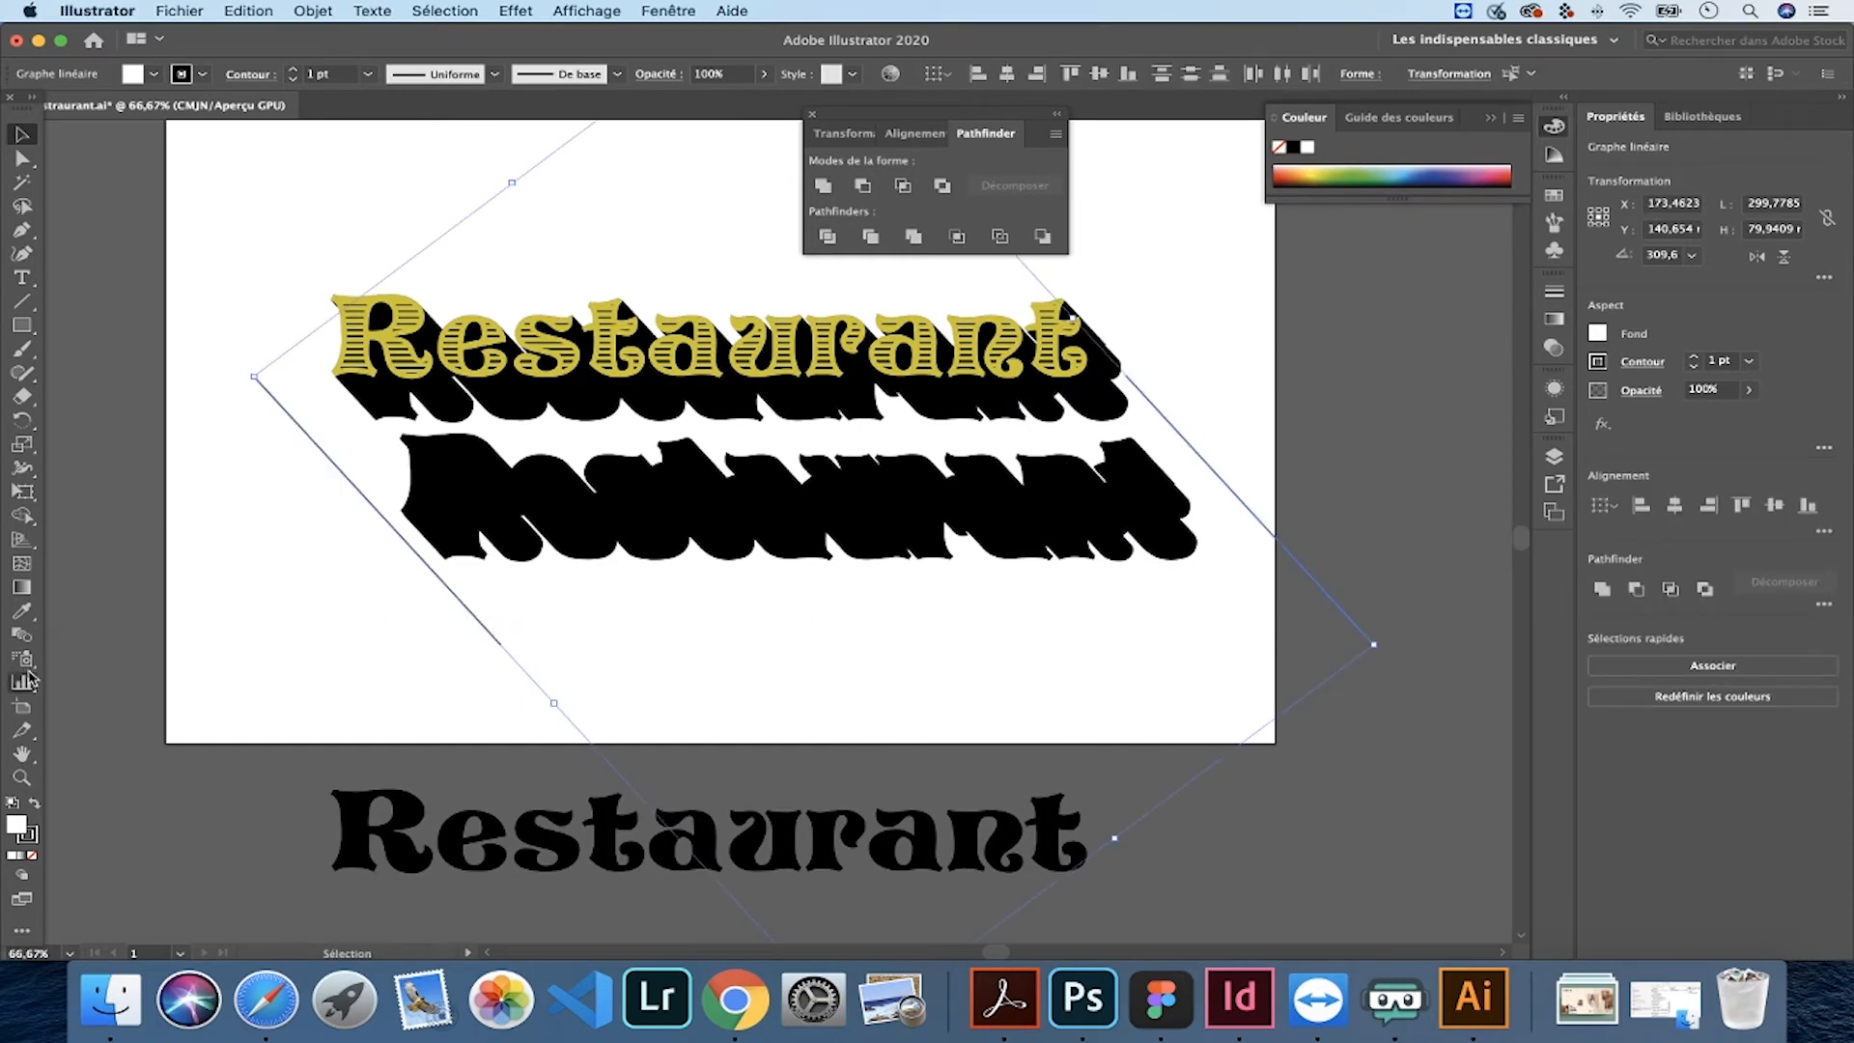
left_click(22, 636)
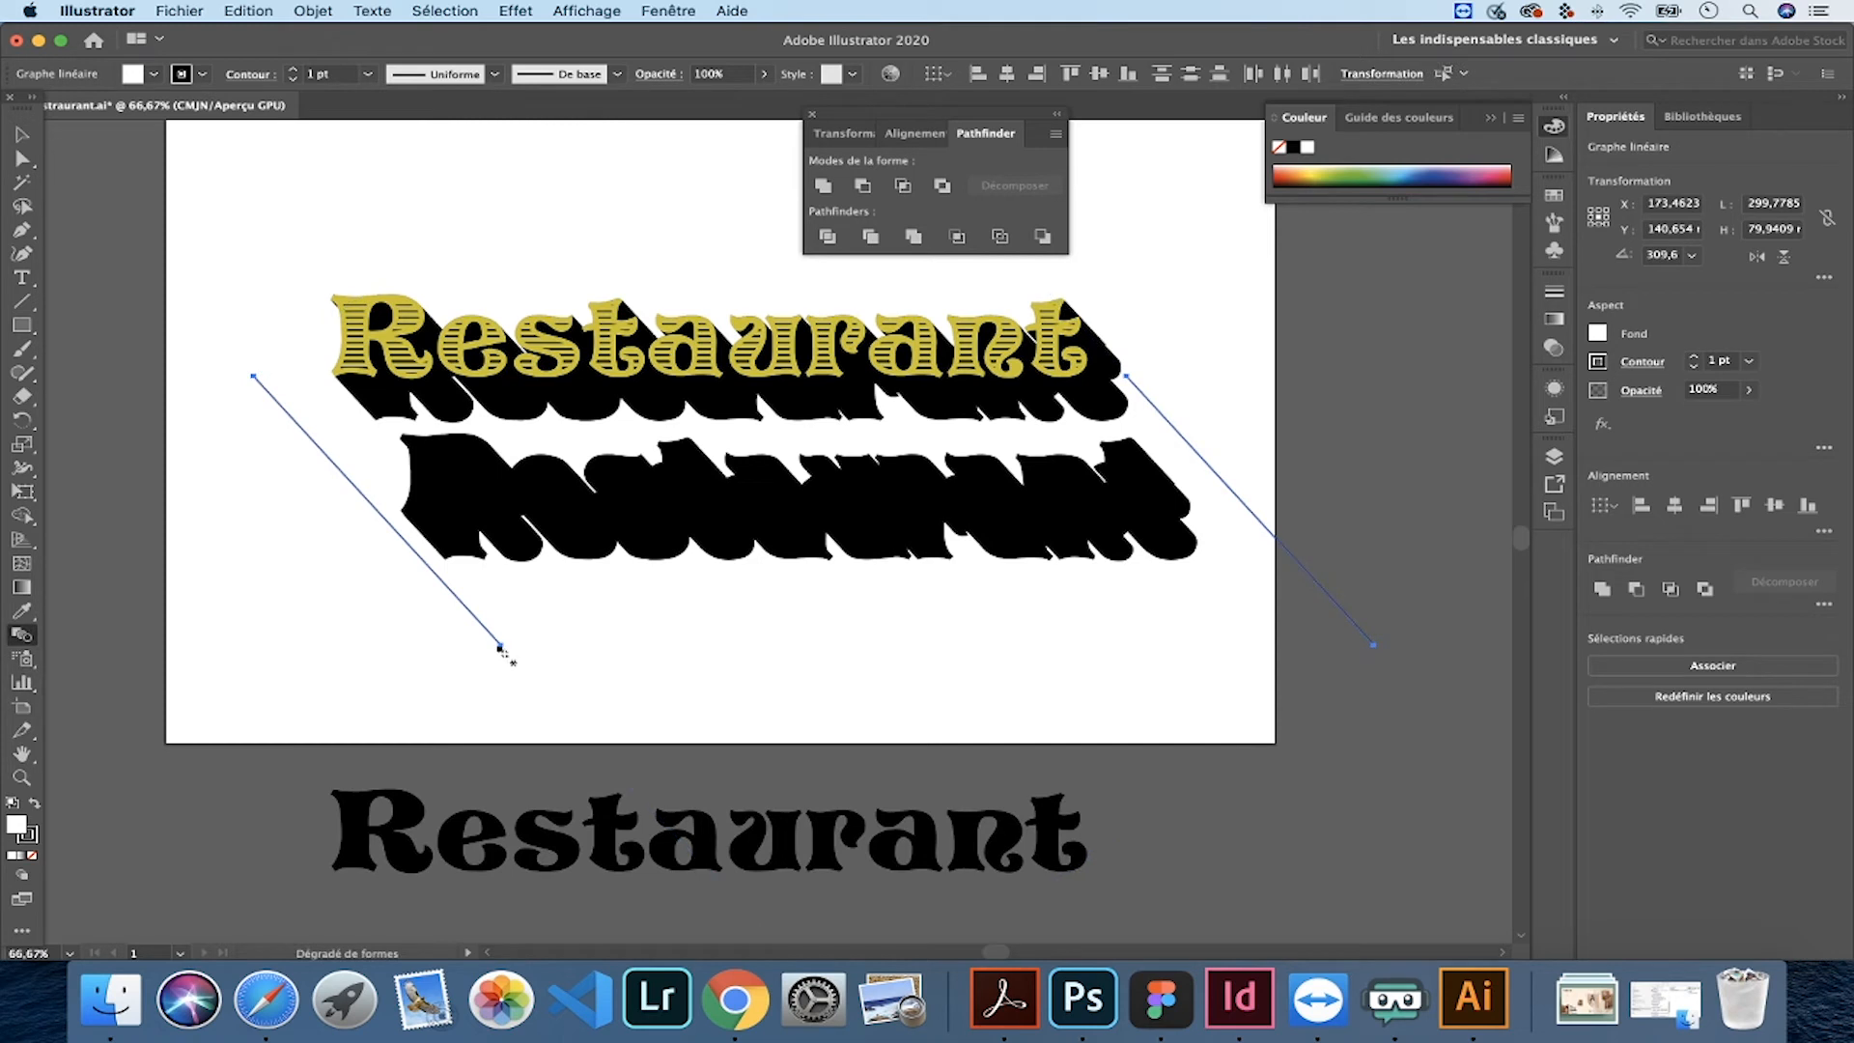
left_click(1369, 644)
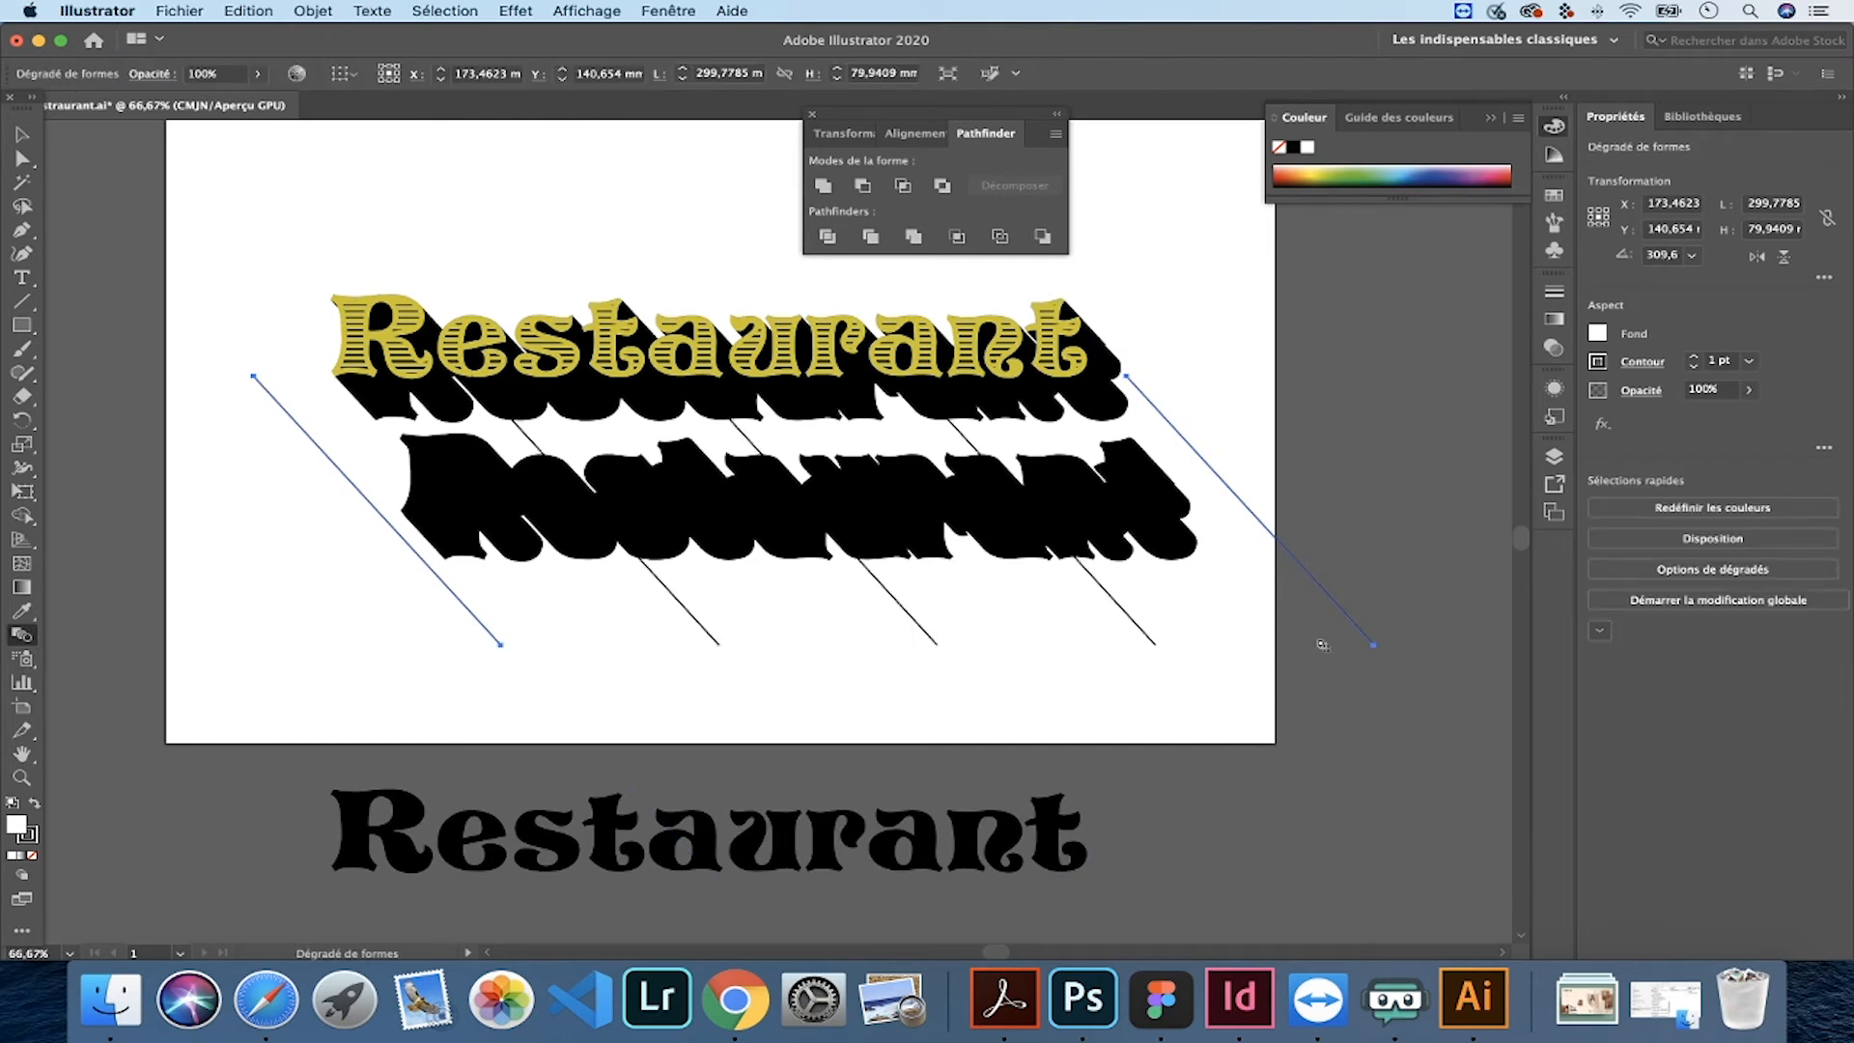
- Set the diagonal line blend to a specified number of steps, with preview on, and a value of 100
double_click(22, 635)
left_click(869, 444)
left_click(879, 461)
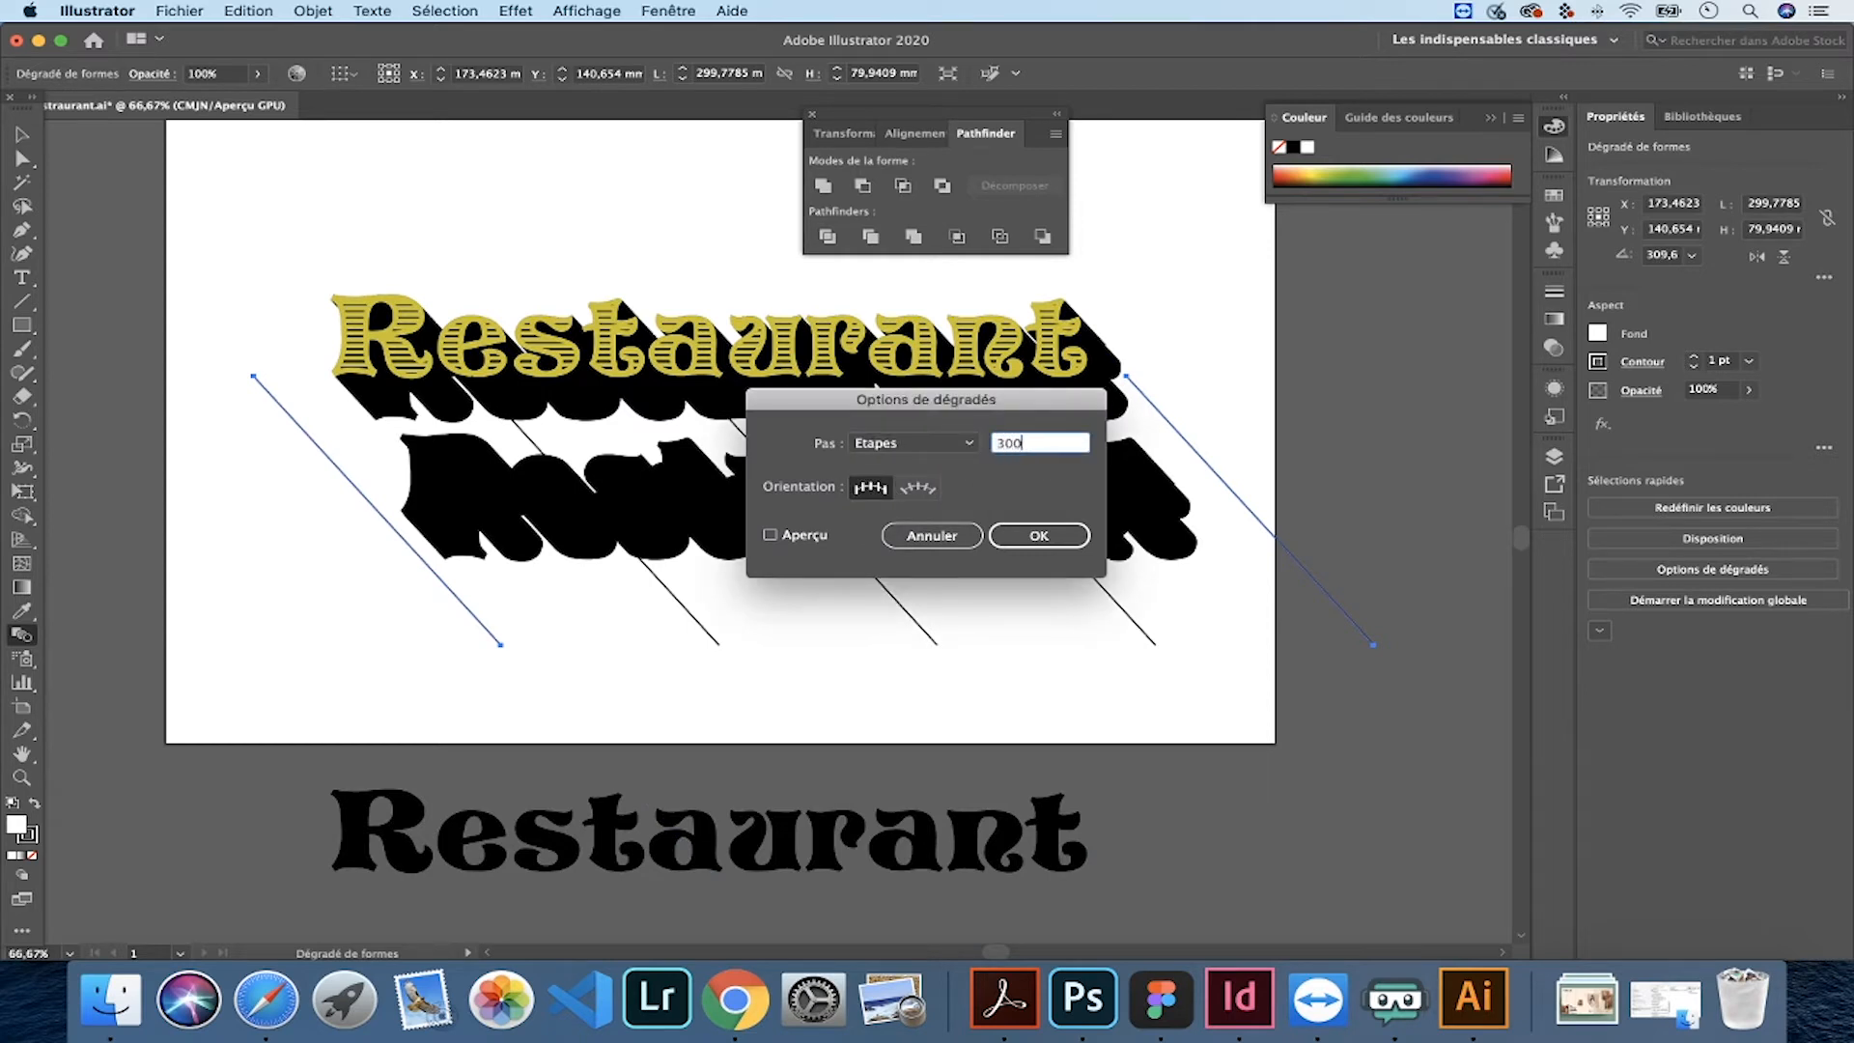
left_click(770, 534)
left_click(992, 445)
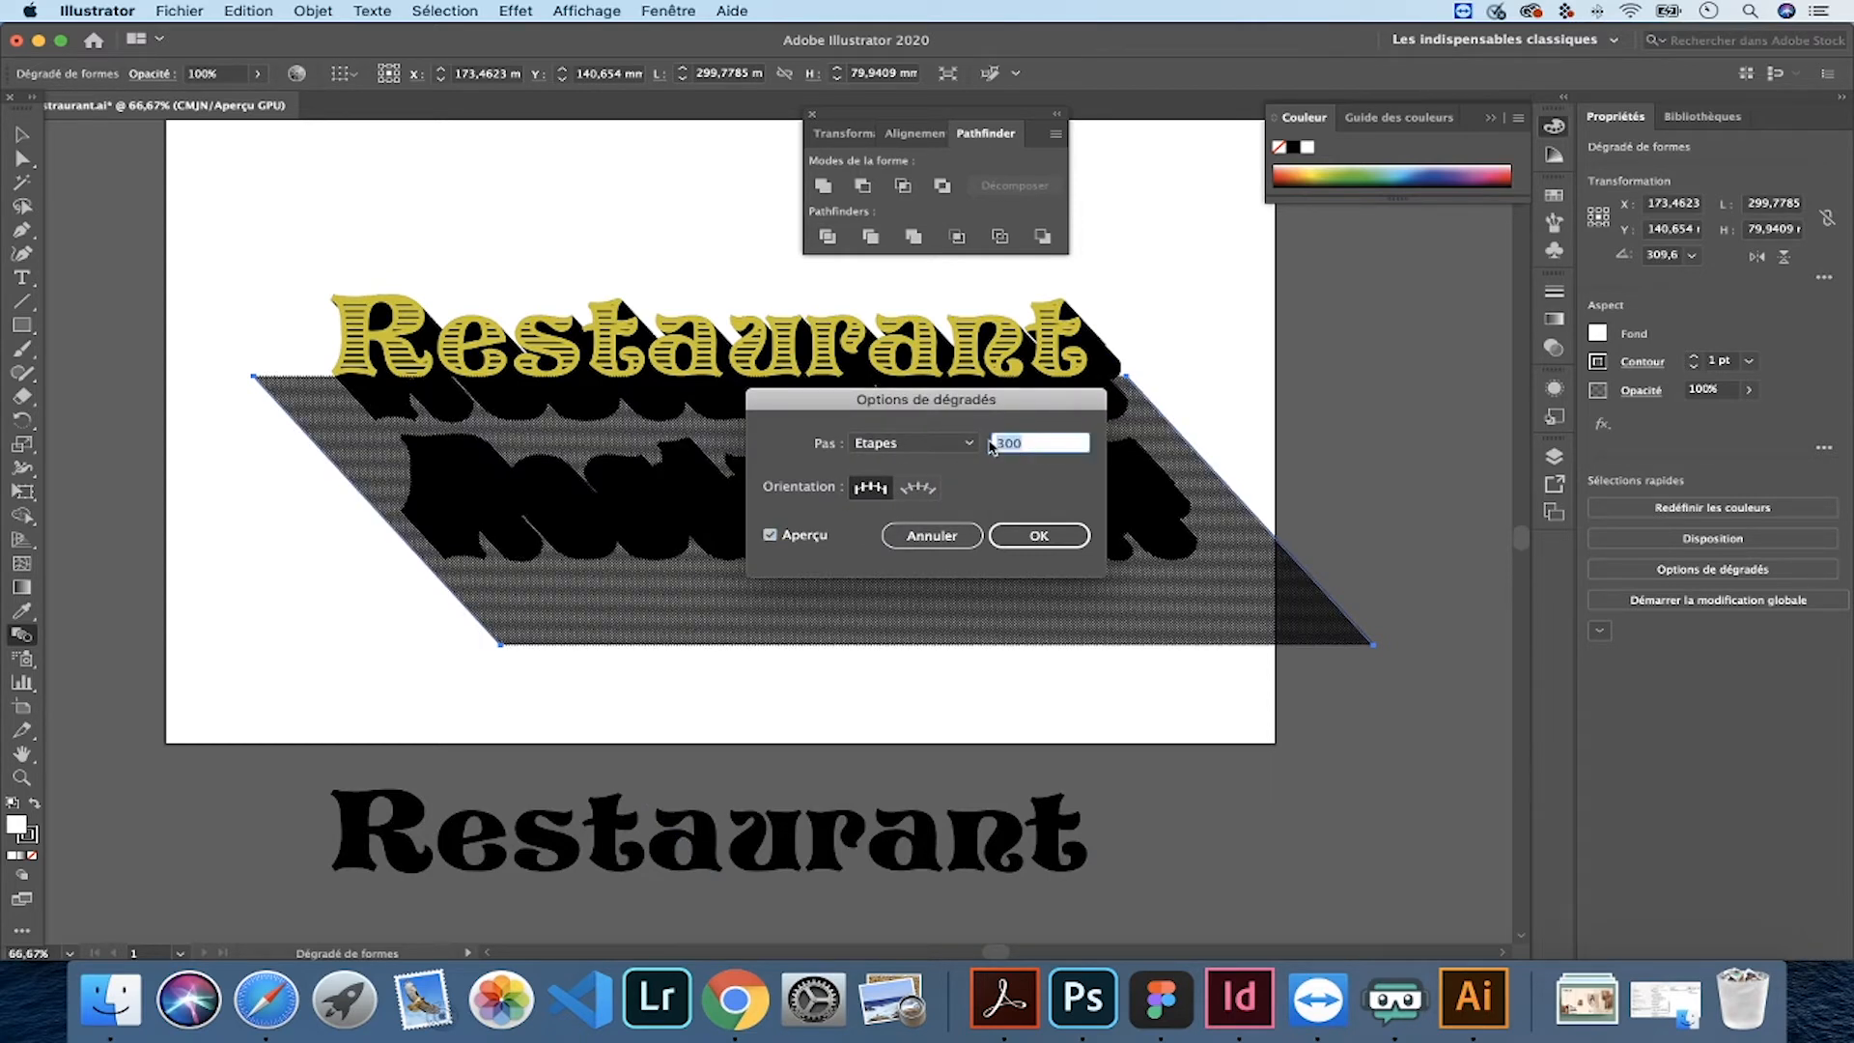
left_click(770, 539)
left_click(770, 539)
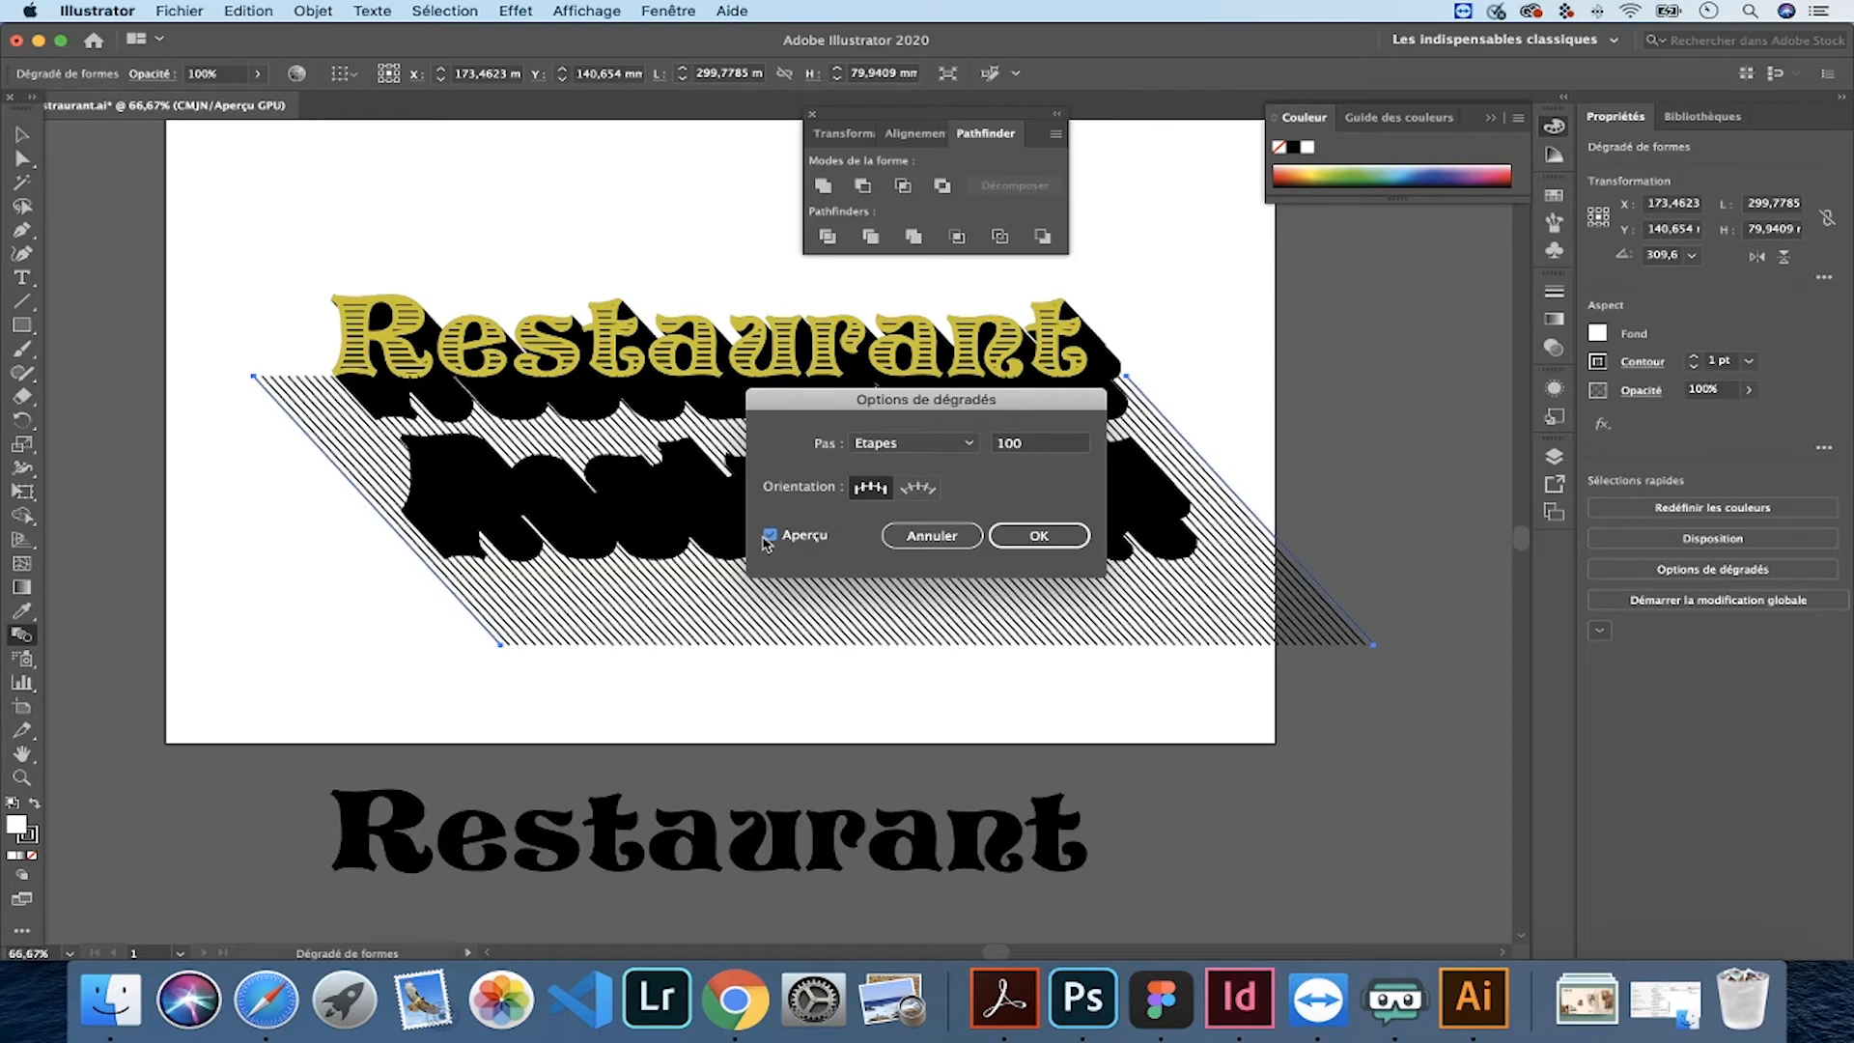
key("Return")
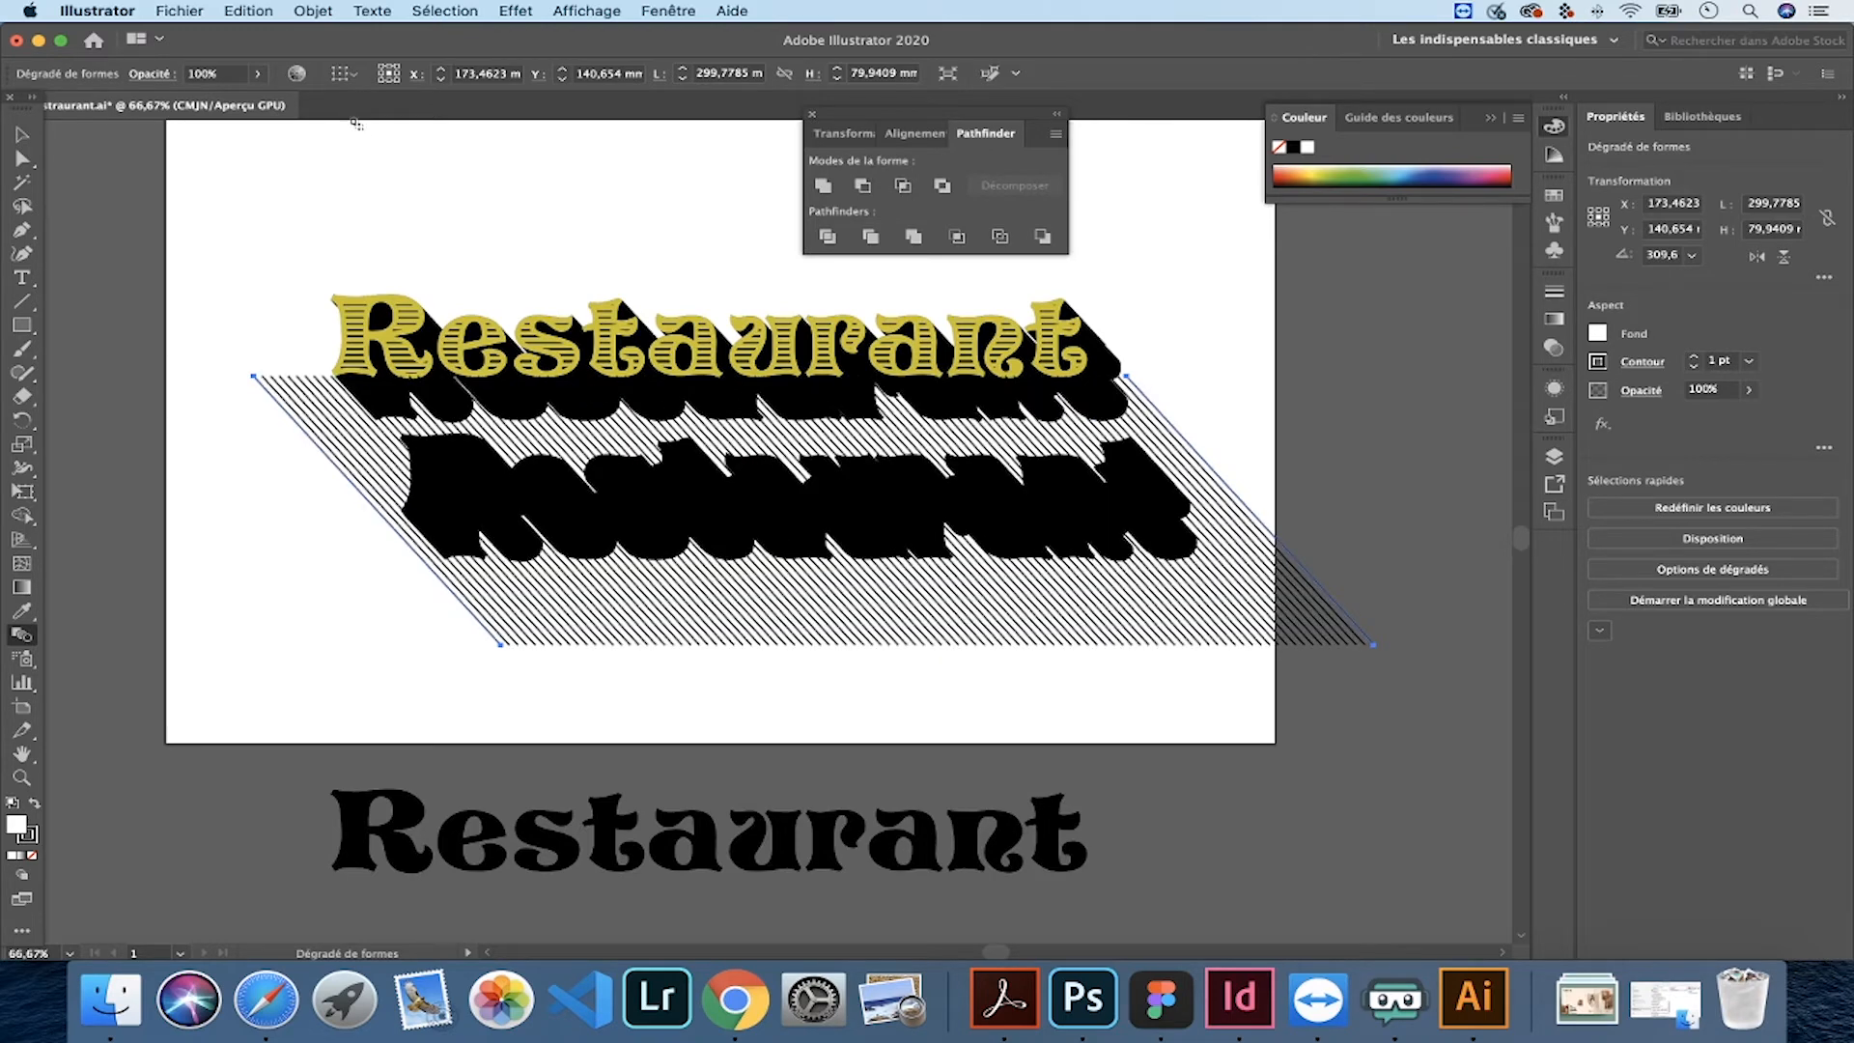
- Expand the diagonal line blend into separate lines and send the group to the back
left_click(314, 10)
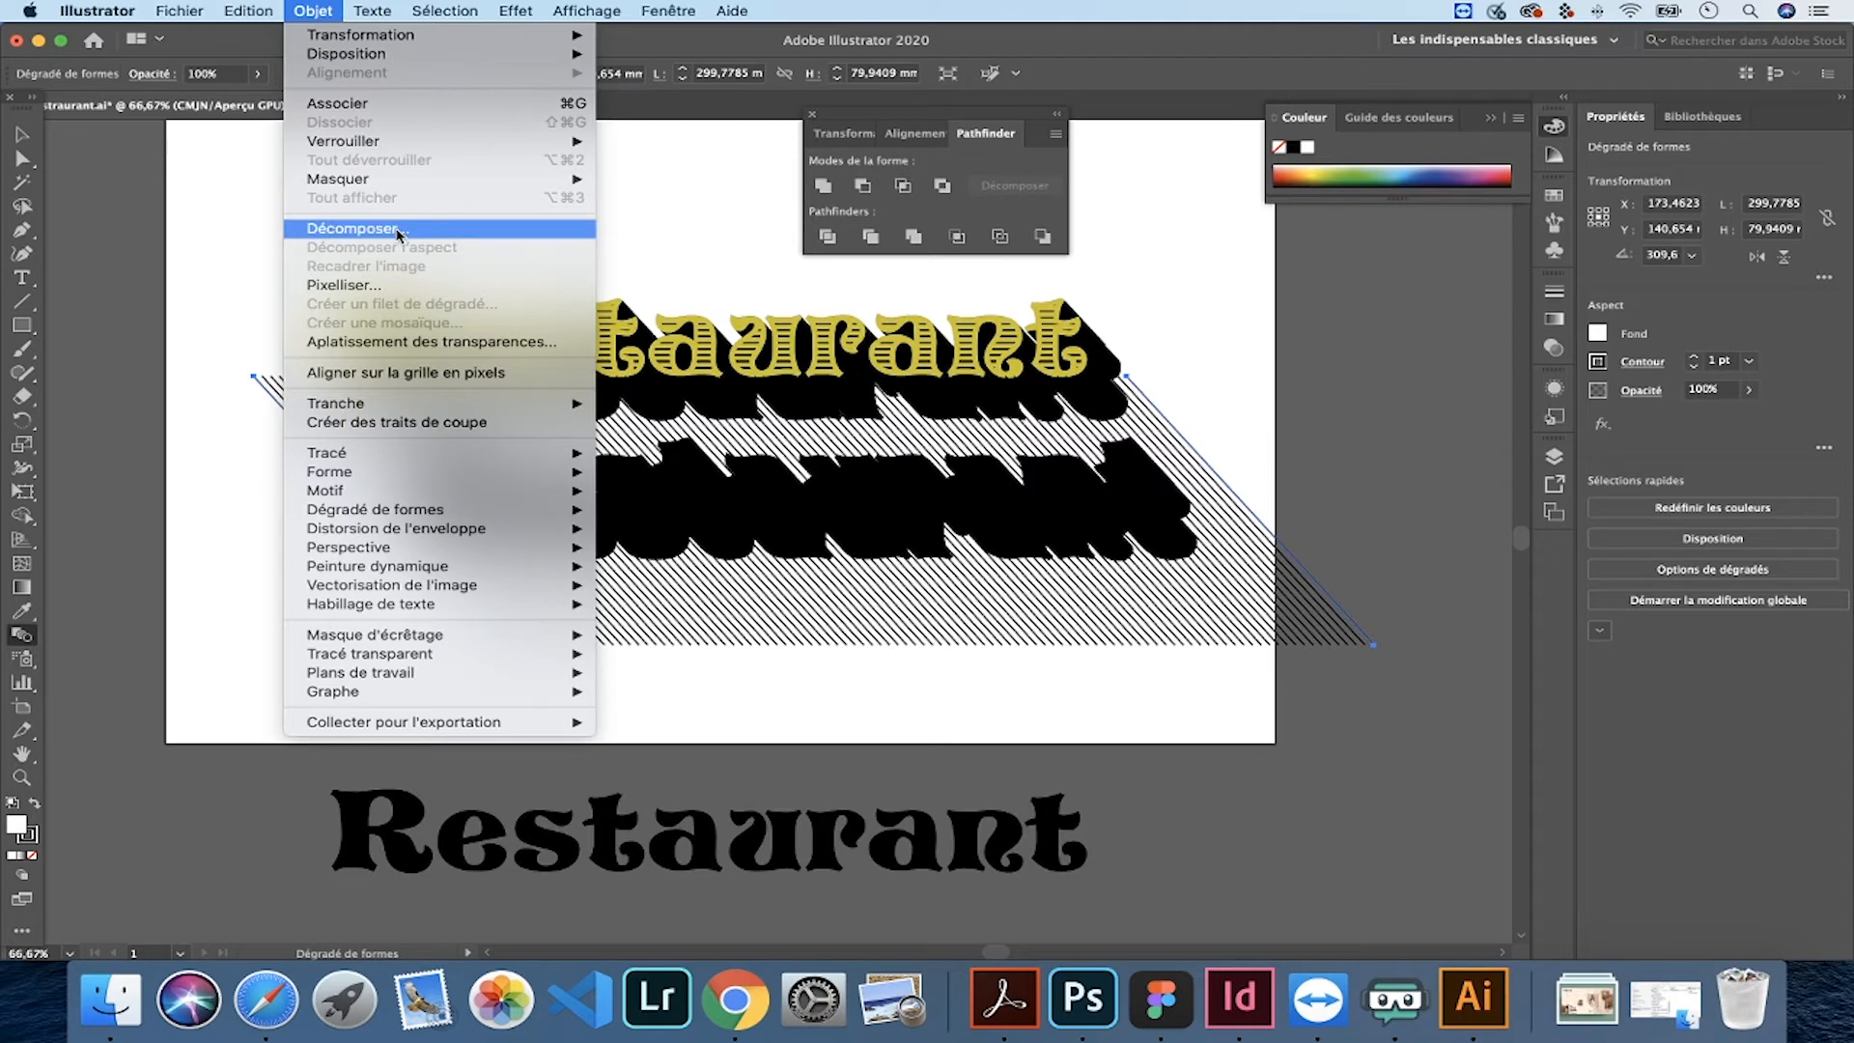
left_click(399, 232)
left_click(1012, 587)
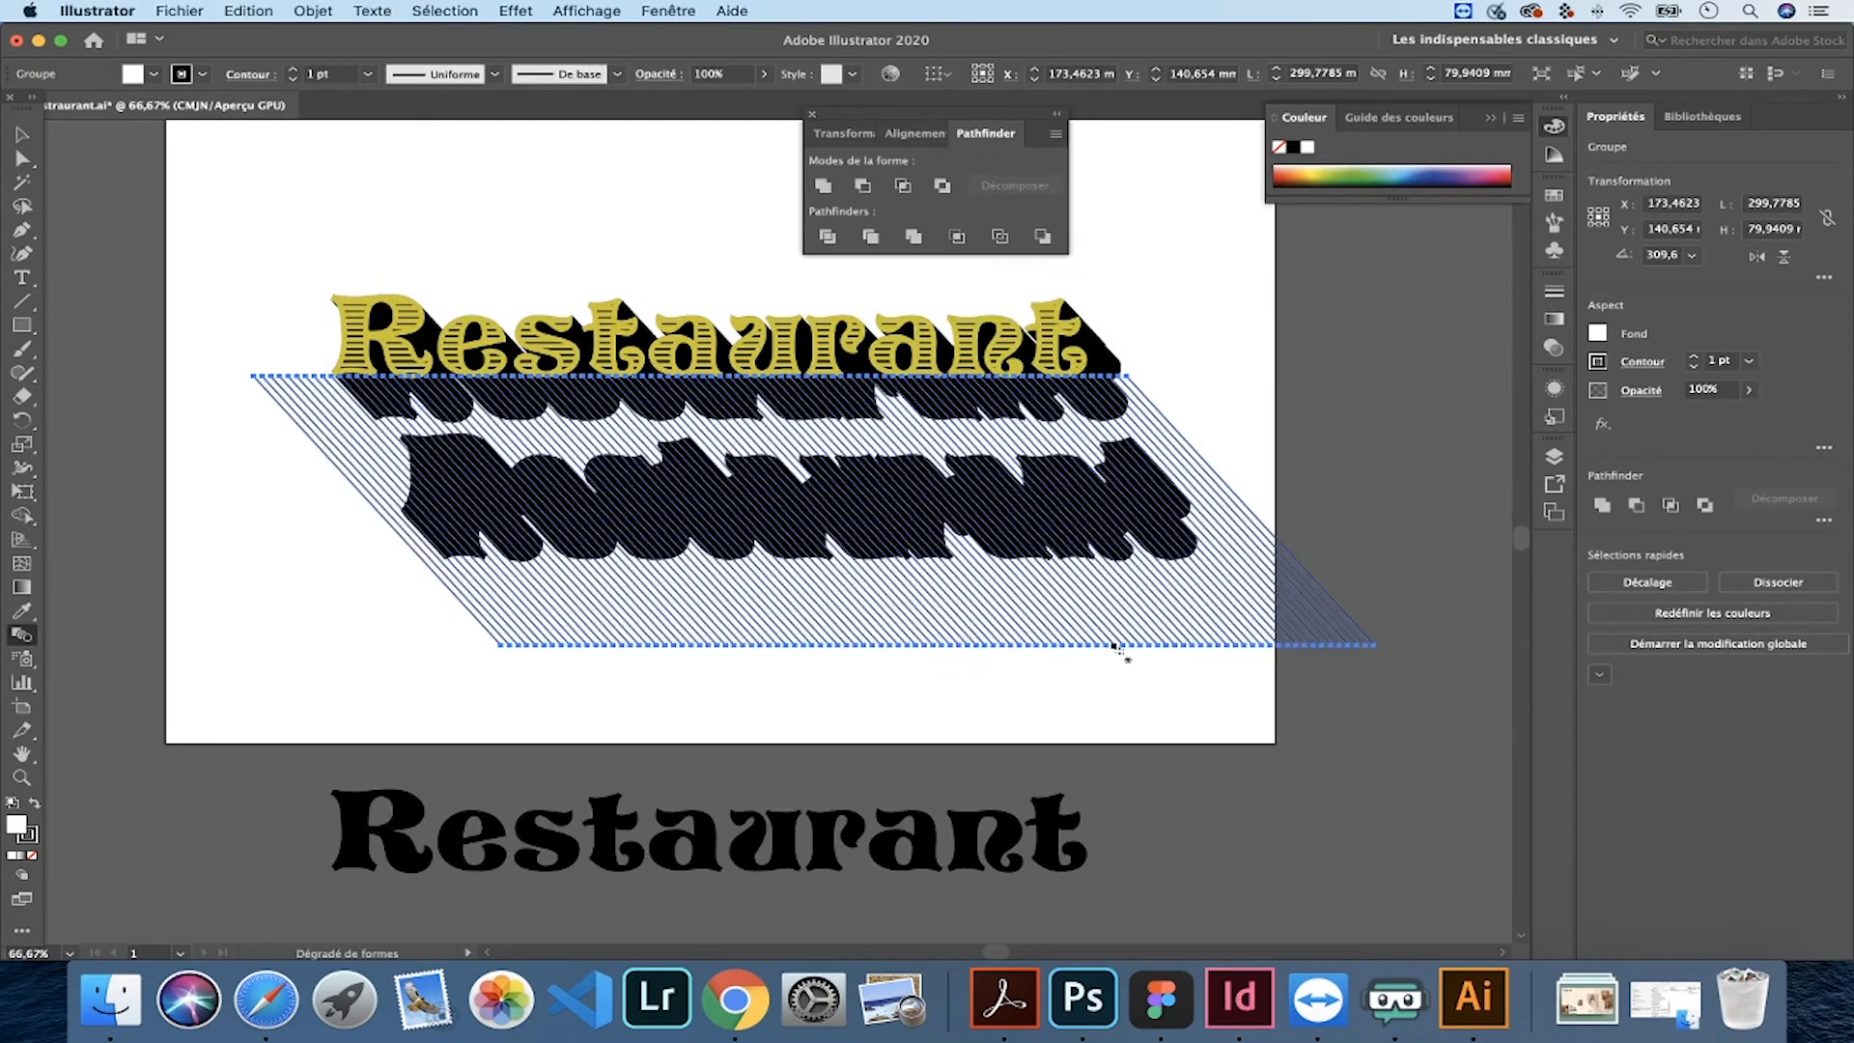
key("v")
left_click(818, 632)
left_click(819, 632)
right_click(821, 630)
mouse_move(951, 862)
left_click(1232, 907)
- Try intersecting the expanded diagonal lines with the black shadow copy
key("super+shift+g")
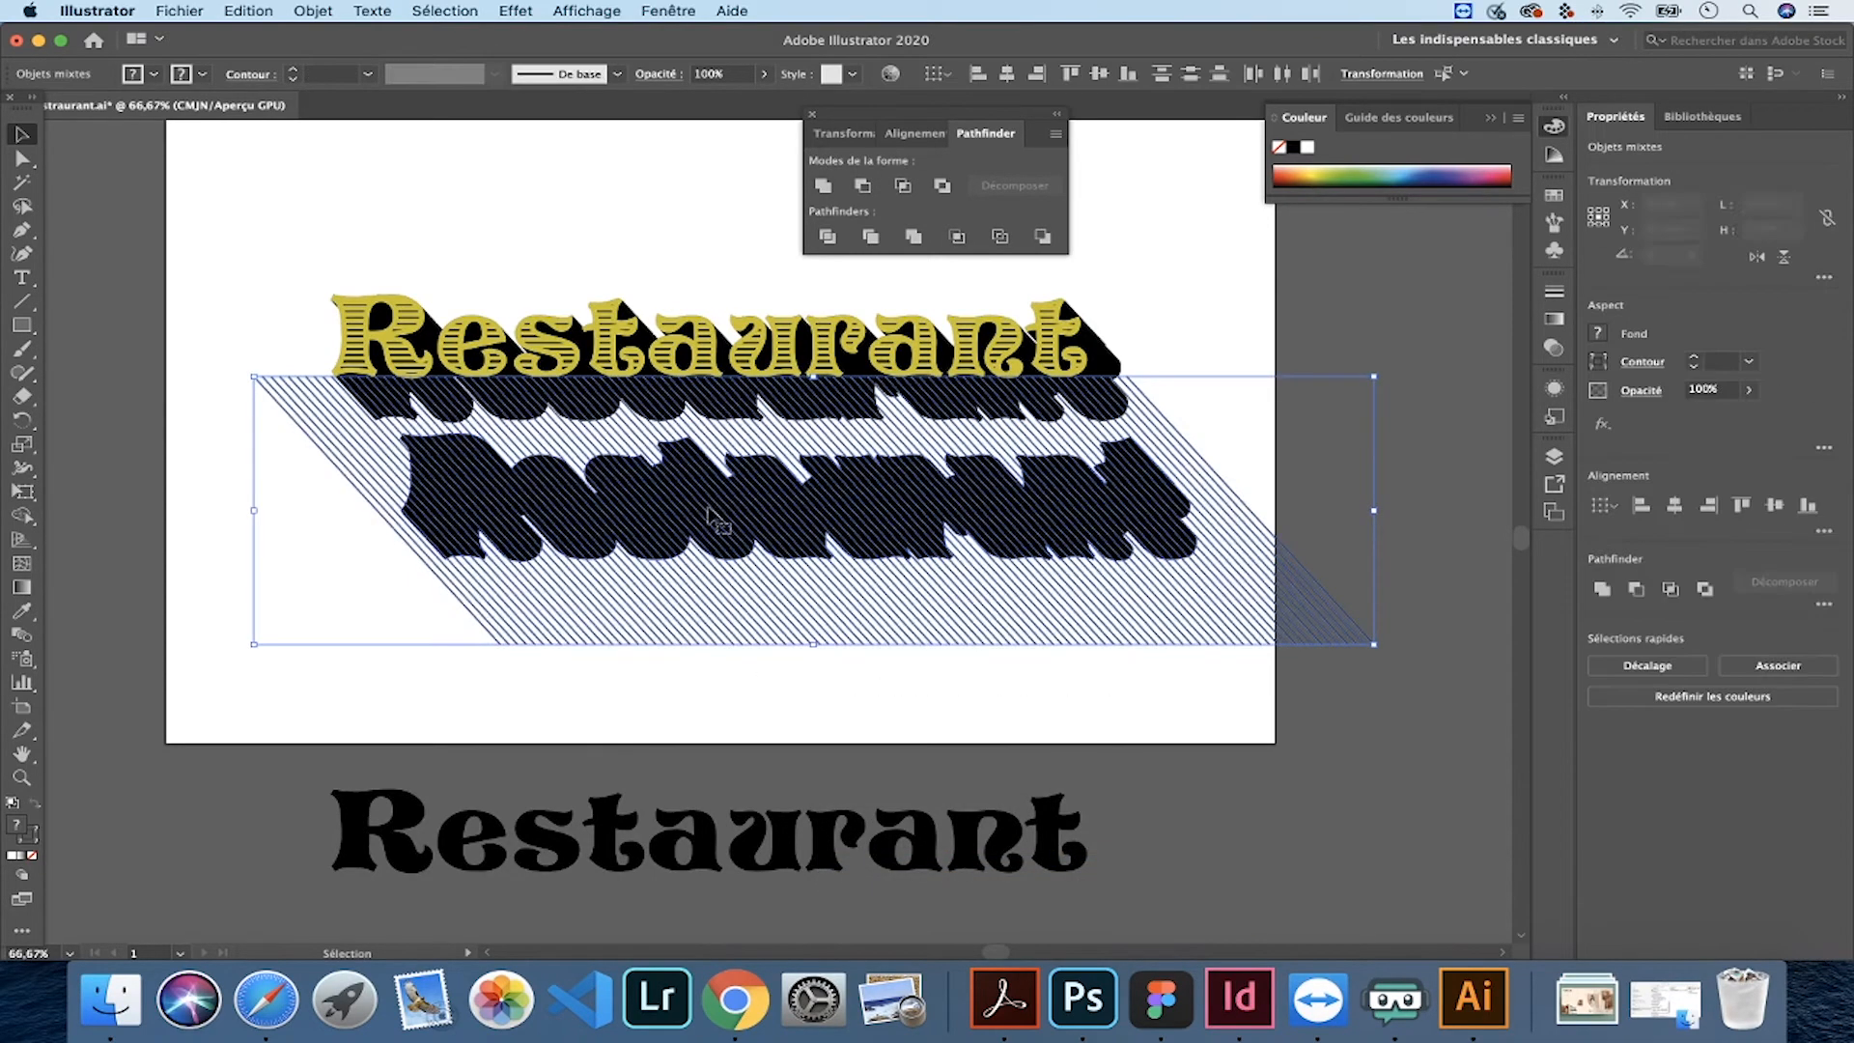
left_click(1670, 589)
left_click(1270, 709)
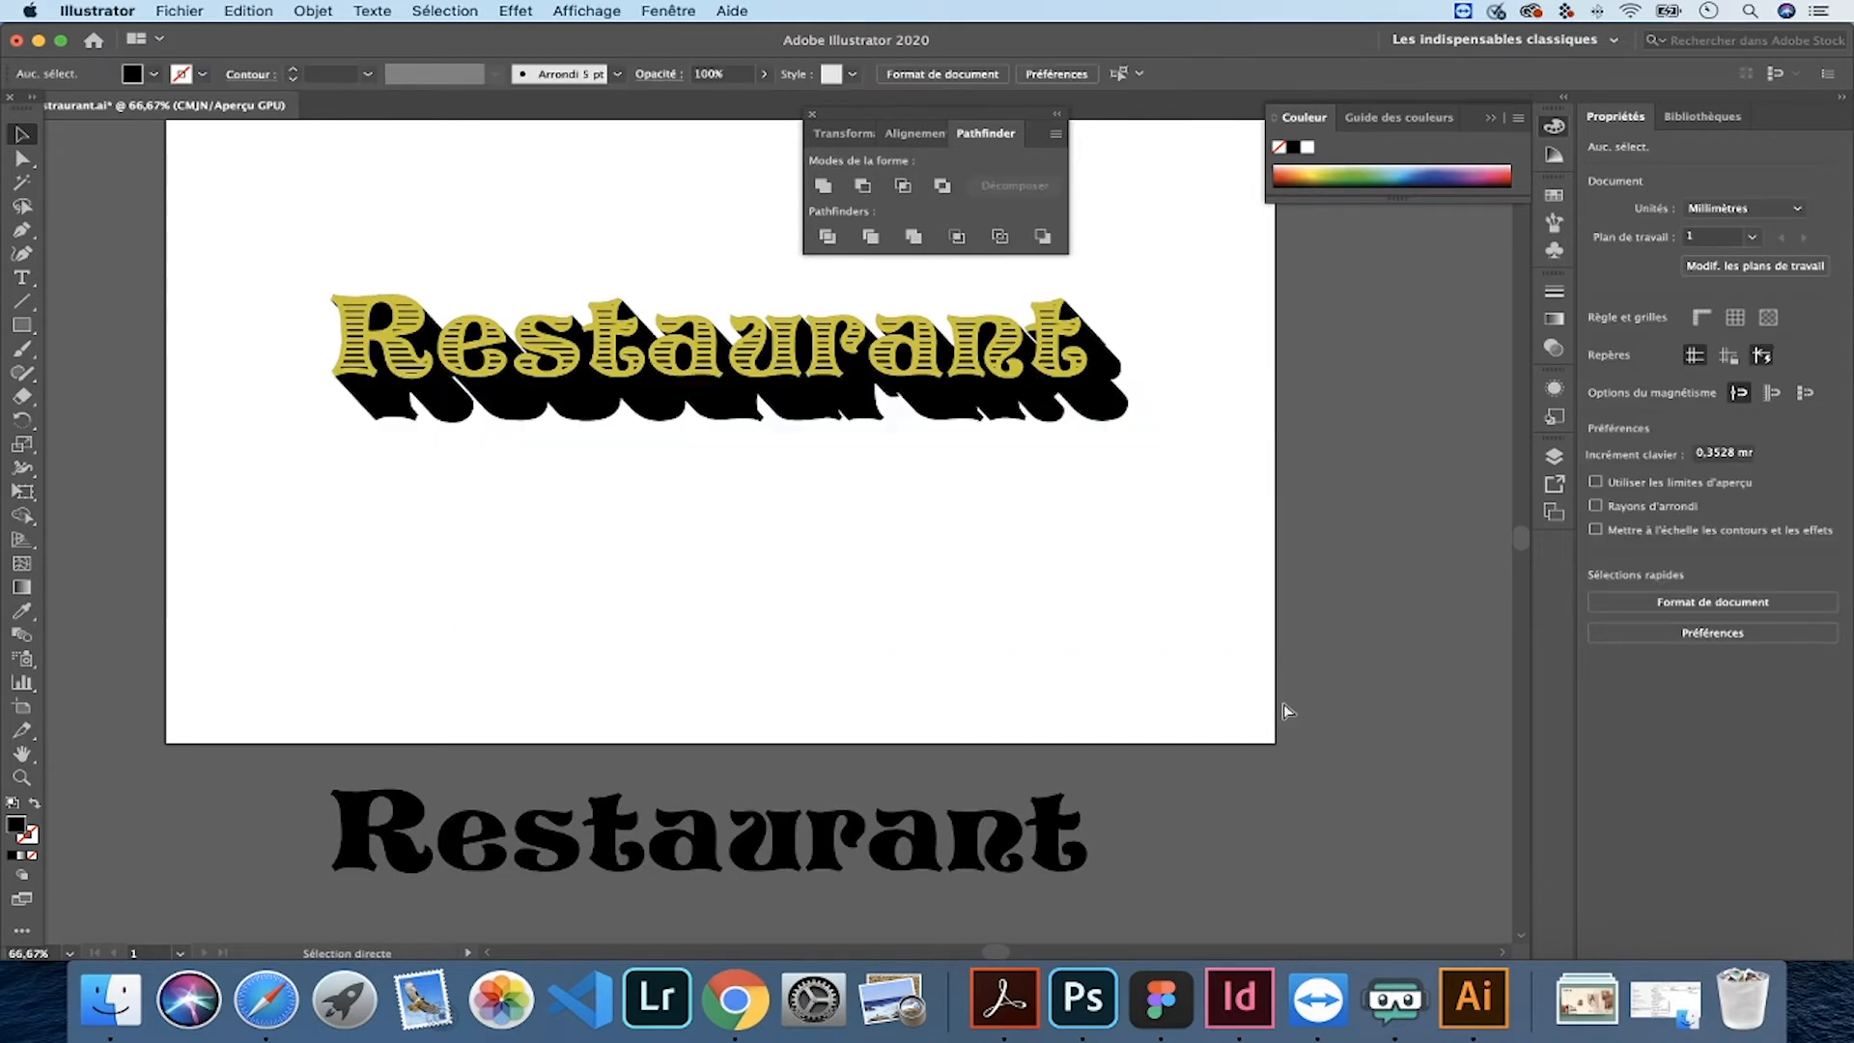
left_click(1081, 632)
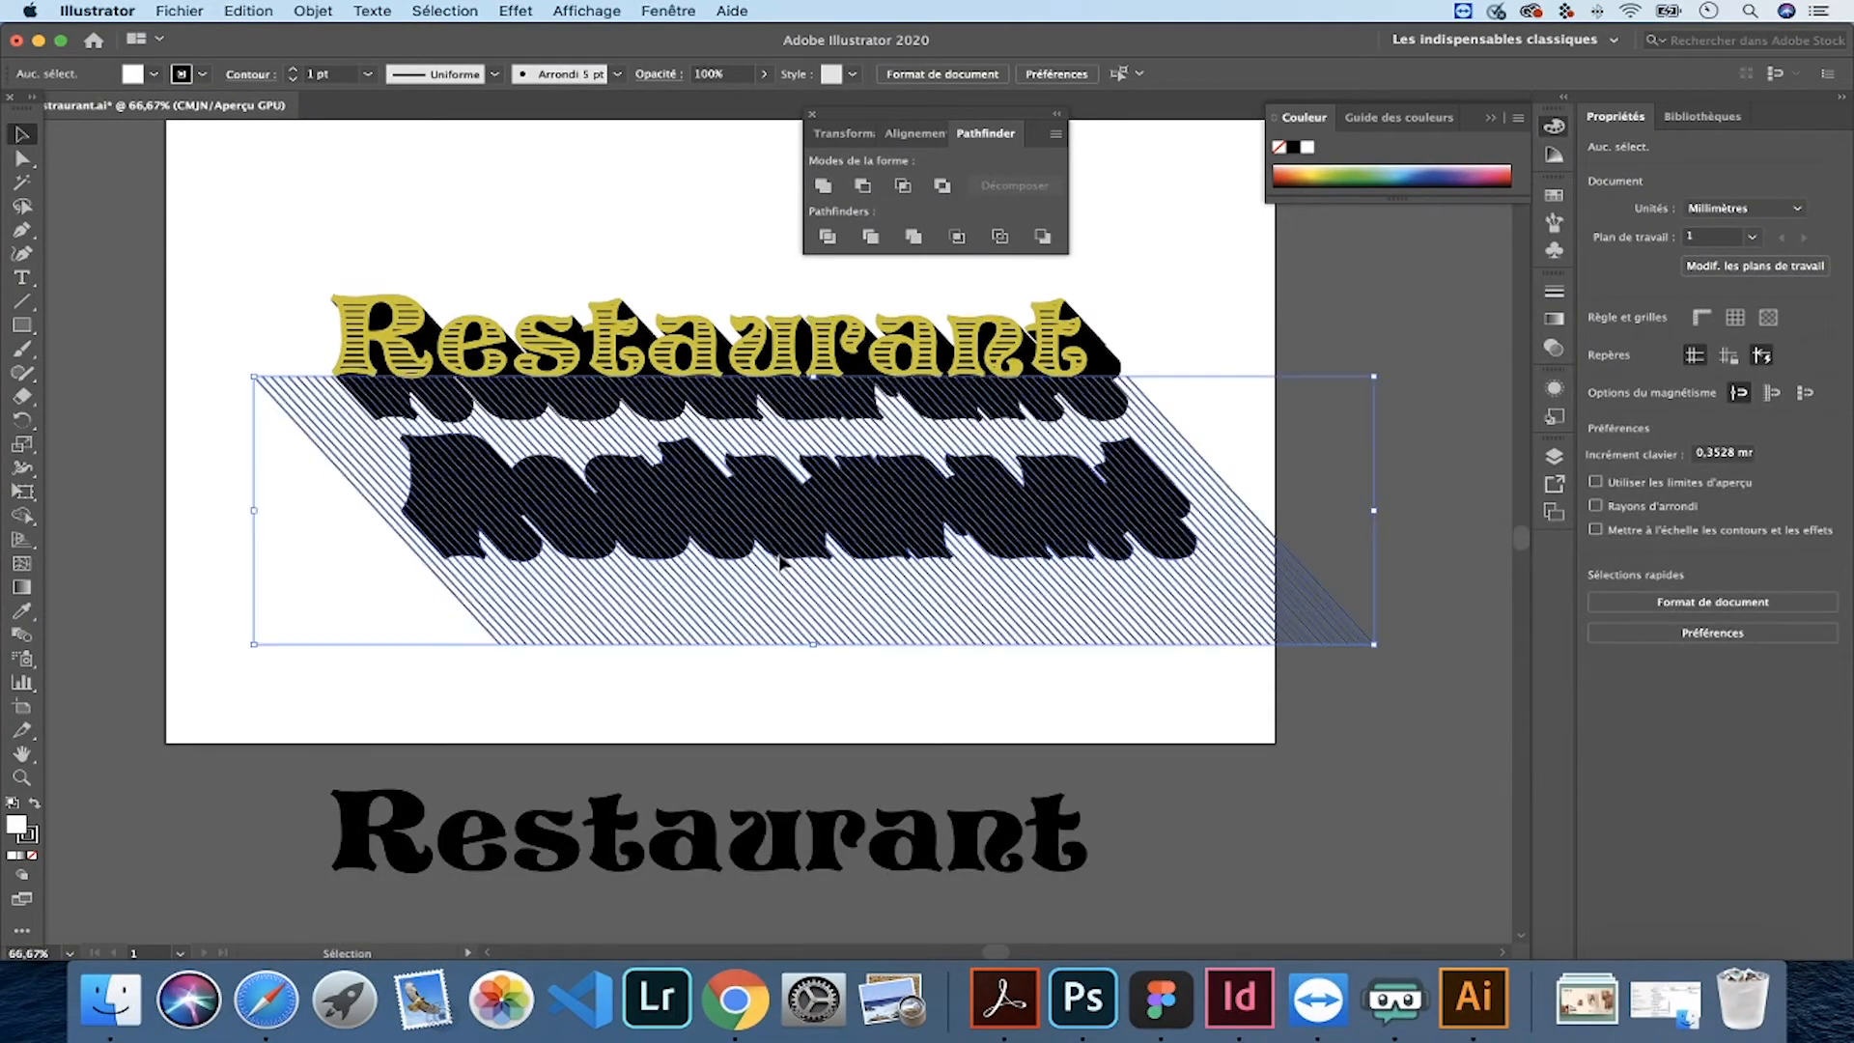
- Send the diagonal line group to the back and mask it with the shadow copy using a clipping mask
left_click(877, 704)
left_click(865, 642)
right_click(865, 643)
mouse_move(922, 862)
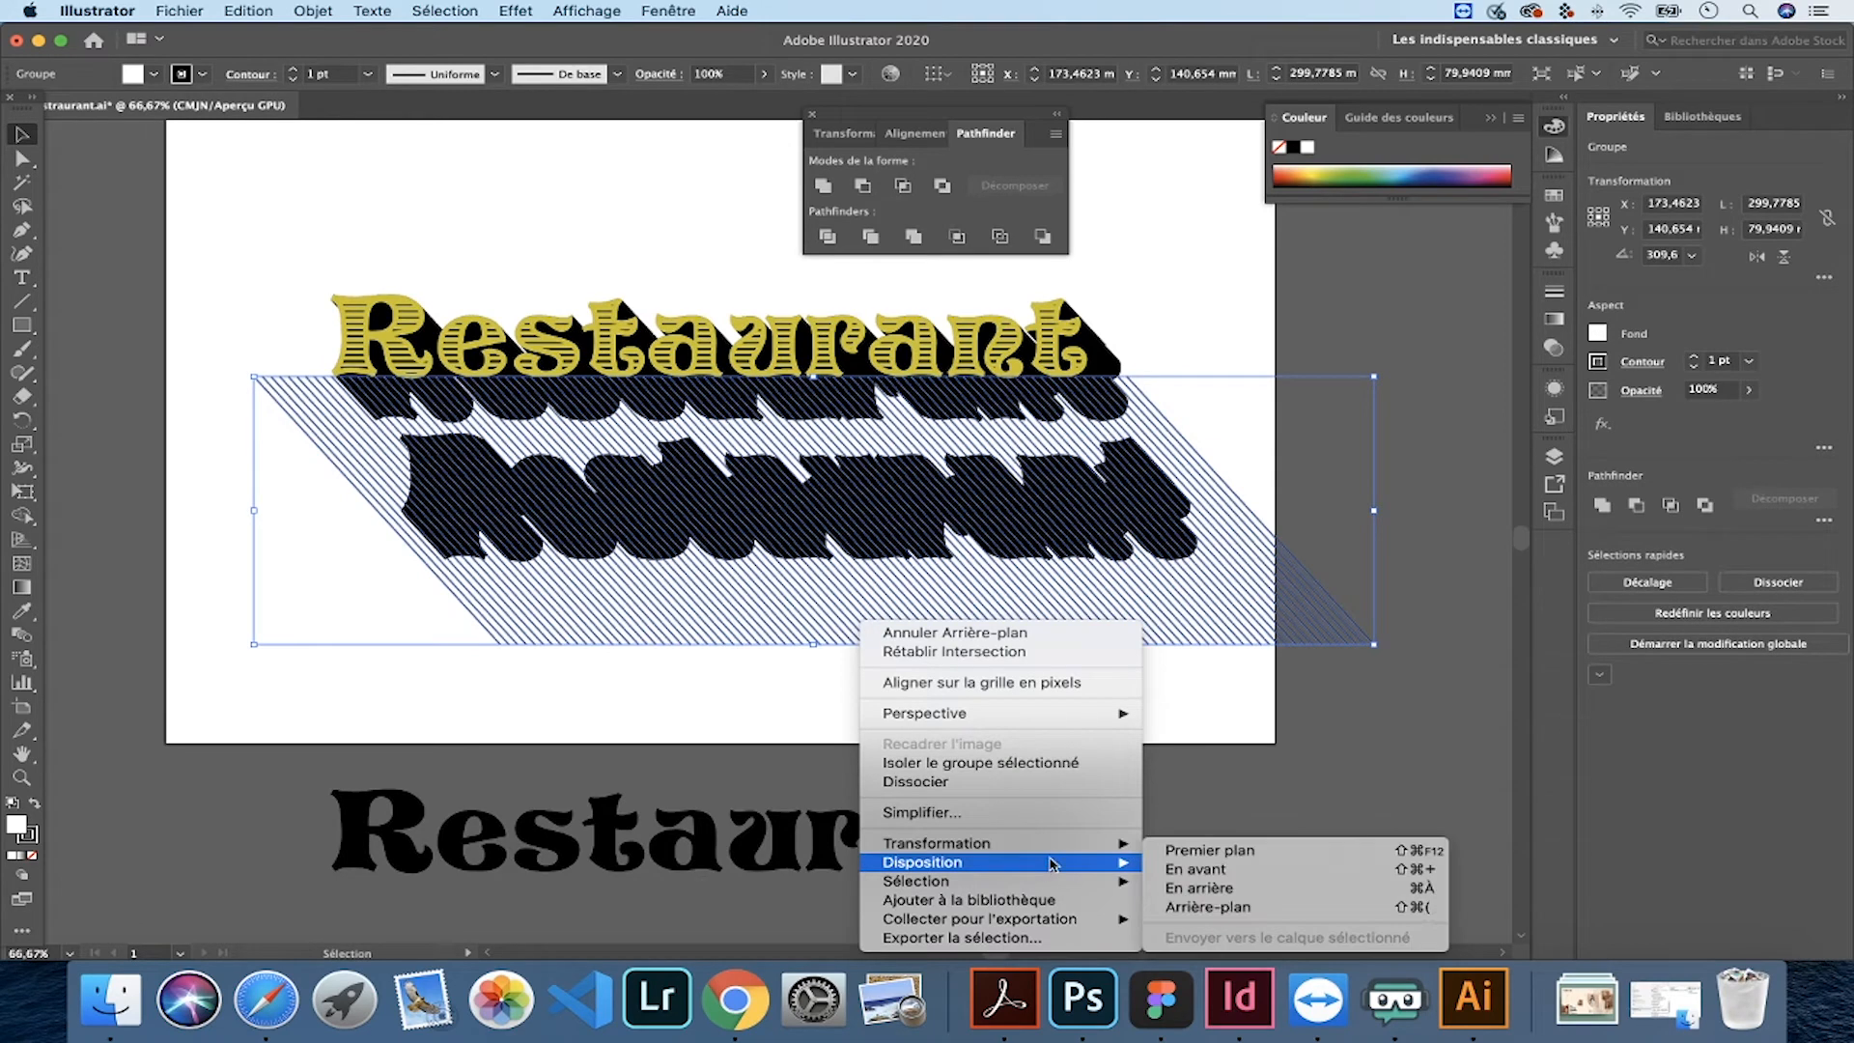
left_click(1200, 898)
left_click_drag(1058, 706, 657, 538)
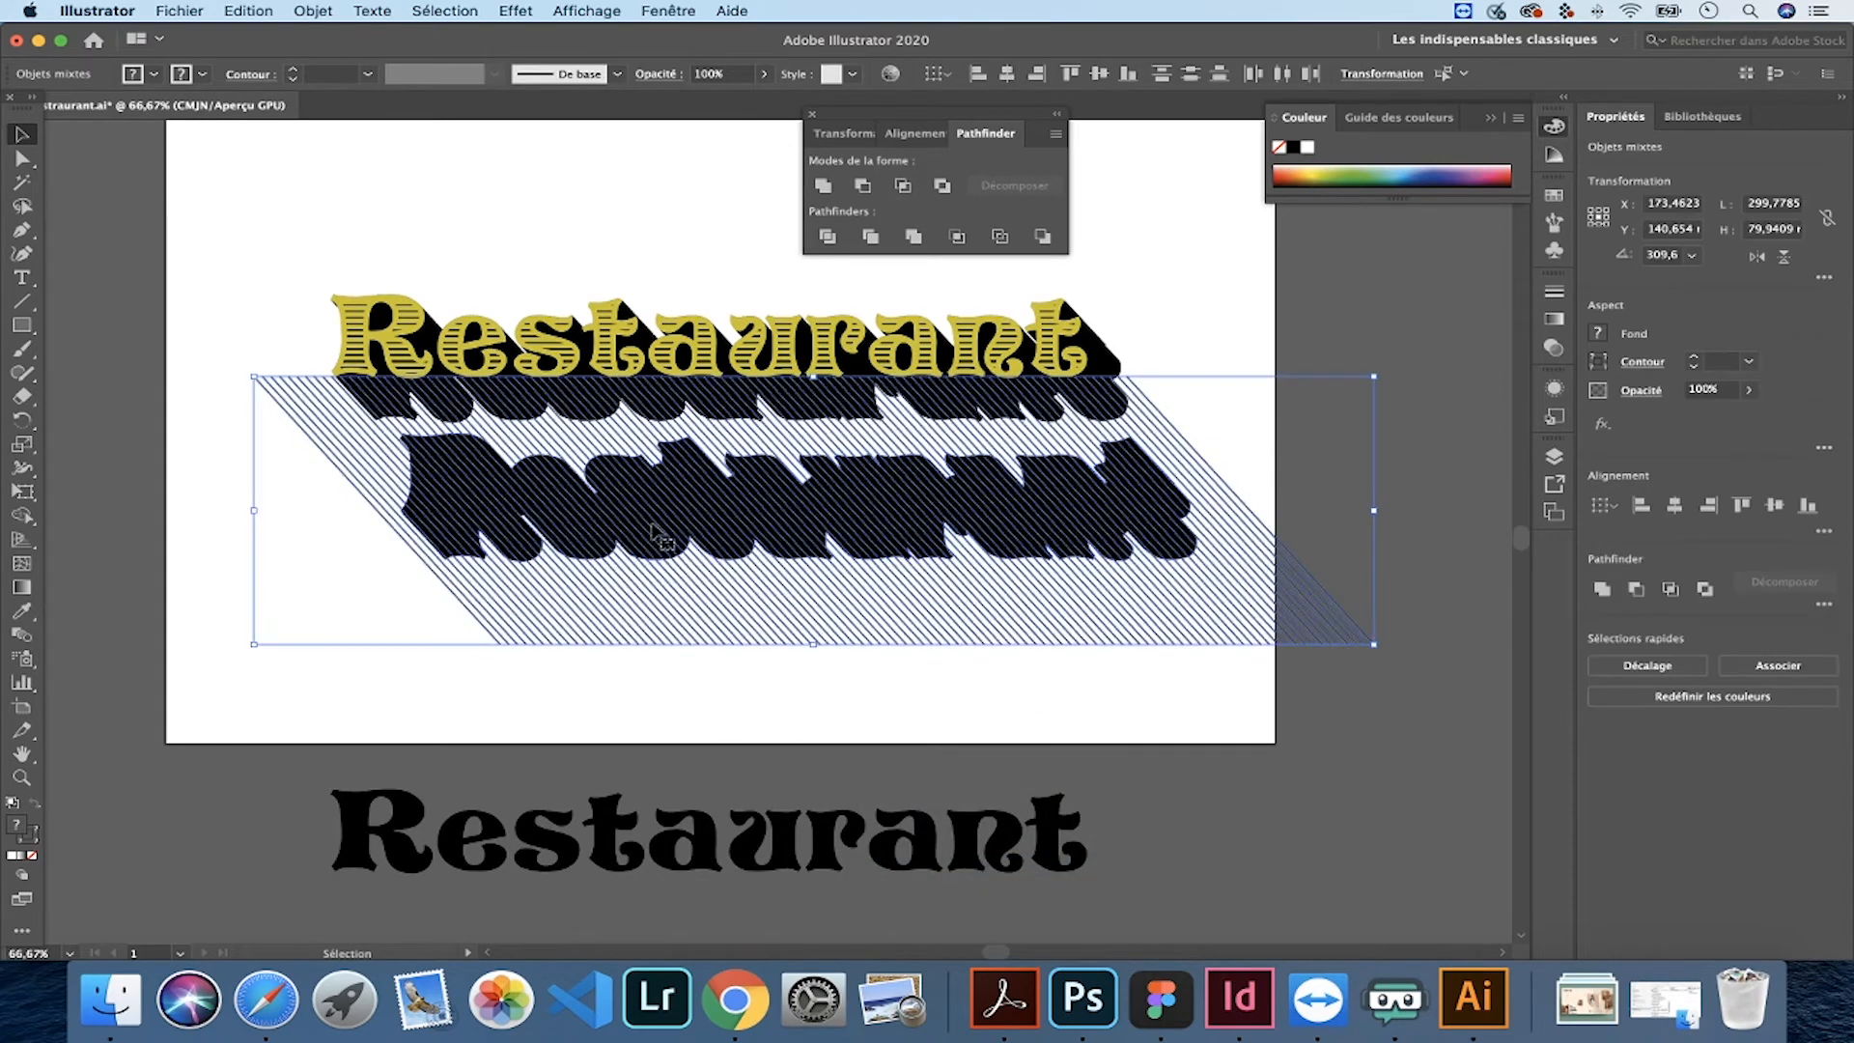
right_click(889, 529)
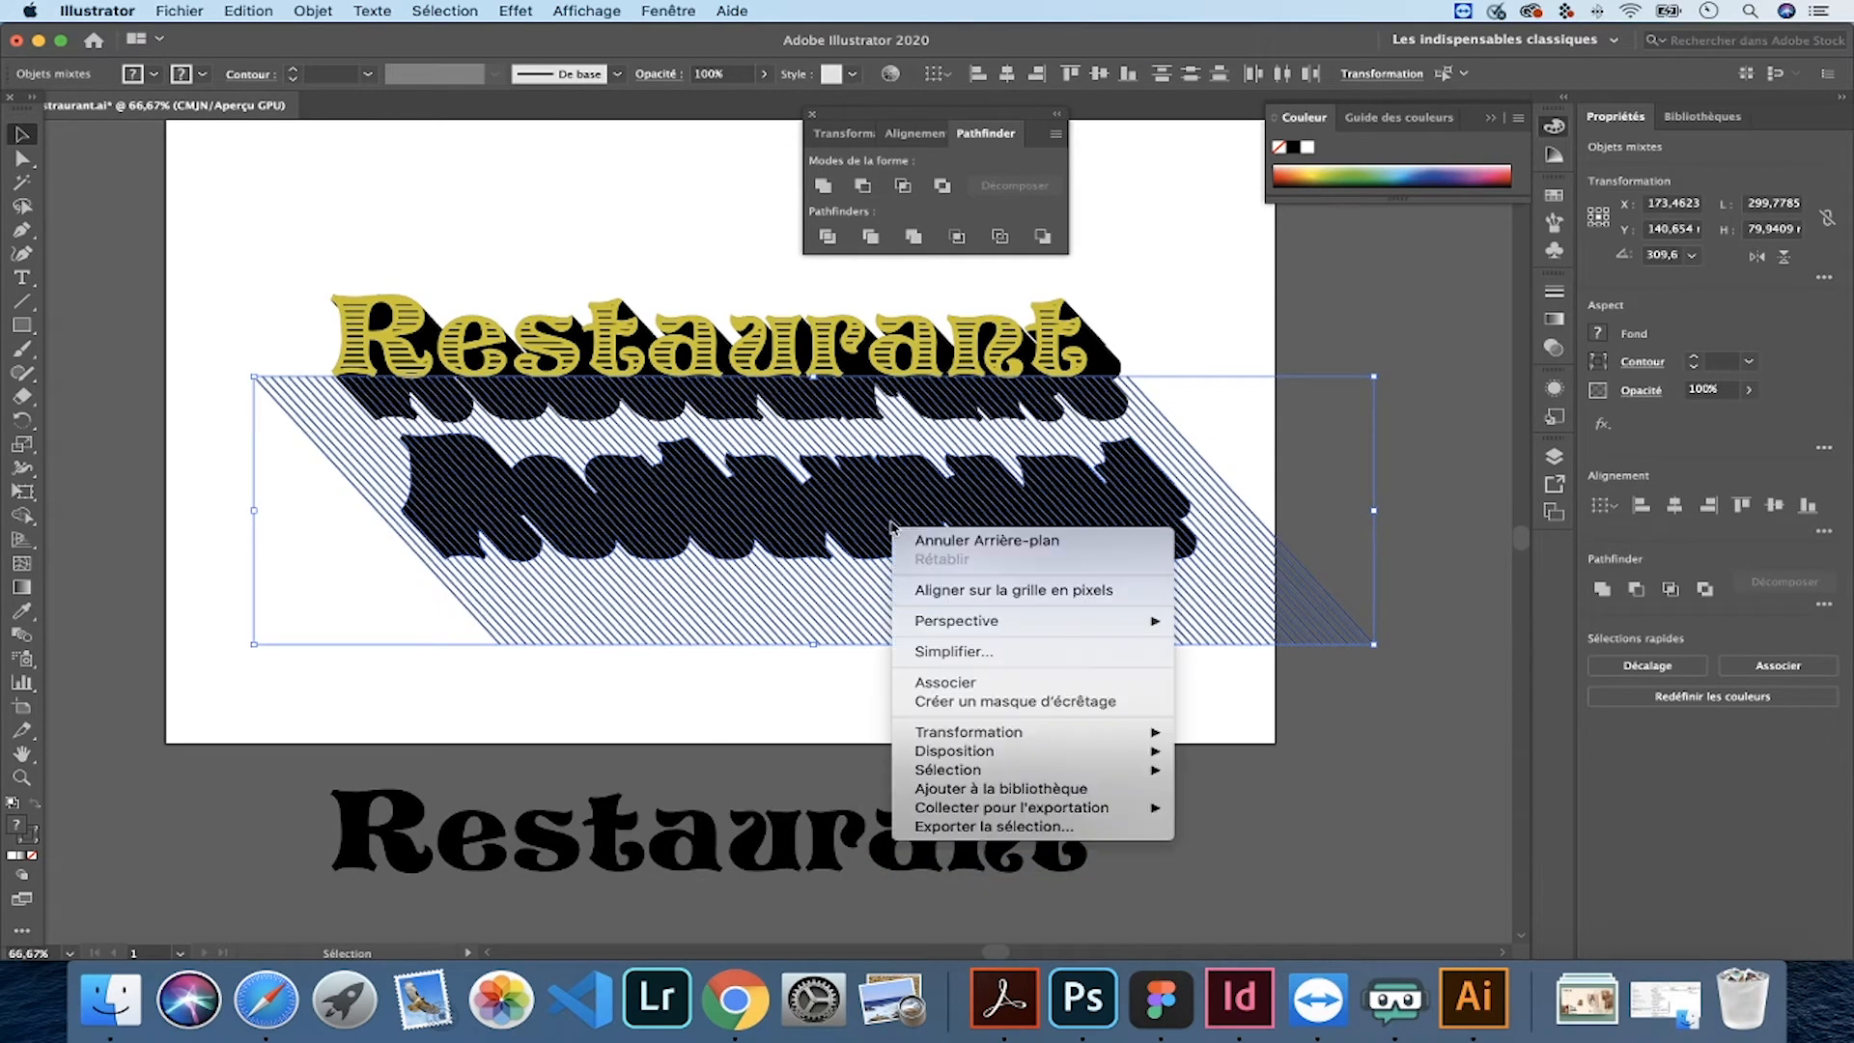
left_click(1011, 703)
left_click(1139, 533)
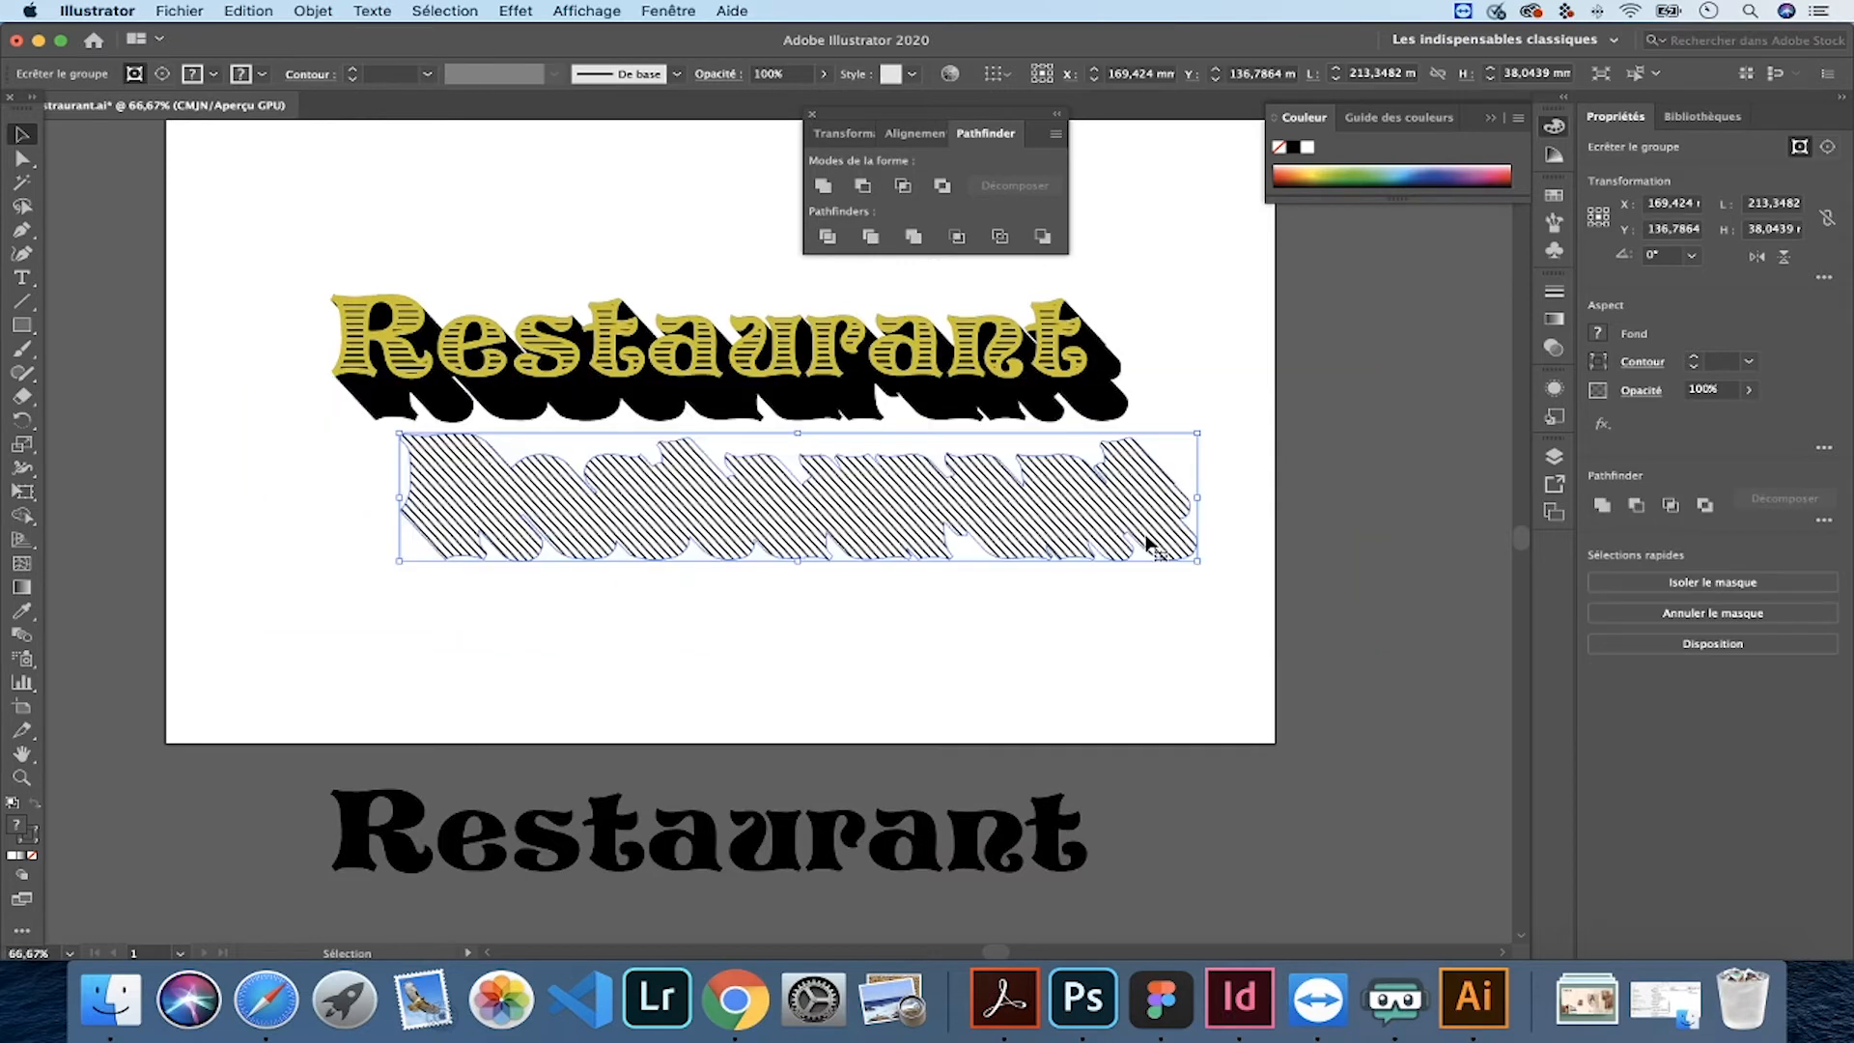
- Move the clipped diagonal lines up against the black block shadow, aligning them to continue its slant
left_click(1106, 667)
left_click_drag(872, 526, 838, 422)
key("super+plus")
key("super+plus")
key("super+plus")
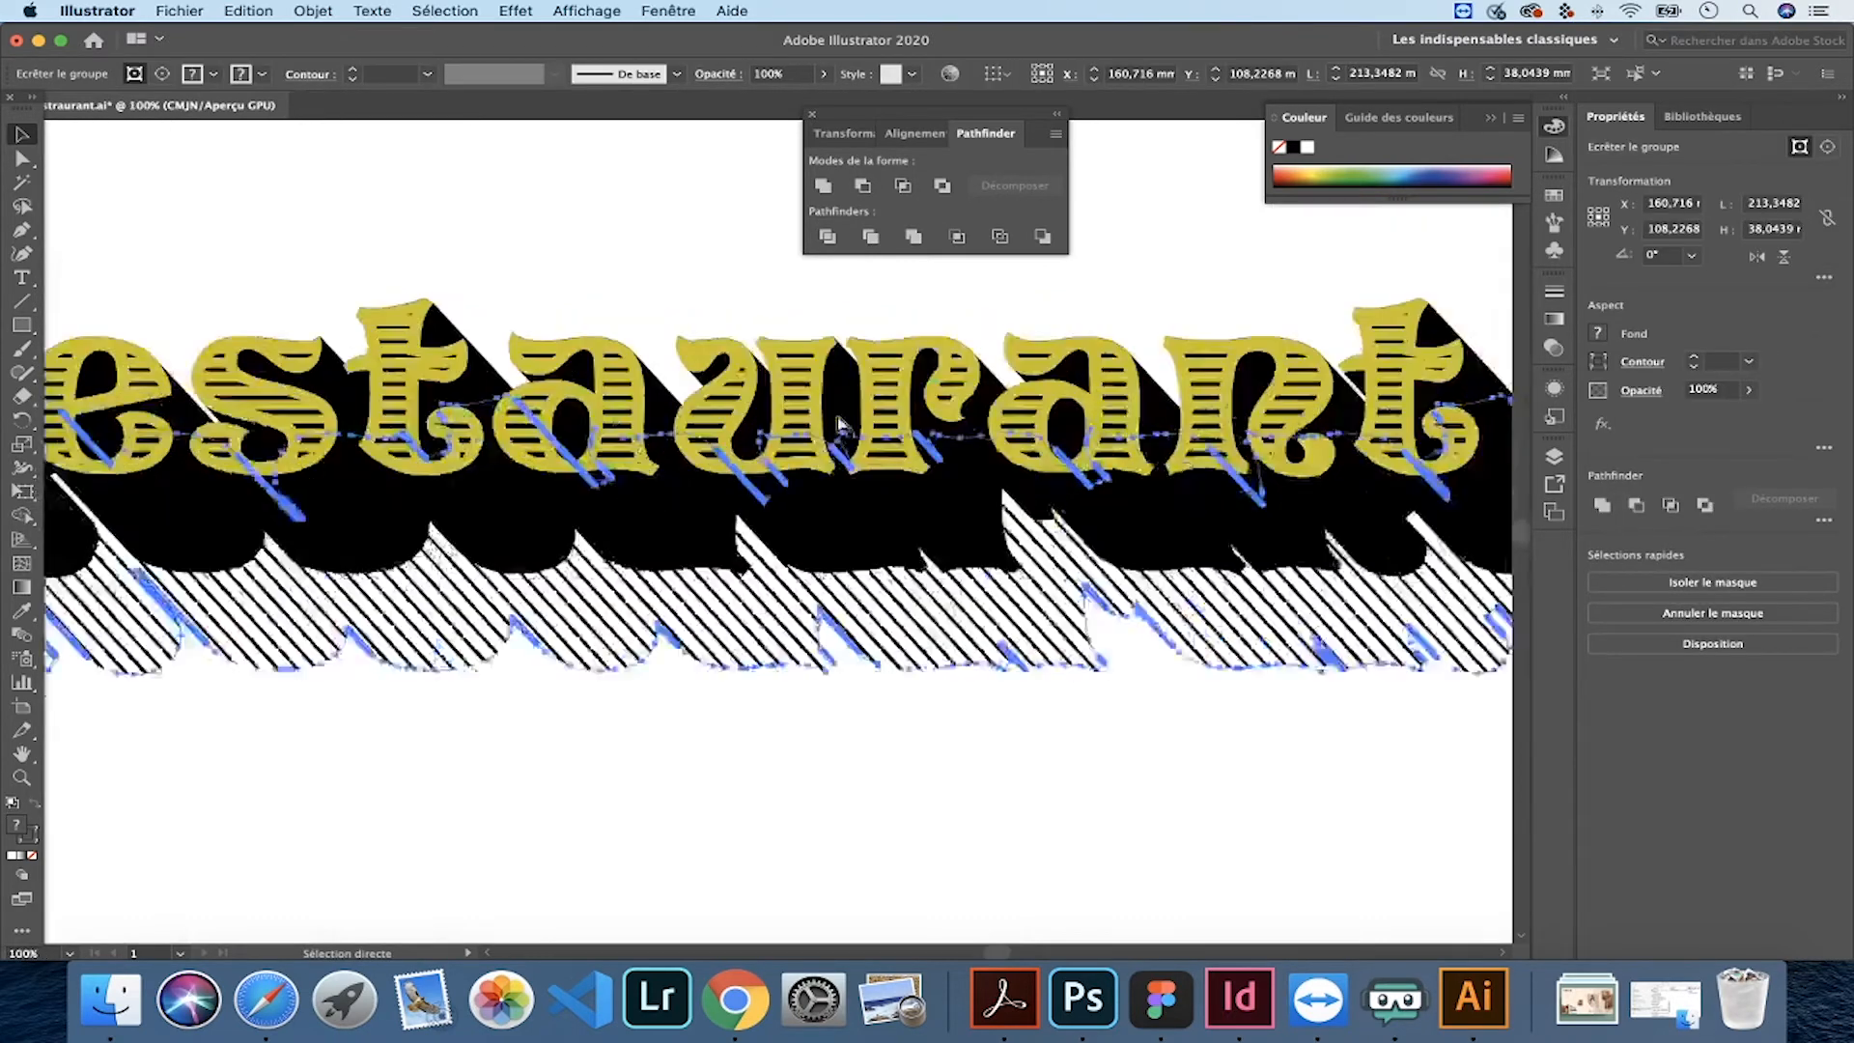
scroll(888, 625, "left", 10)
left_click_drag(854, 662, 851, 658)
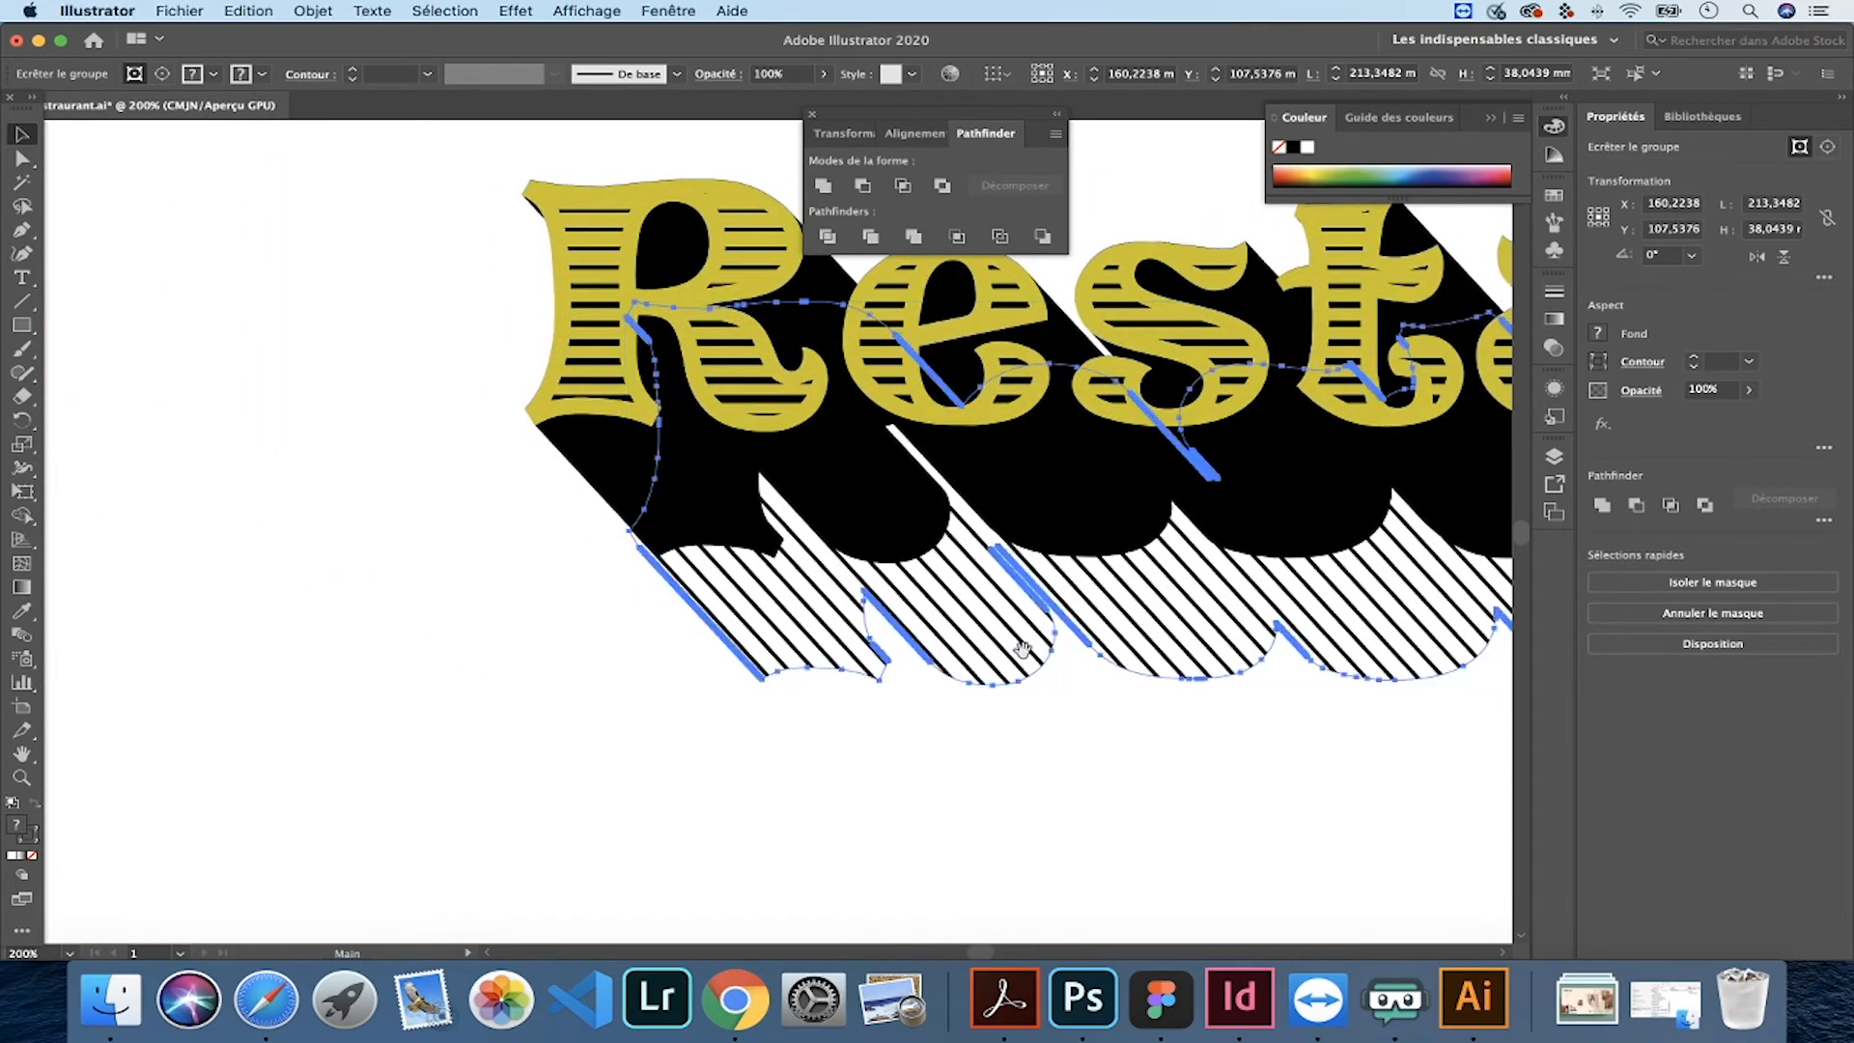
scroll(853, 656, "right", 15)
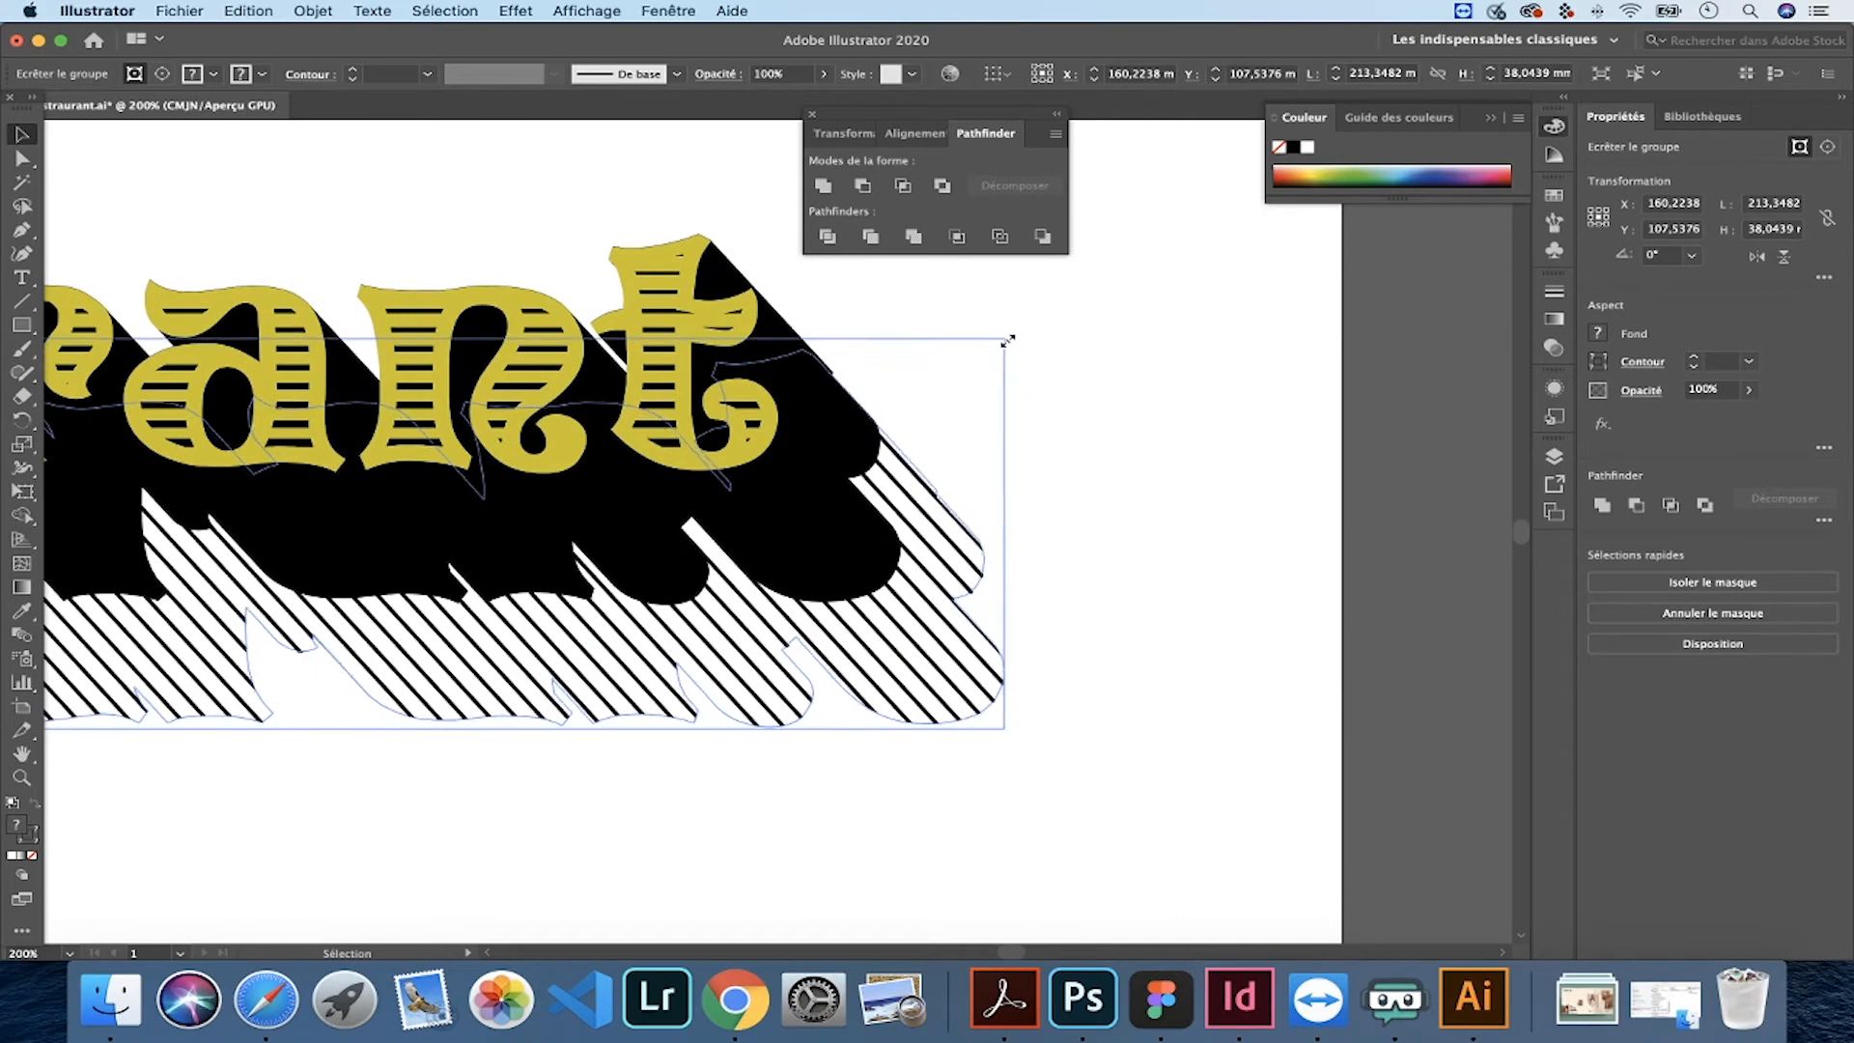
left_click(1136, 357)
- Duplicate the yellow Restaurant lettering and place the copy above the original
key("super+minus")
key("super+minus")
key("super+minus")
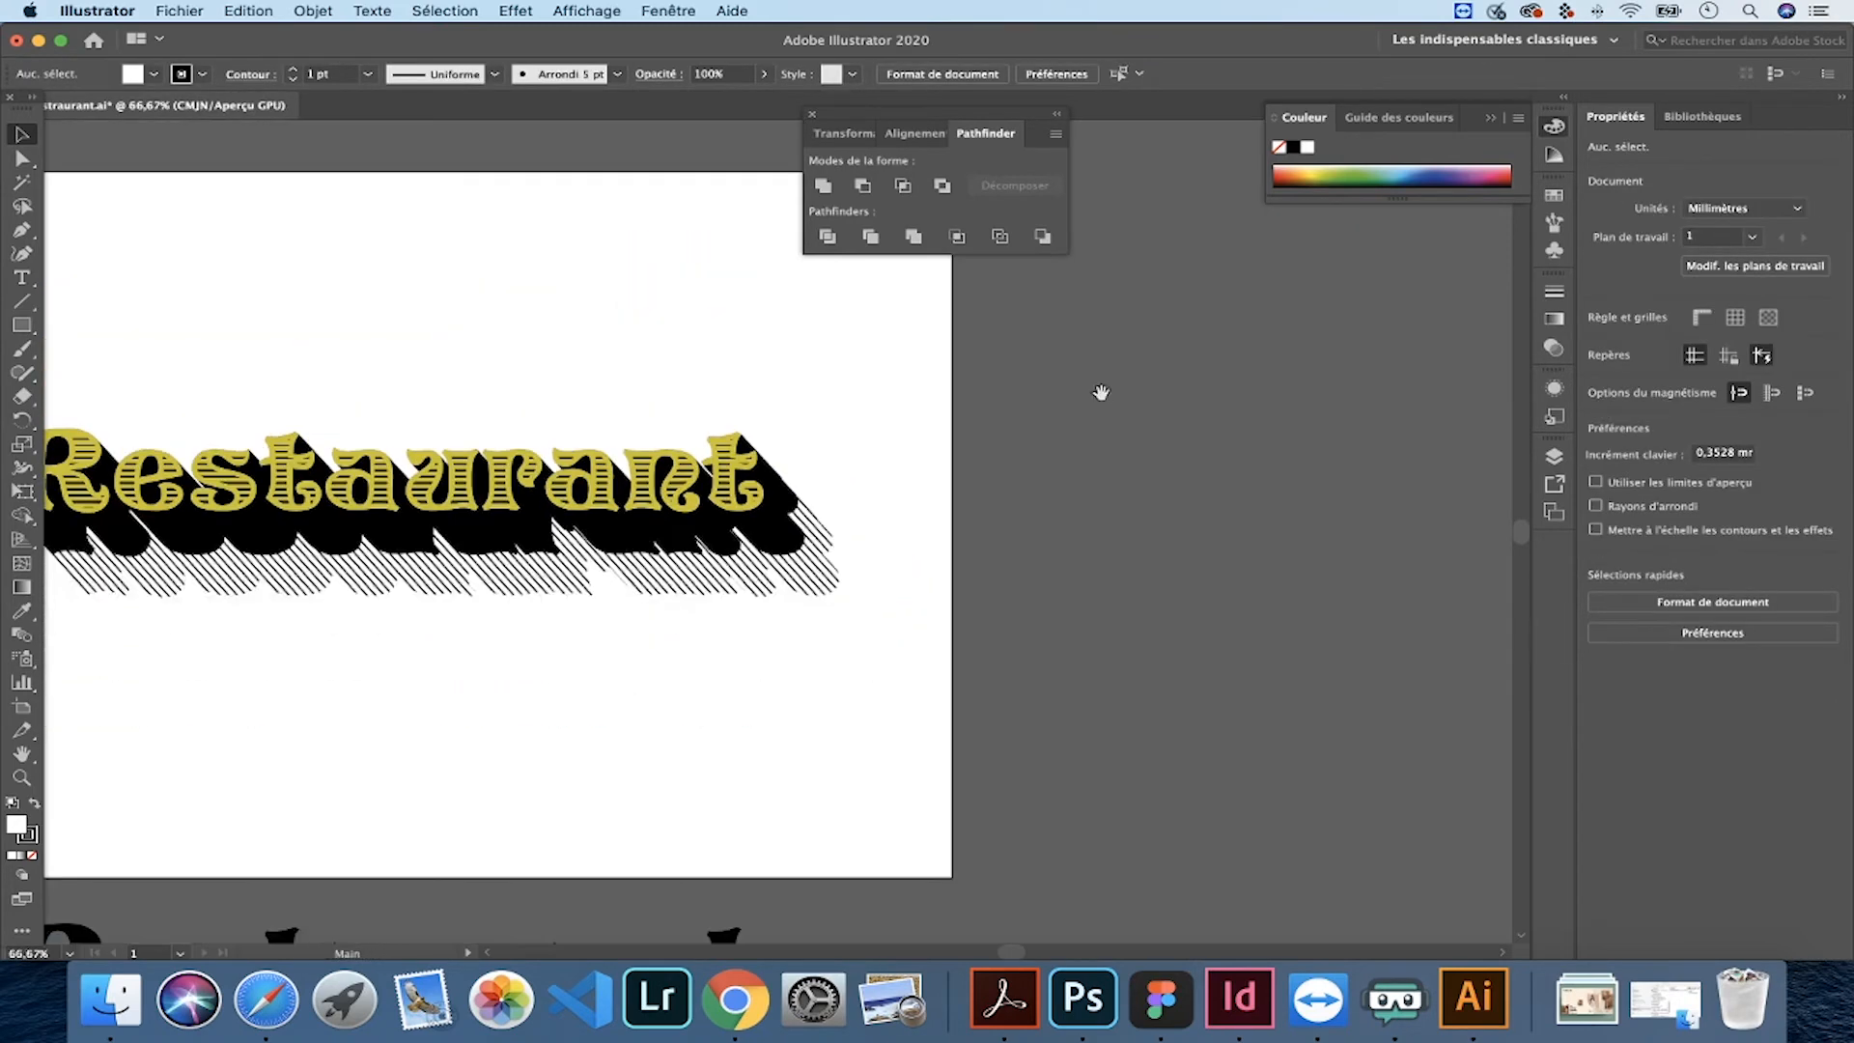
scroll(757, 603, "left", 5)
key("super+plus")
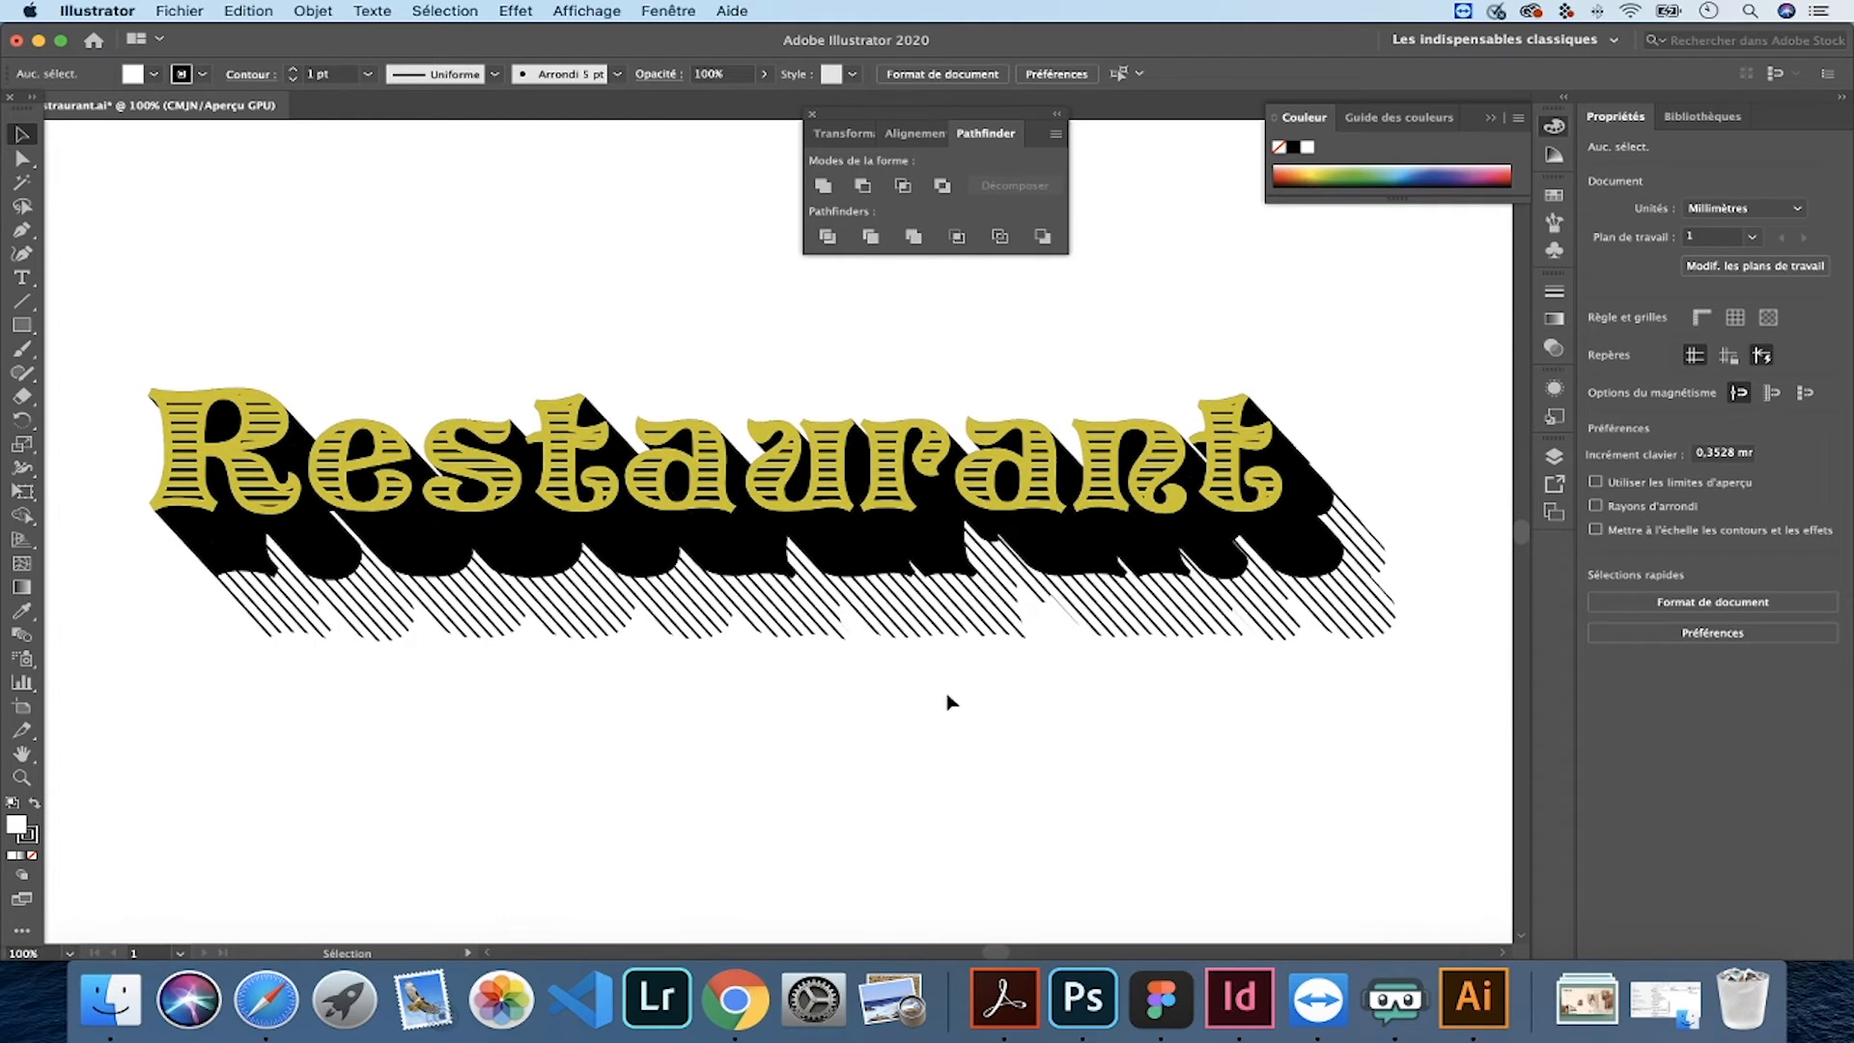
scroll(951, 702, "left", 3)
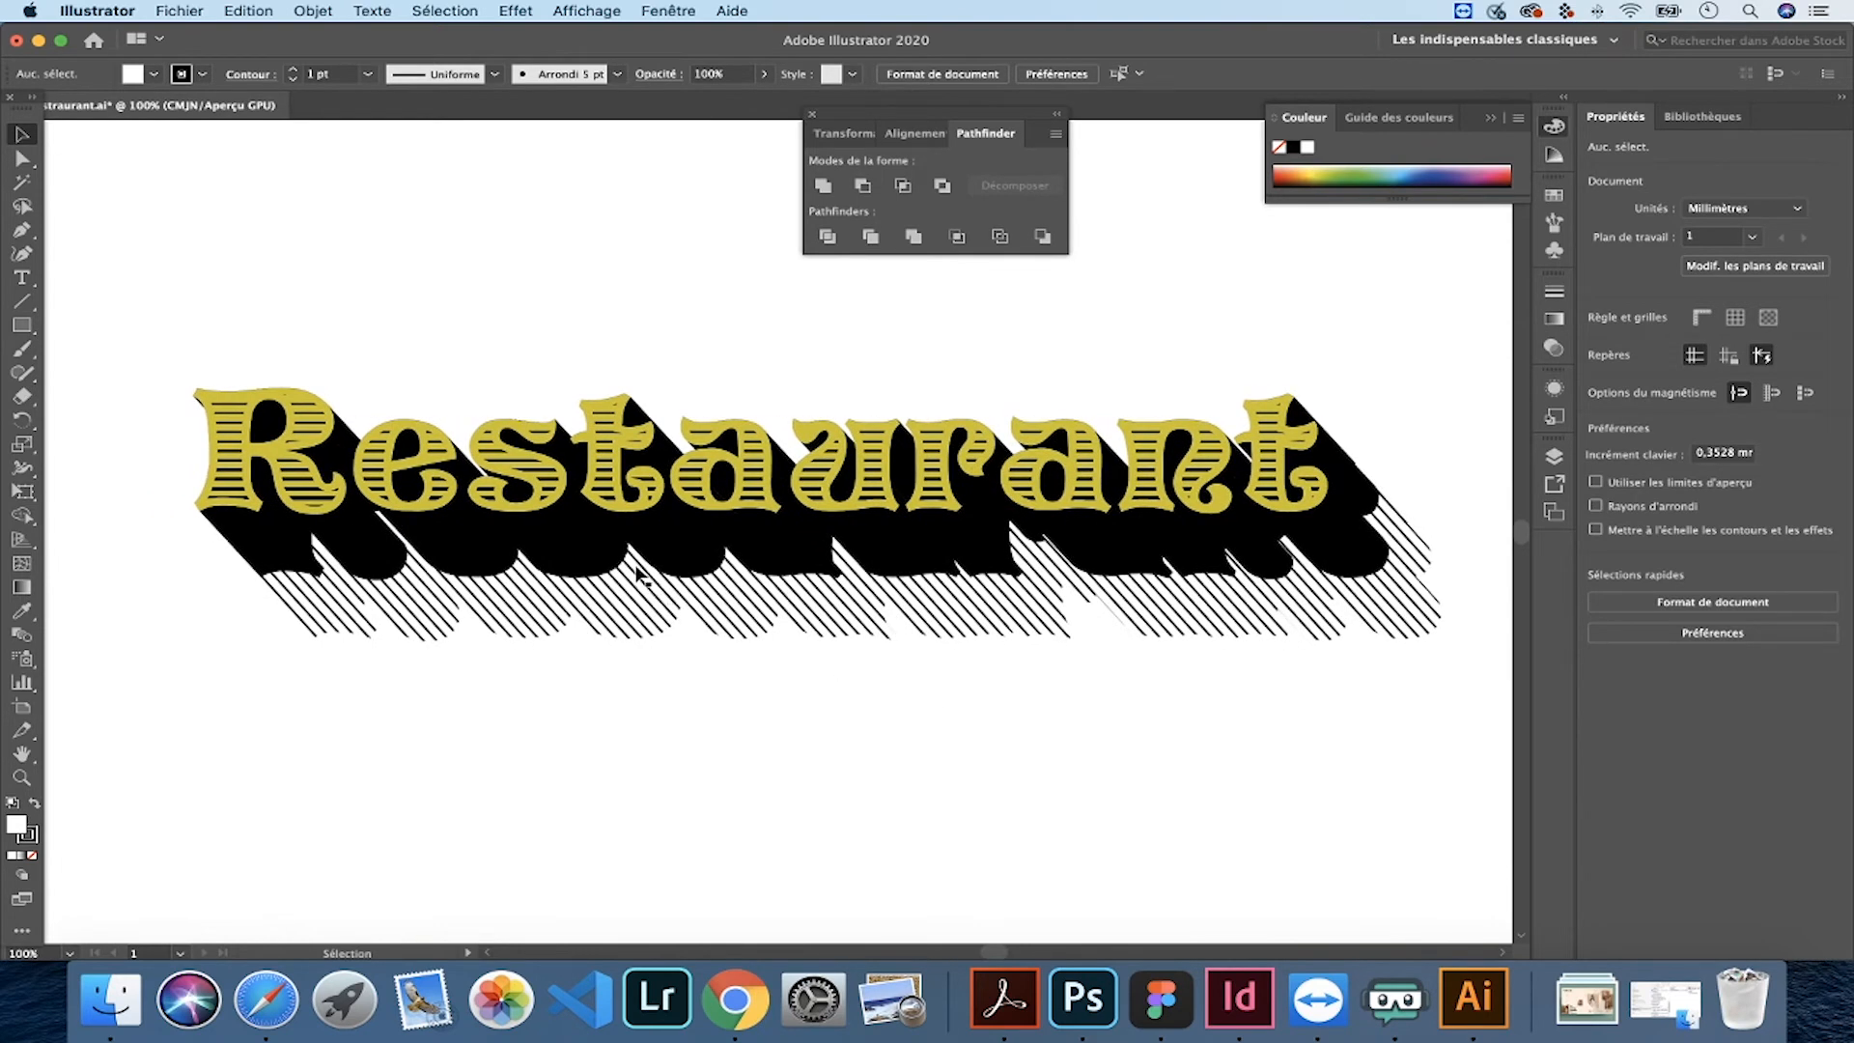
left_click_drag(257, 396, 278, 193)
scroll(278, 193, "up", 5)
scroll(278, 193, "left", 2)
- Try overlaying a white copy of the duplicated lettering, shifted slightly down and to the right
left_click_drag(376, 516, 398, 534)
key("i")
left_click(480, 381)
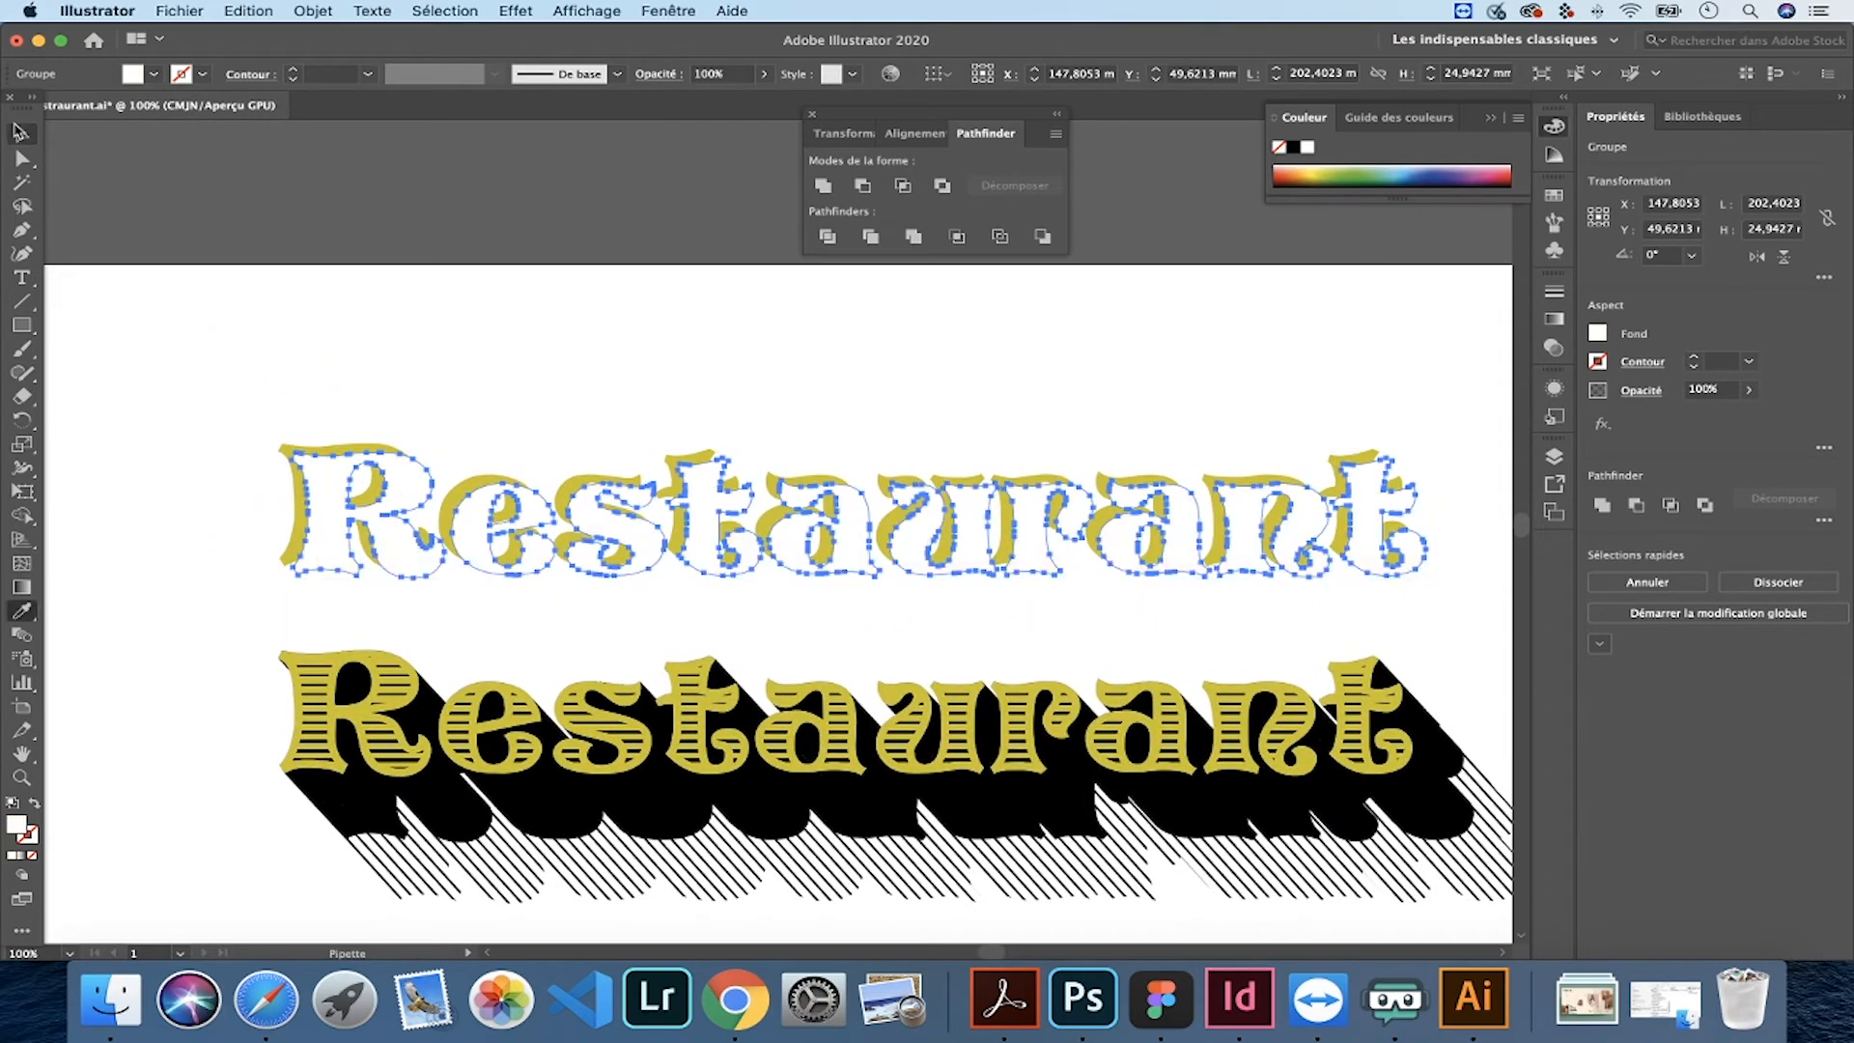
left_click(18, 129)
left_click(259, 268)
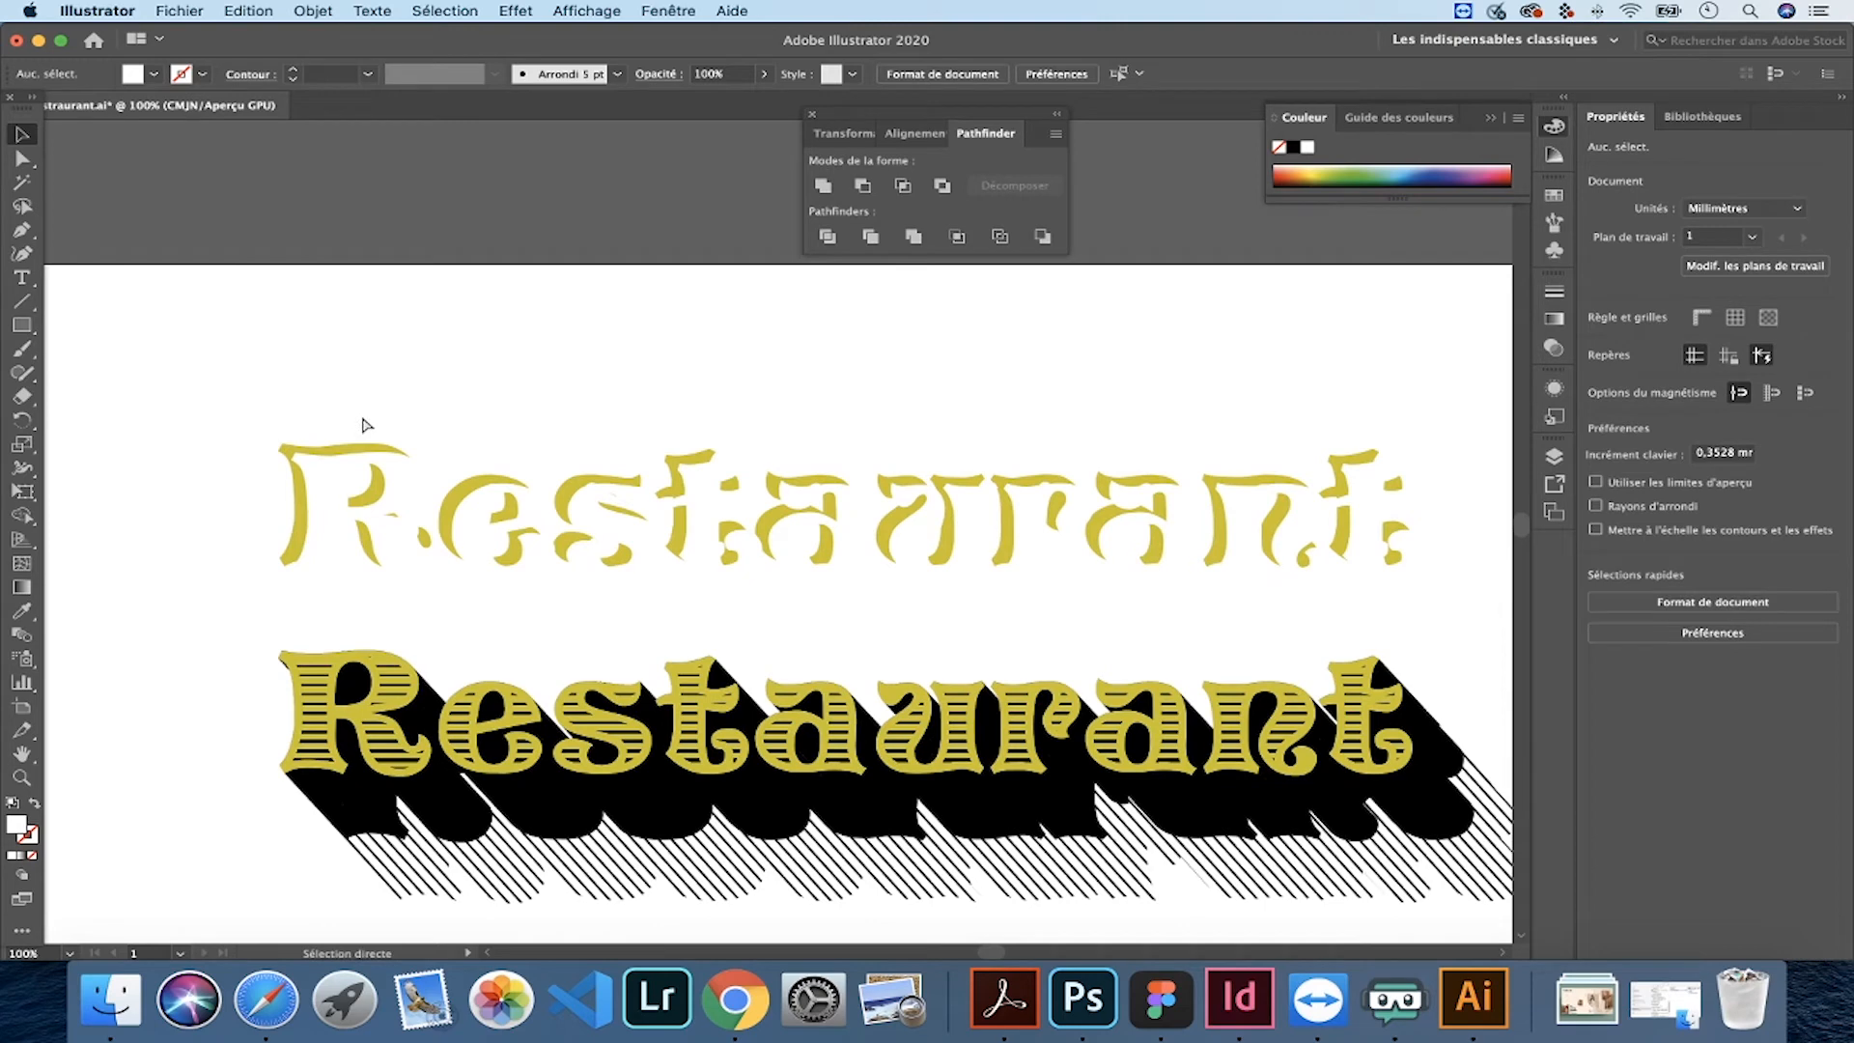
key("super+z")
- Offset a yellow copy slightly up and left of the duplicated lettering and create a blend between the two
left_click(374, 507)
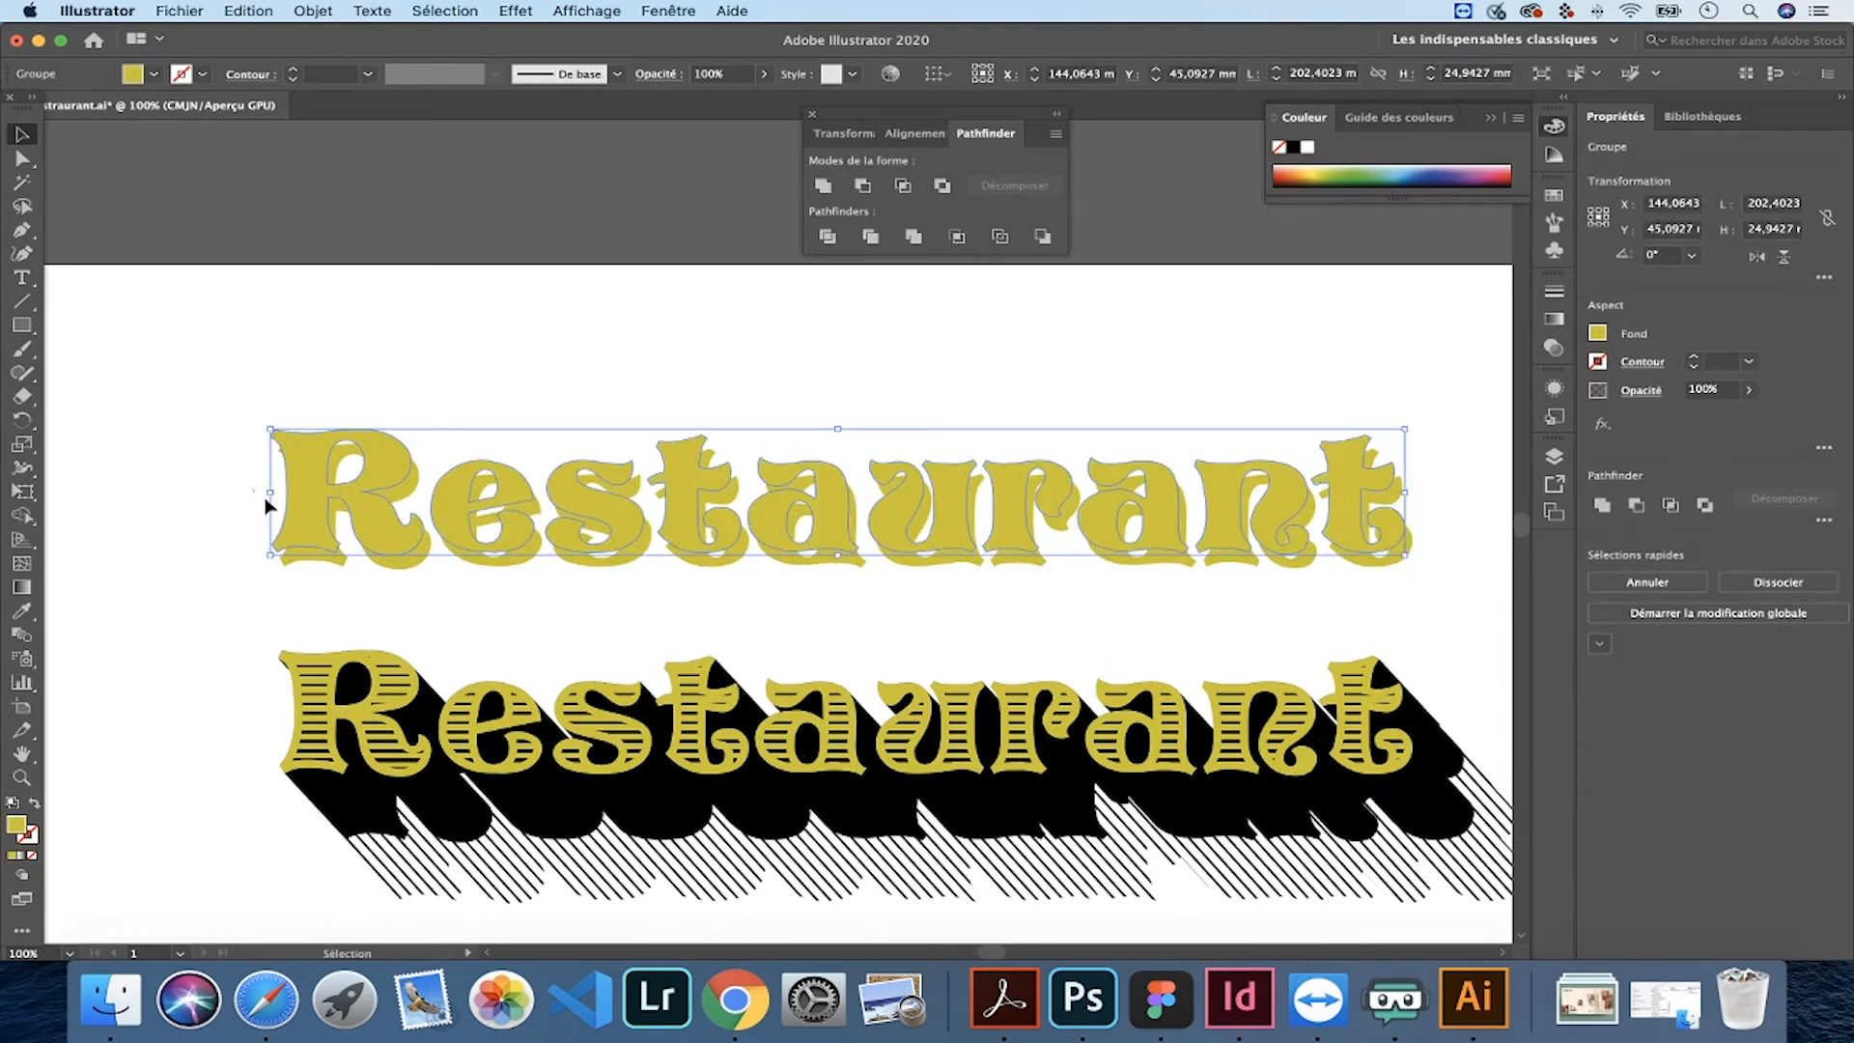
key("super+shift+z")
key("w")
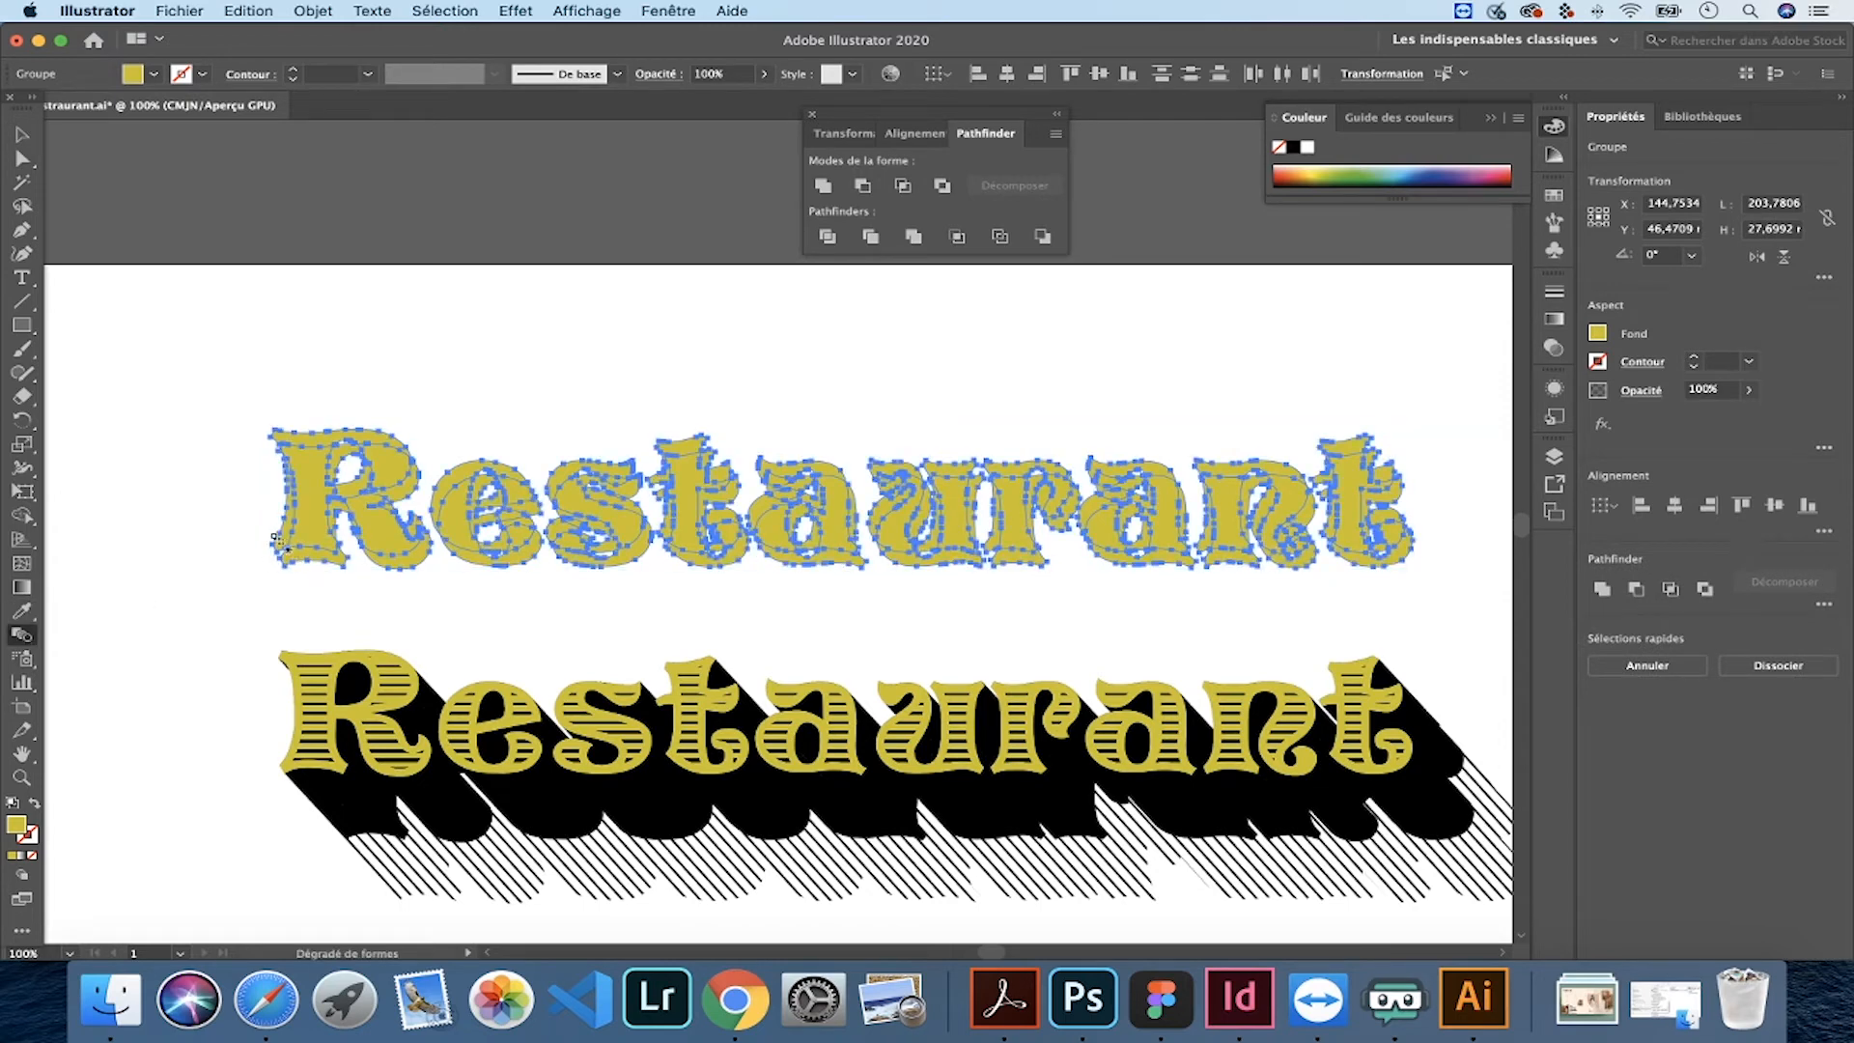
left_click(281, 558)
left_click(17, 132)
left_click(373, 310)
- Set the spacing of the yellow lettering blend to a specified number of steps
left_click(353, 495)
left_click(21, 634)
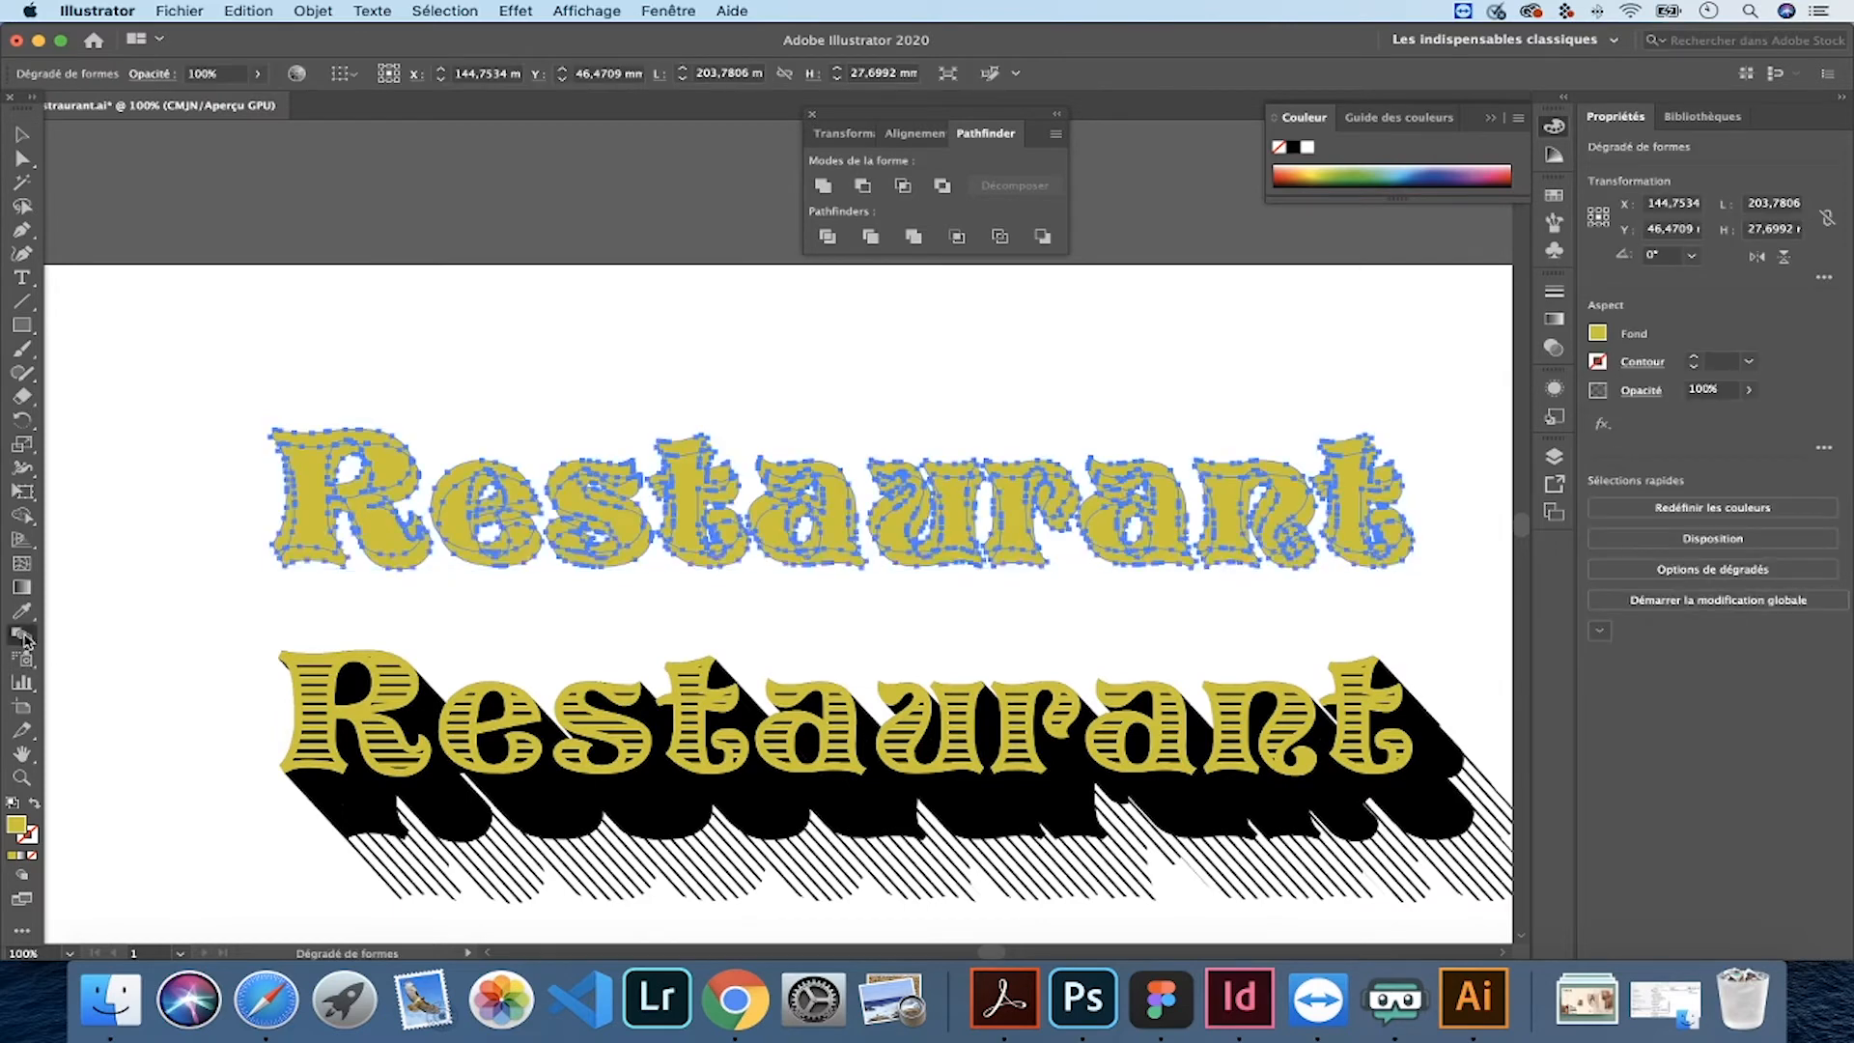
double_click(21, 634)
left_click(912, 442)
left_click(908, 486)
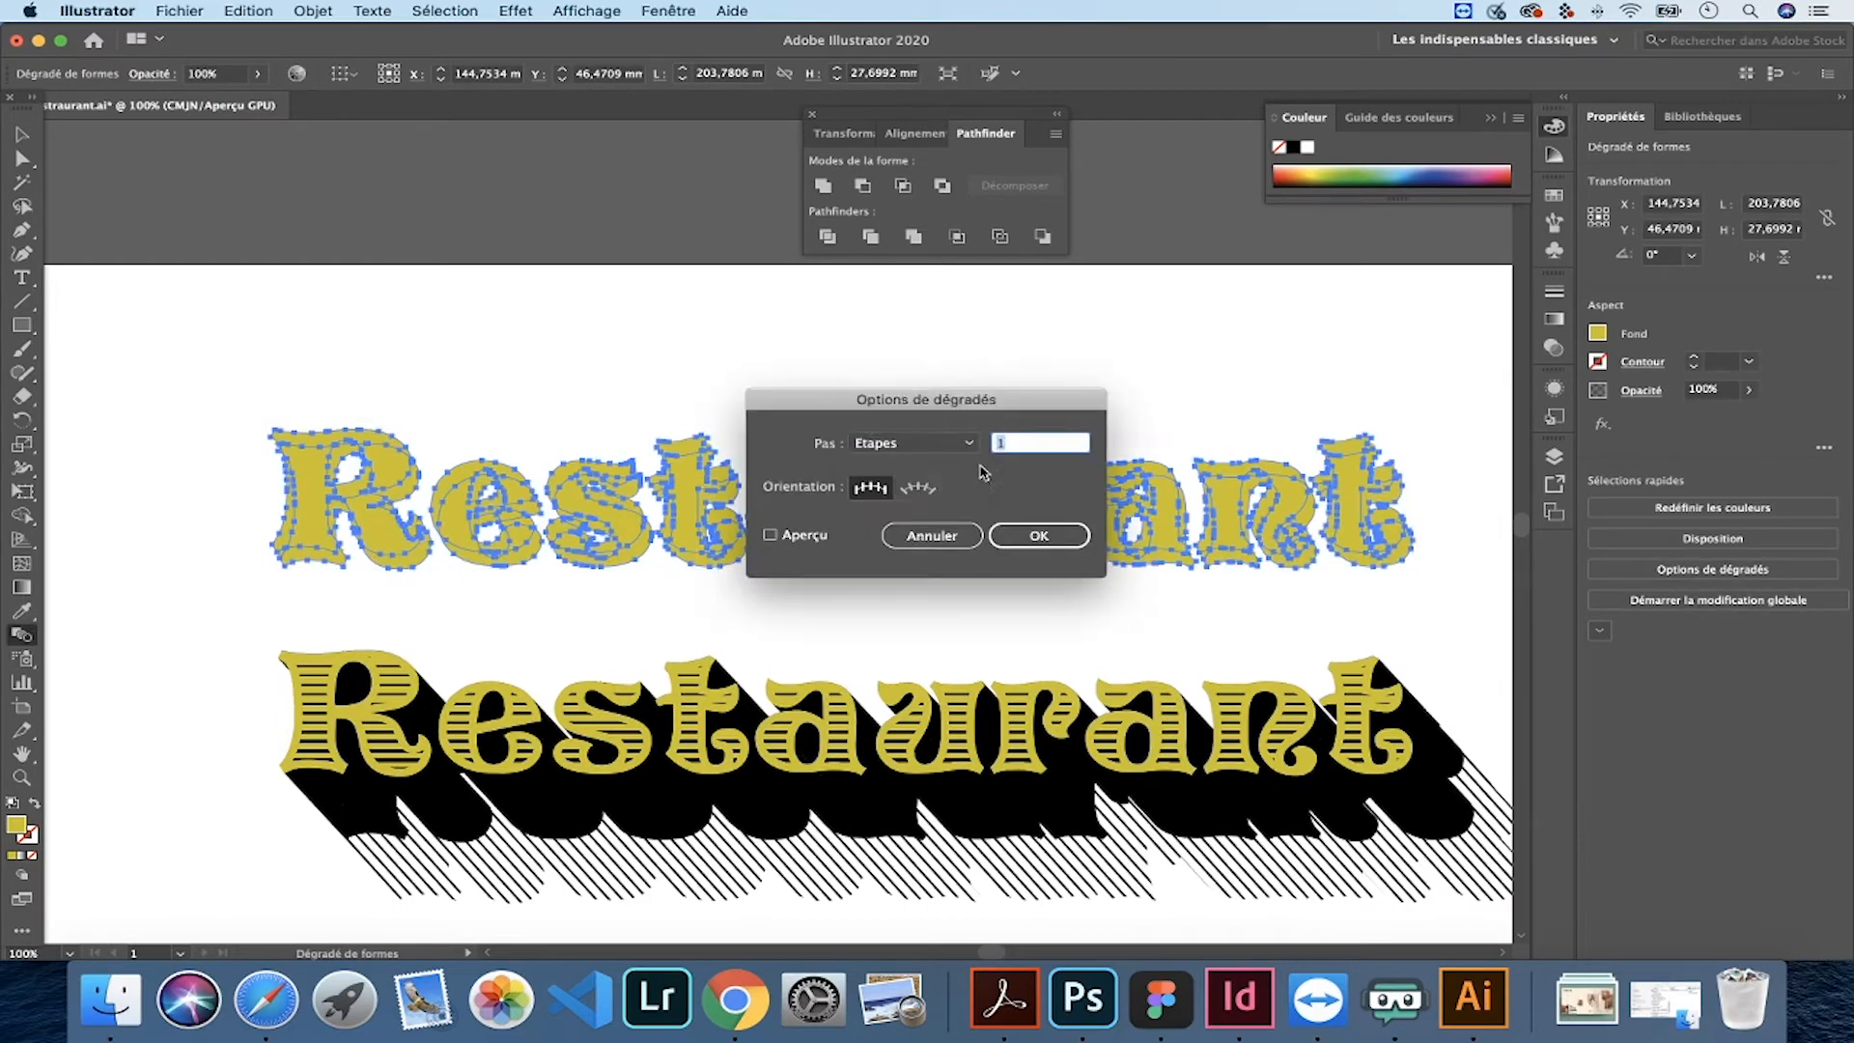
key("Return")
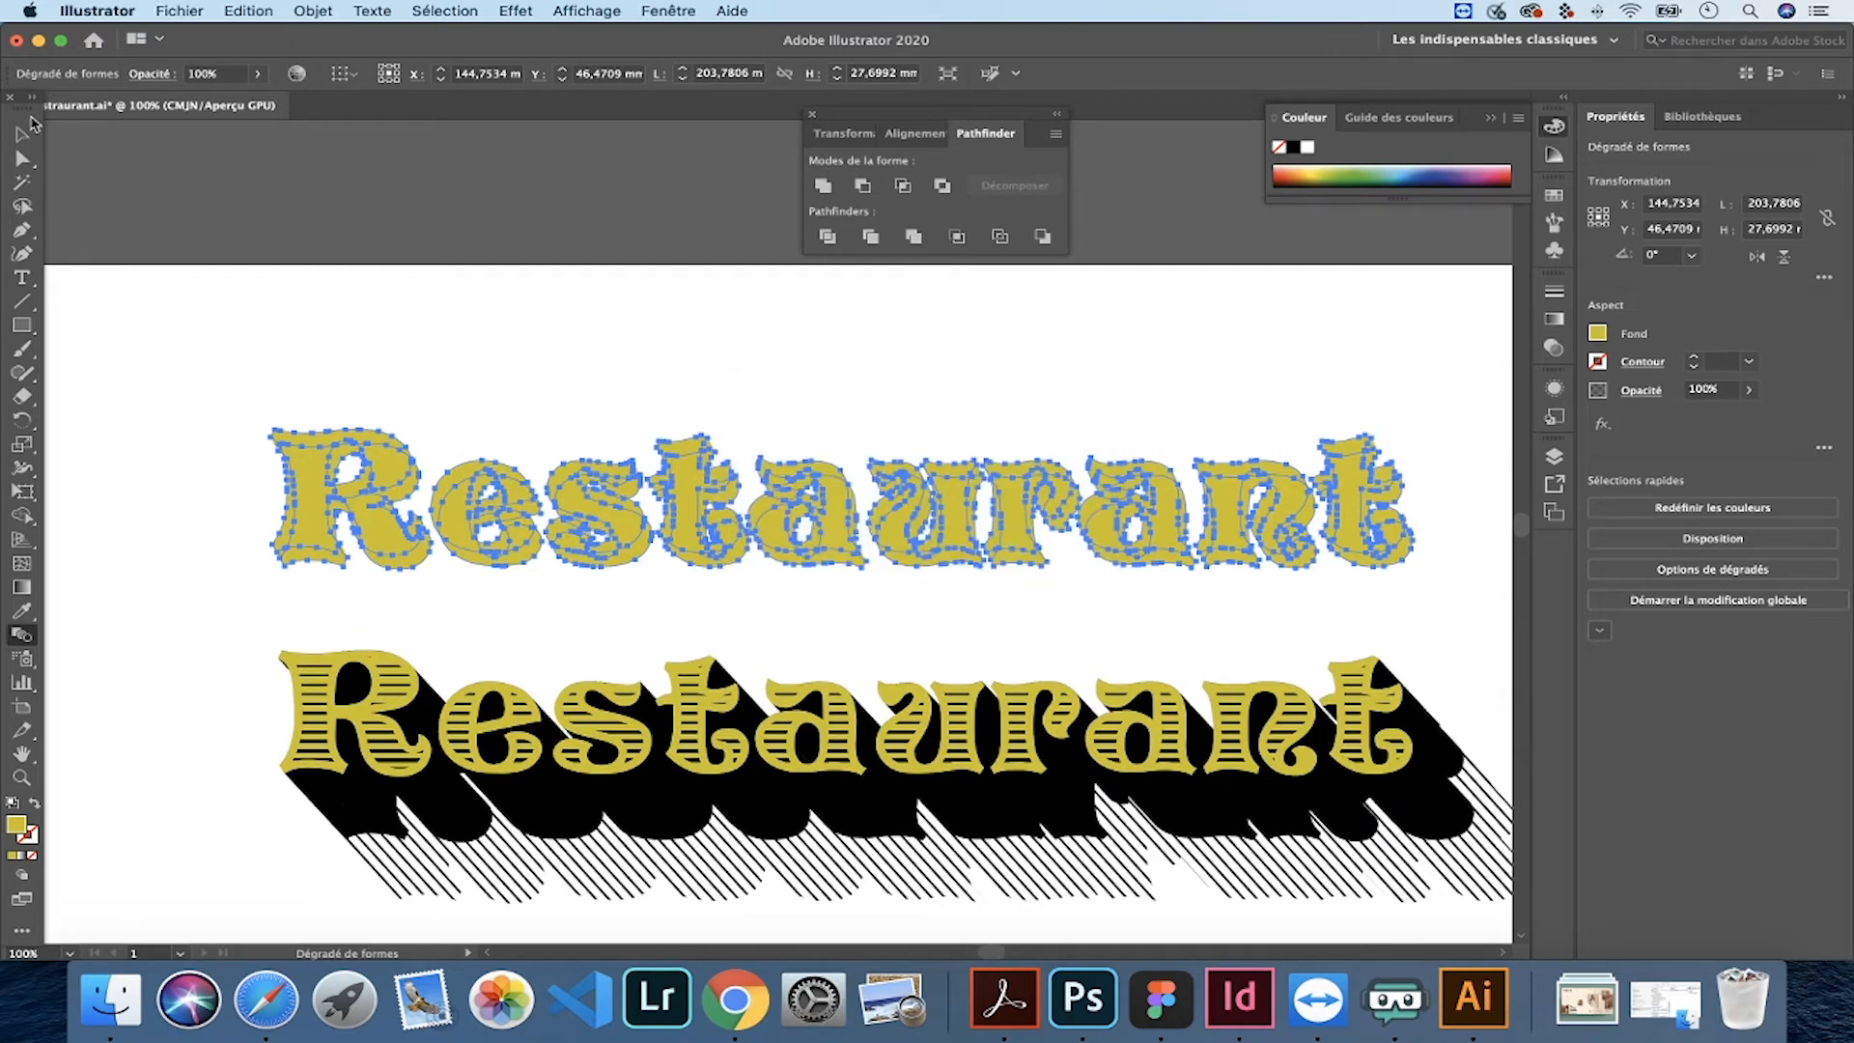
- Move the blended yellow lettering down over the striped Restaurant letters and send it to the back
left_click(27, 130)
left_click(331, 280)
scroll(406, 401, "down", 3)
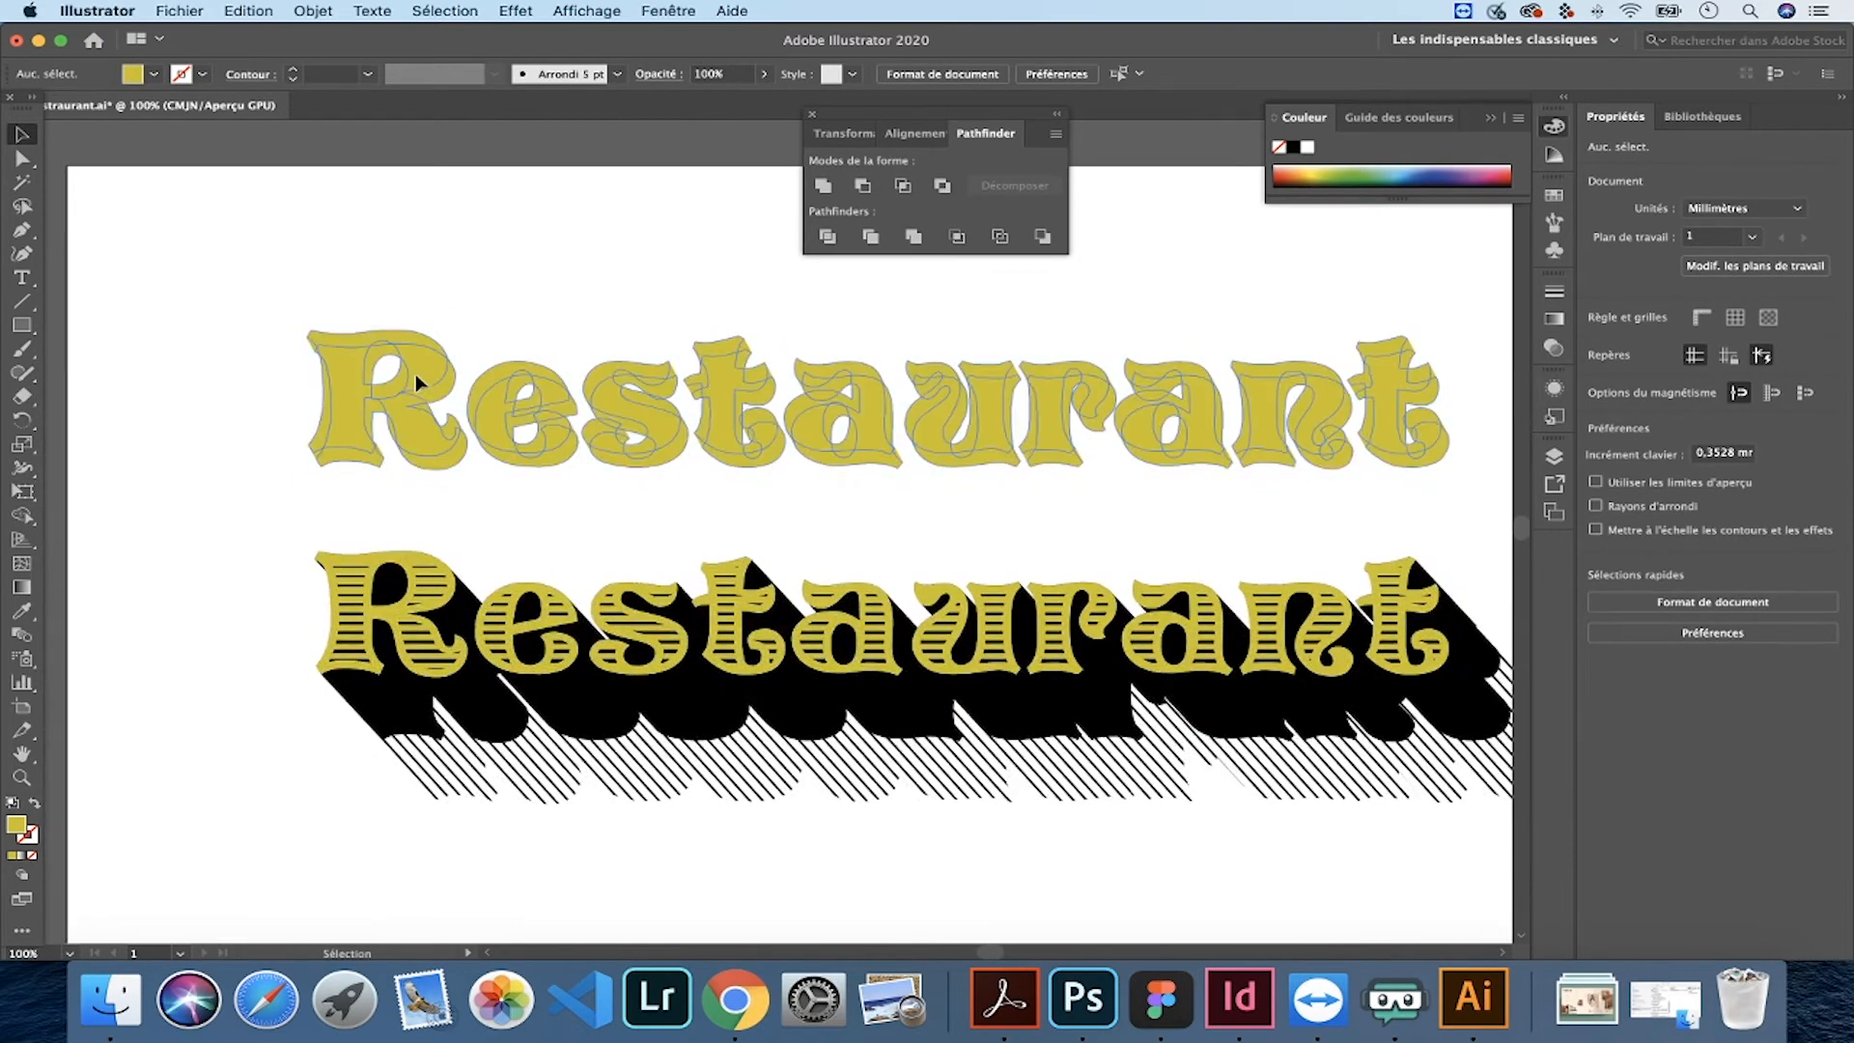
left_click(417, 376)
left_click_drag(439, 388, 441, 594)
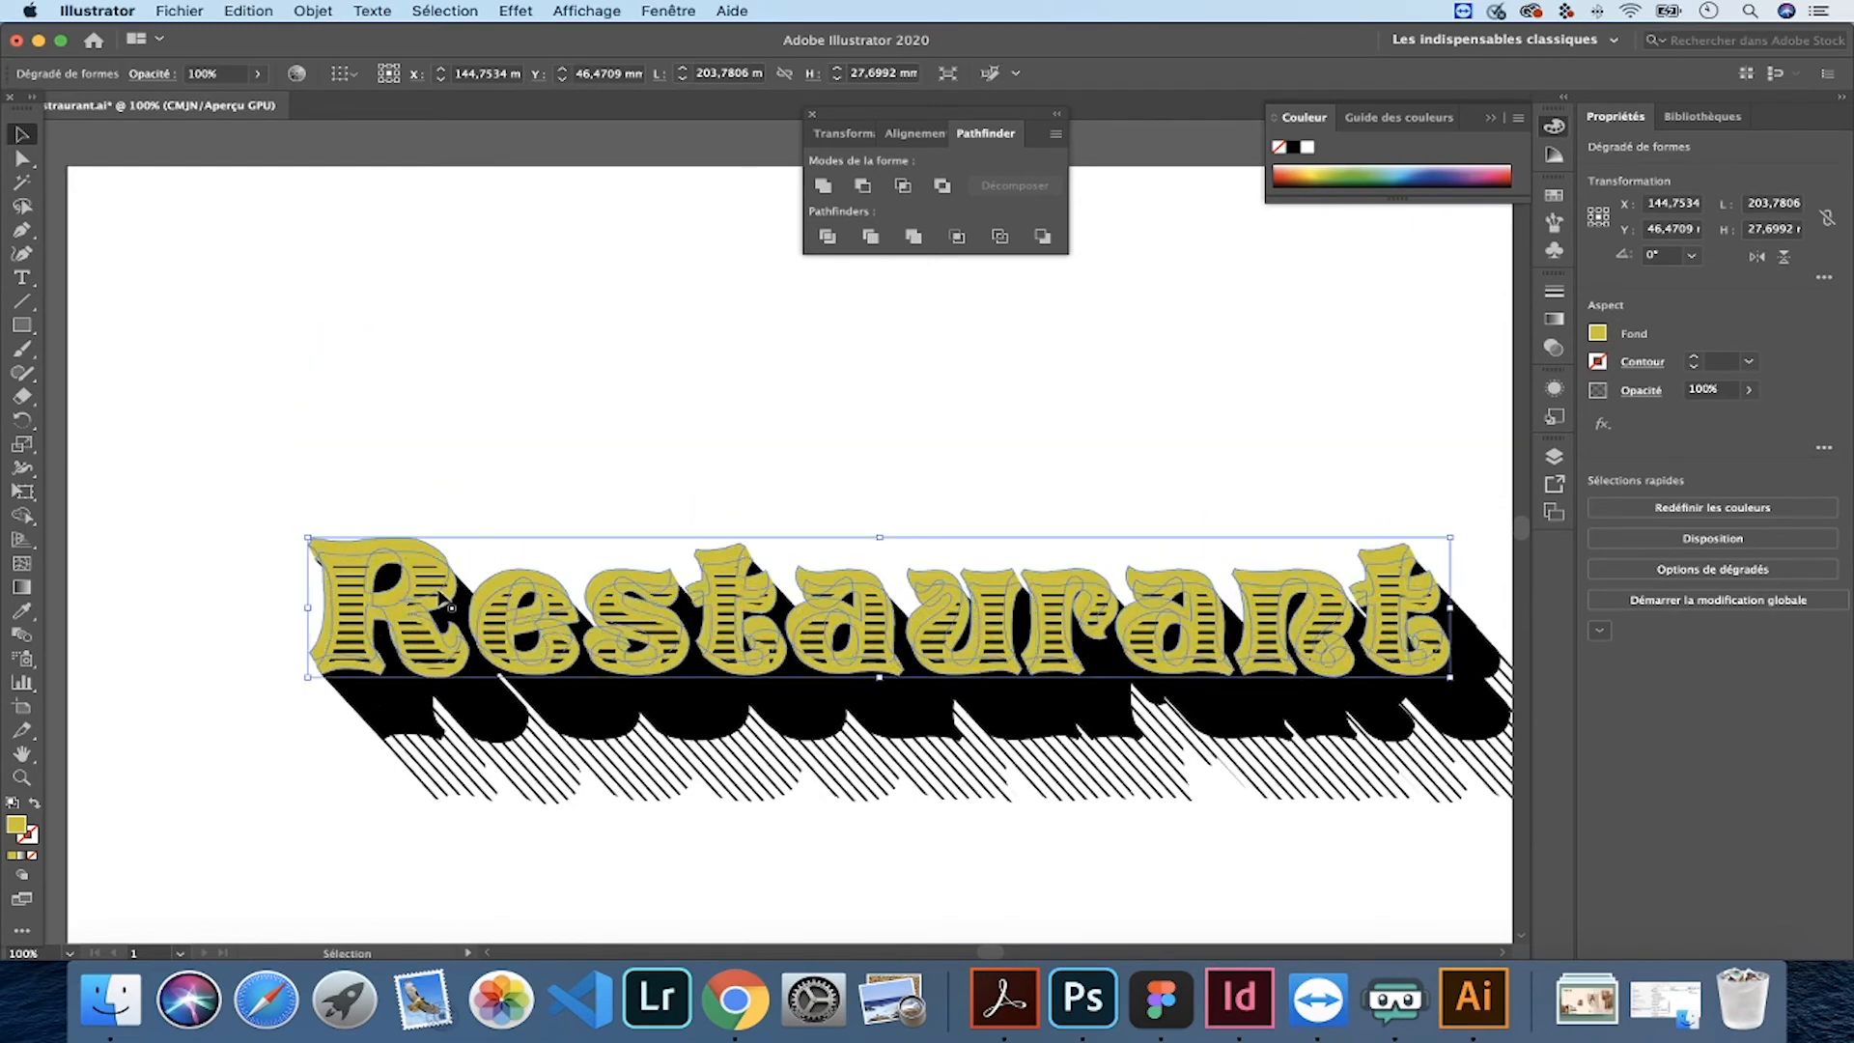
right_click(440, 558)
mouse_move(695, 782)
left_click(788, 839)
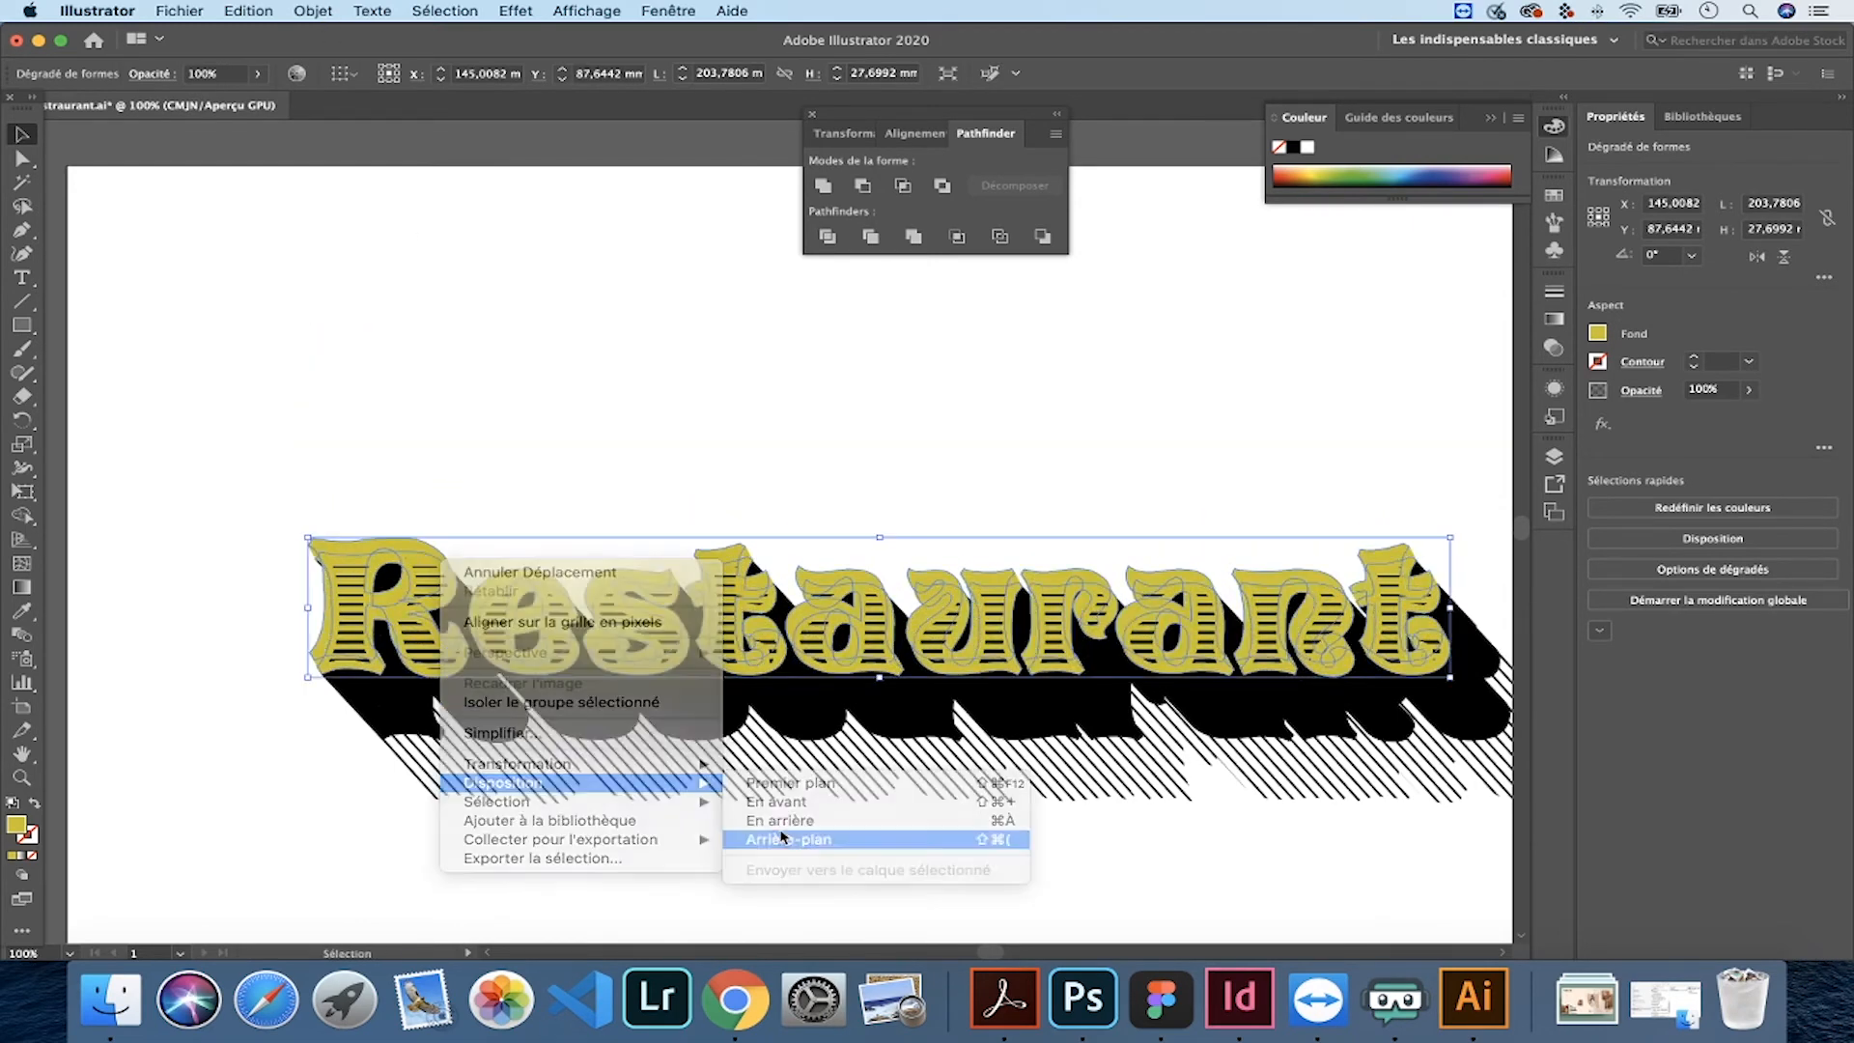
- Select the black block shadow and diagonal lines and send them to the back behind the yellow blend
left_click_drag(270, 716, 778, 821)
right_click(779, 820)
mouse_move(920, 861)
left_click(1110, 907)
- Change the fill of the yellow lettering blend to a lighter yellow
left_click(396, 493)
left_click(378, 540)
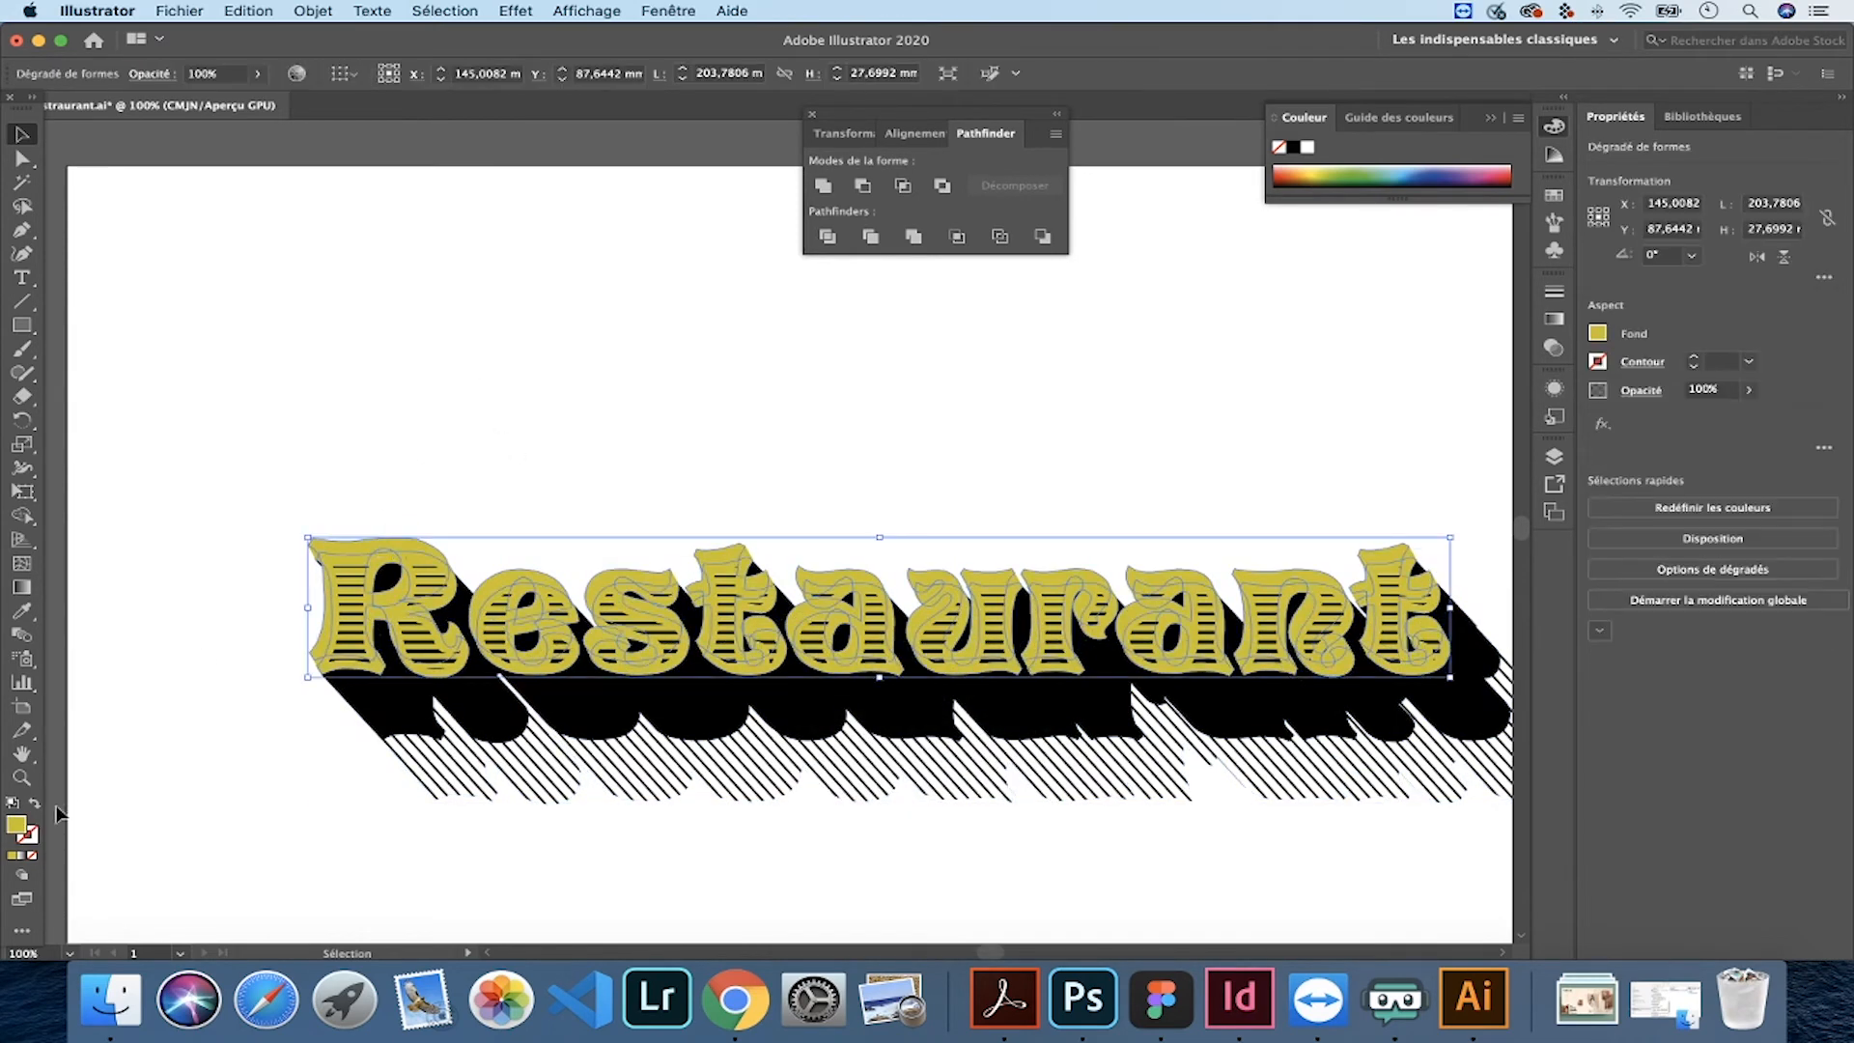
double_click(16, 826)
left_click_drag(935, 484, 1002, 396)
left_click(1363, 433)
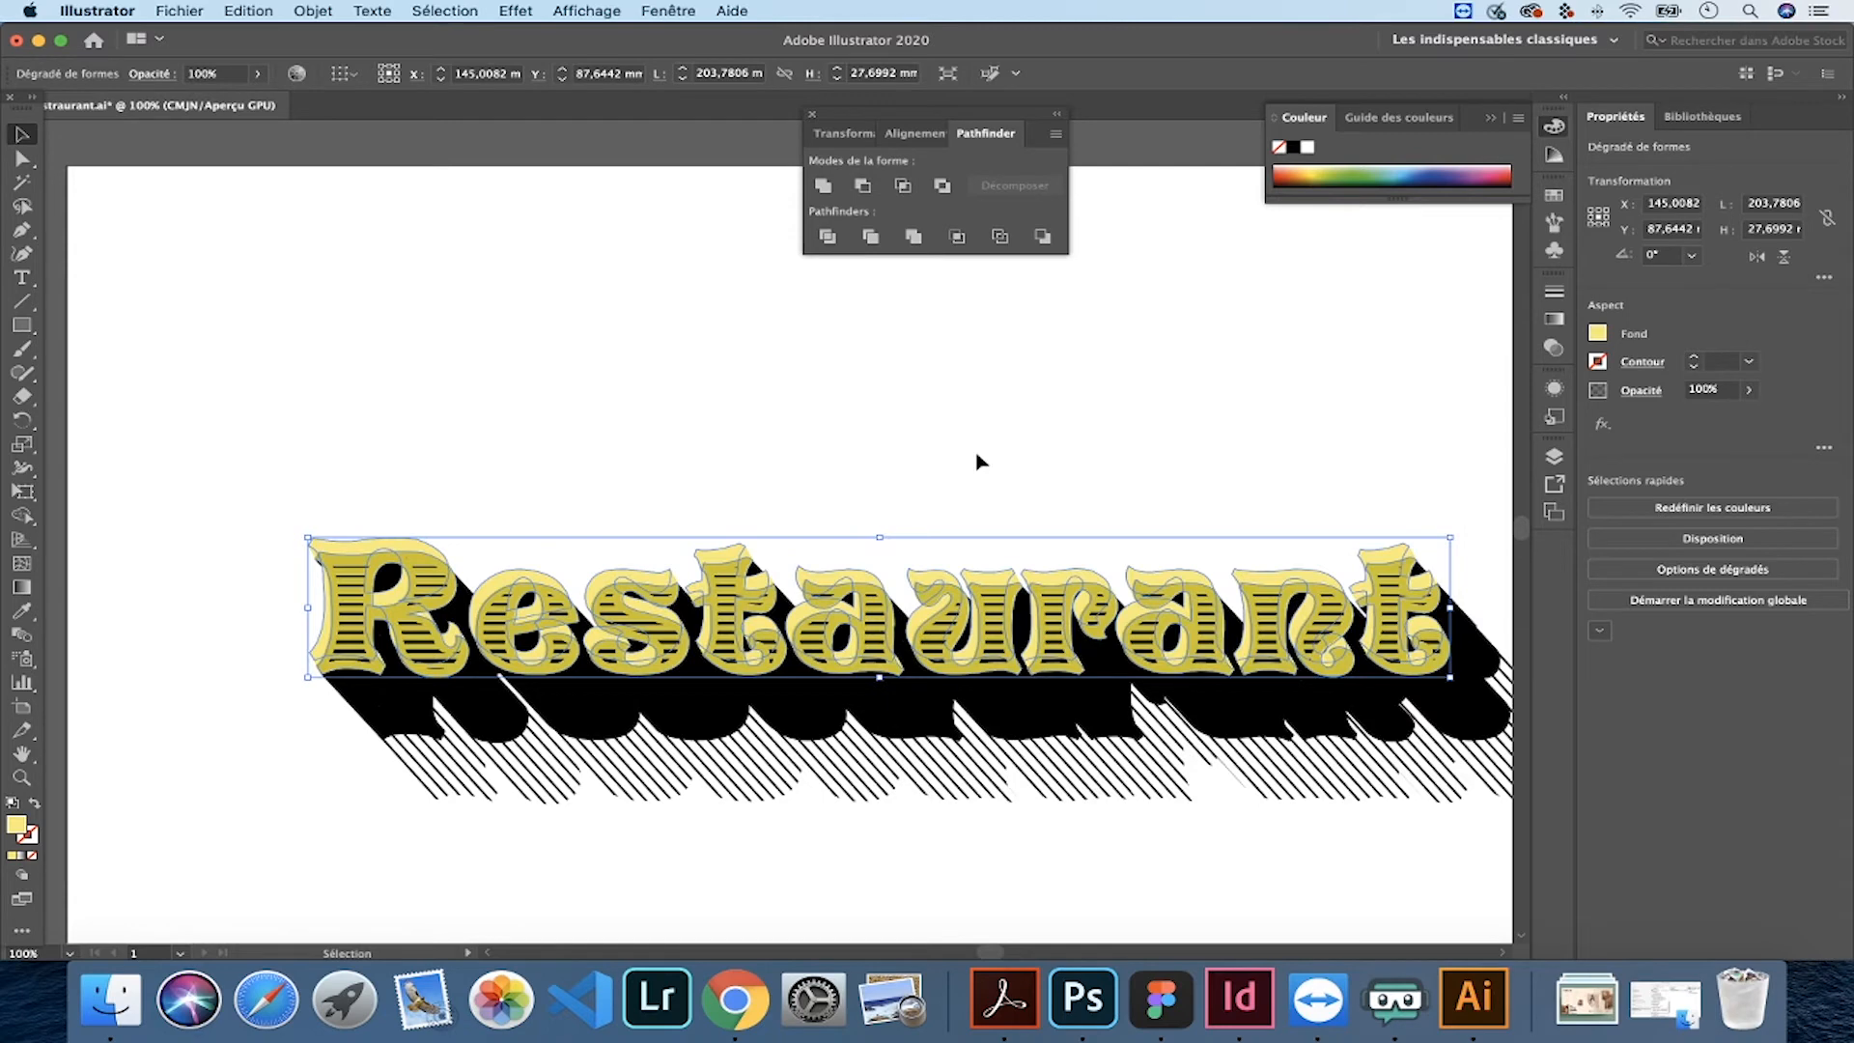
left_click(840, 435)
- Isolate the light yellow blend and reposition its offset lettering slightly up and left of the striped letters
scroll(869, 441, "right", 5)
scroll(908, 441, "down", 2)
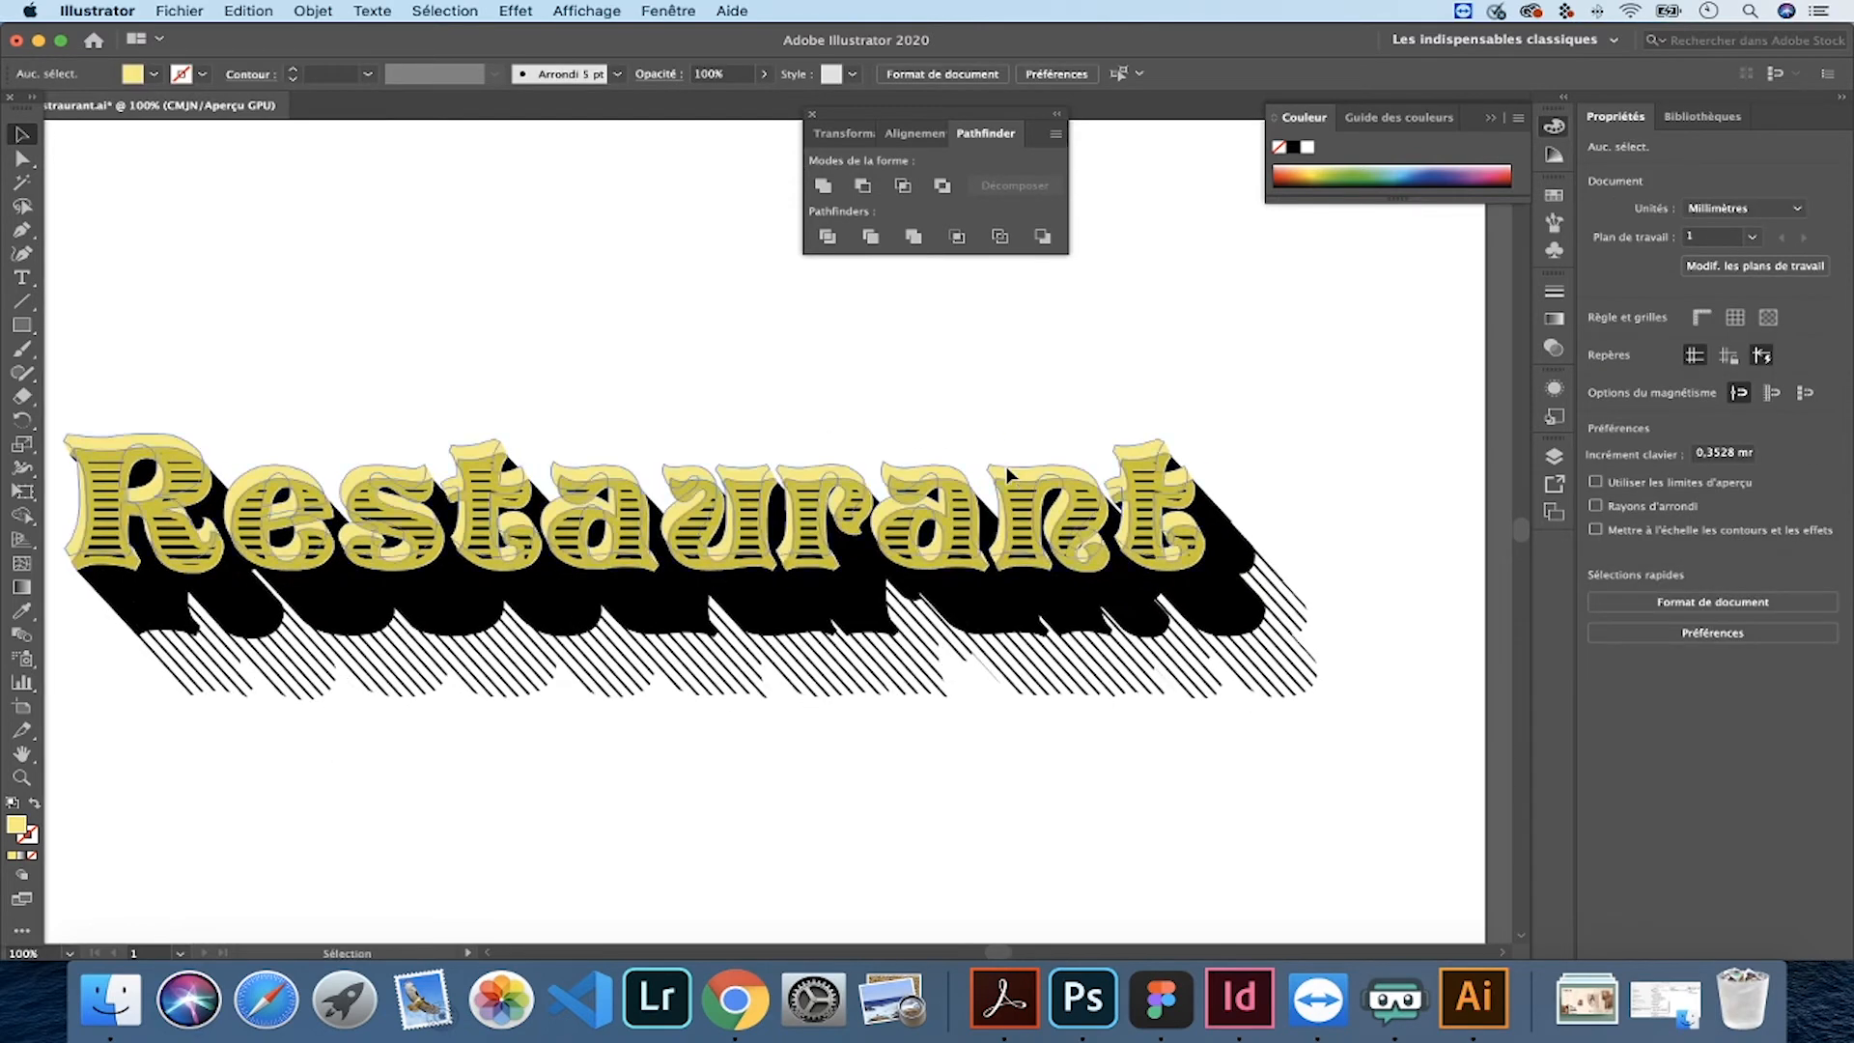
double_click(1007, 474)
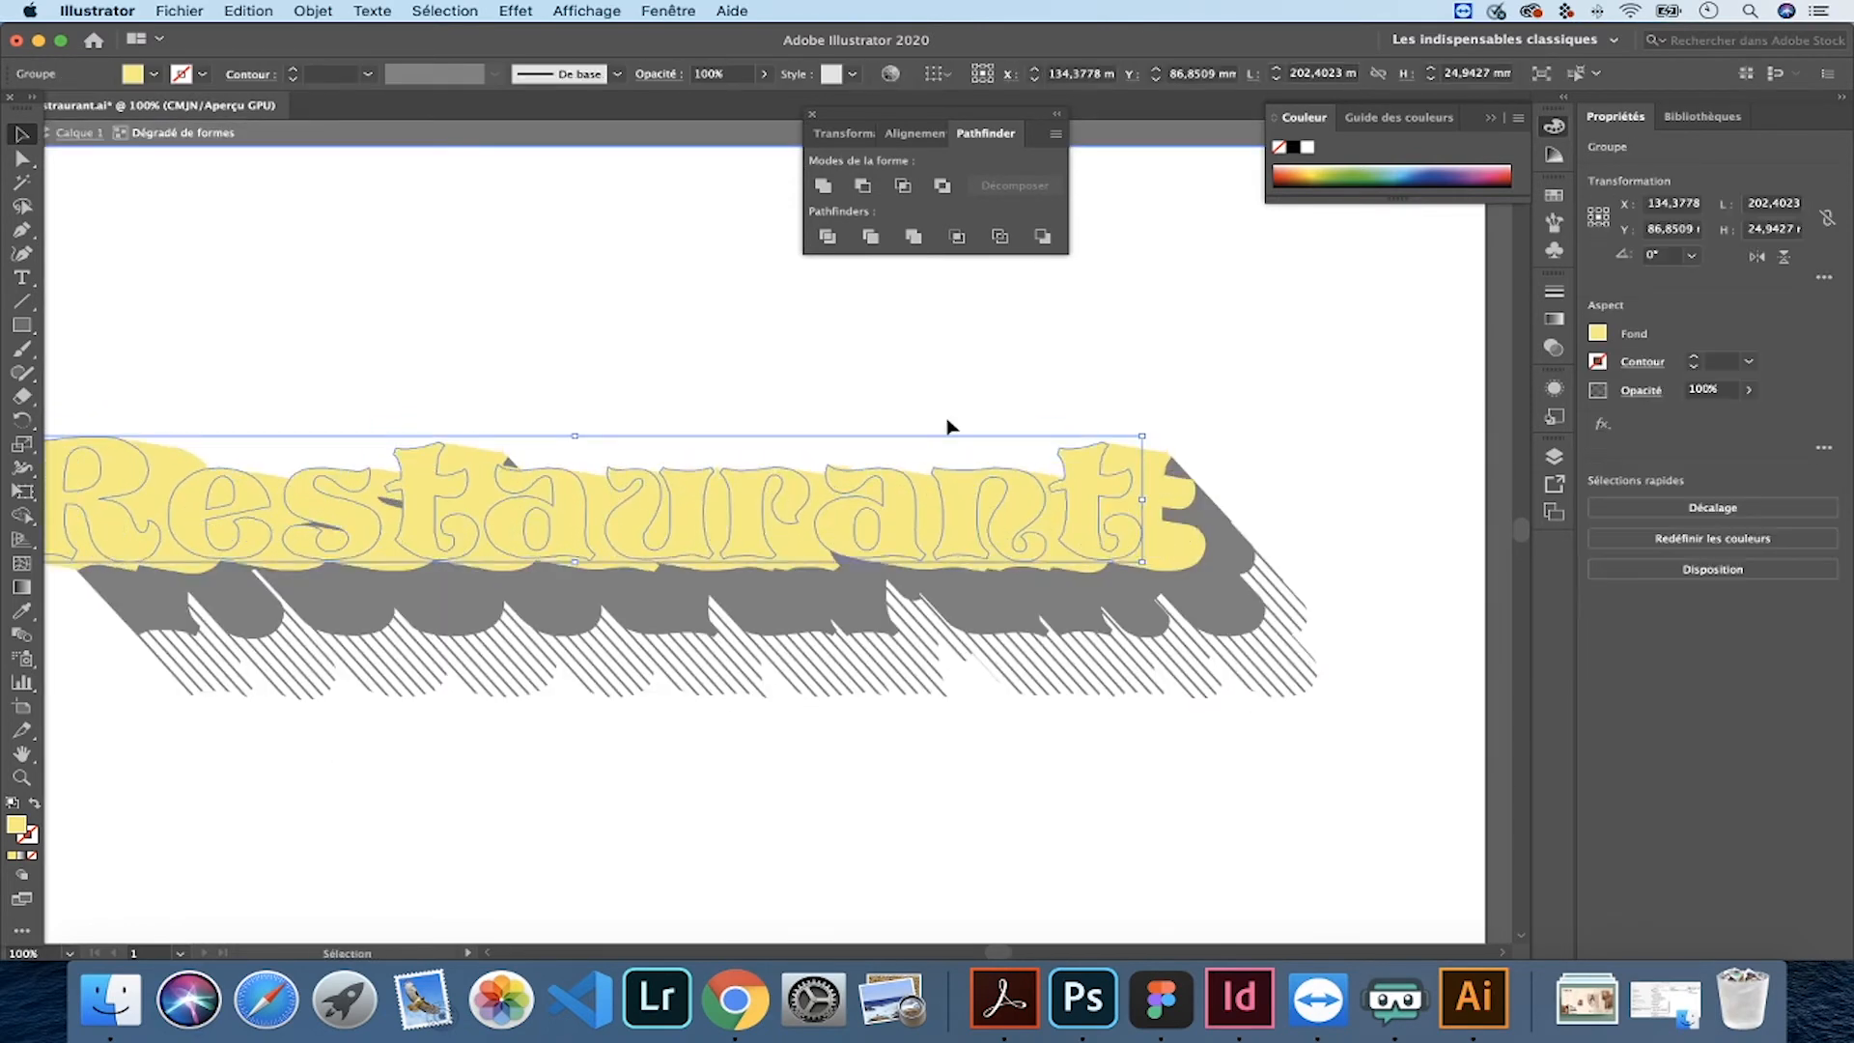
double_click(941, 425)
scroll(787, 431, "left", 4)
double_click(322, 425)
left_click_drag(319, 421, 367, 419)
double_click(399, 355)
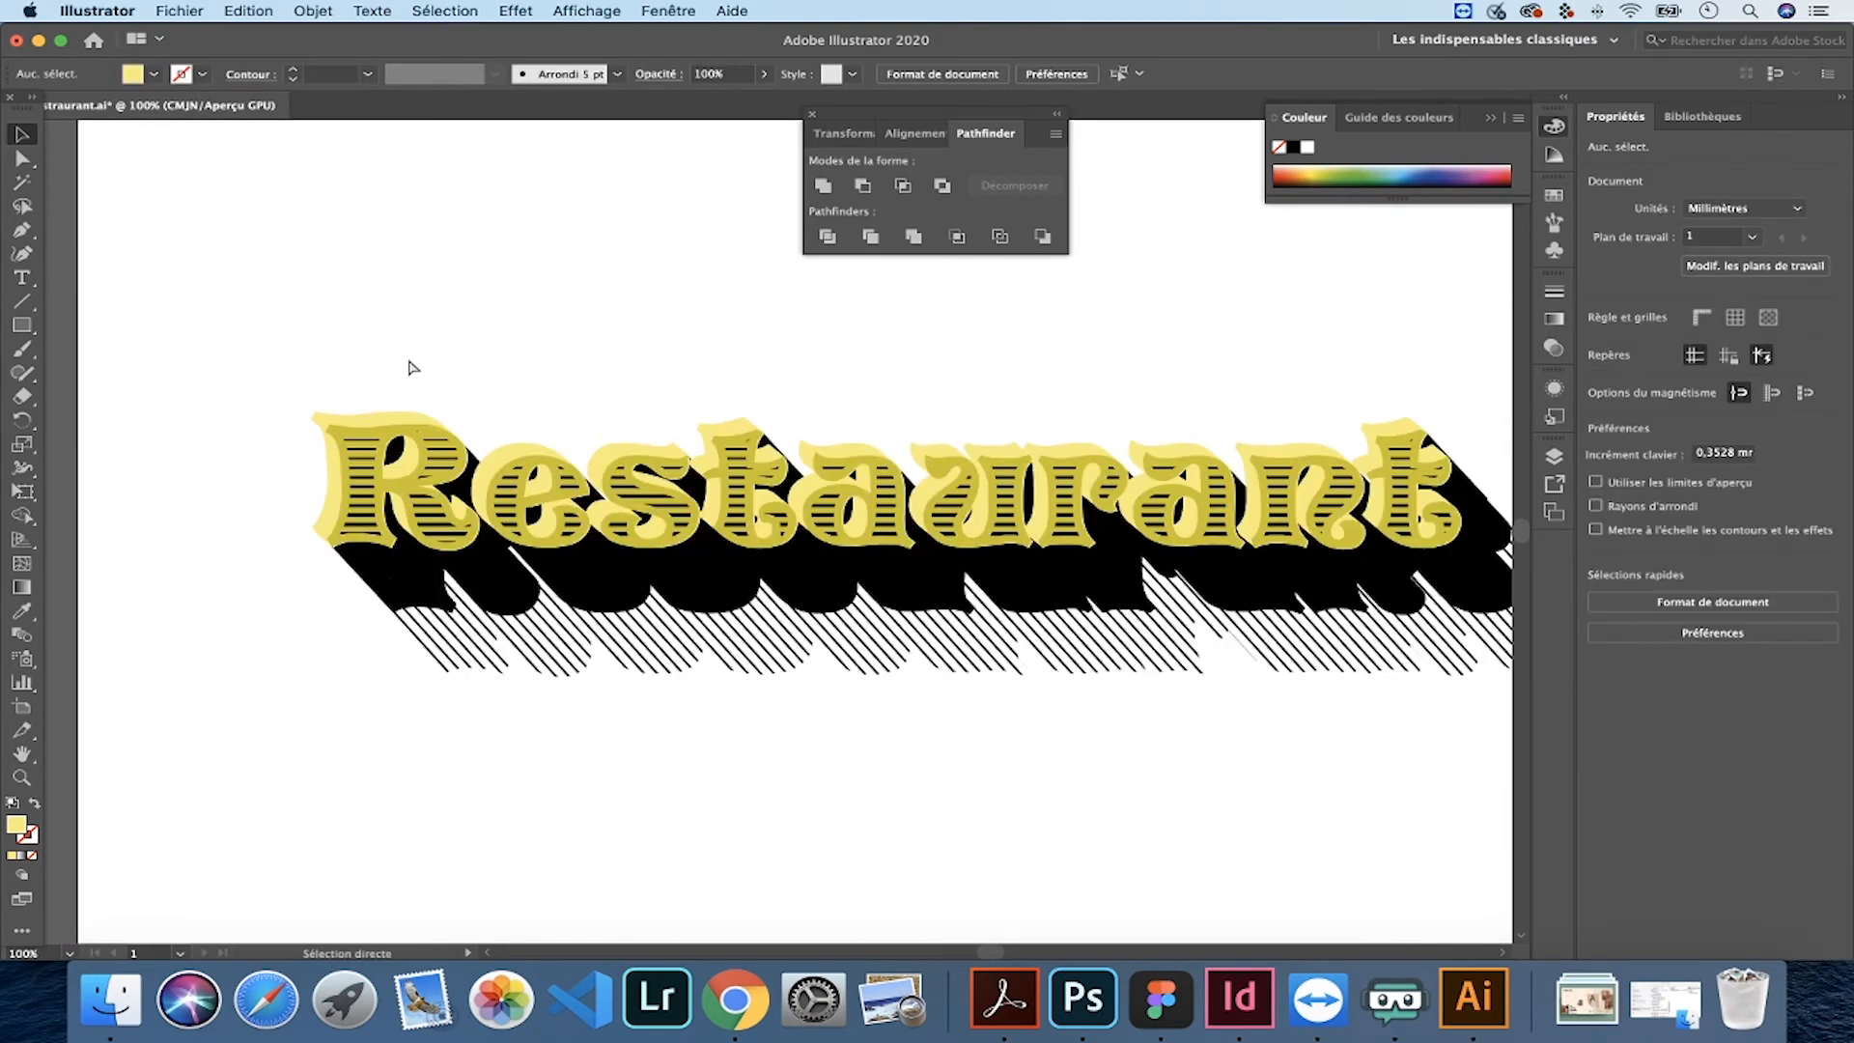
- Isolate the light yellow blend and shift its offset lettering closer to the striped letters
key("super+plus")
key("super+plus")
scroll(409, 368, "left", 10)
double_click(554, 404)
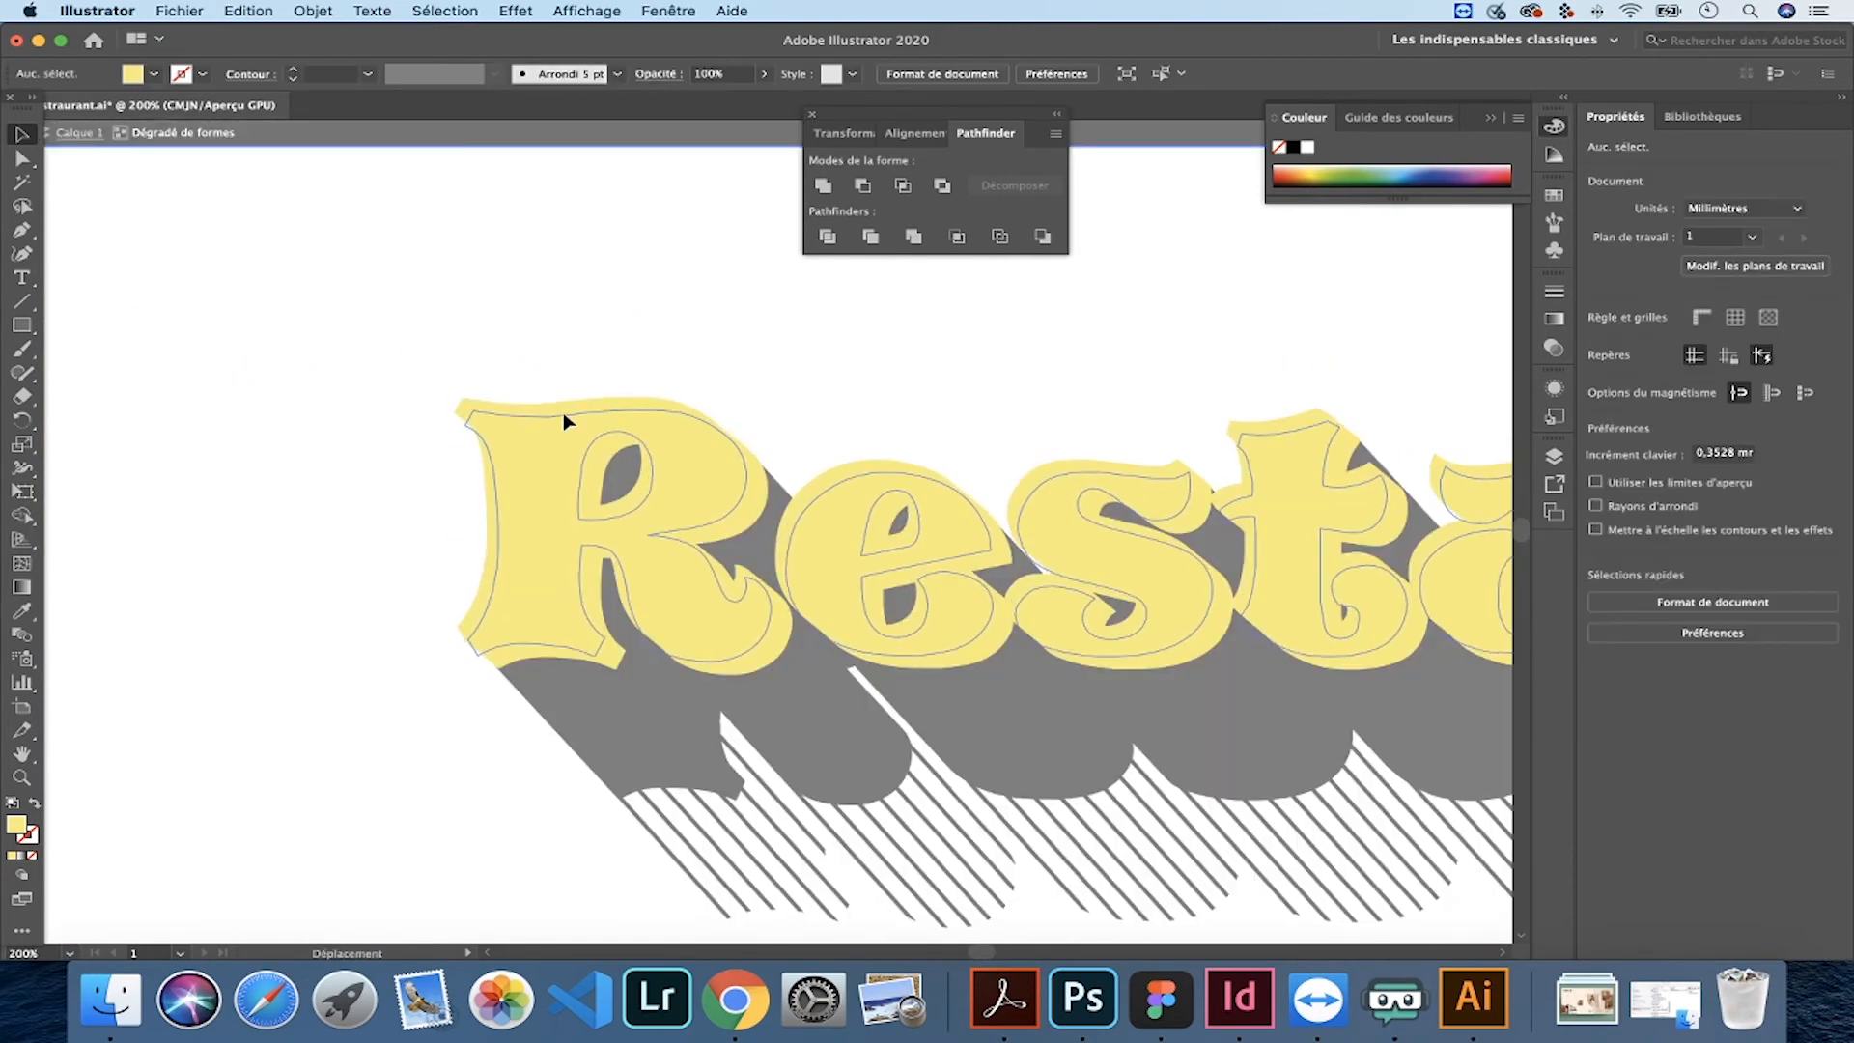
double_click(567, 325)
scroll(680, 360, "right", 5)
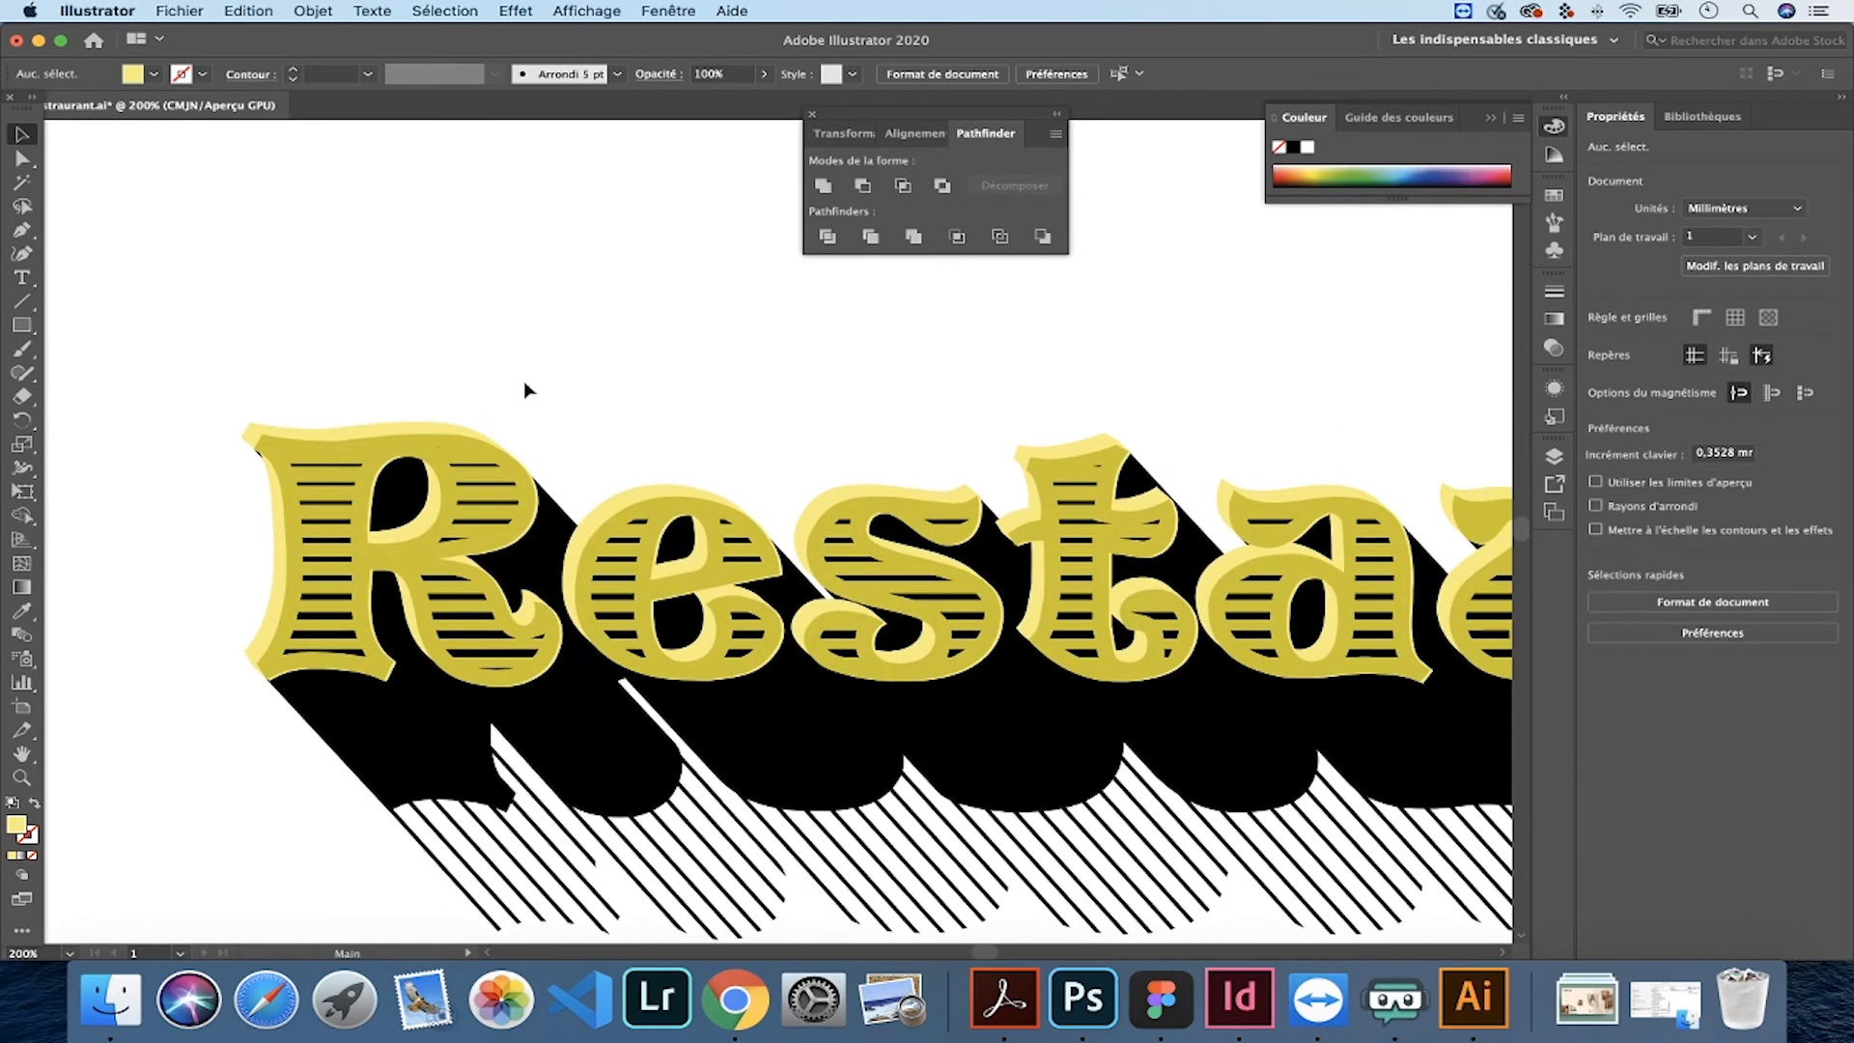
- Change the fill of the blended bevel lettering to white (ffffff)
left_click(664, 533)
double_click(19, 827)
type("ffffff")
left_click(1363, 435)
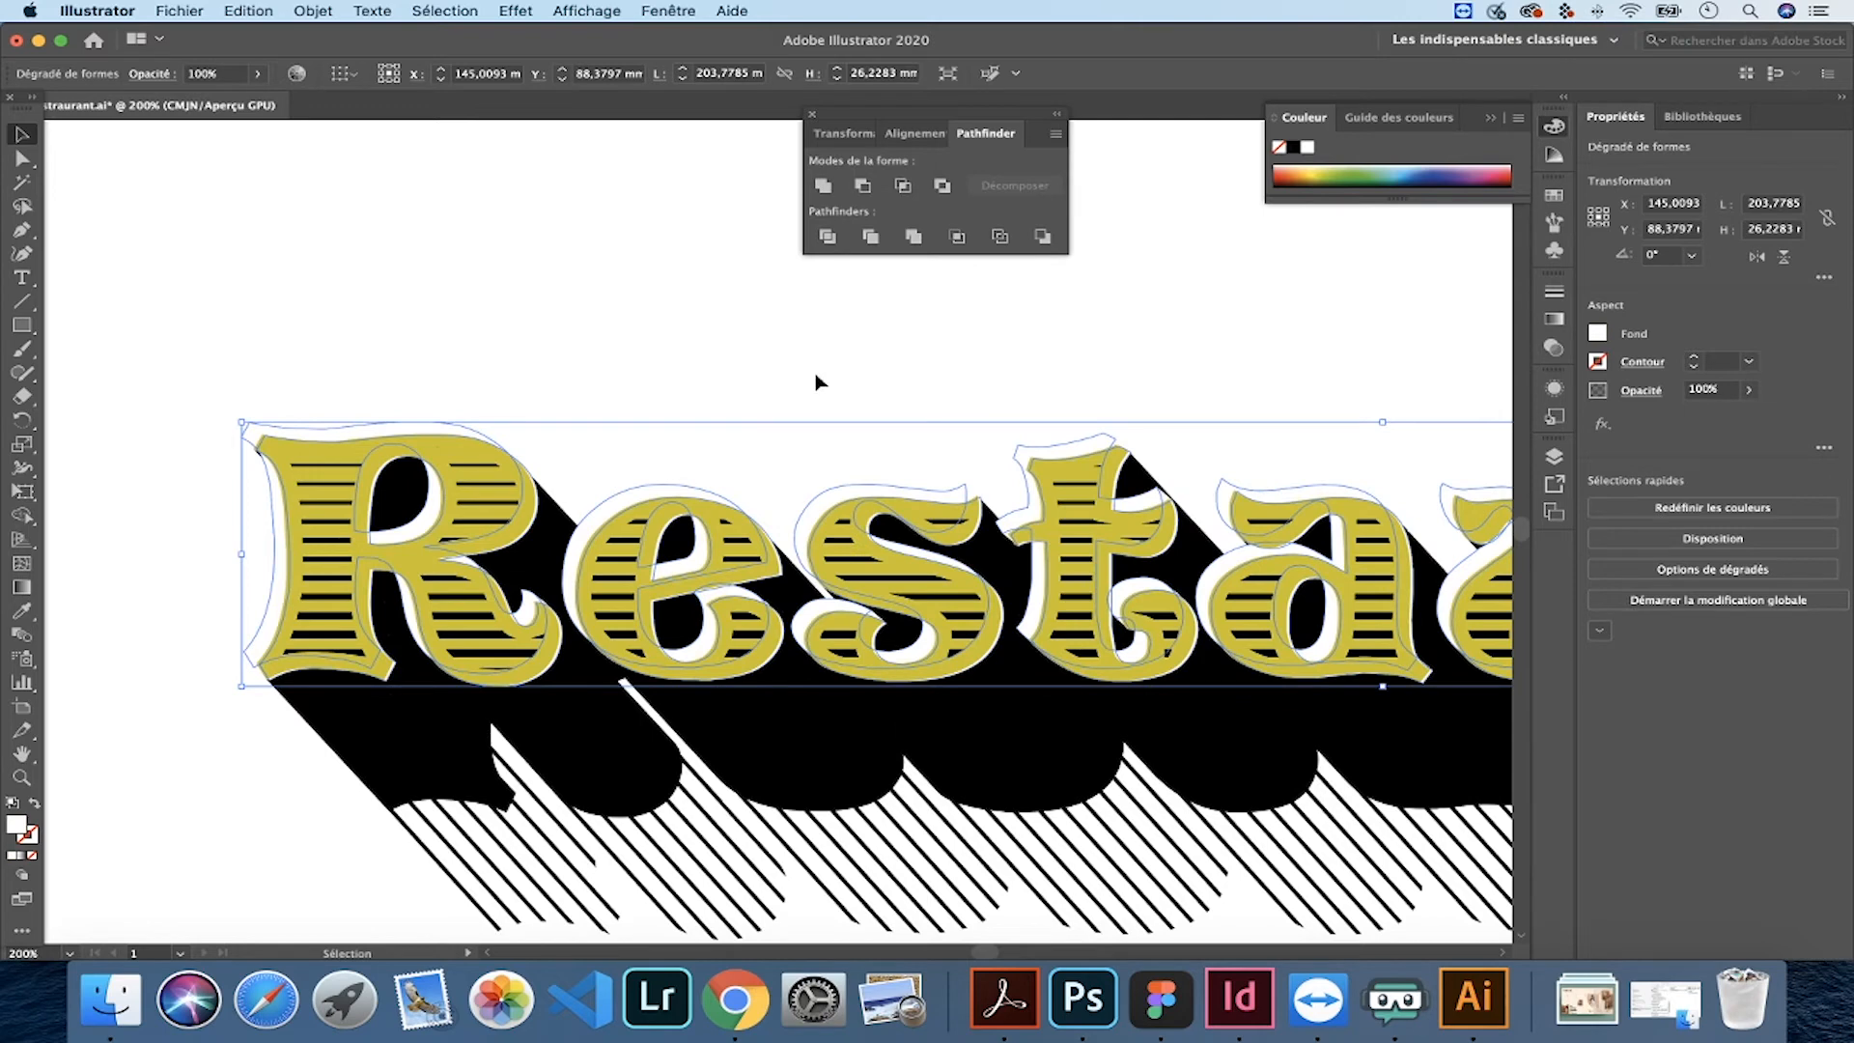
left_click(807, 369)
- Draw a white rectangle about 297 x 210 mm covering the whole artboard
key("super+minus")
key("super+minus")
left_click_drag(817, 409, 399, 397)
scroll(394, 396, "left", 8)
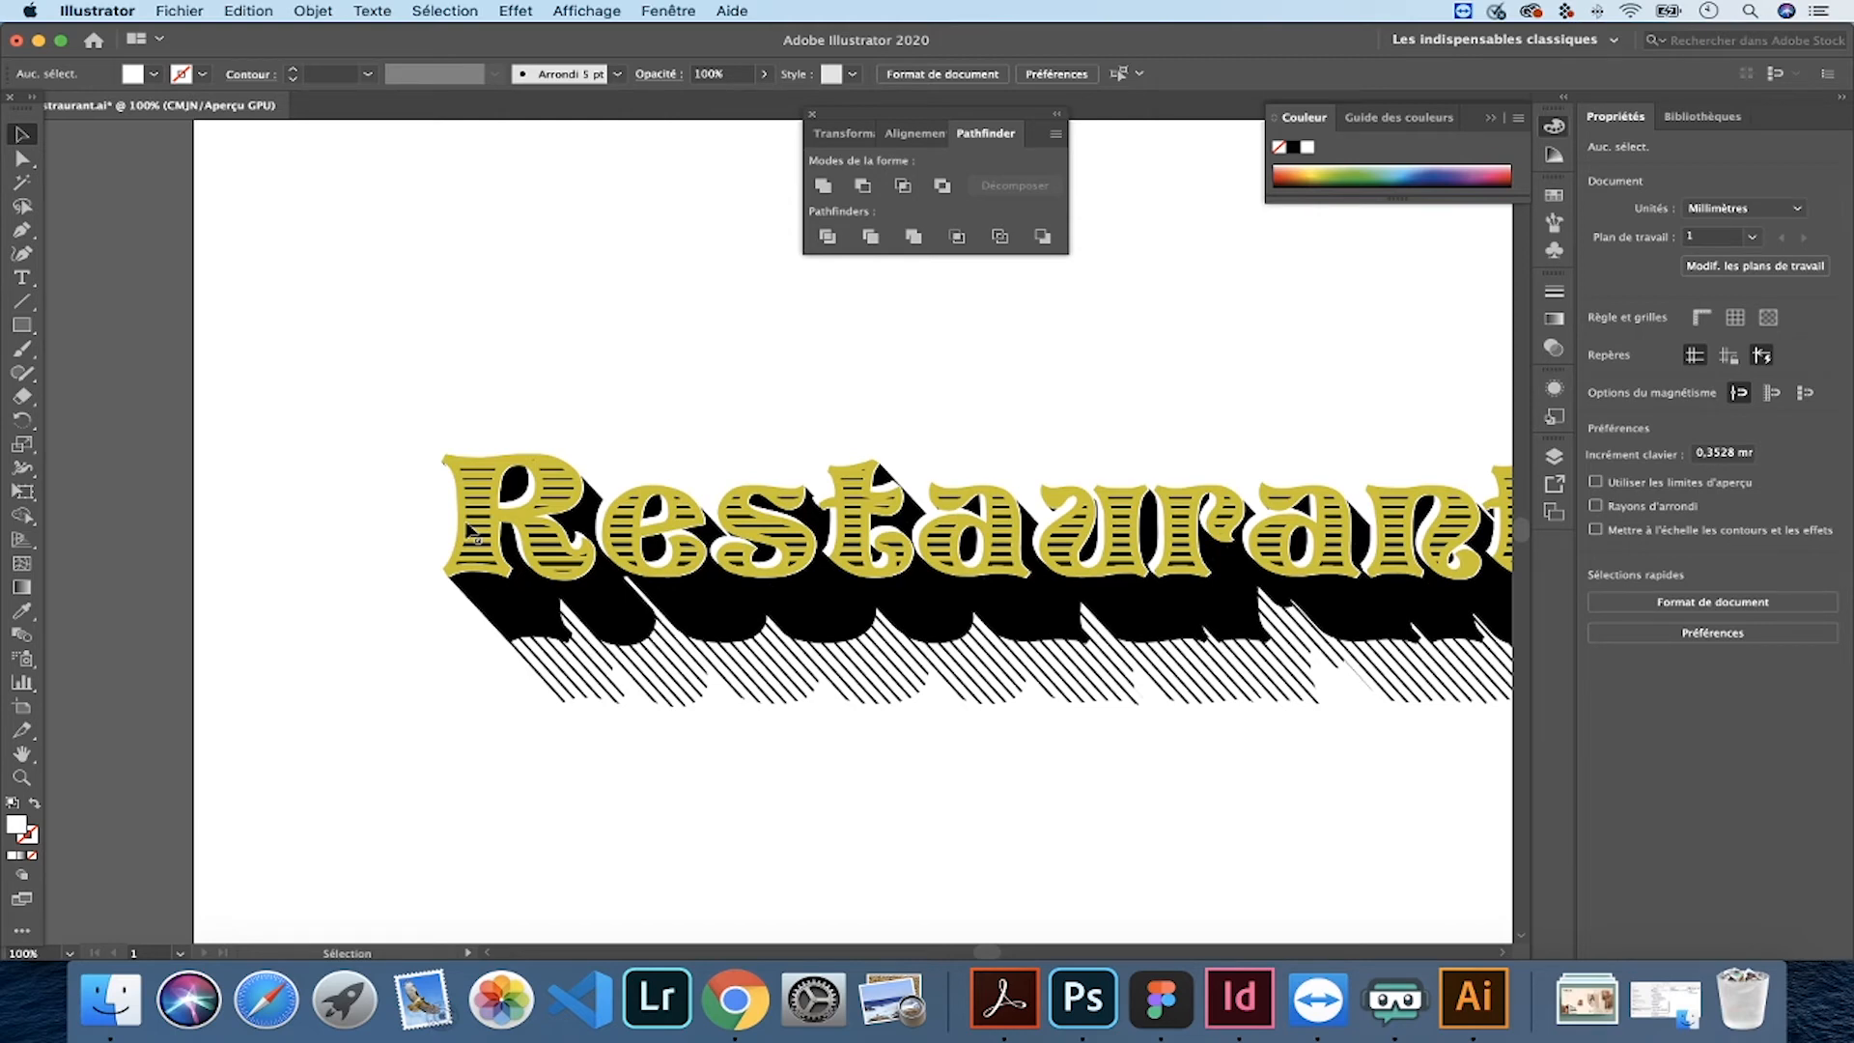
key("super+minus")
left_click_drag(616, 361, 506, 339)
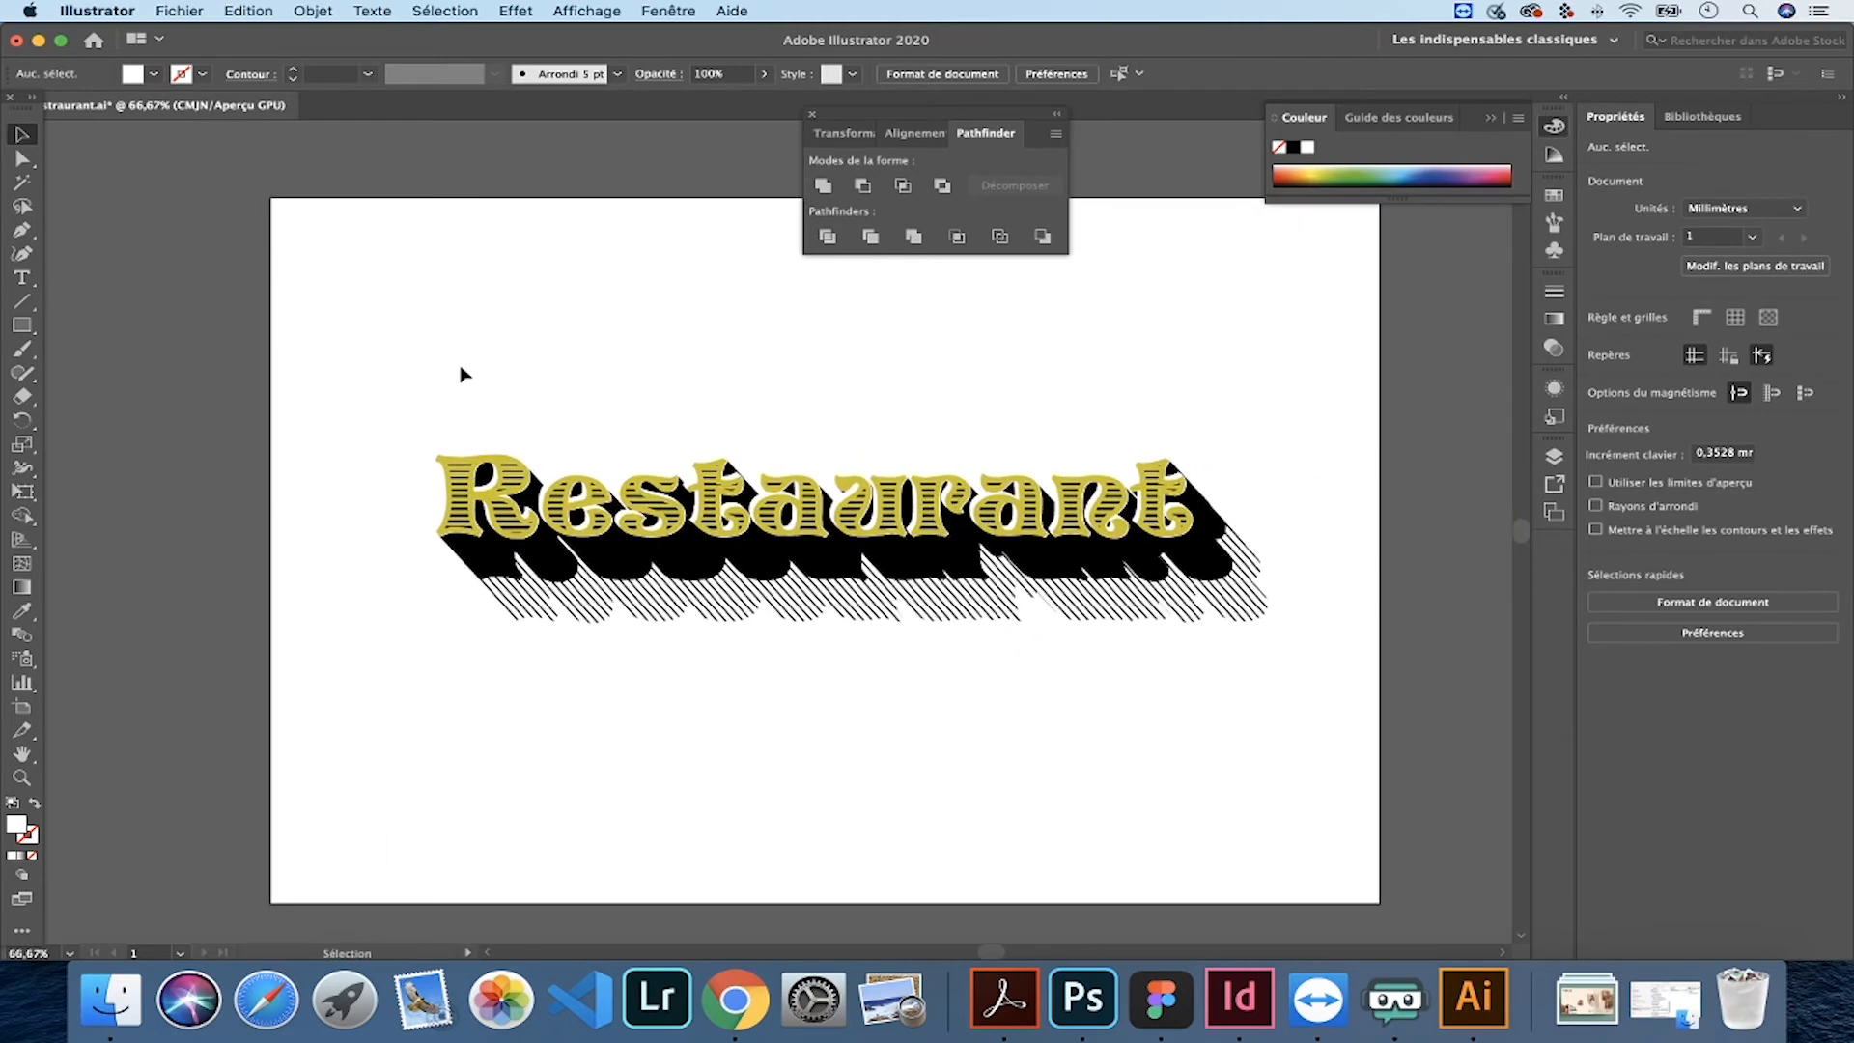
left_click(21, 324)
left_click_drag(270, 201, 1183, 831)
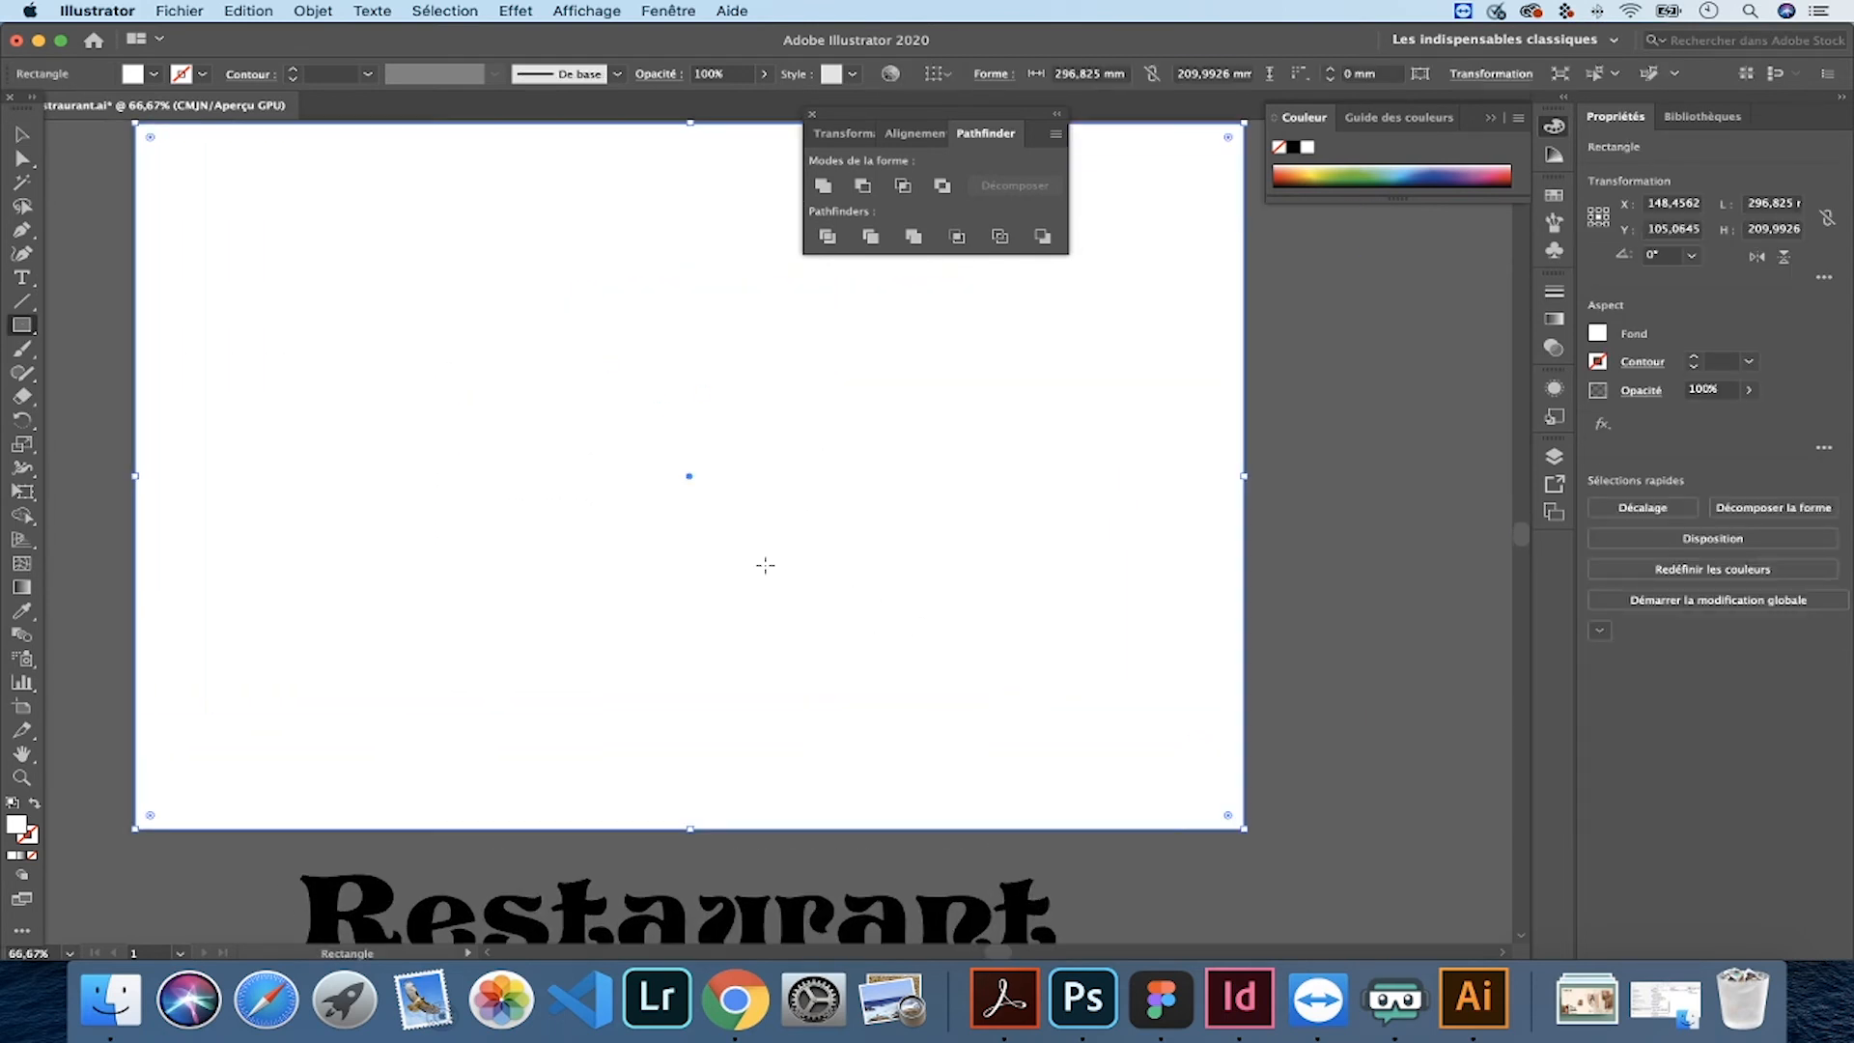
left_click(21, 136)
- Show the contents of layer Calque 1 and send the artboard-sized rectangle behind all the lettering
left_click(812, 114)
scroll(820, 381, "up", 1)
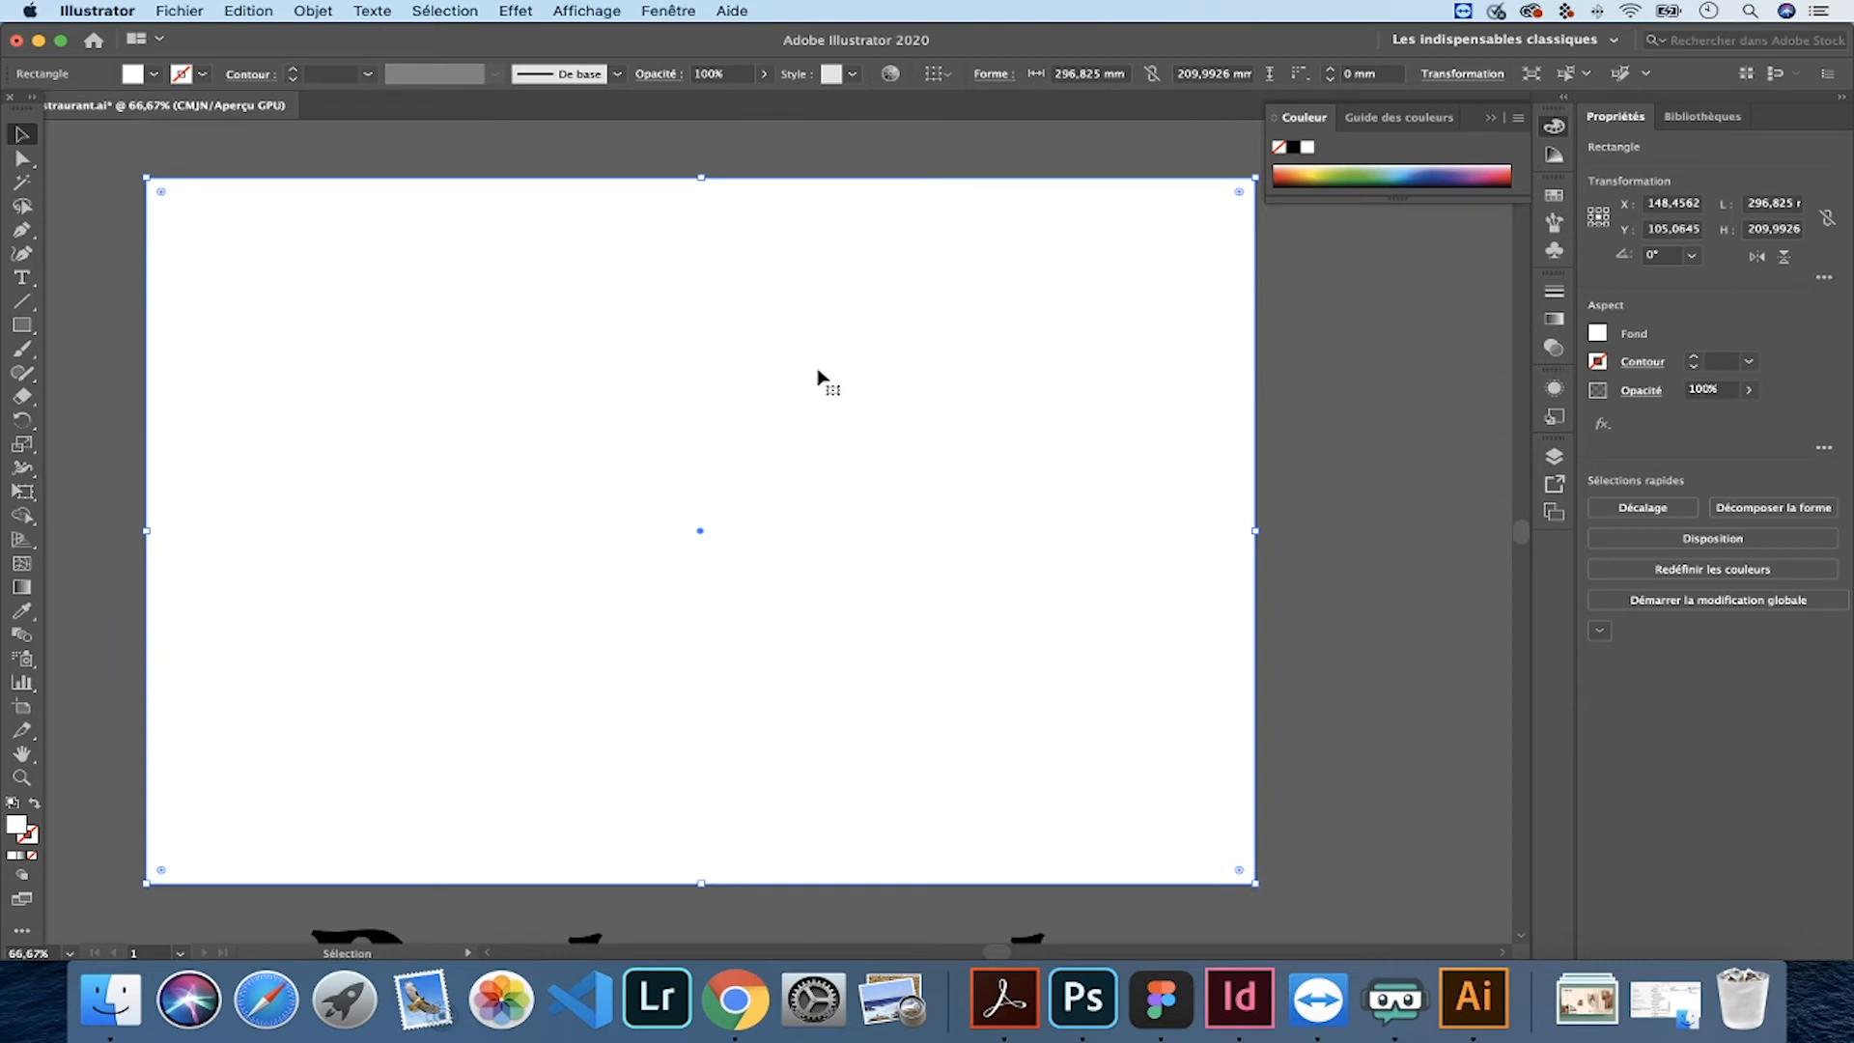
left_click(681, 11)
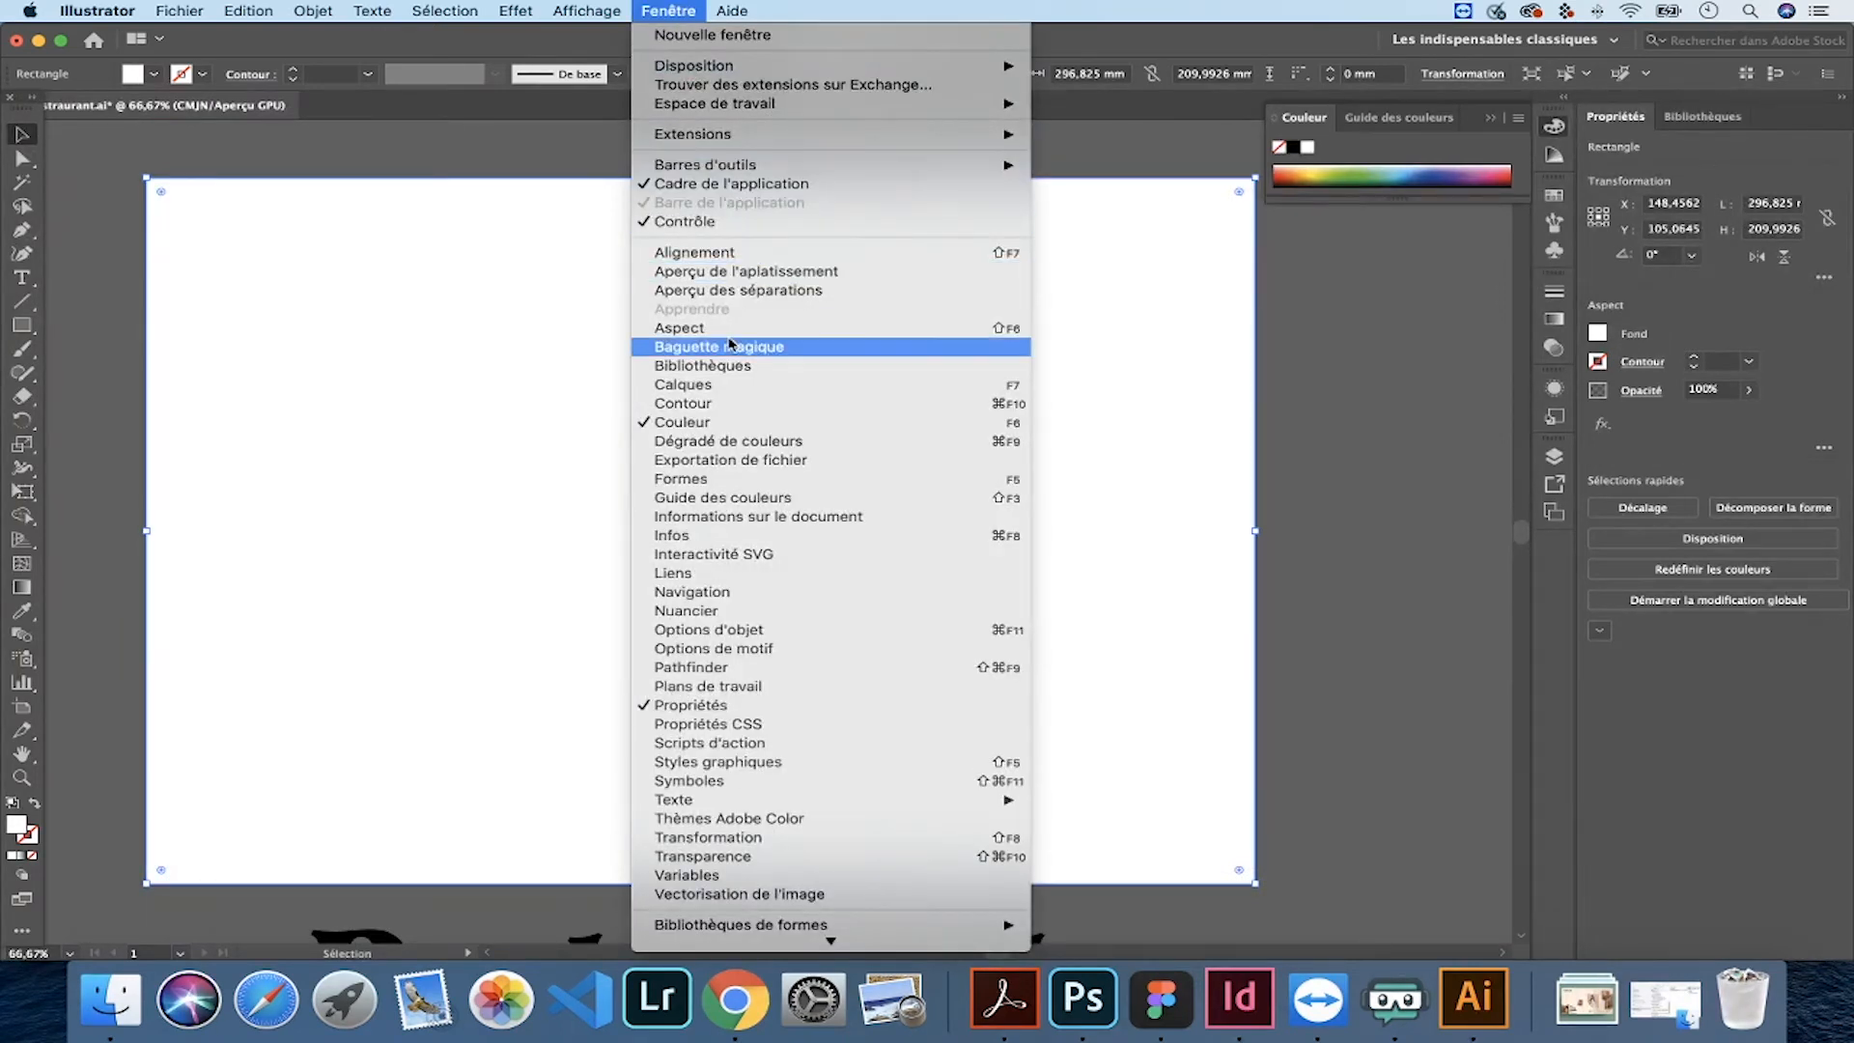
left_click(718, 385)
left_click(1337, 478)
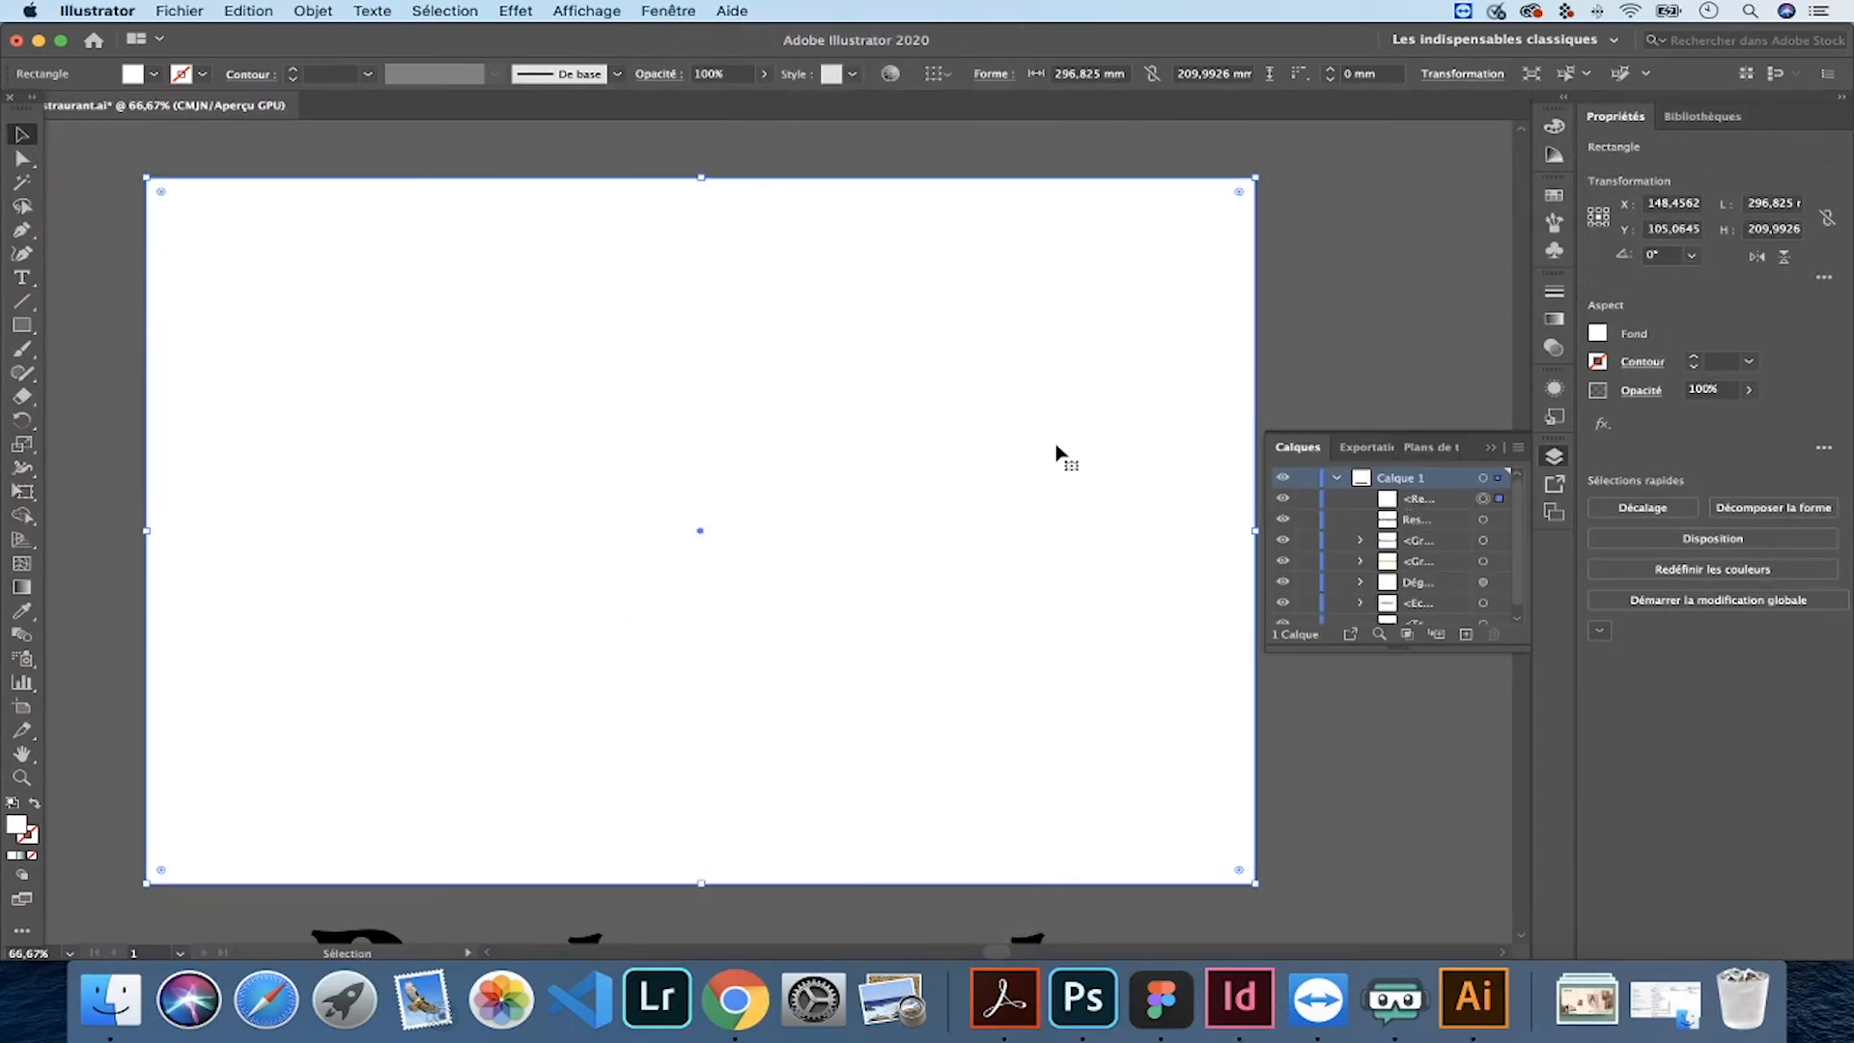
right_click(1129, 458)
mouse_move(1101, 765)
left_click(1380, 823)
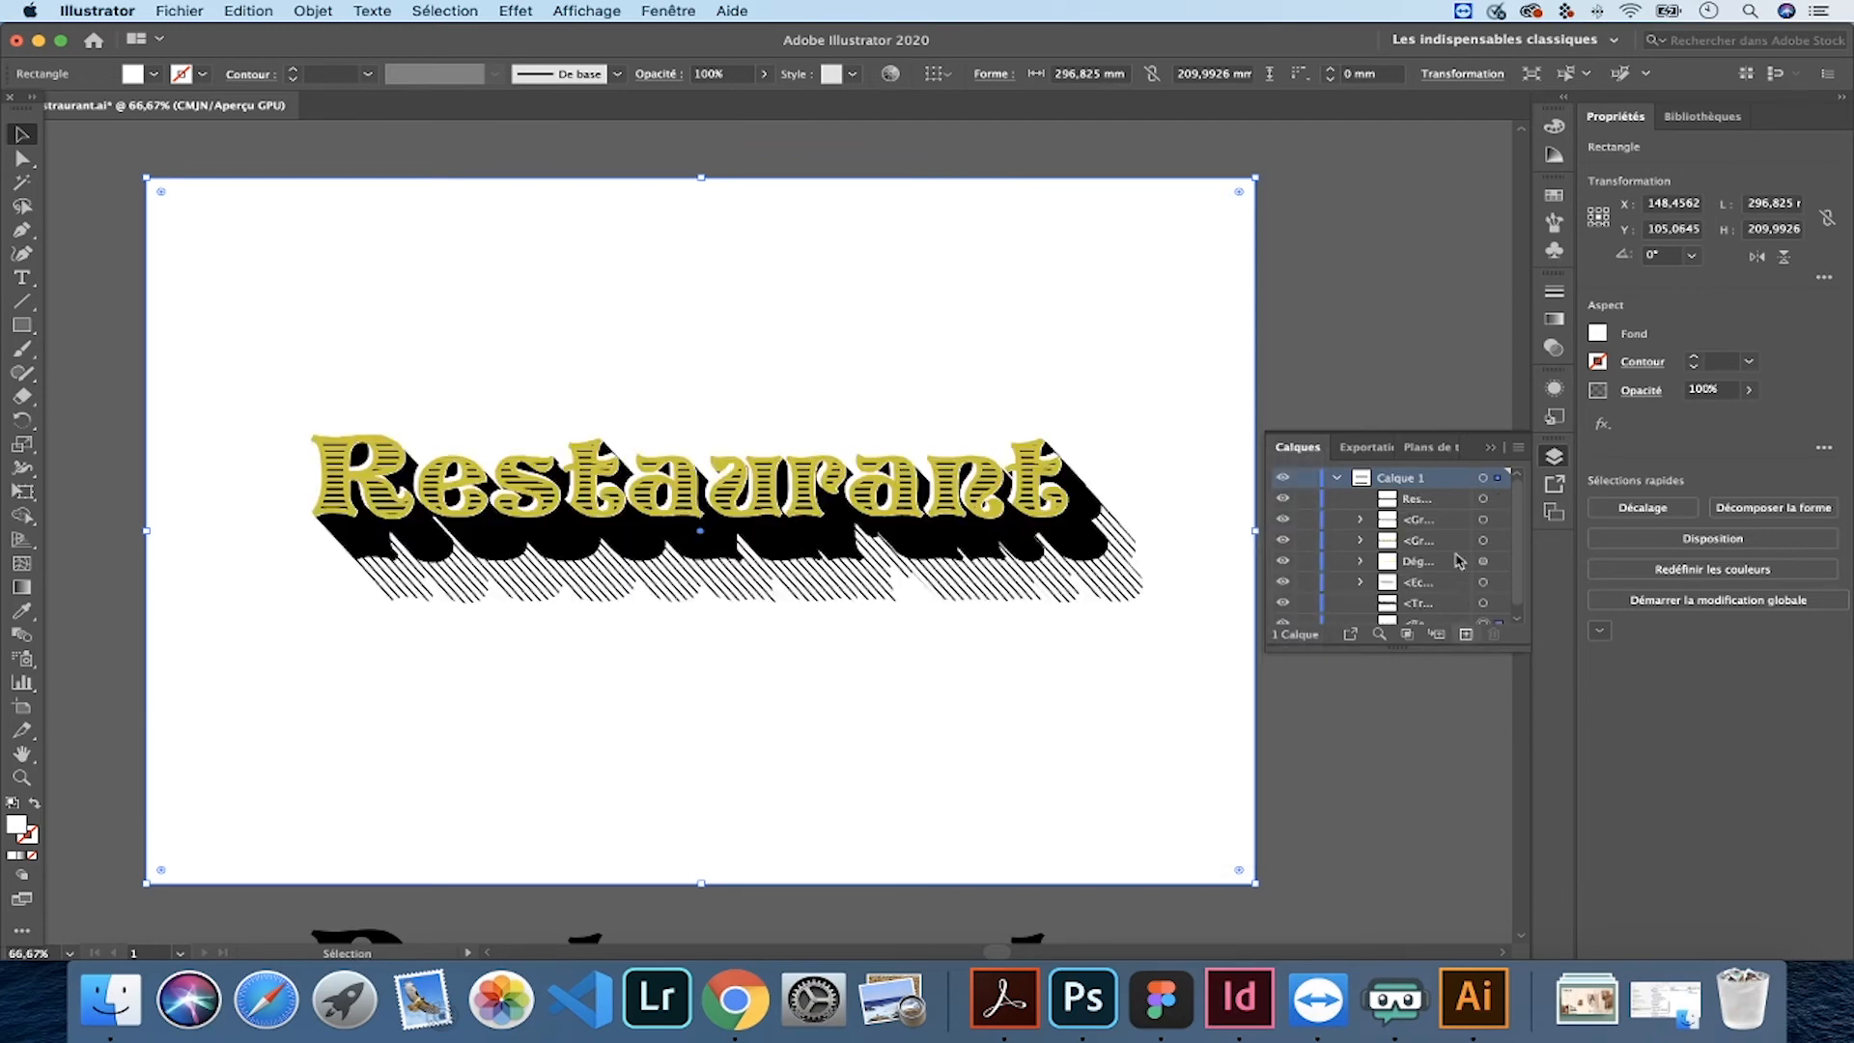
scroll(734, 692, "down", 1)
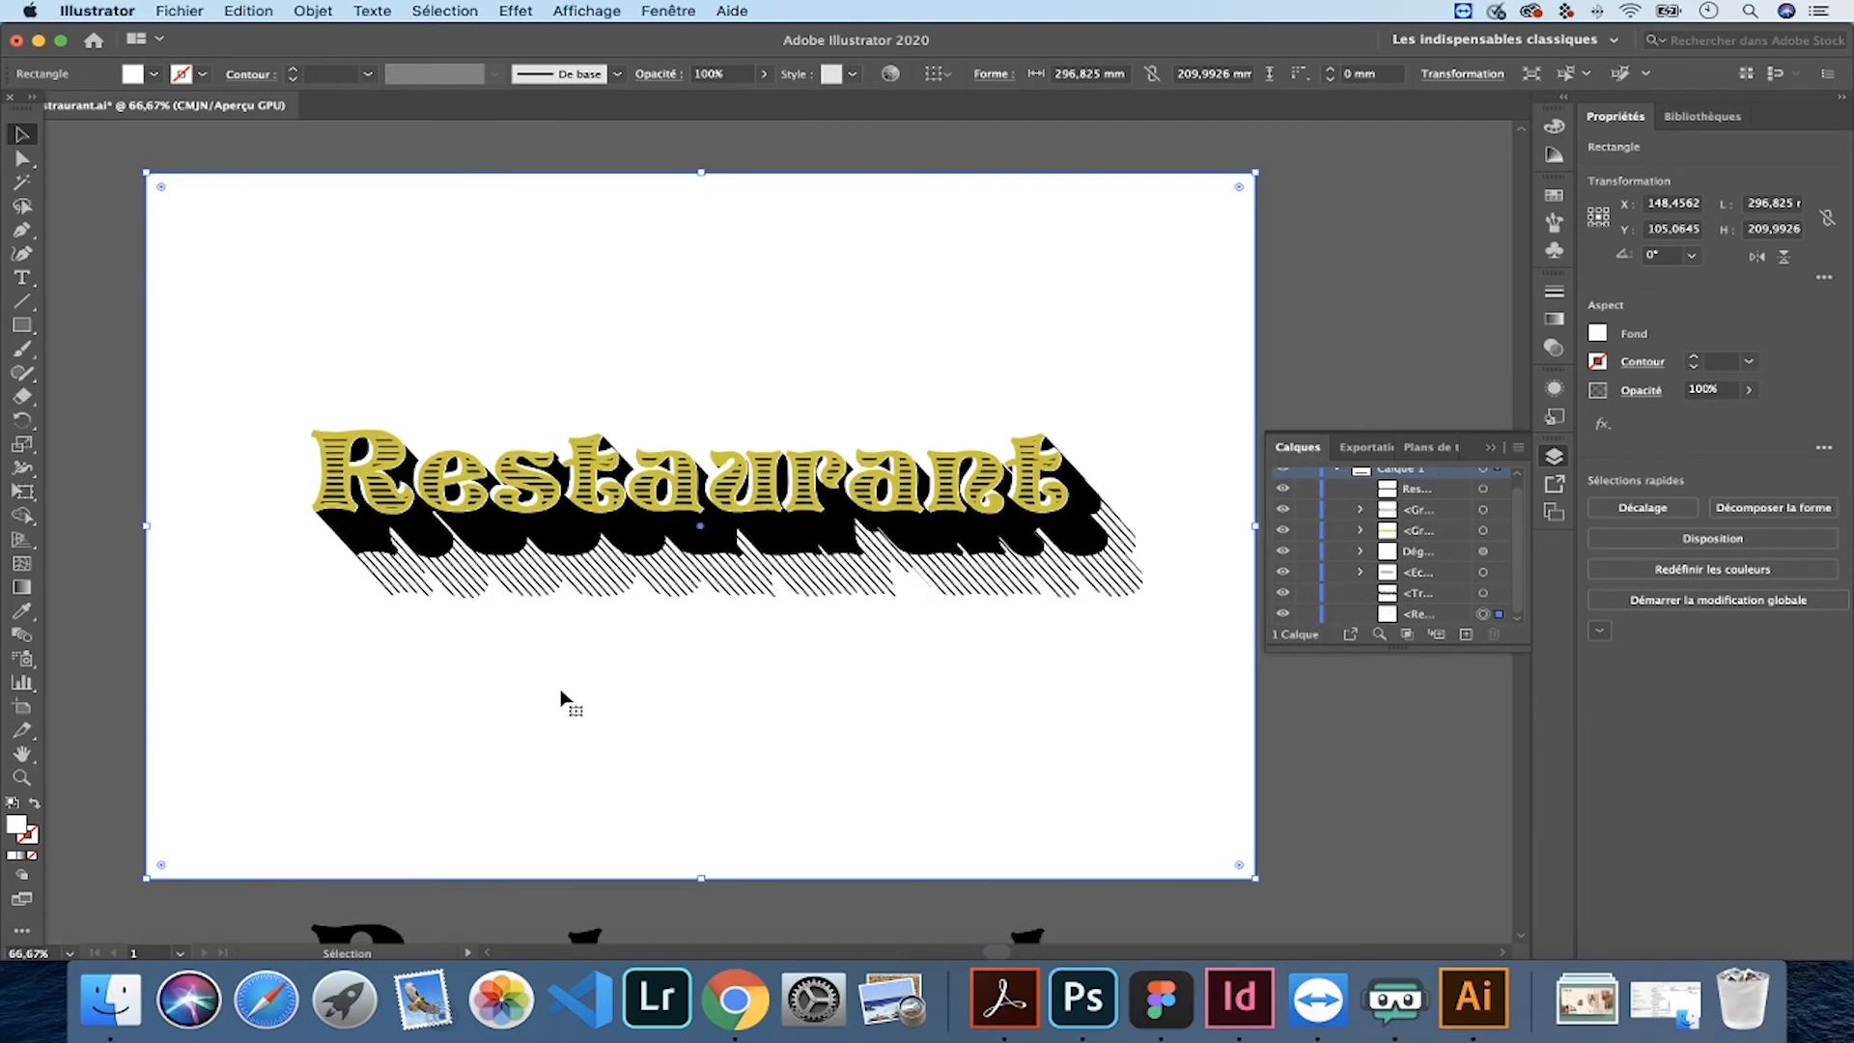
- Fill the background rectangle with a medium dark blue and lock it
double_click(17, 826)
left_click(1161, 527)
left_click(1076, 433)
left_click(1362, 434)
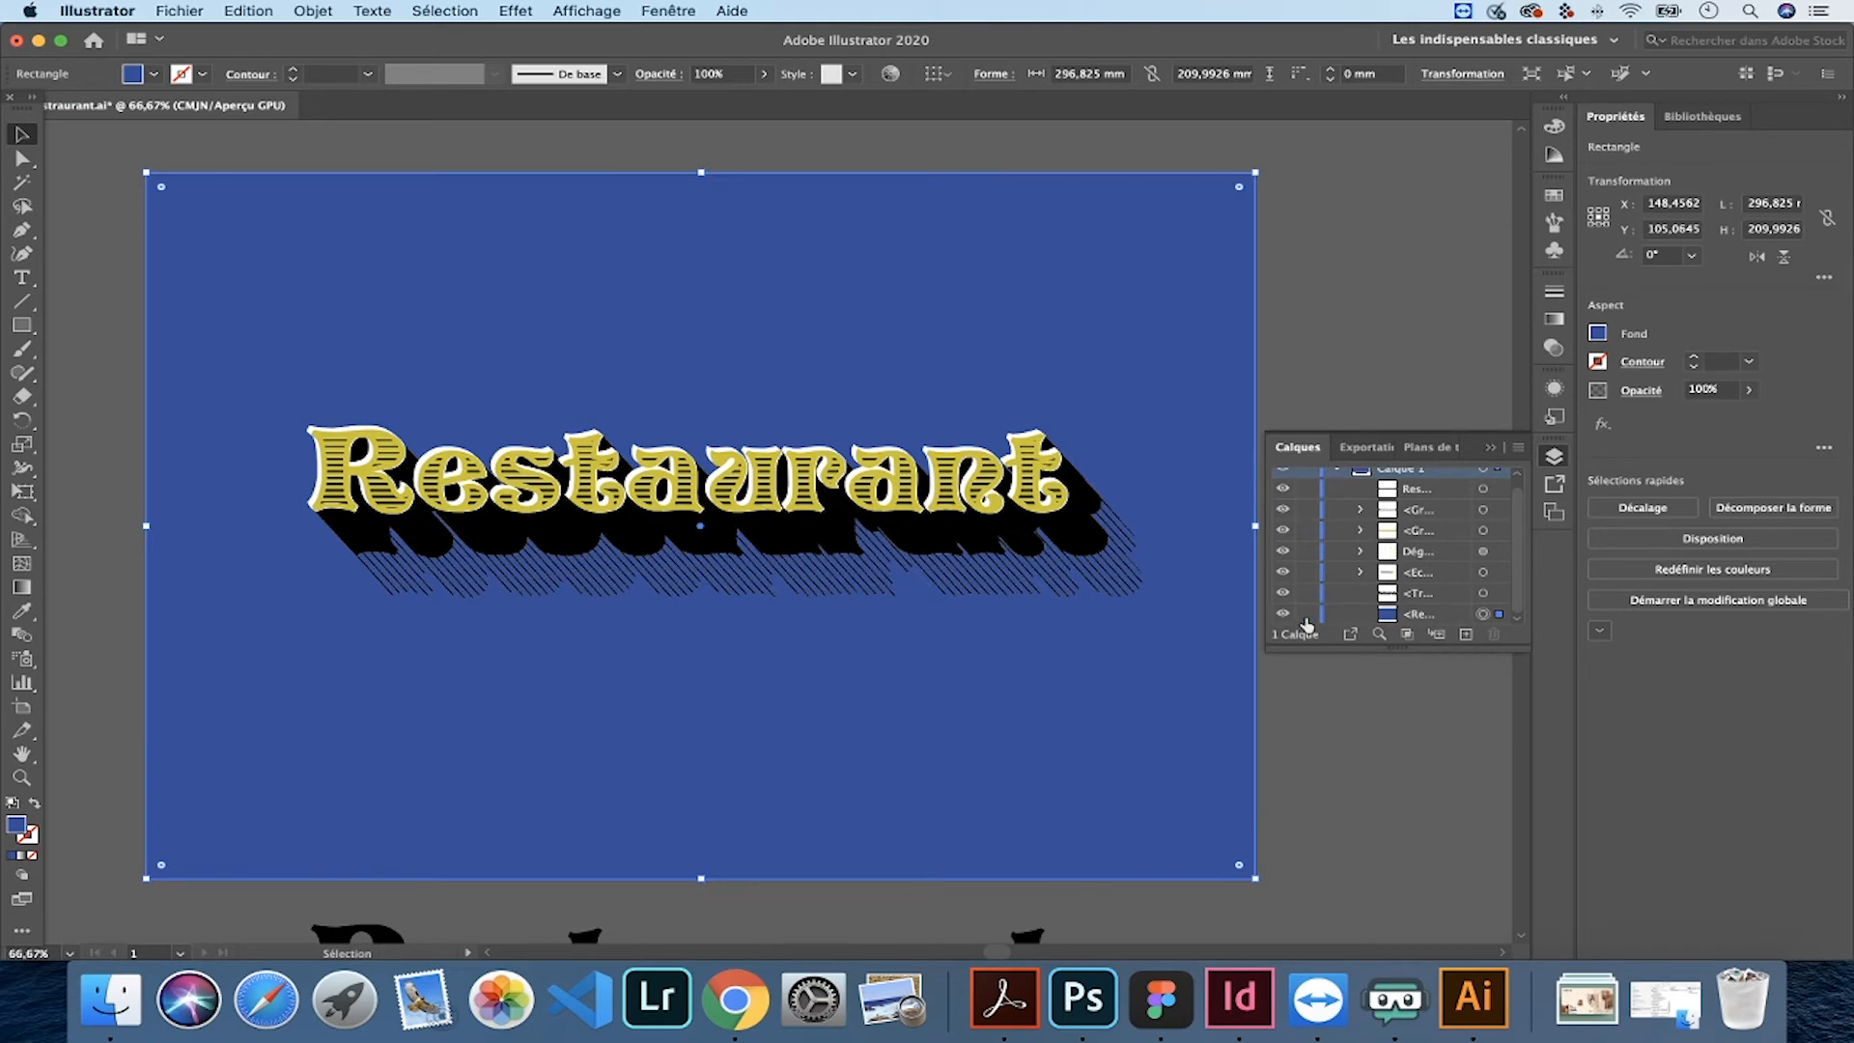
left_click(1307, 614)
- Apply a 1 pt black stroke to the yellow striped lettering group
key("super+plus")
key("super+plus")
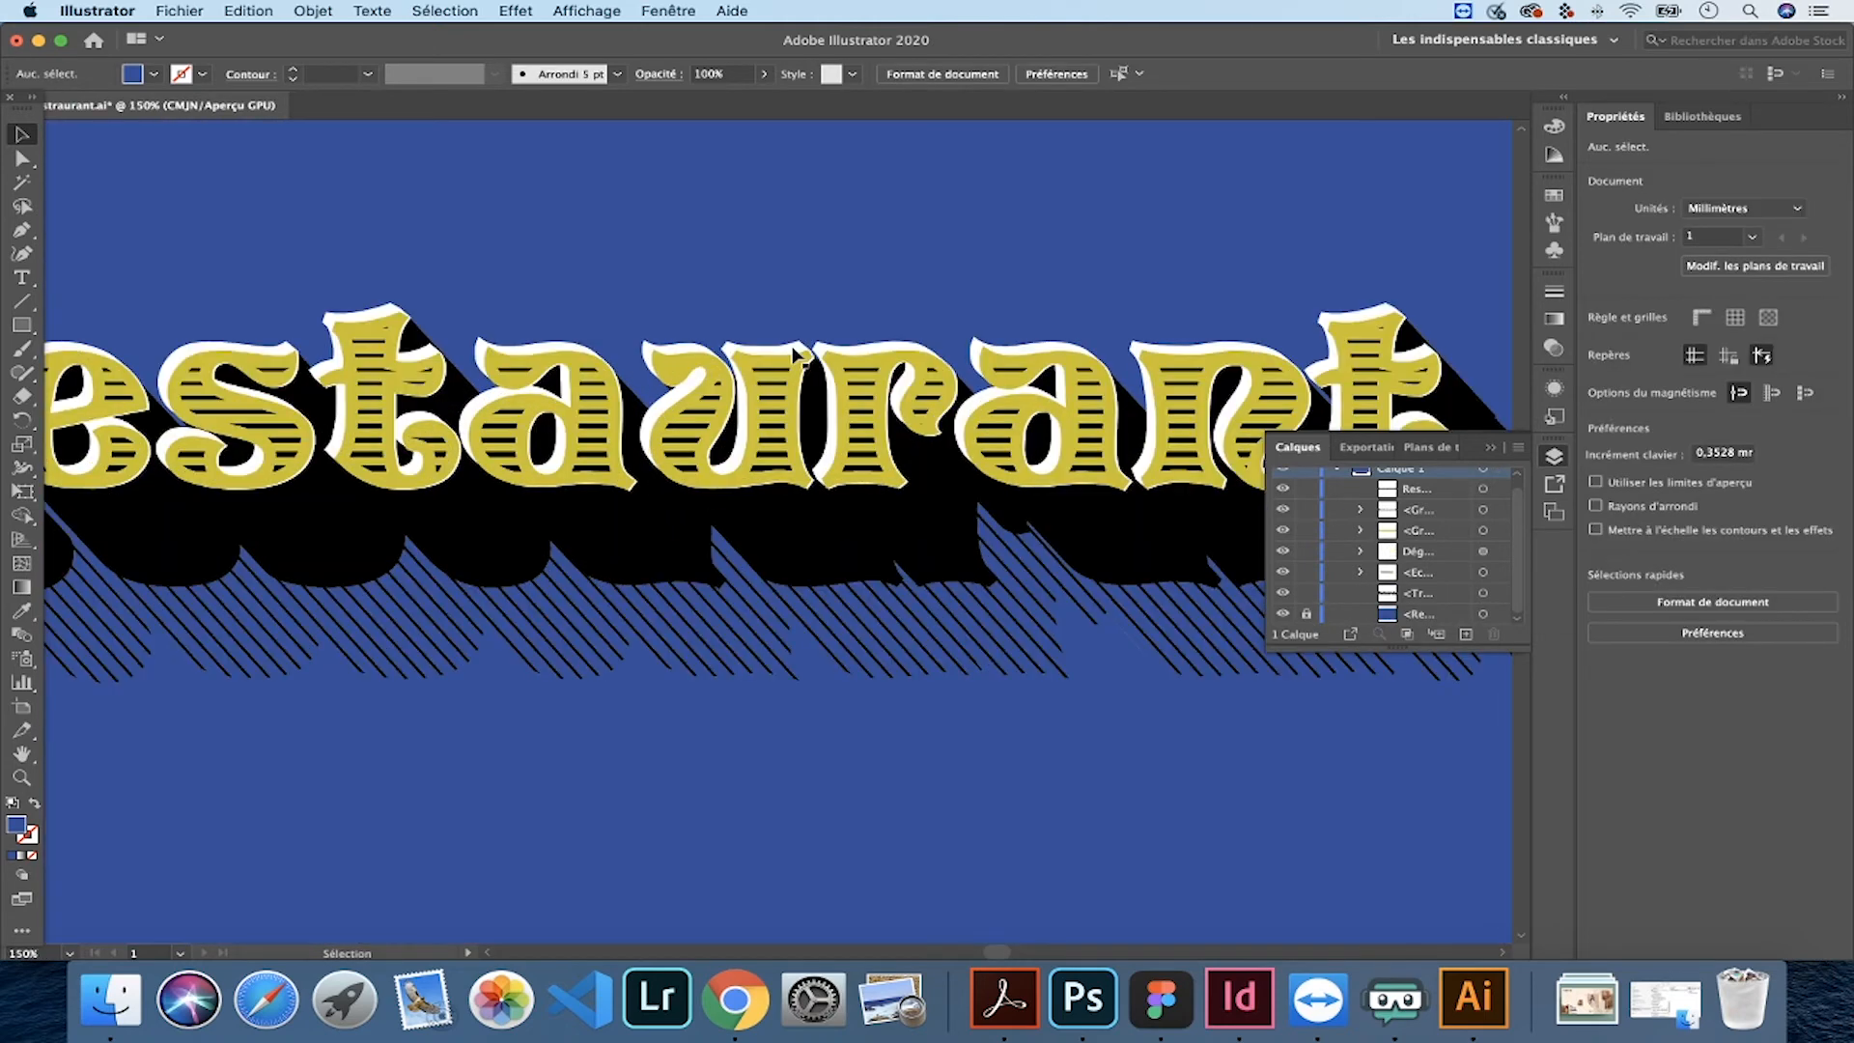
left_click_drag(1226, 450, 893, 402)
left_click(1135, 375)
left_click_drag(339, 482, 1200, 466)
left_click(584, 183)
left_click_drag(579, 175, 606, 235)
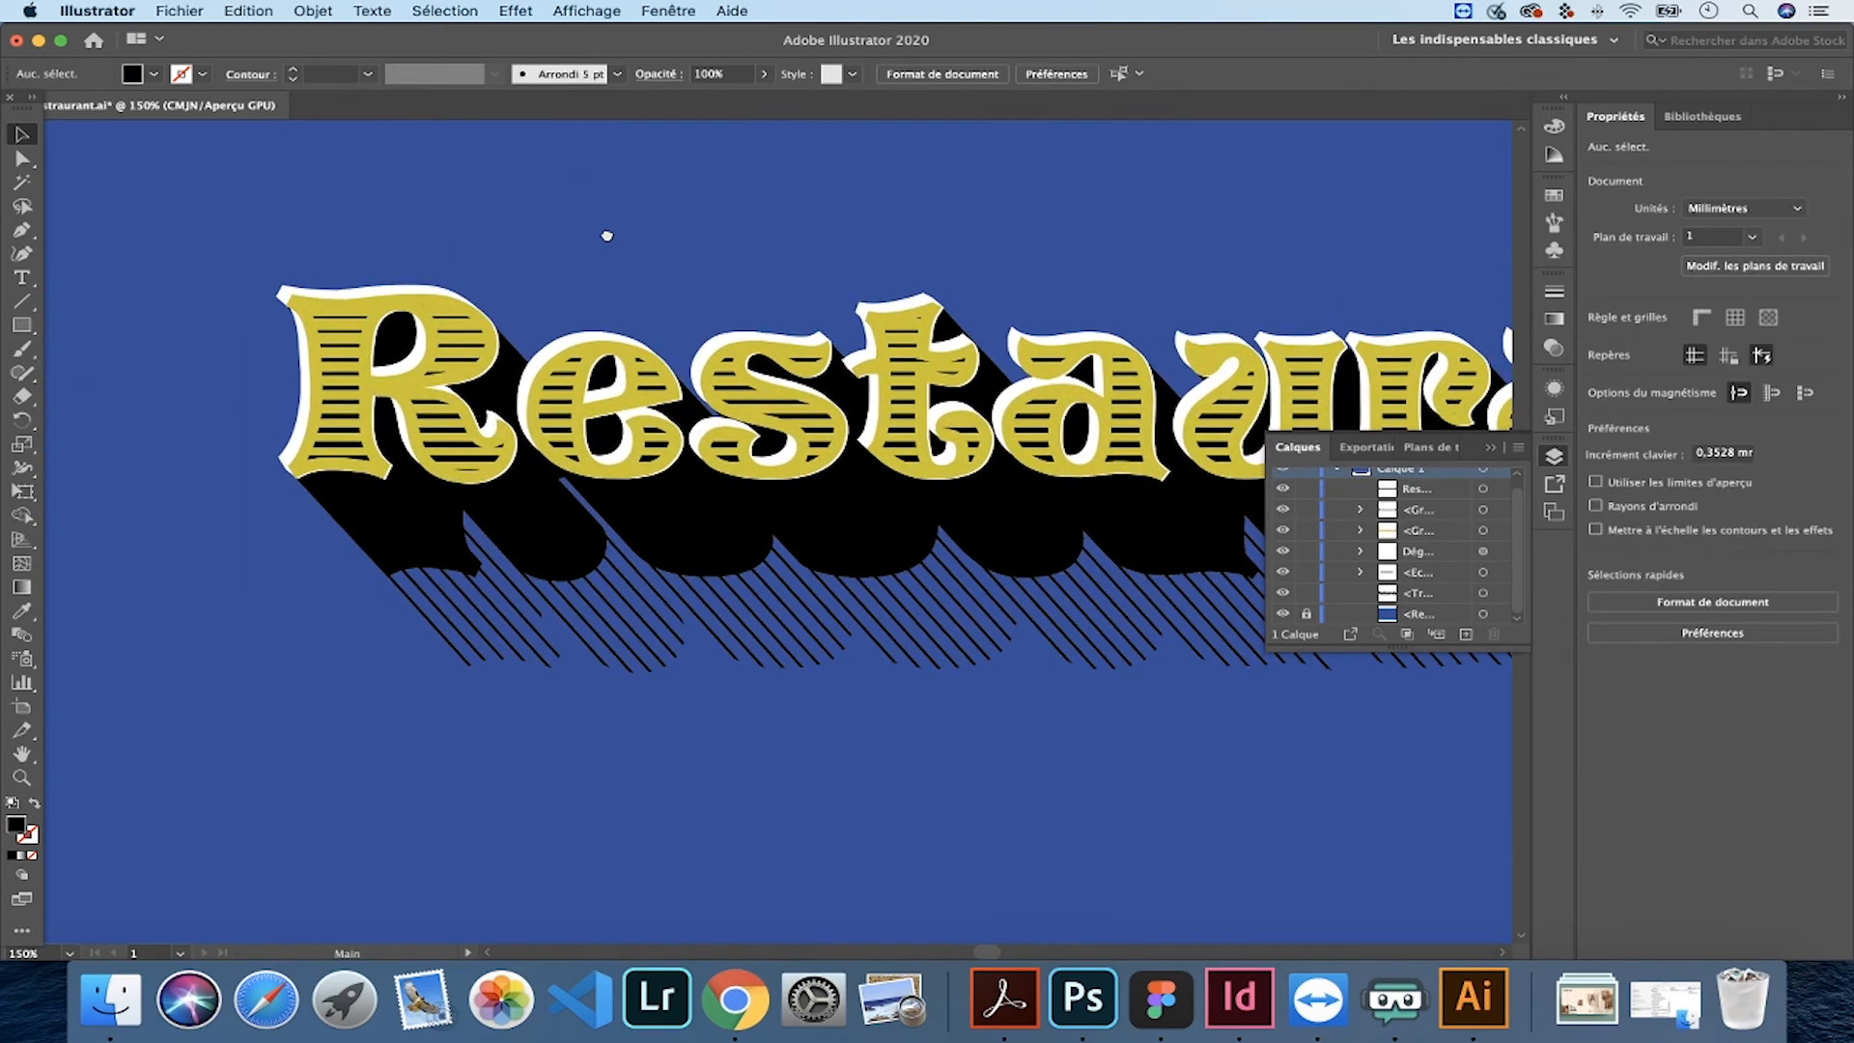
left_click(435, 311)
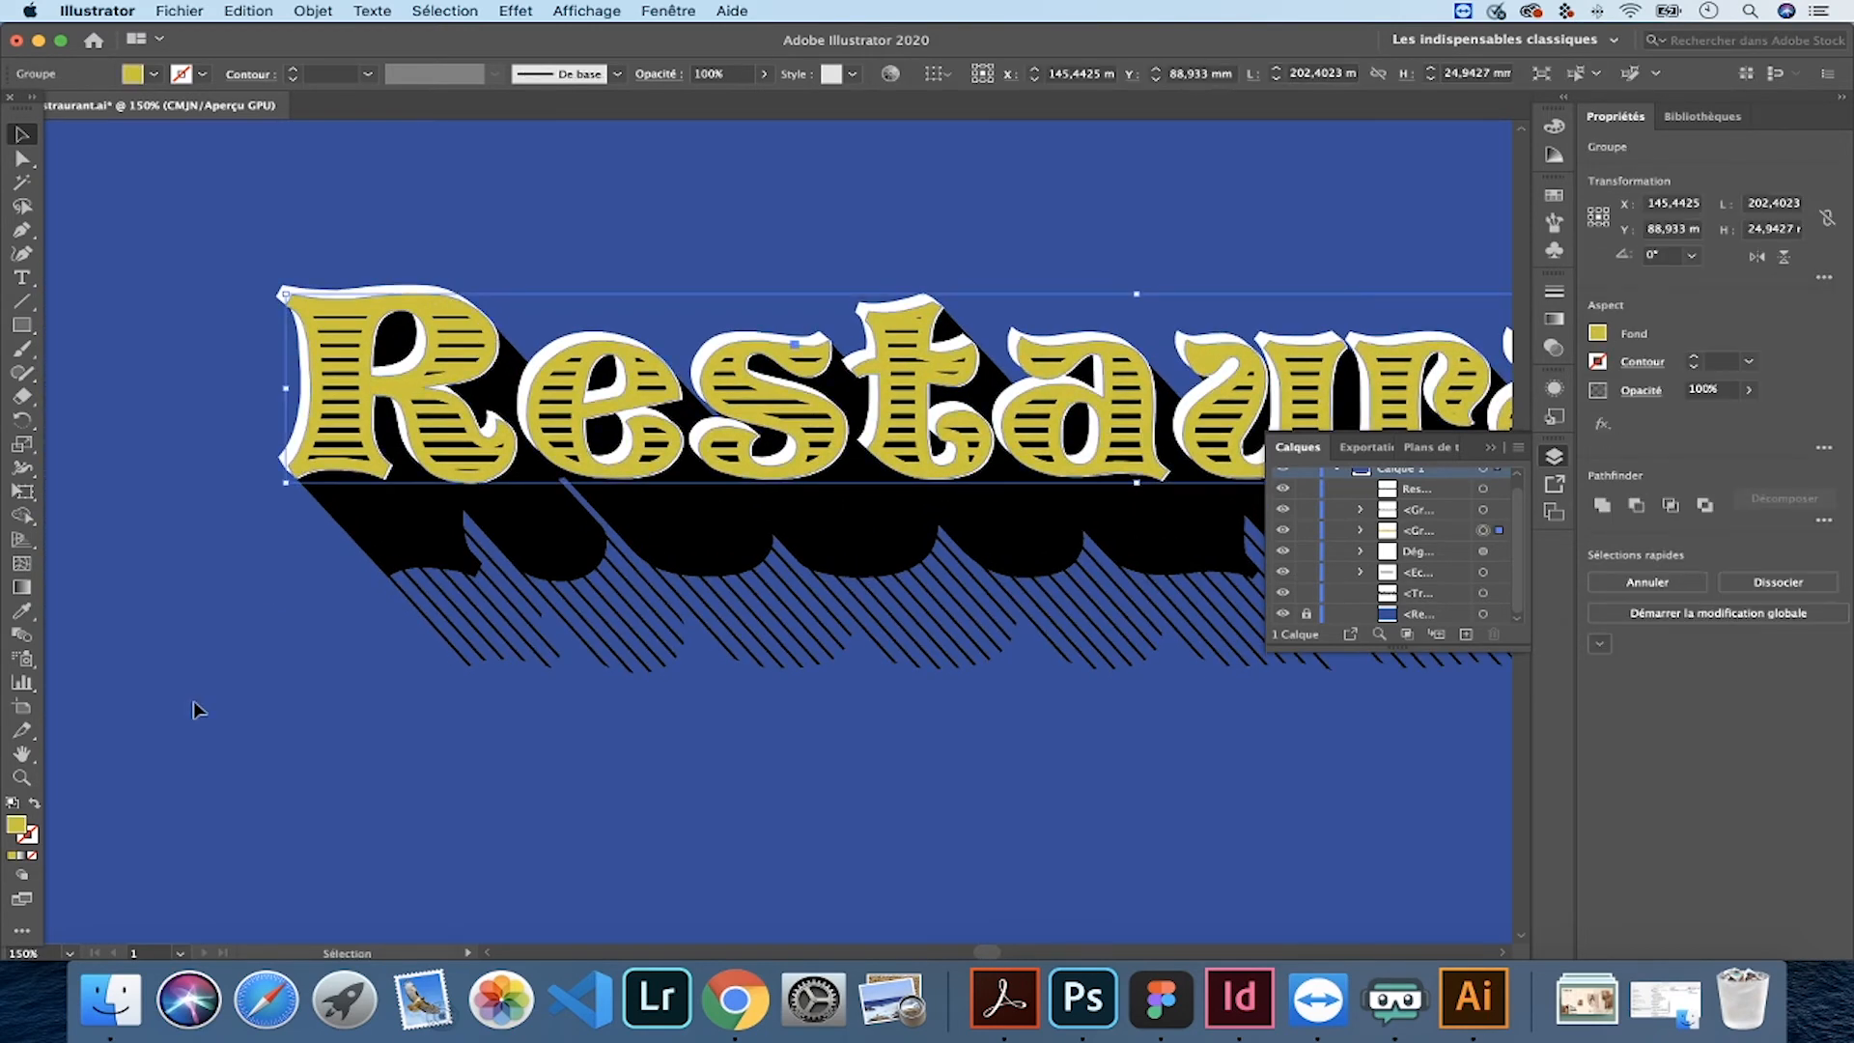
double_click(29, 836)
left_click(1354, 430)
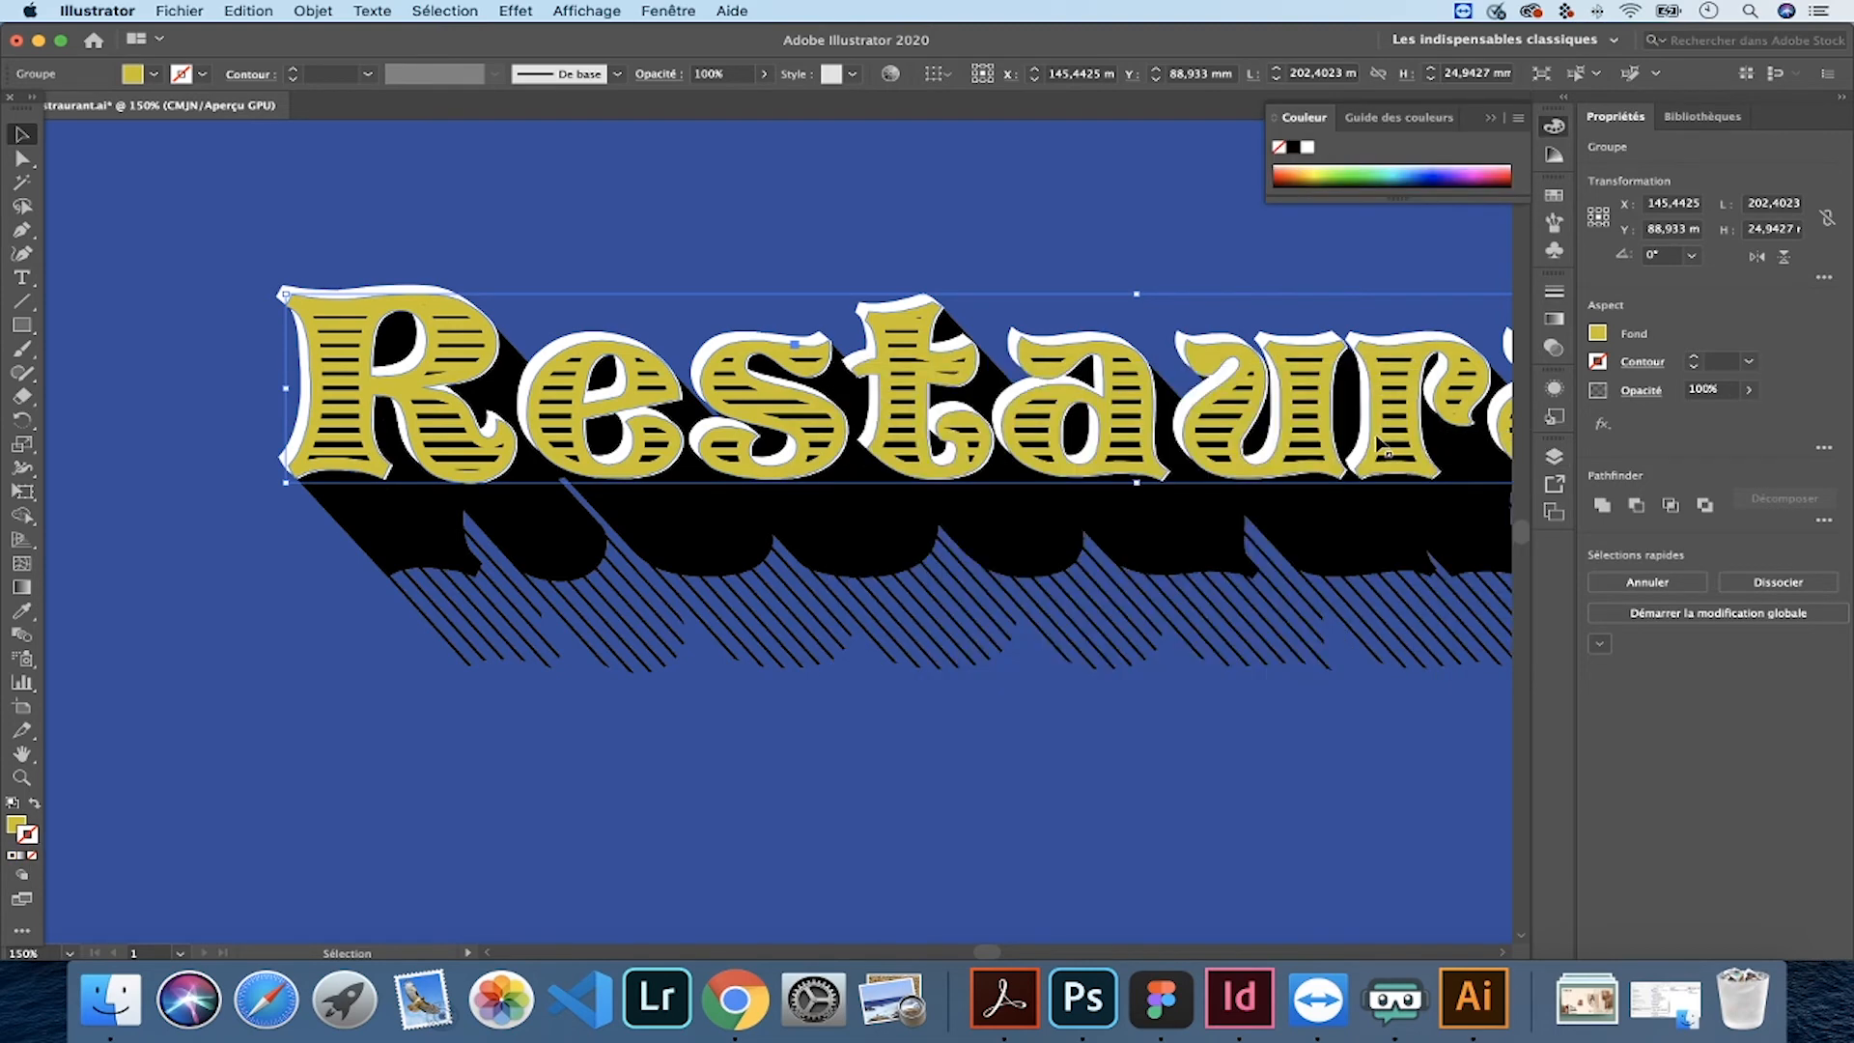
double_click(29, 836)
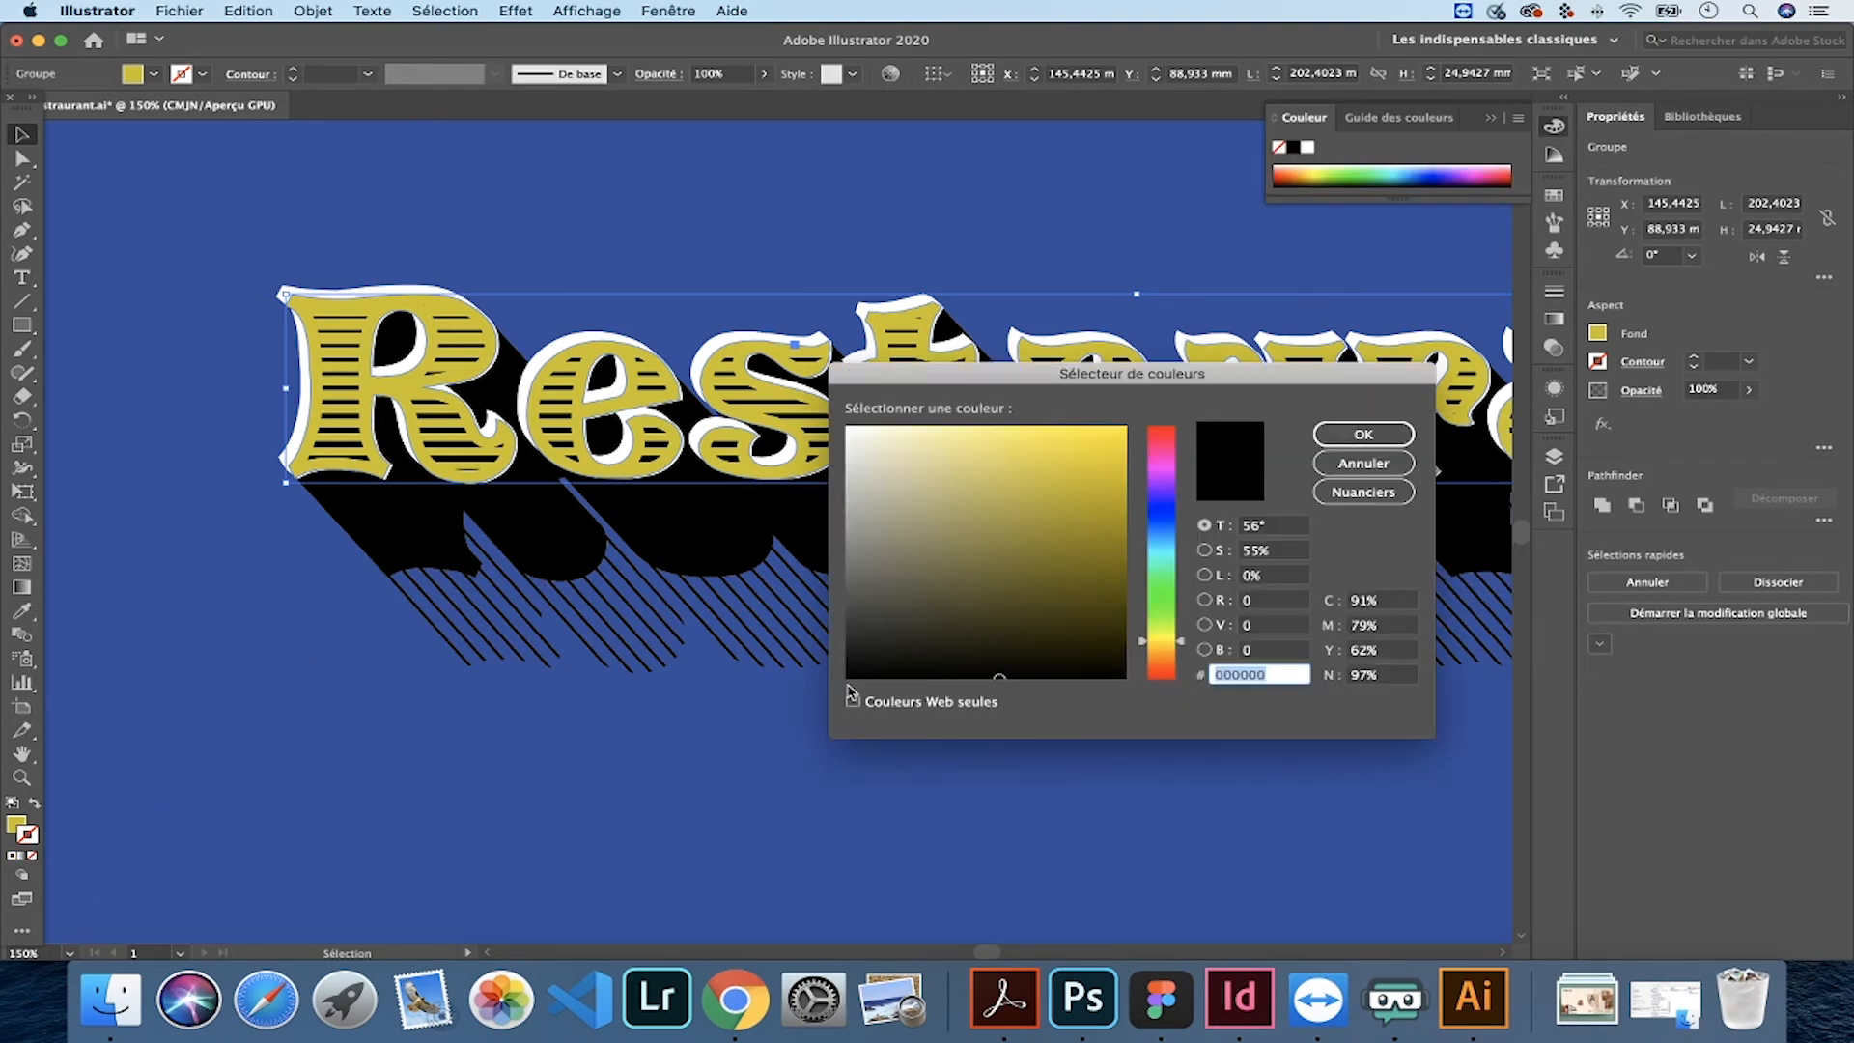
left_click(1370, 434)
left_click(318, 236)
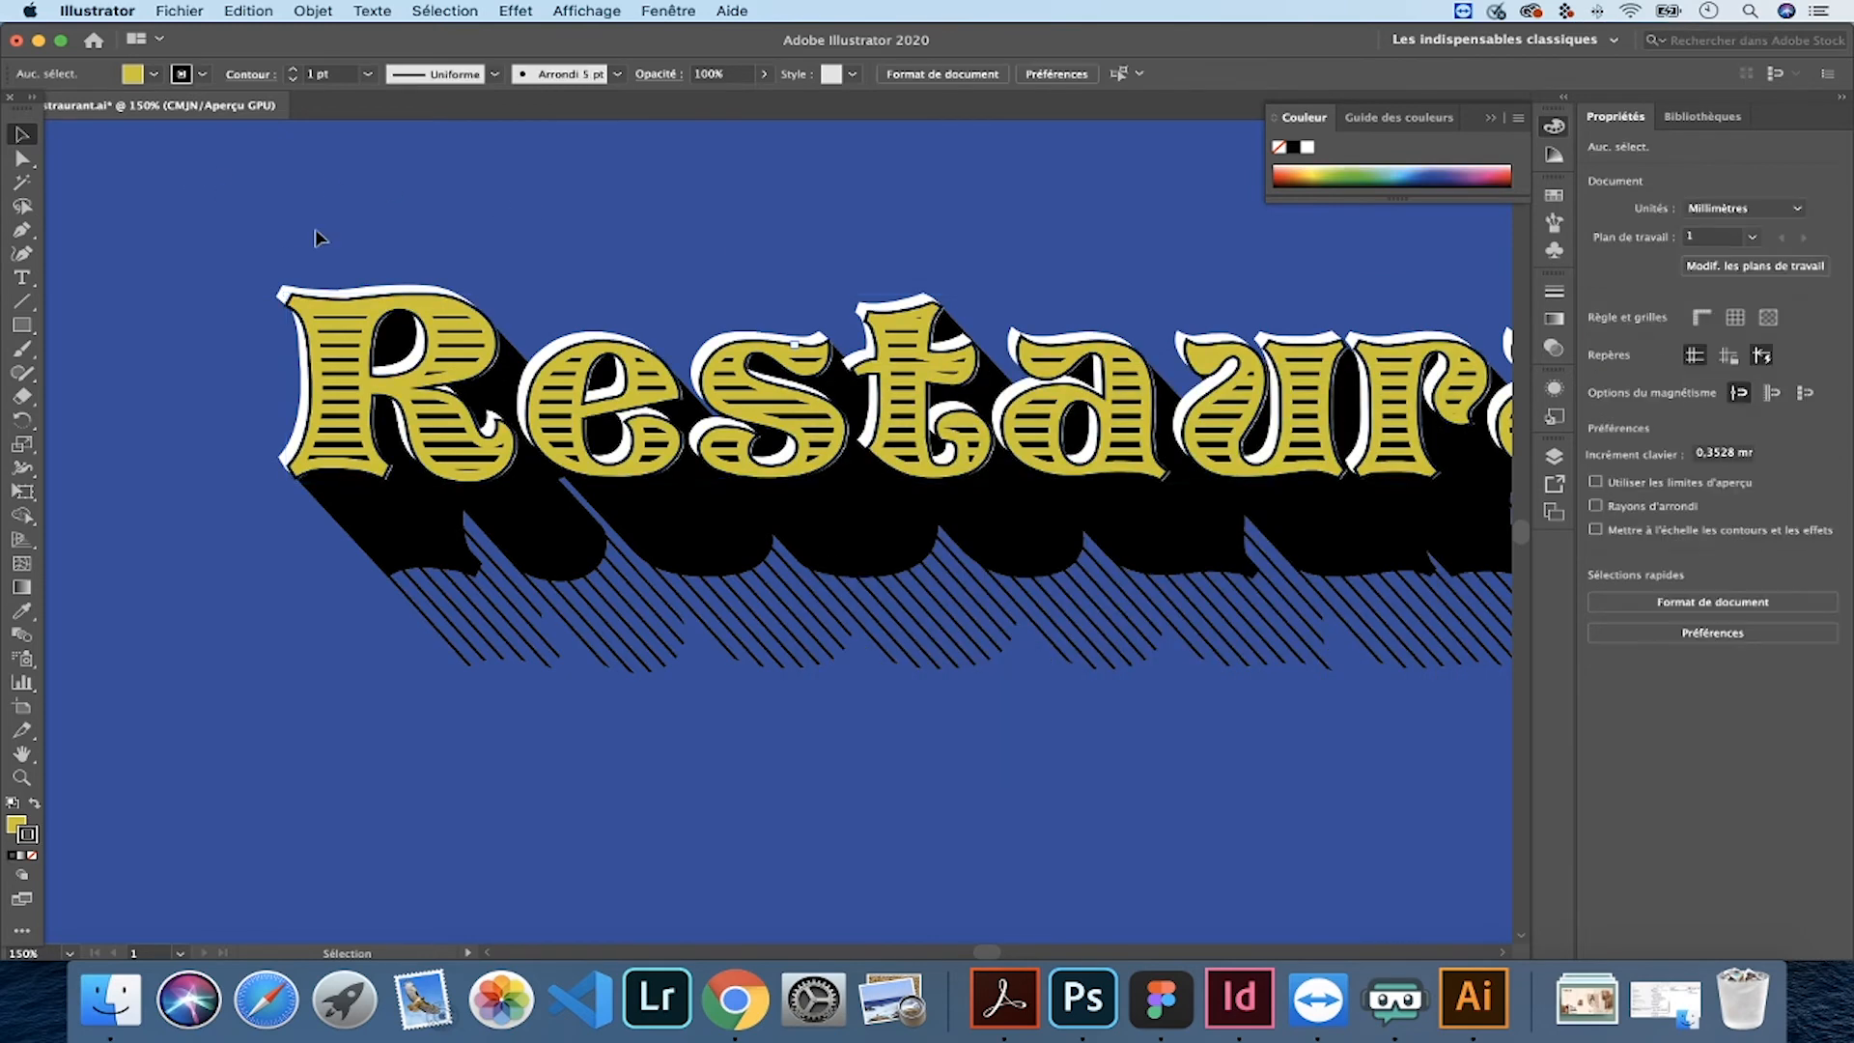
- Set the black stroke of the yellow lettering group to 2 pt
left_click(468, 307)
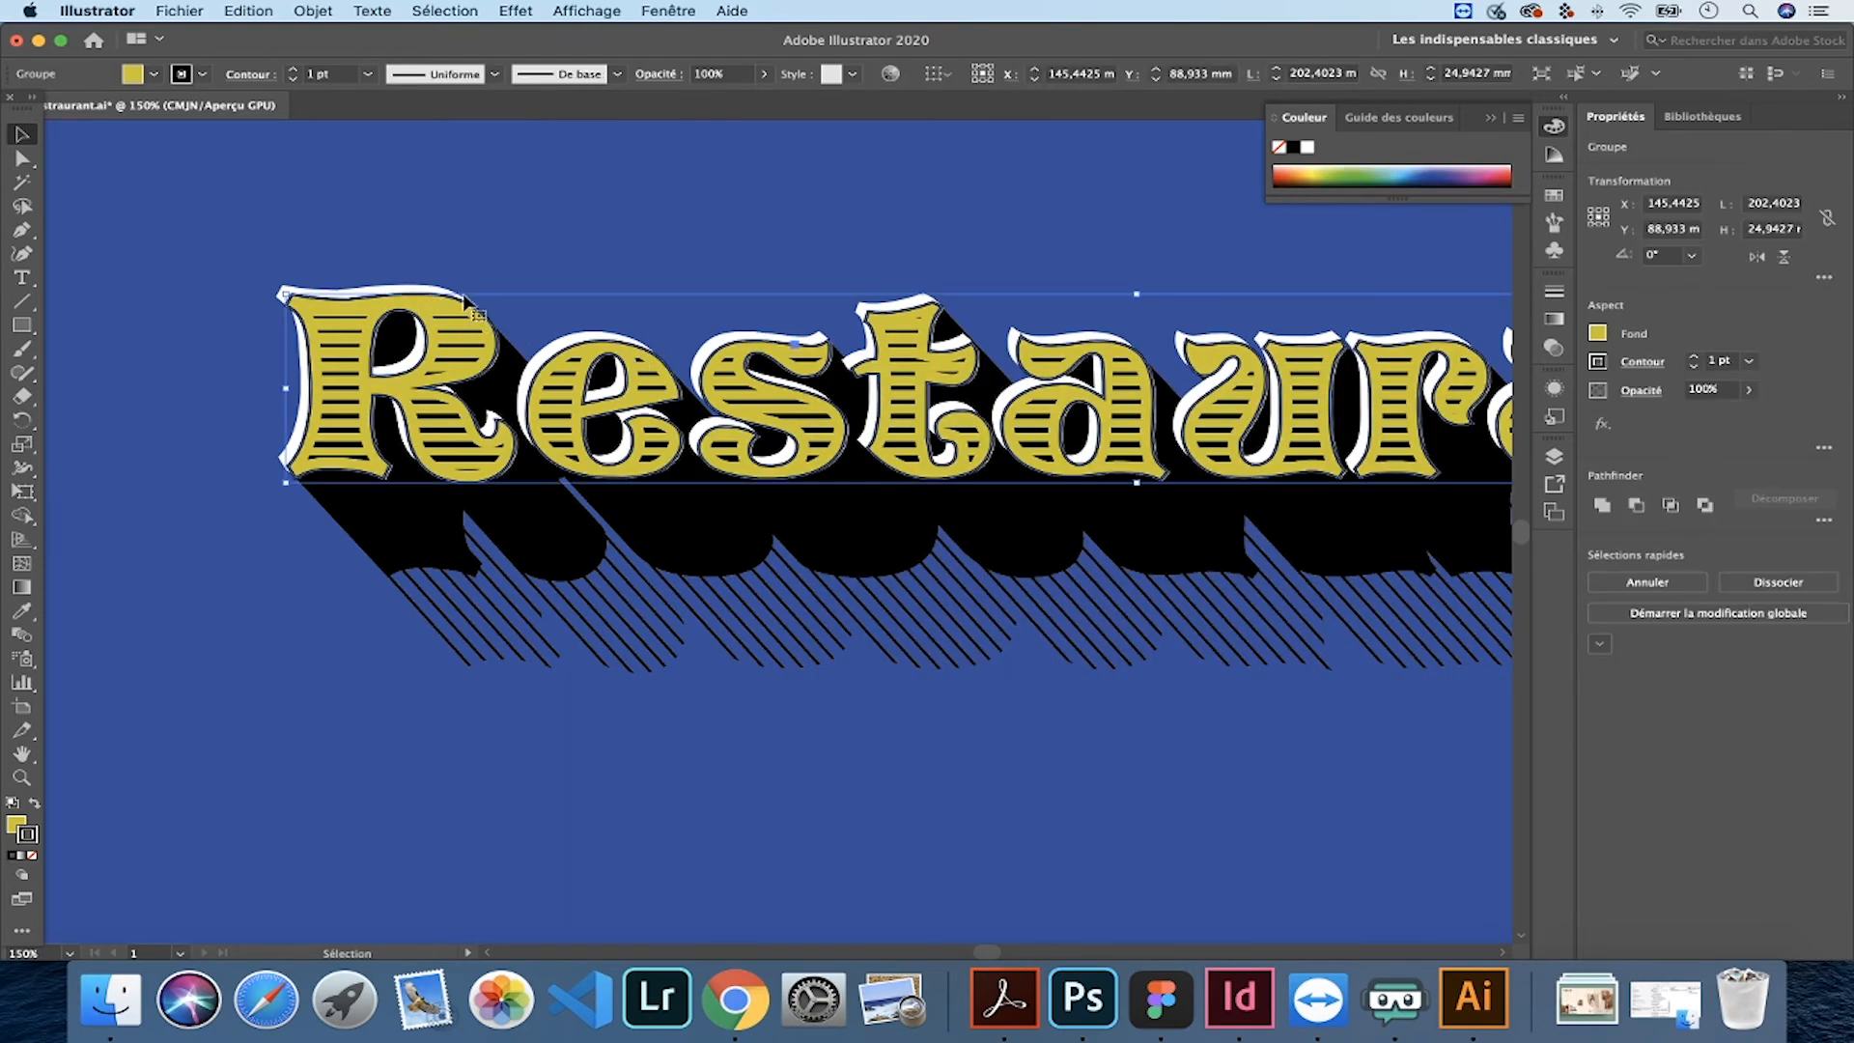
left_click(294, 71)
left_click(411, 167)
mouse_move(743, 239)
left_mouse_down()
mouse_move(350, 248)
mouse_move(402, 275)
left_mouse_up()
key("super+minus")
- Set the black stroke of the yellow lettering group to 1.5 pt
left_click(836, 451)
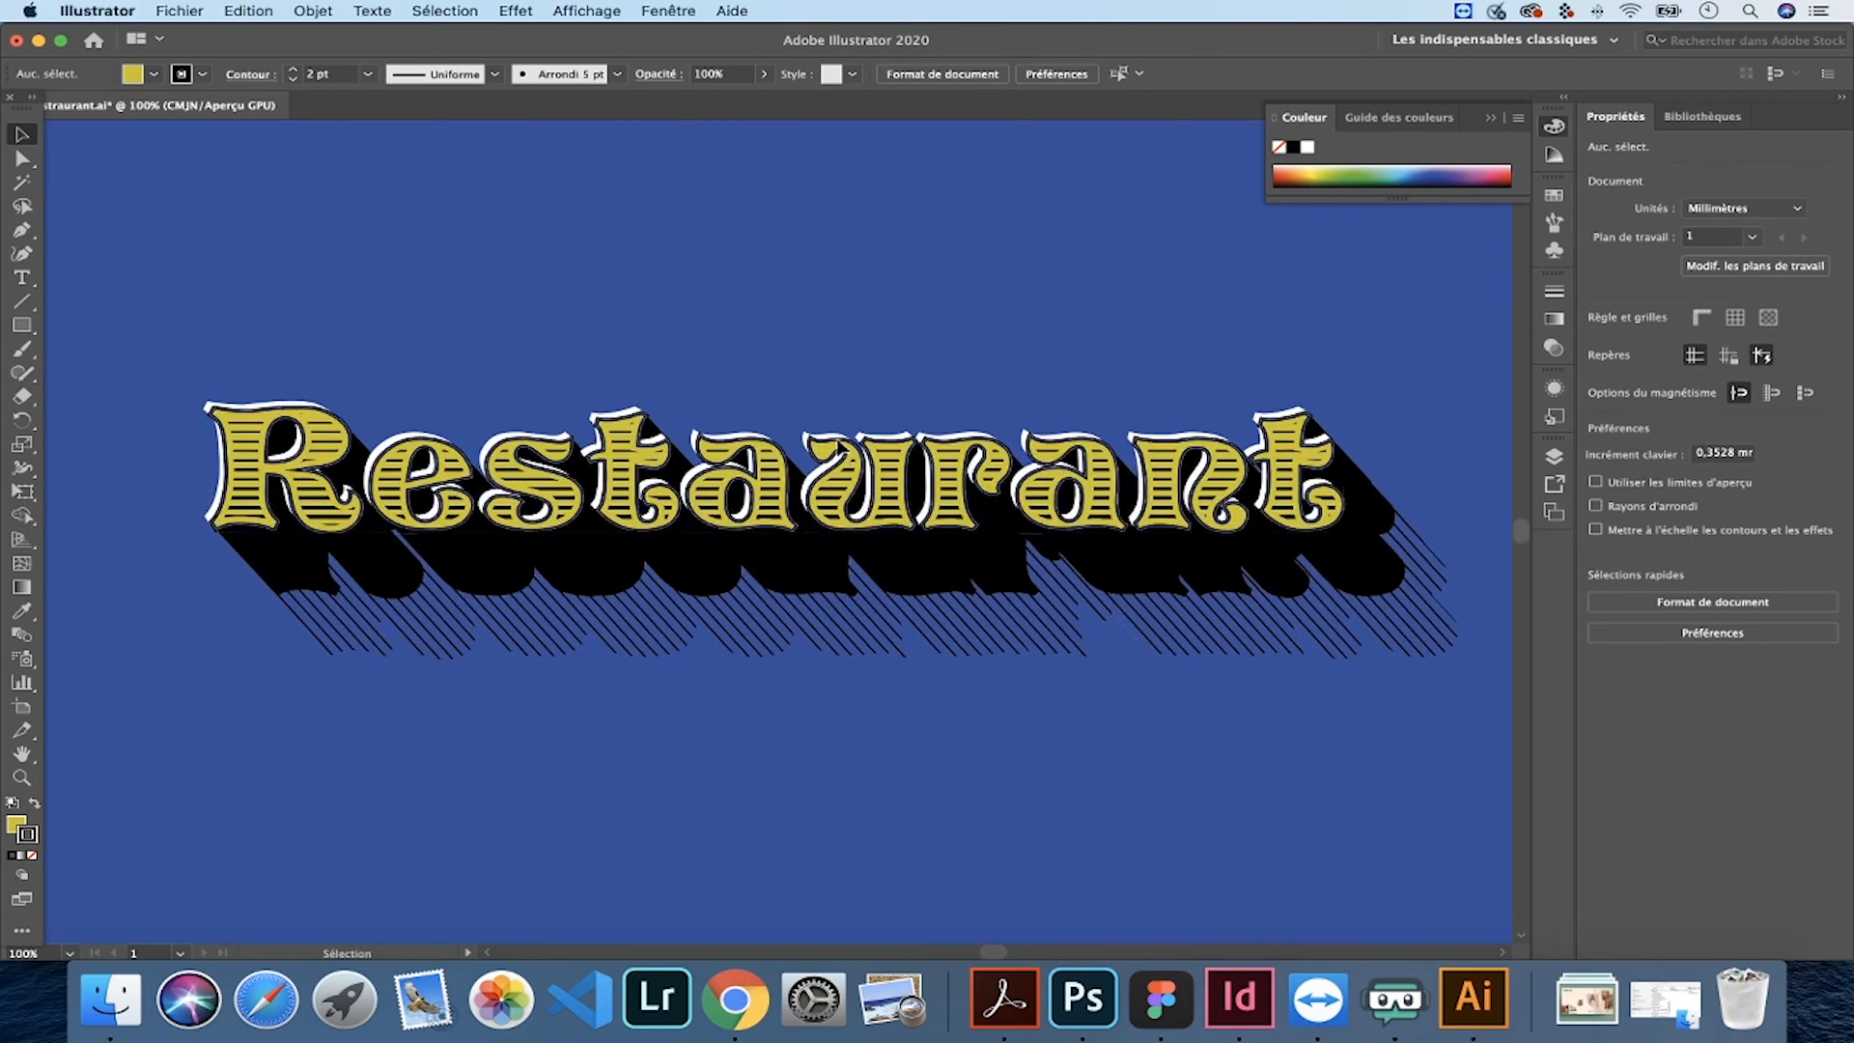
left_click(290, 78)
type("1,5")
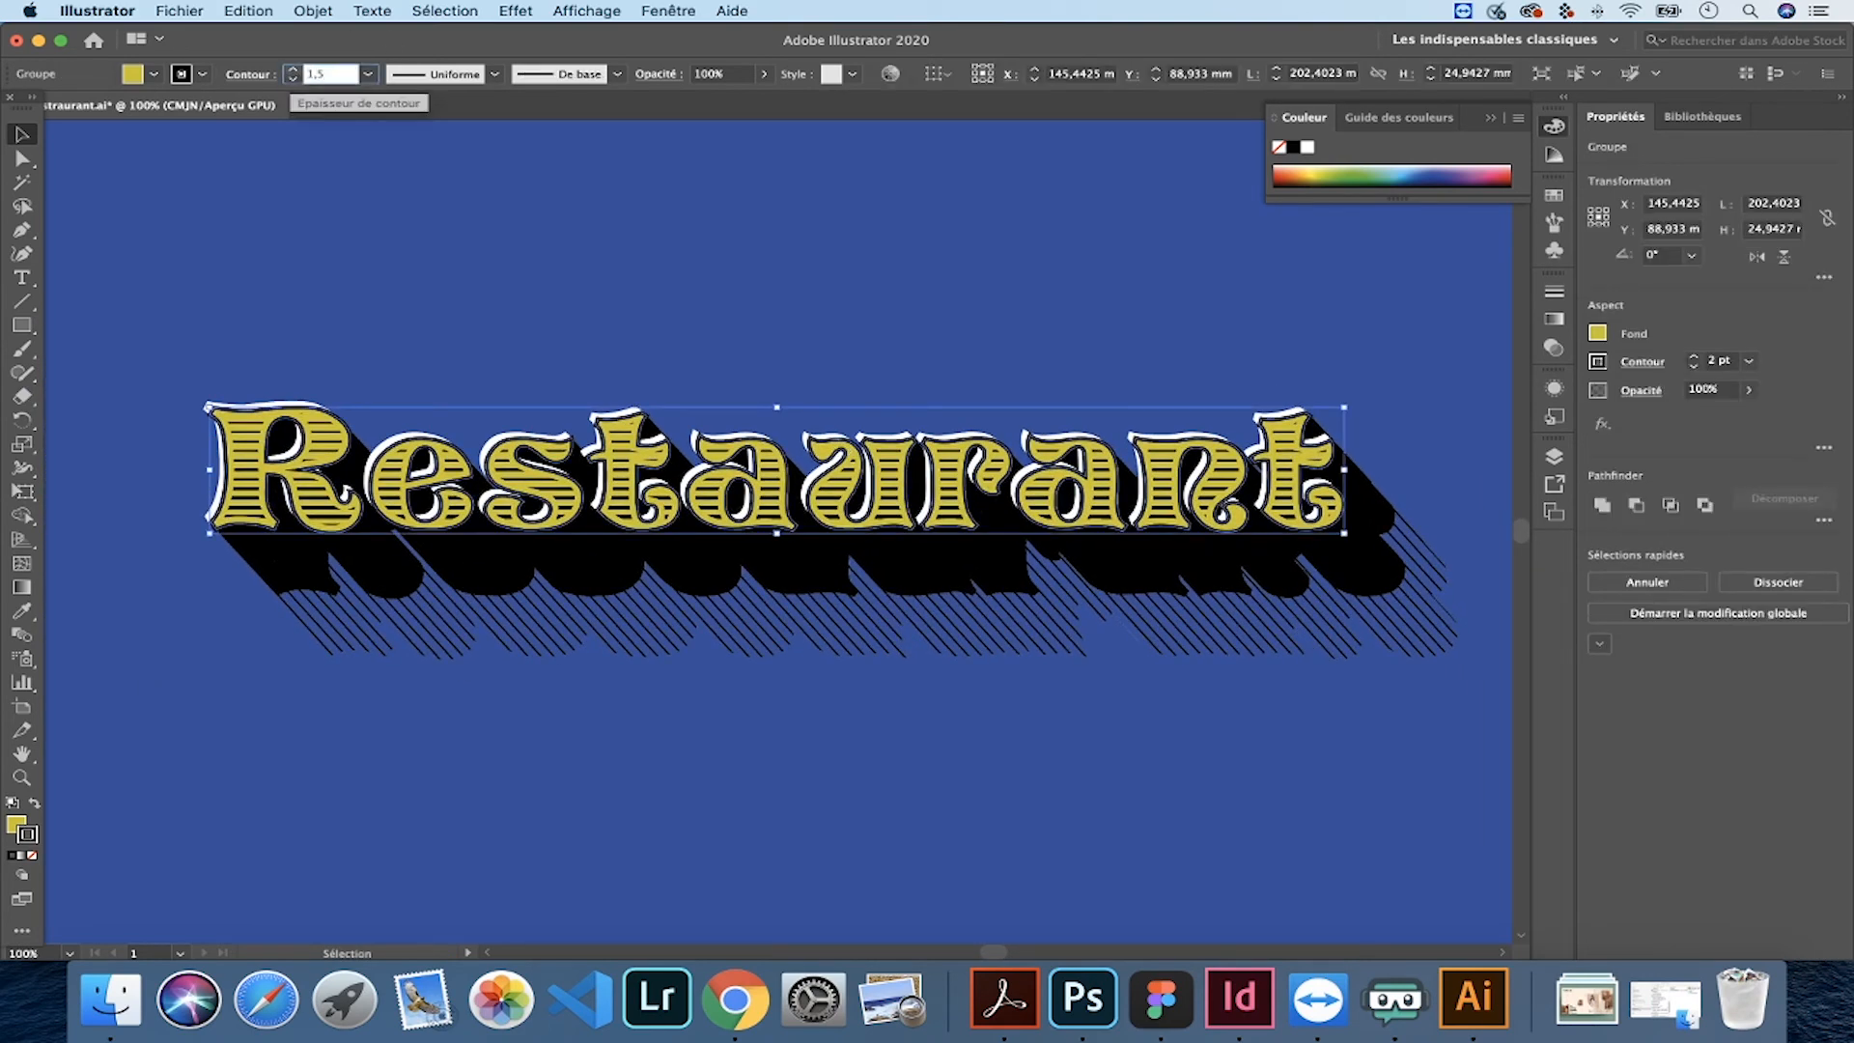
key("Return")
left_click(496, 268)
scroll(546, 271, "down", 3)
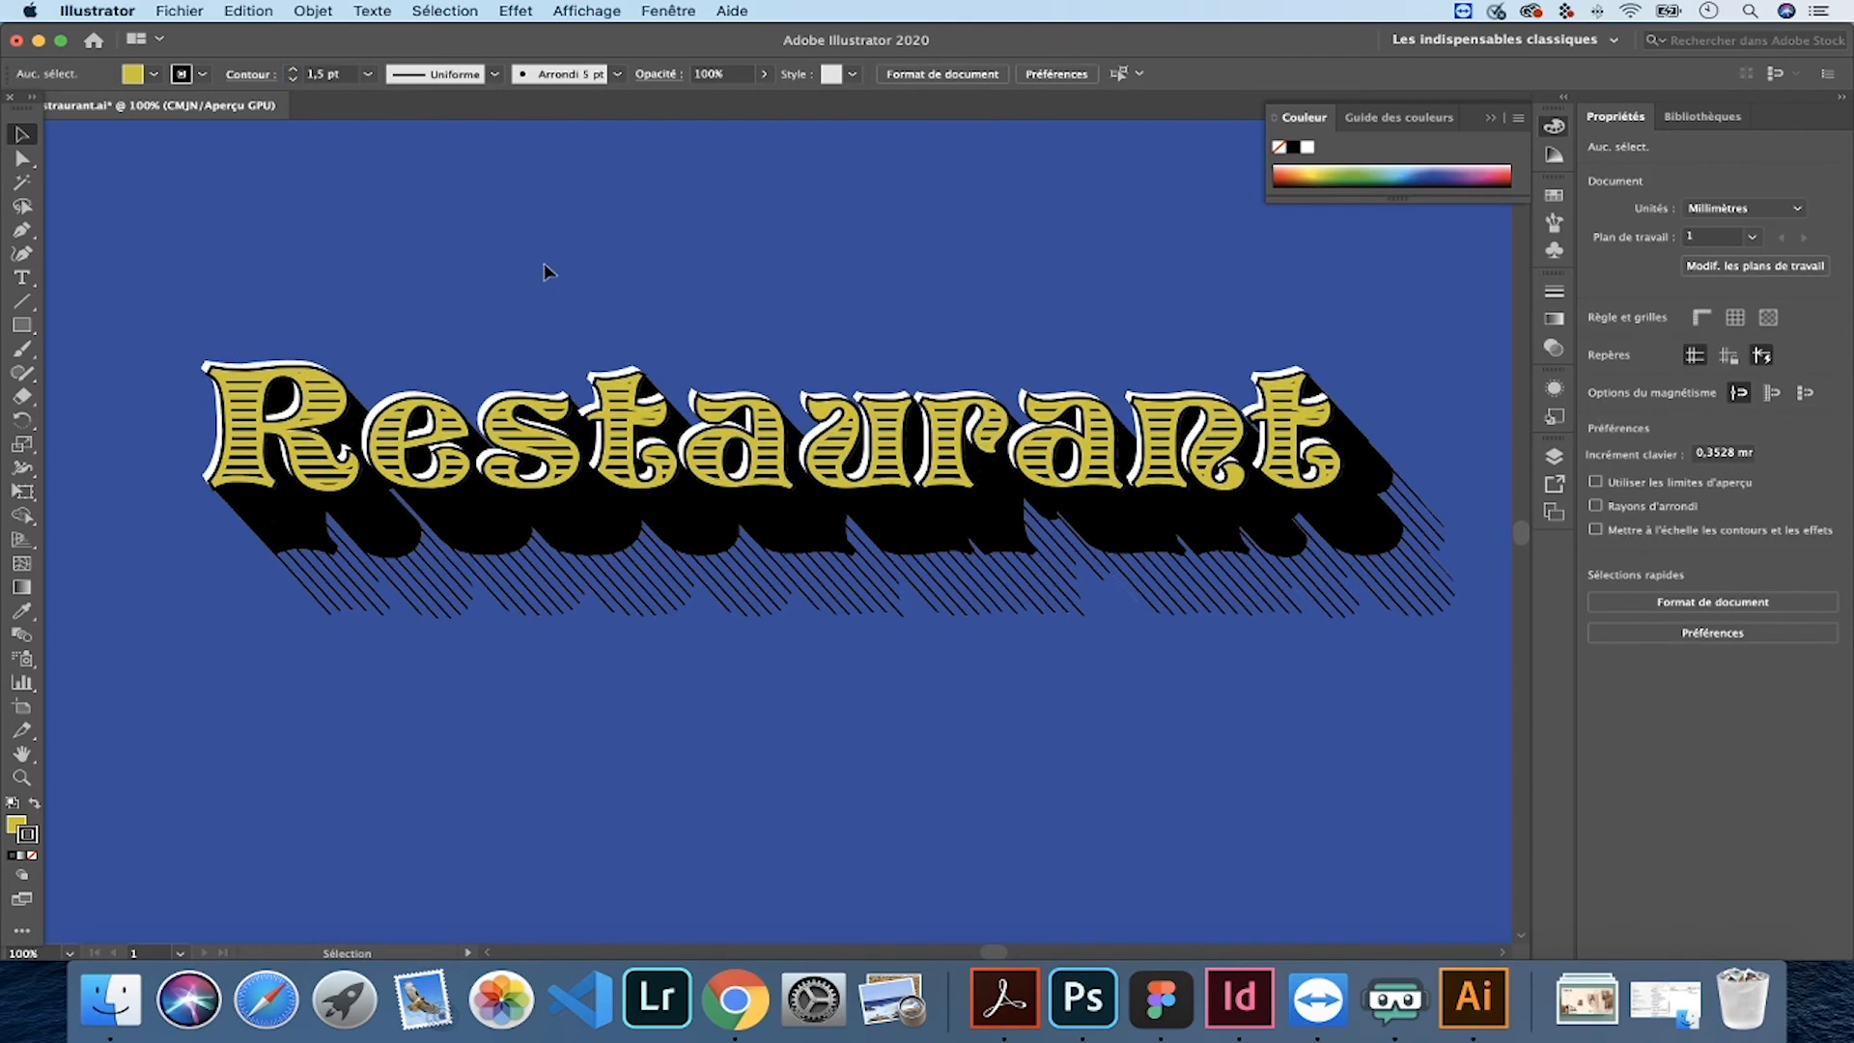
- Isolate the clipped diagonal line shading, apply Pathfinder Divide to it, and leave isolation mode
key("super+minus")
left_click(1055, 577)
left_click(1055, 577)
left_click(1055, 576)
double_click(1052, 575)
left_click(1054, 576)
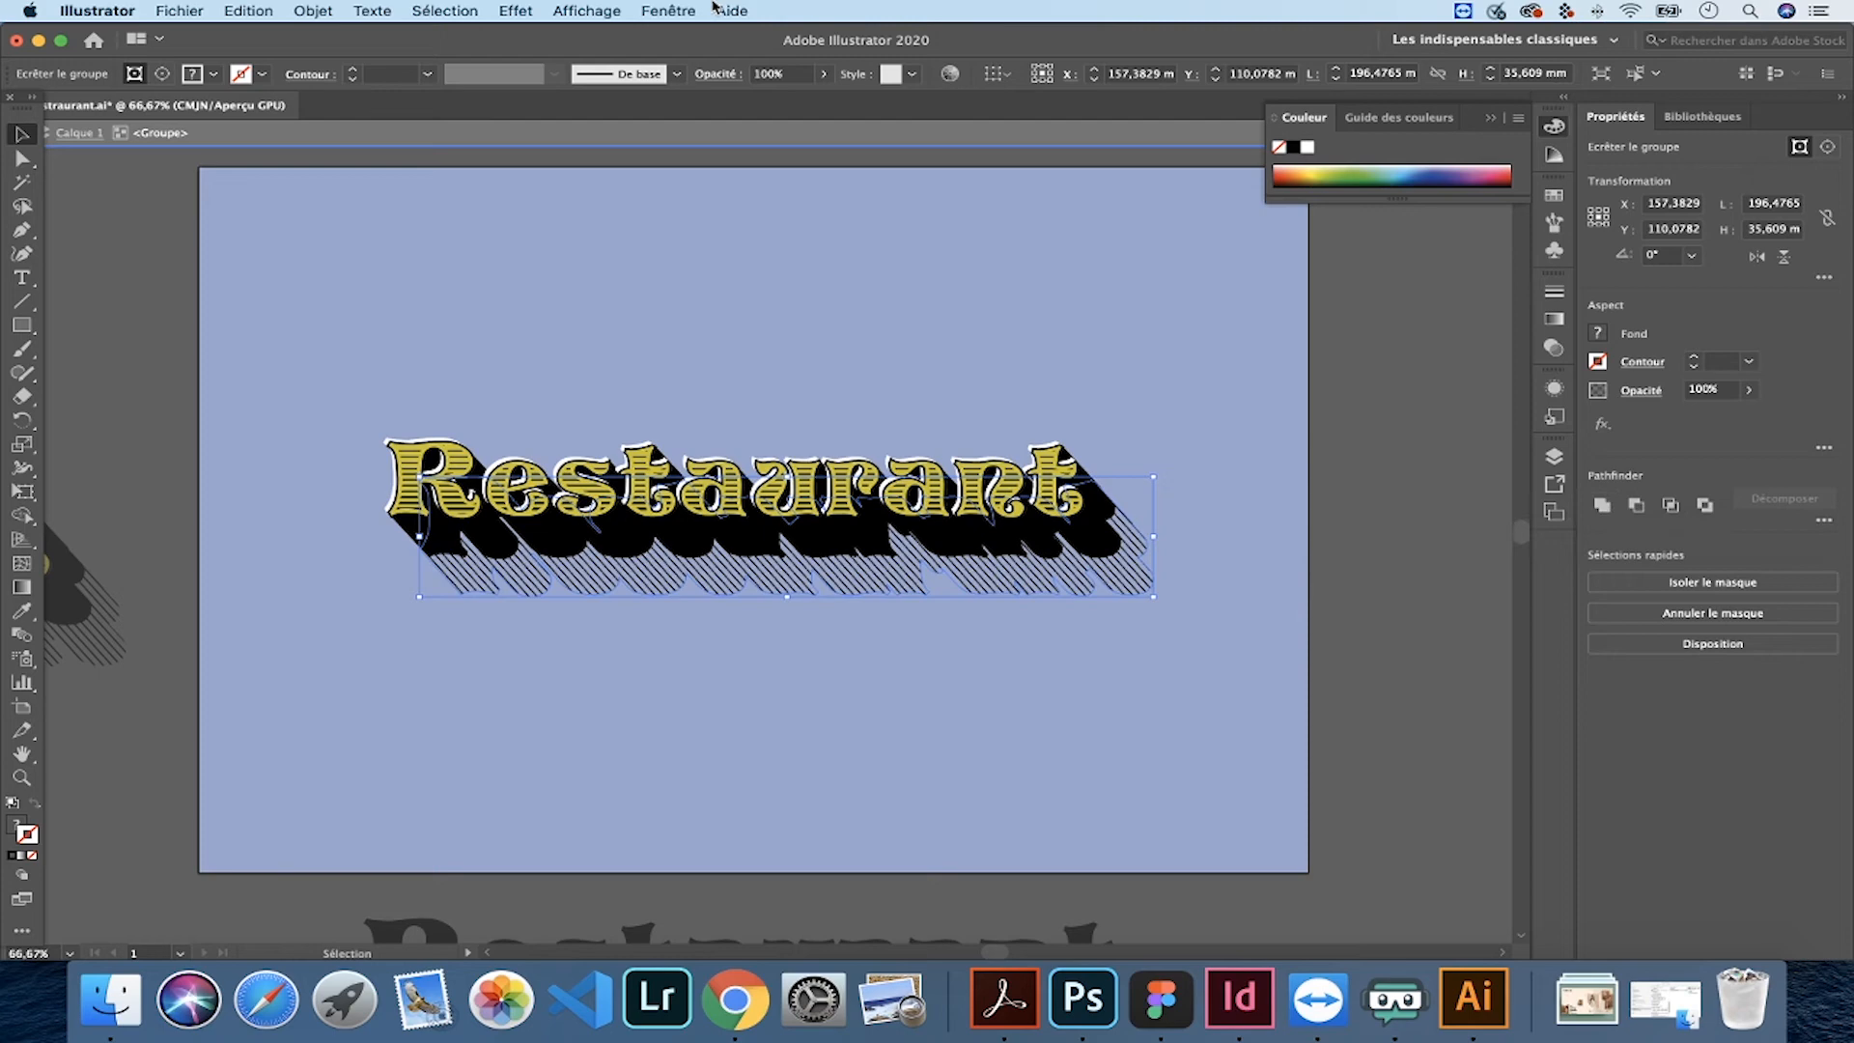
left_click(645, 12)
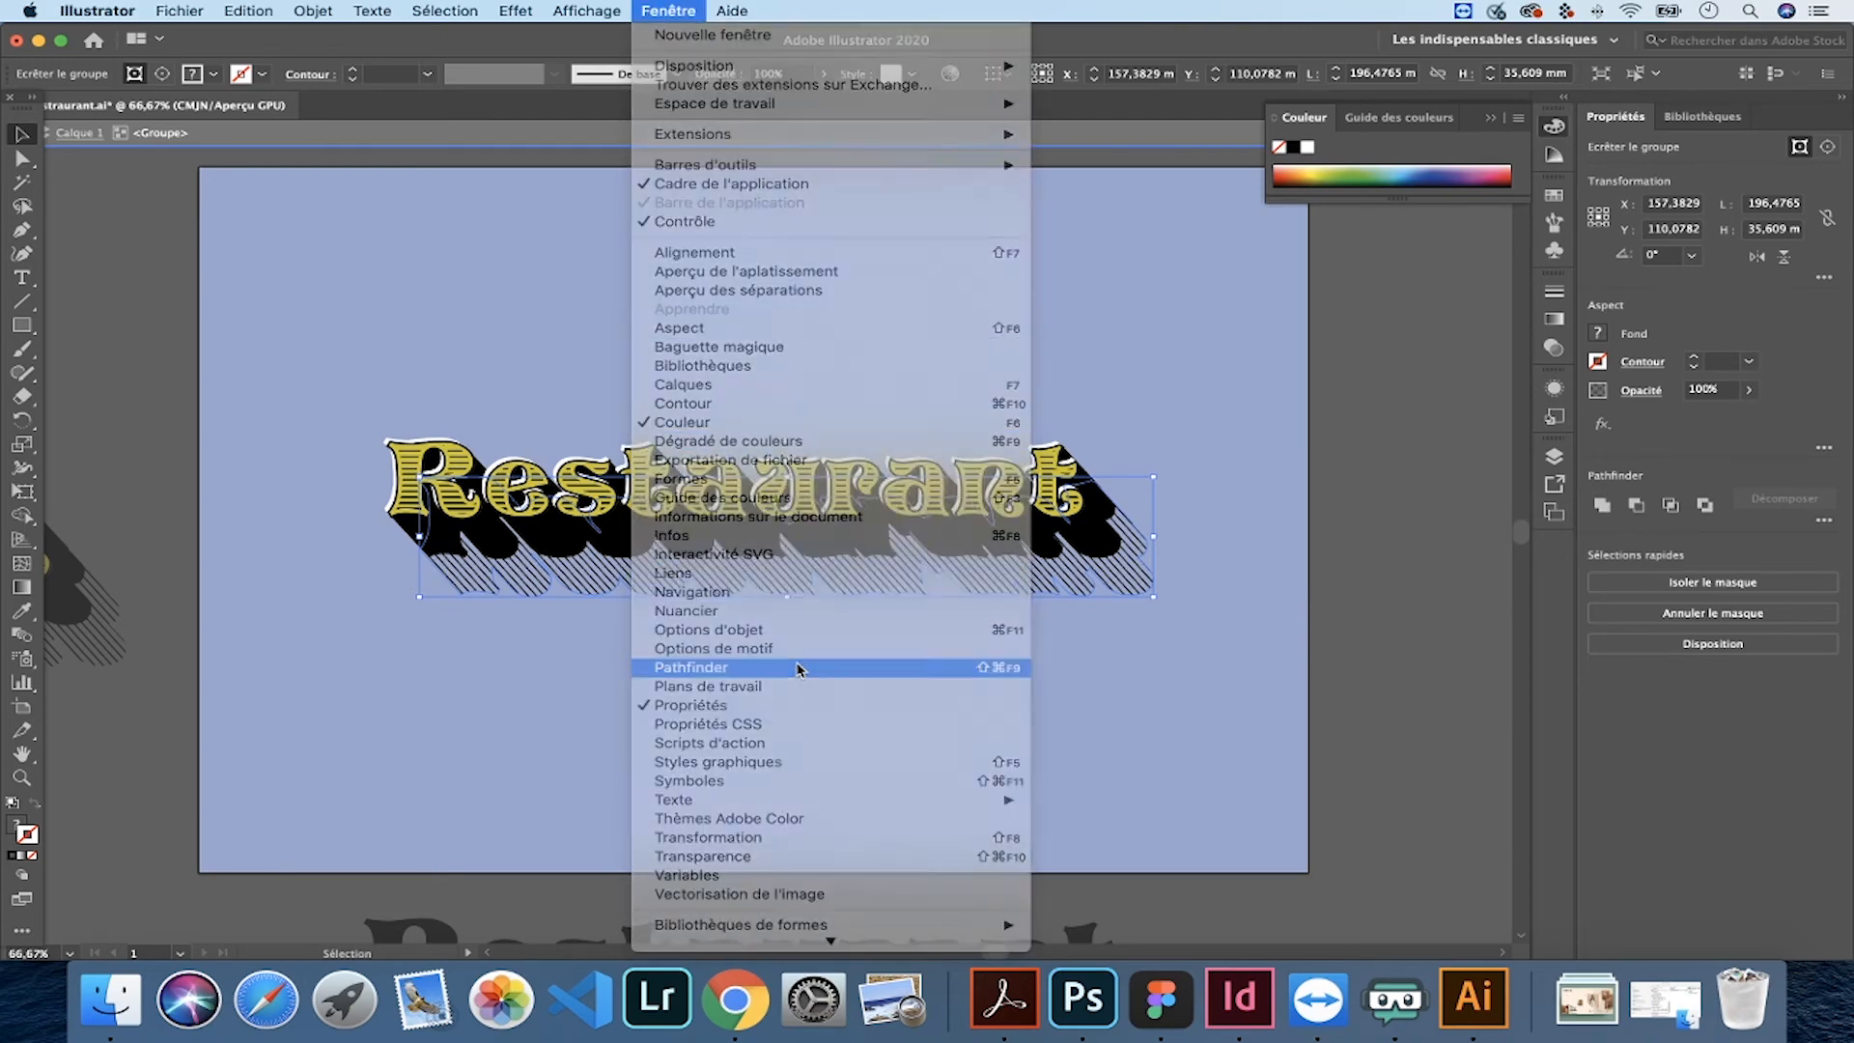
left_click(798, 668)
left_click(826, 236)
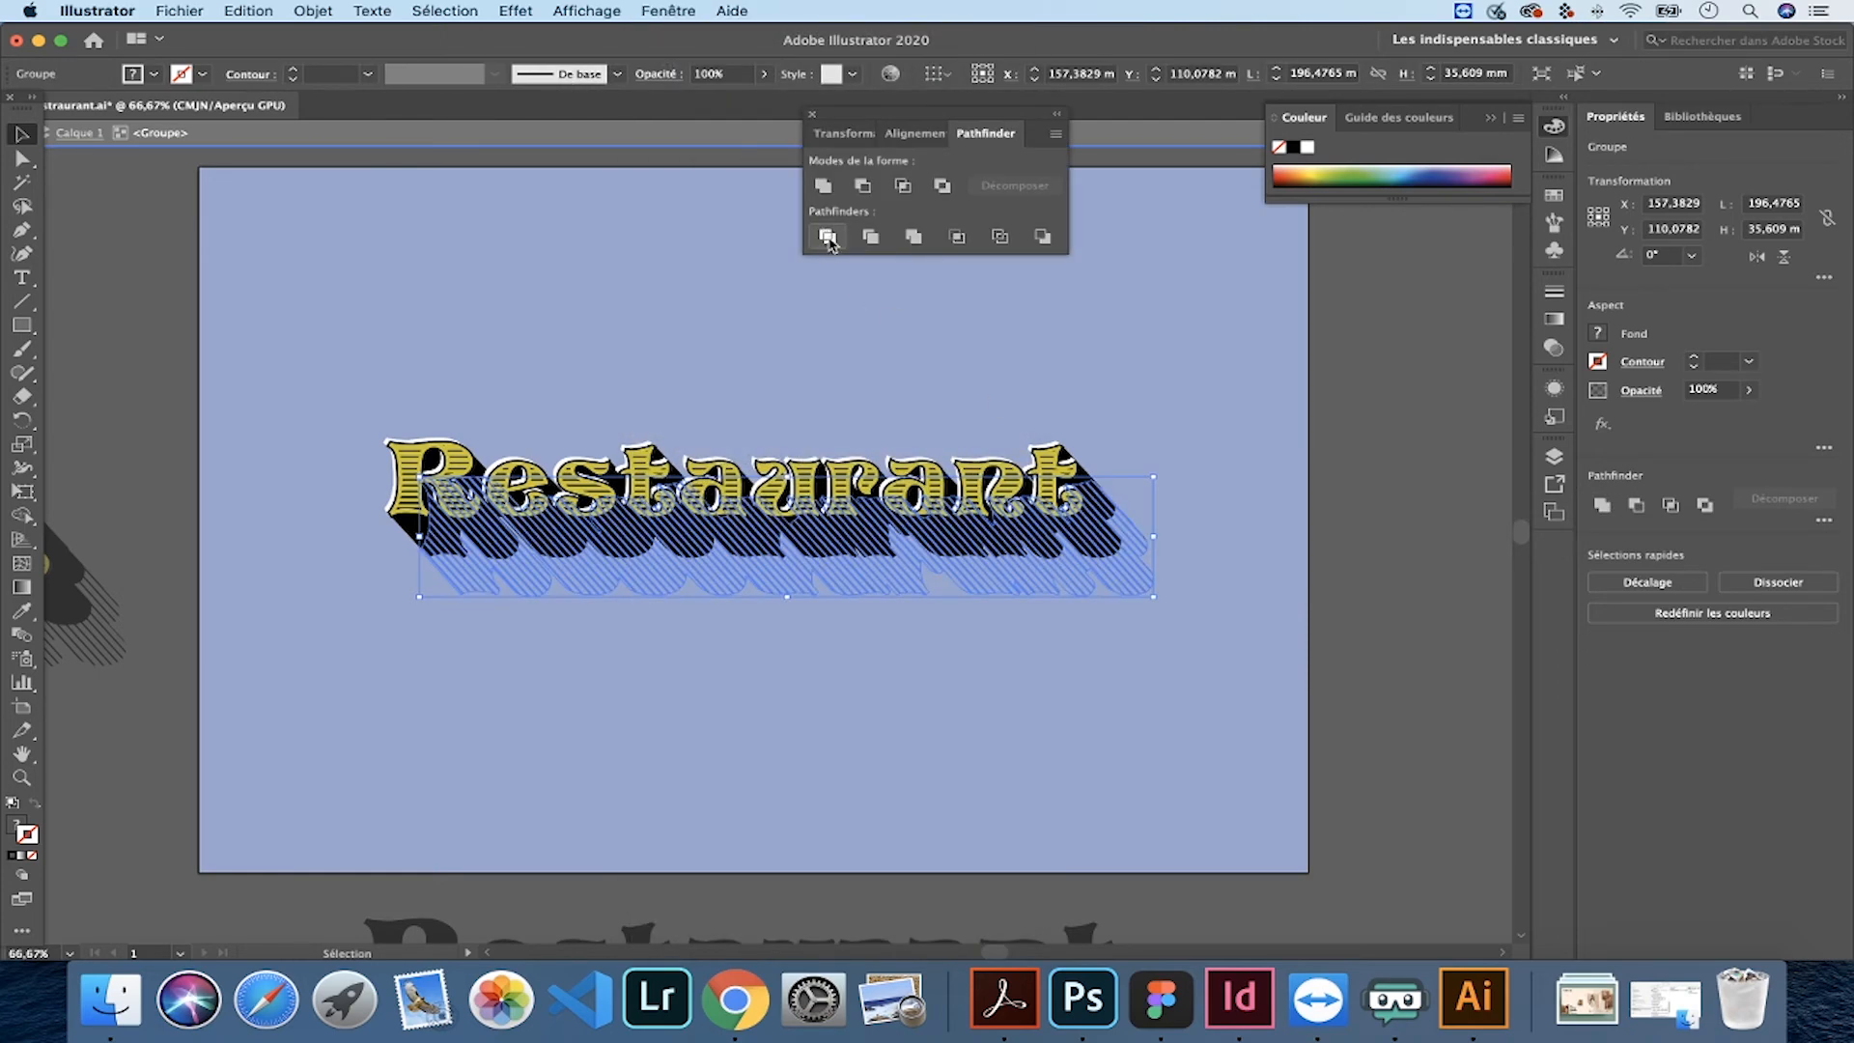
left_click(781, 271)
left_click(996, 585)
double_click(1036, 628)
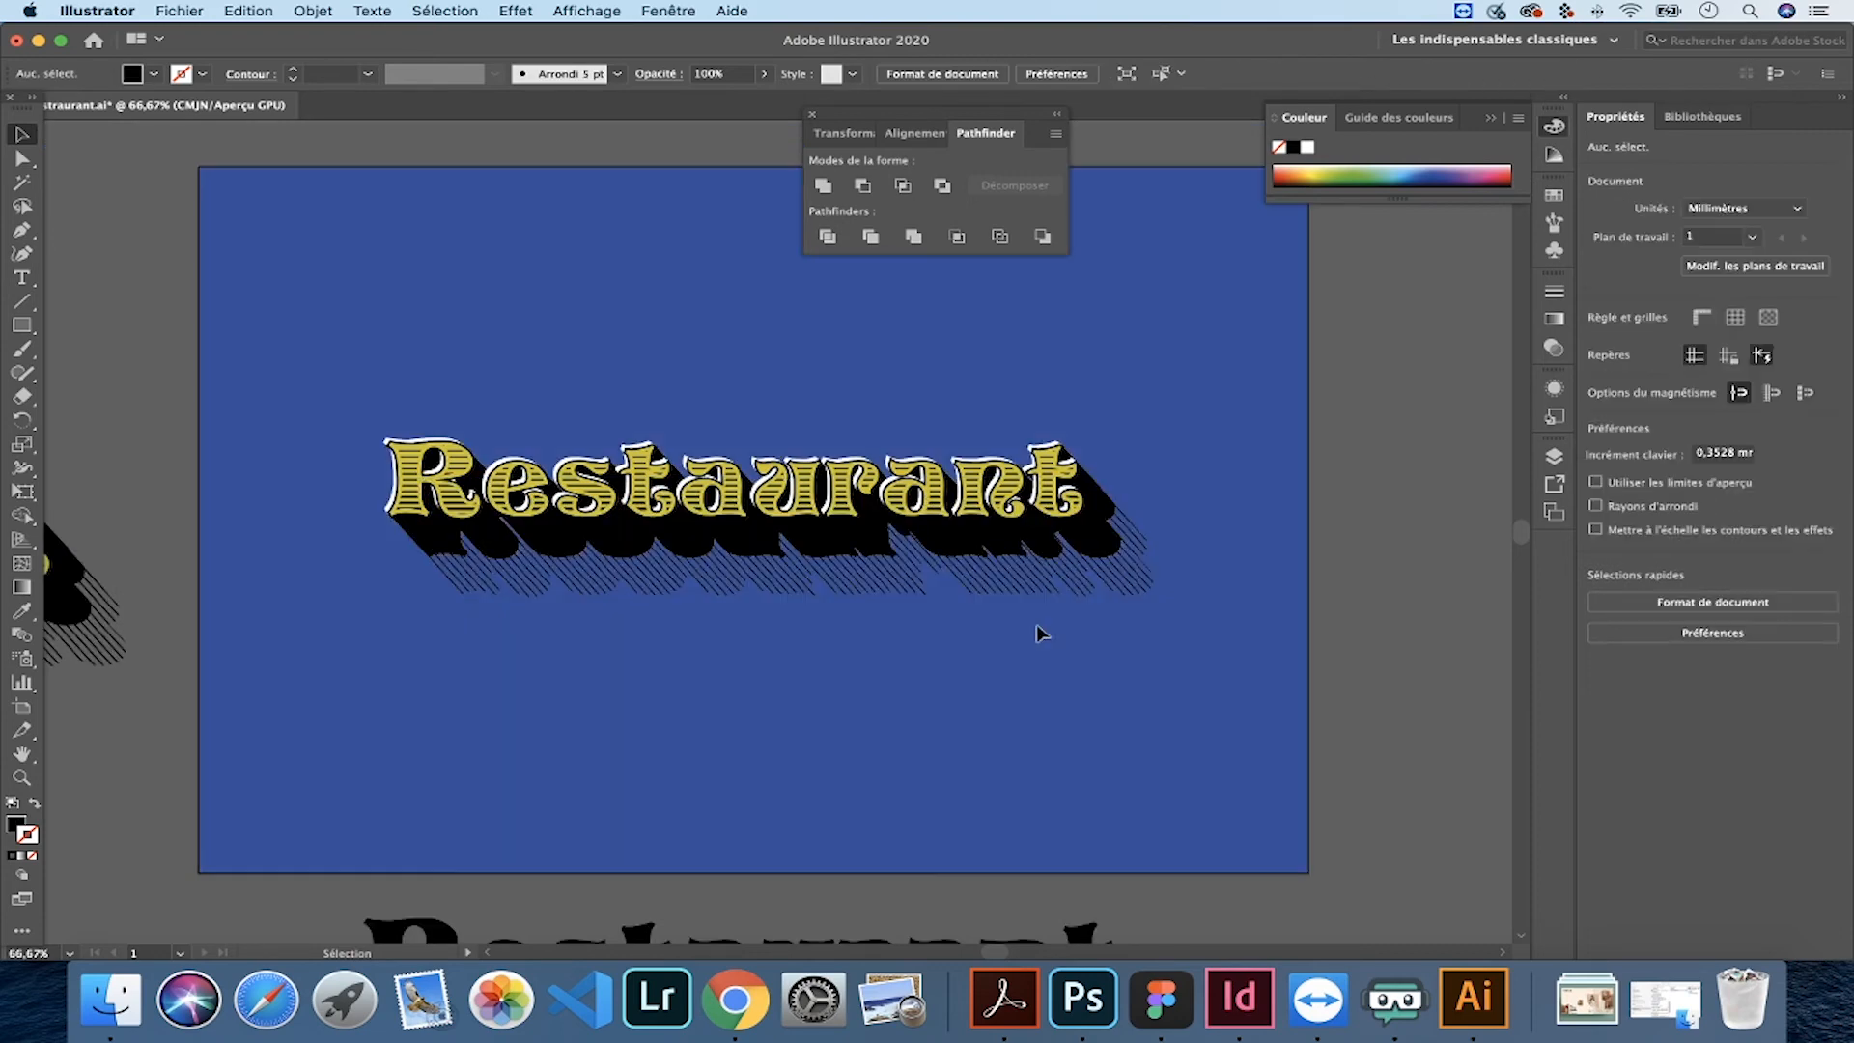
- Warp the complete Restaurant lettering group with a horizontal Flag (Drapeau) envelope at 21% bend and 0% distortion
left_click(1028, 586)
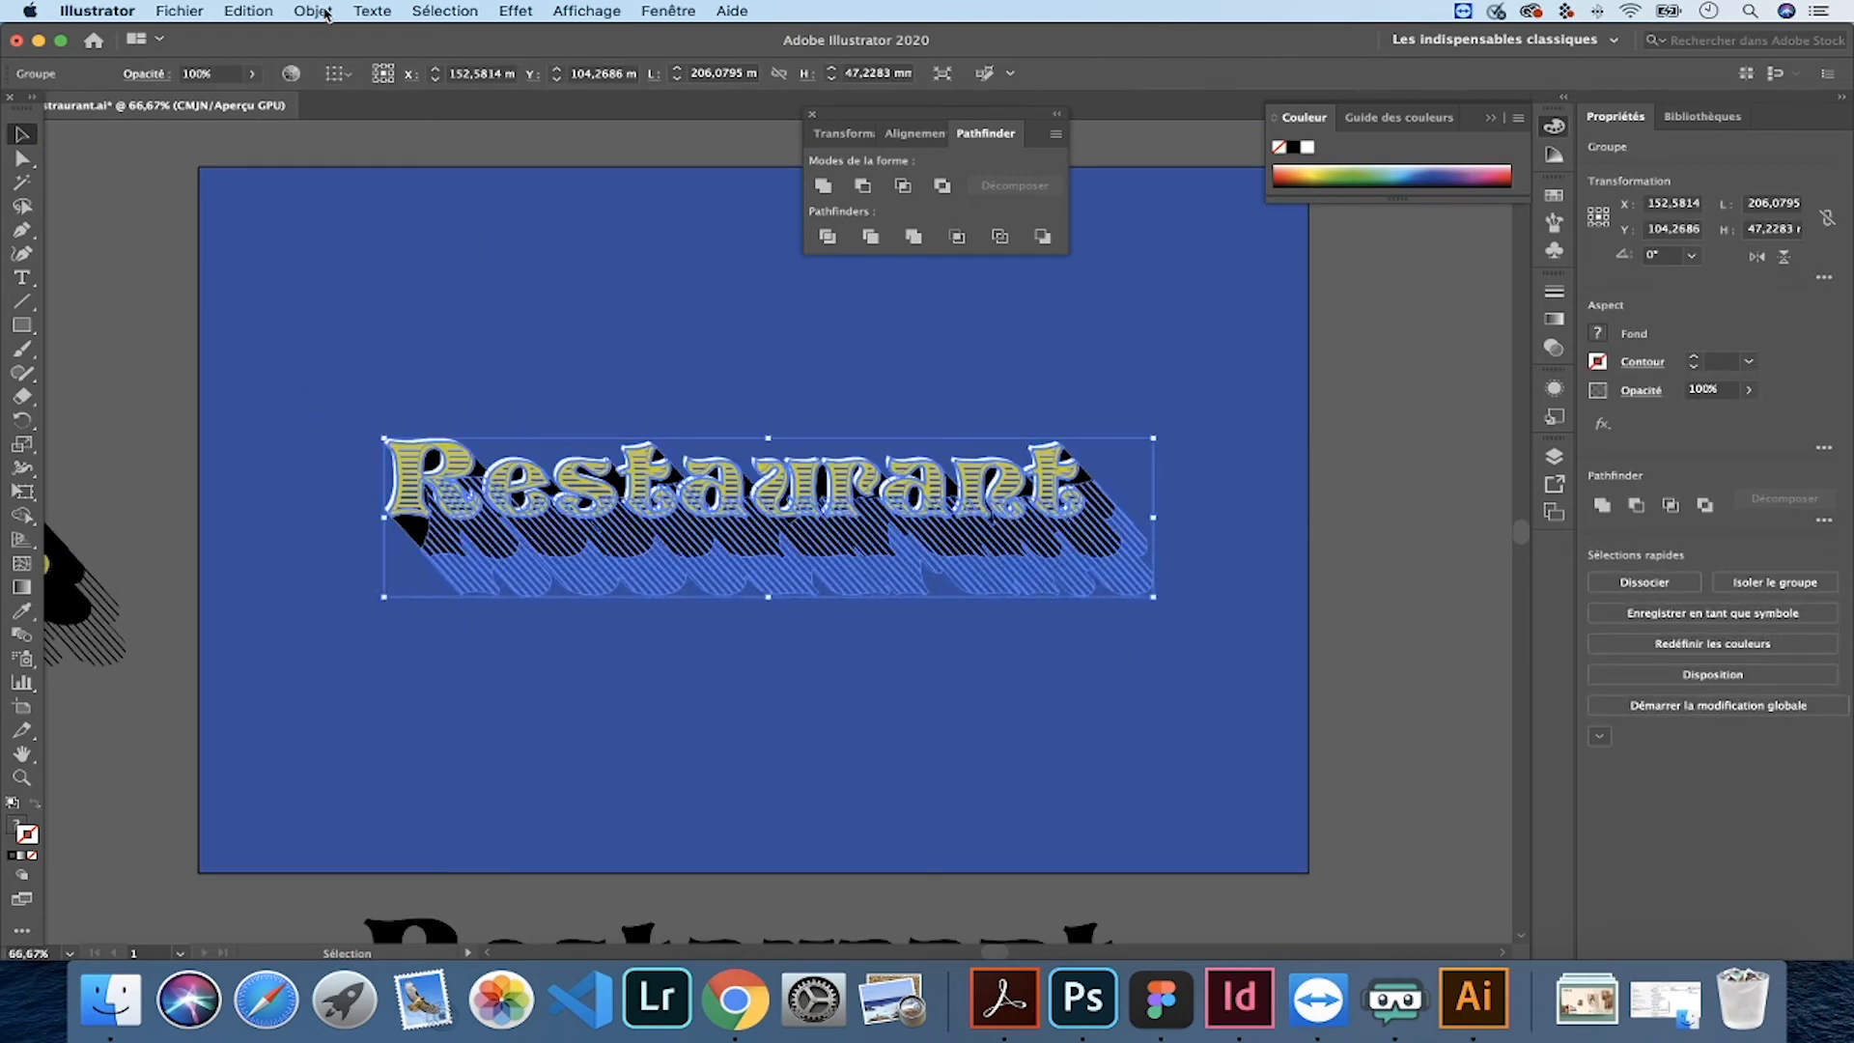
left_click(324, 12)
mouse_move(490, 519)
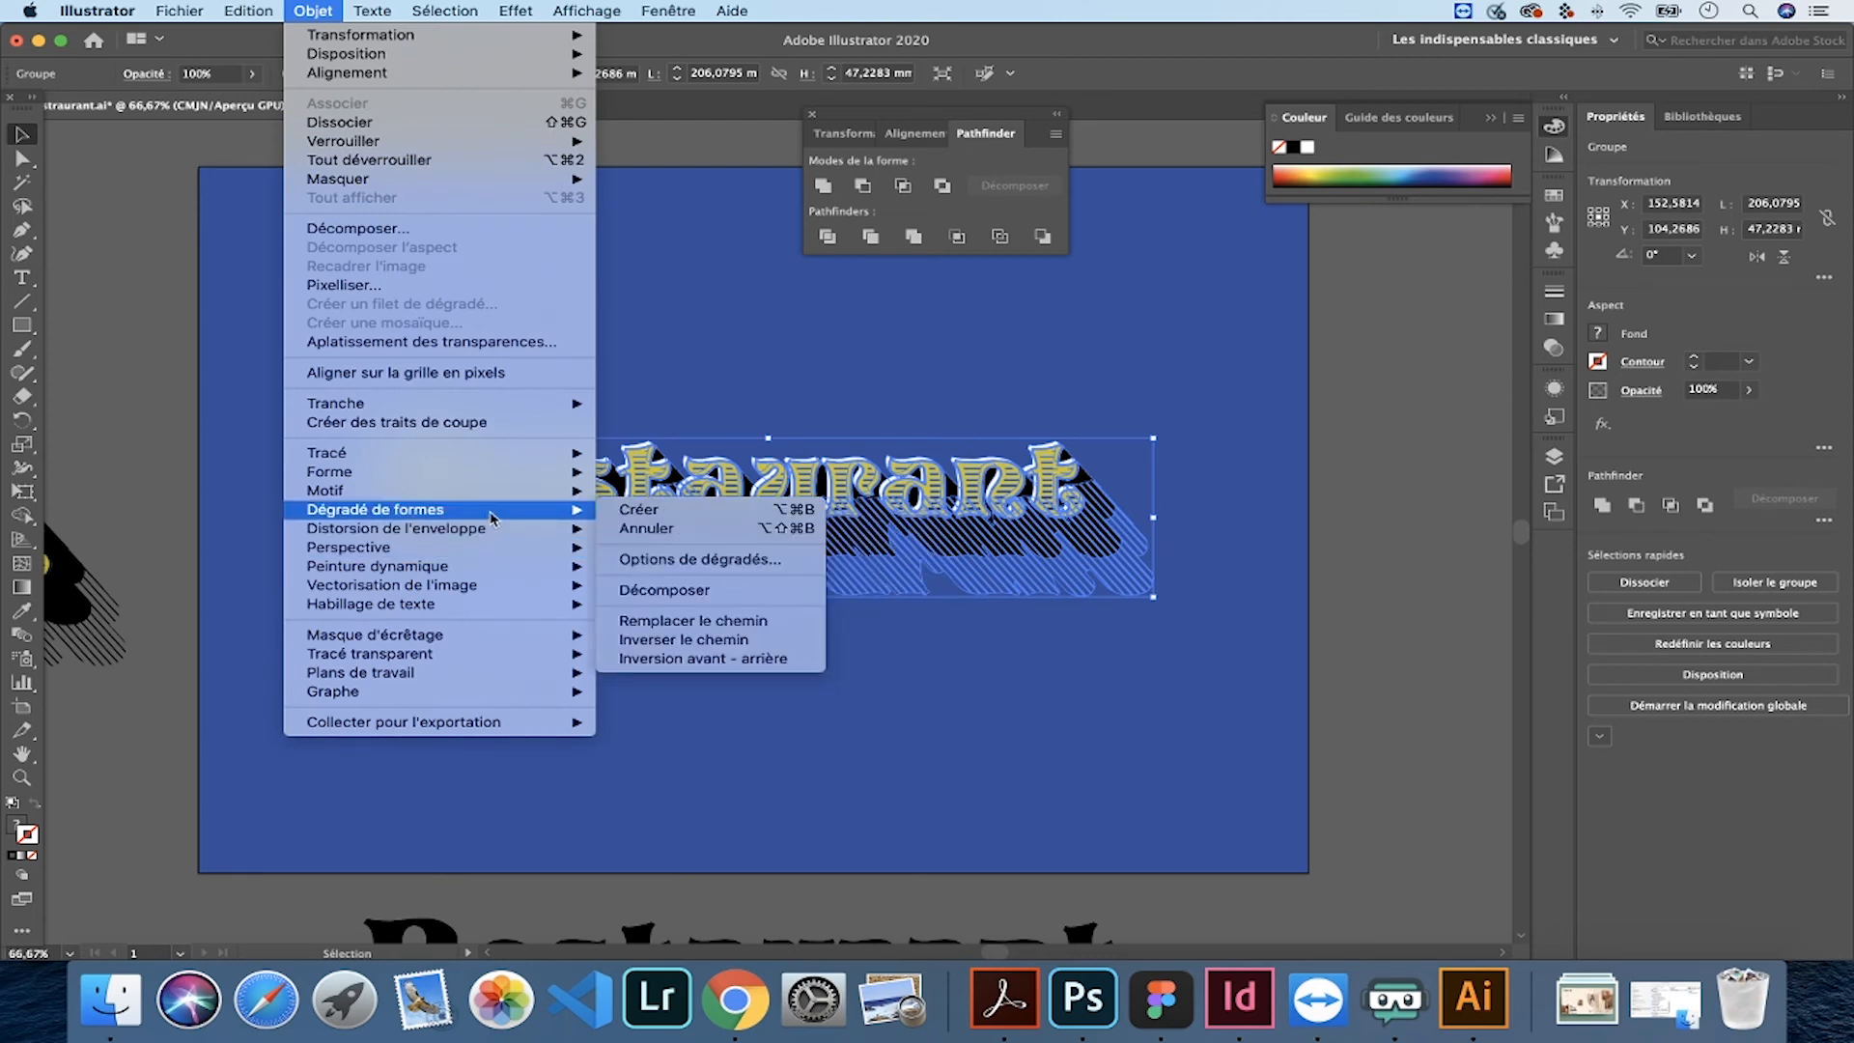
left_click(670, 530)
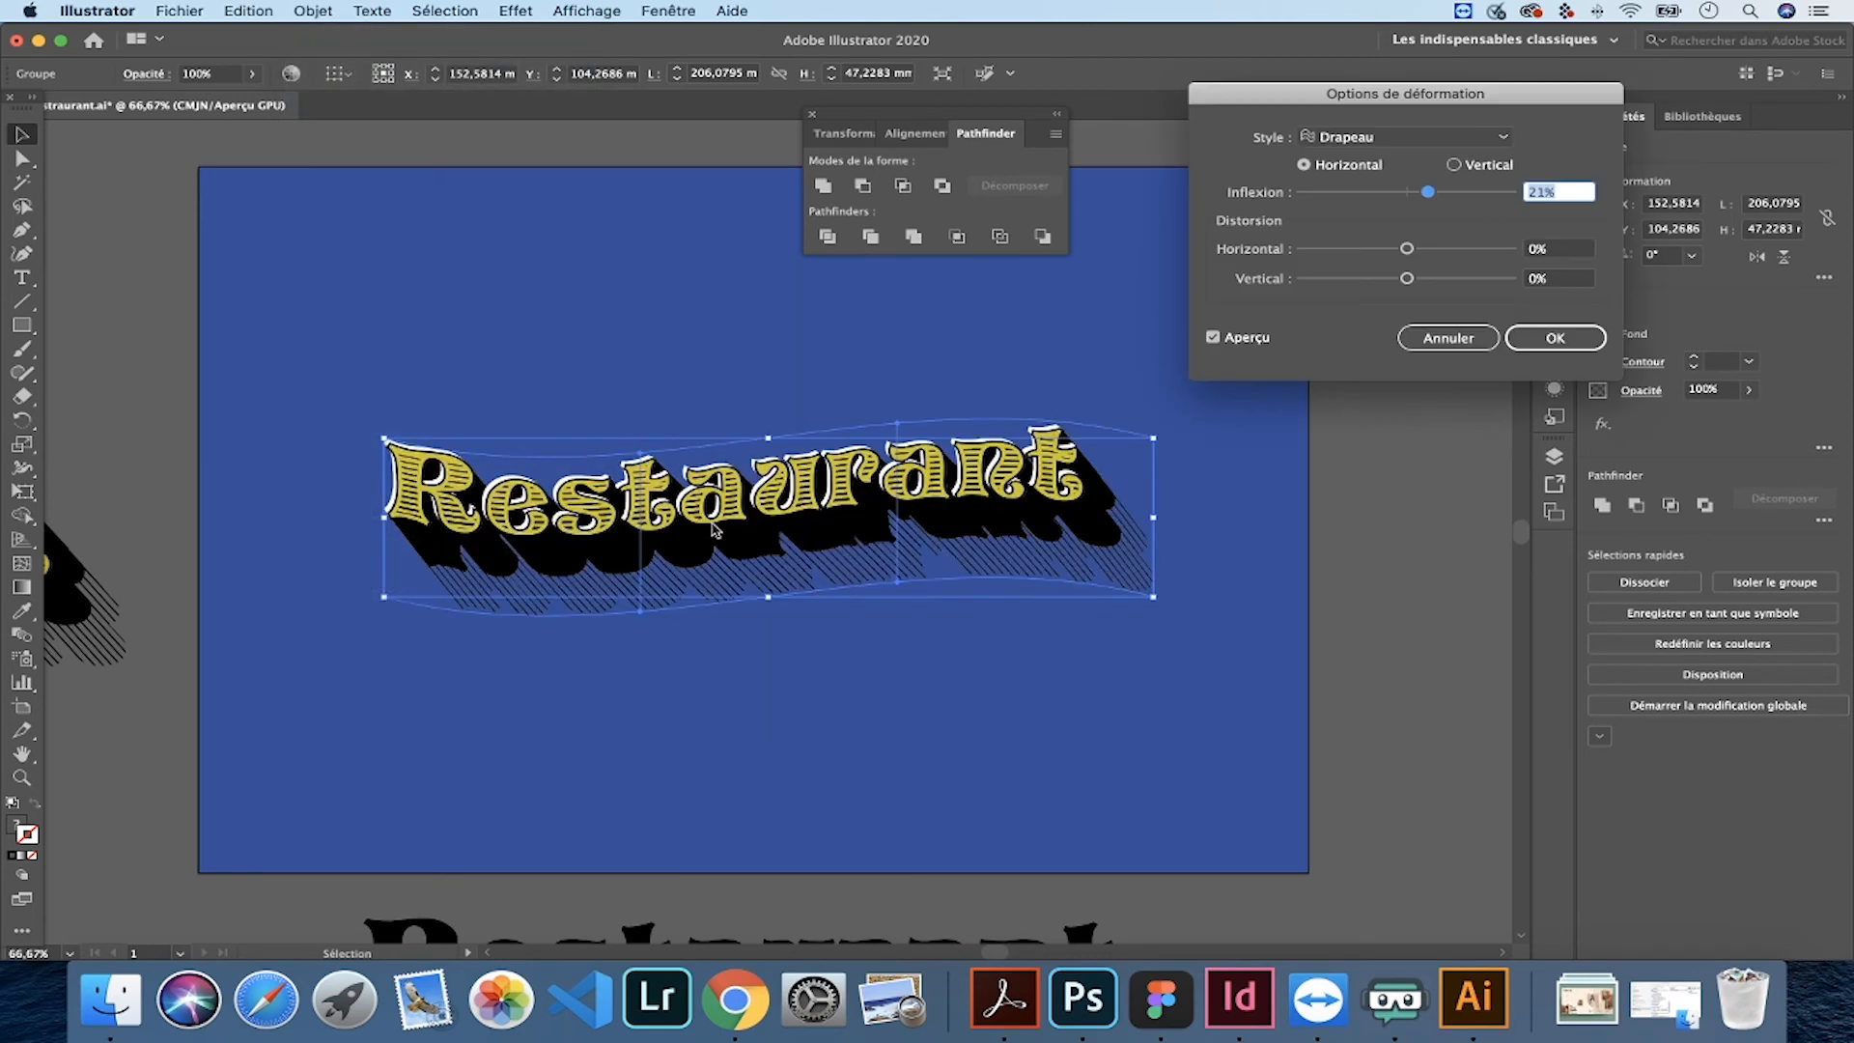
left_click(1405, 136)
left_click(1342, 318)
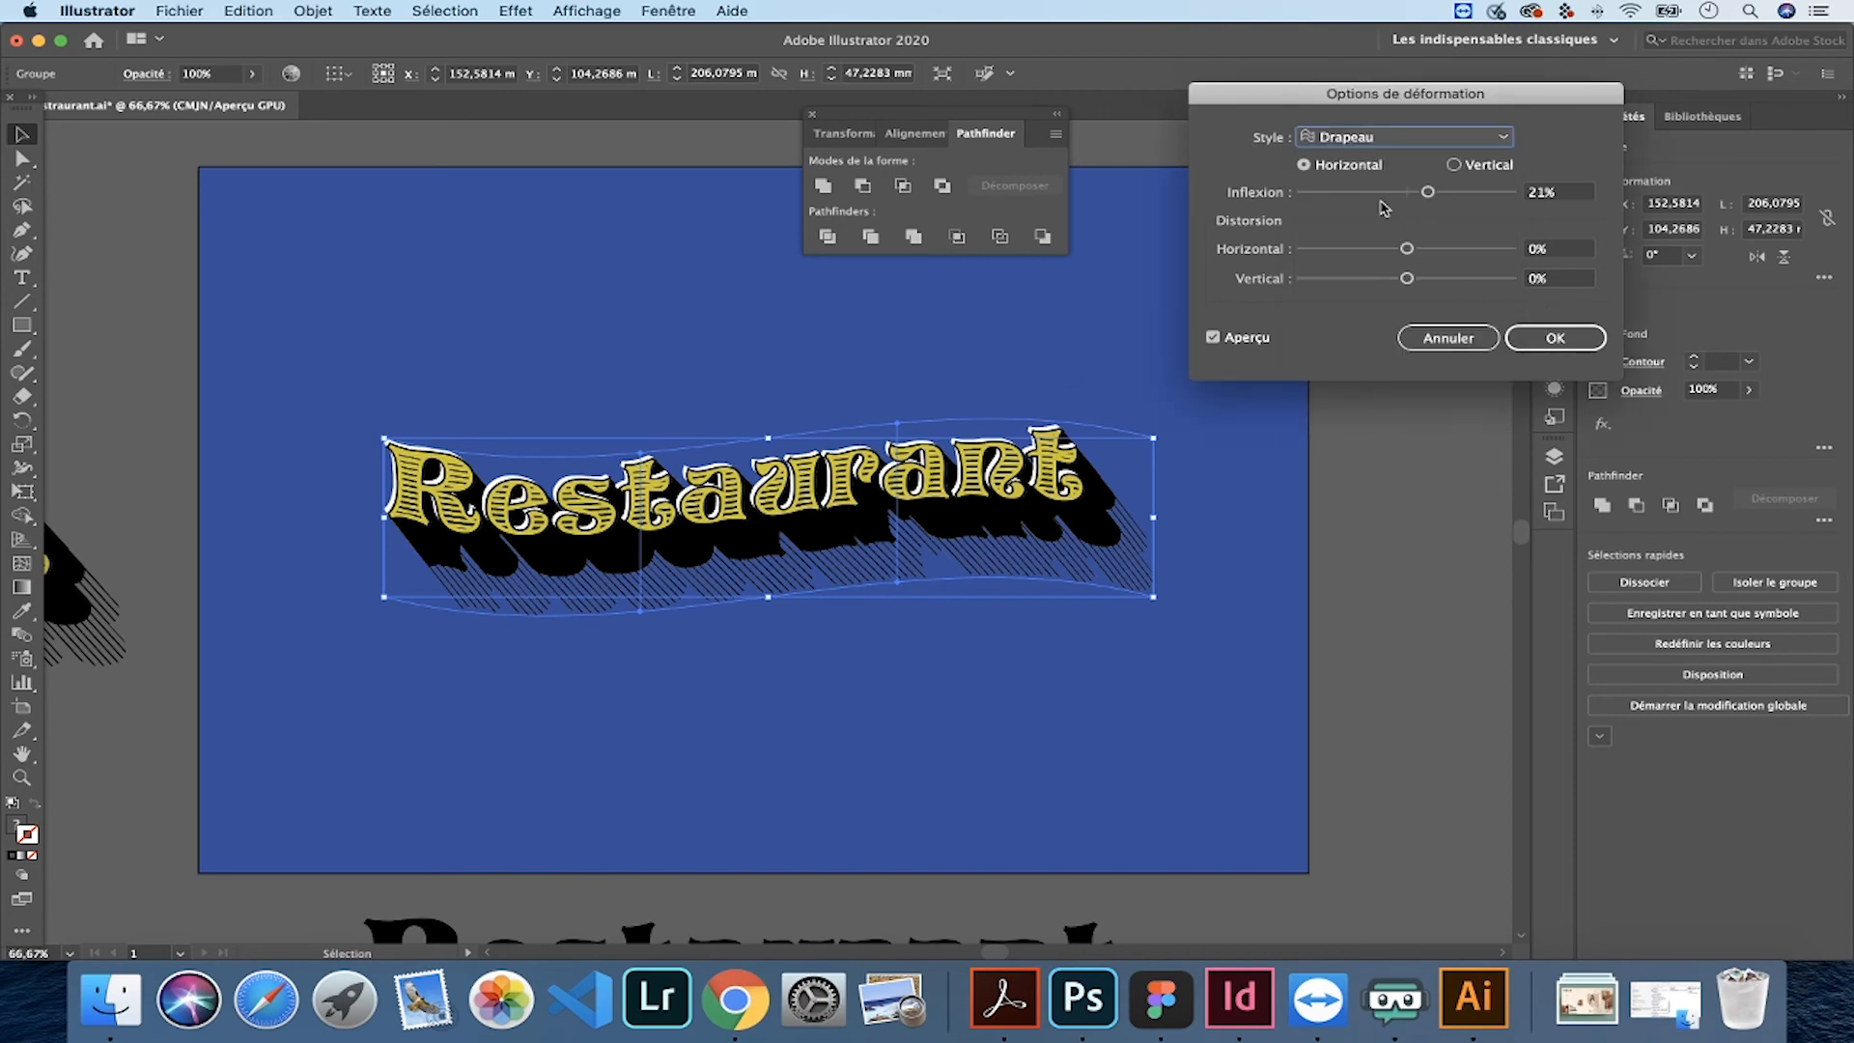
left_click(1548, 338)
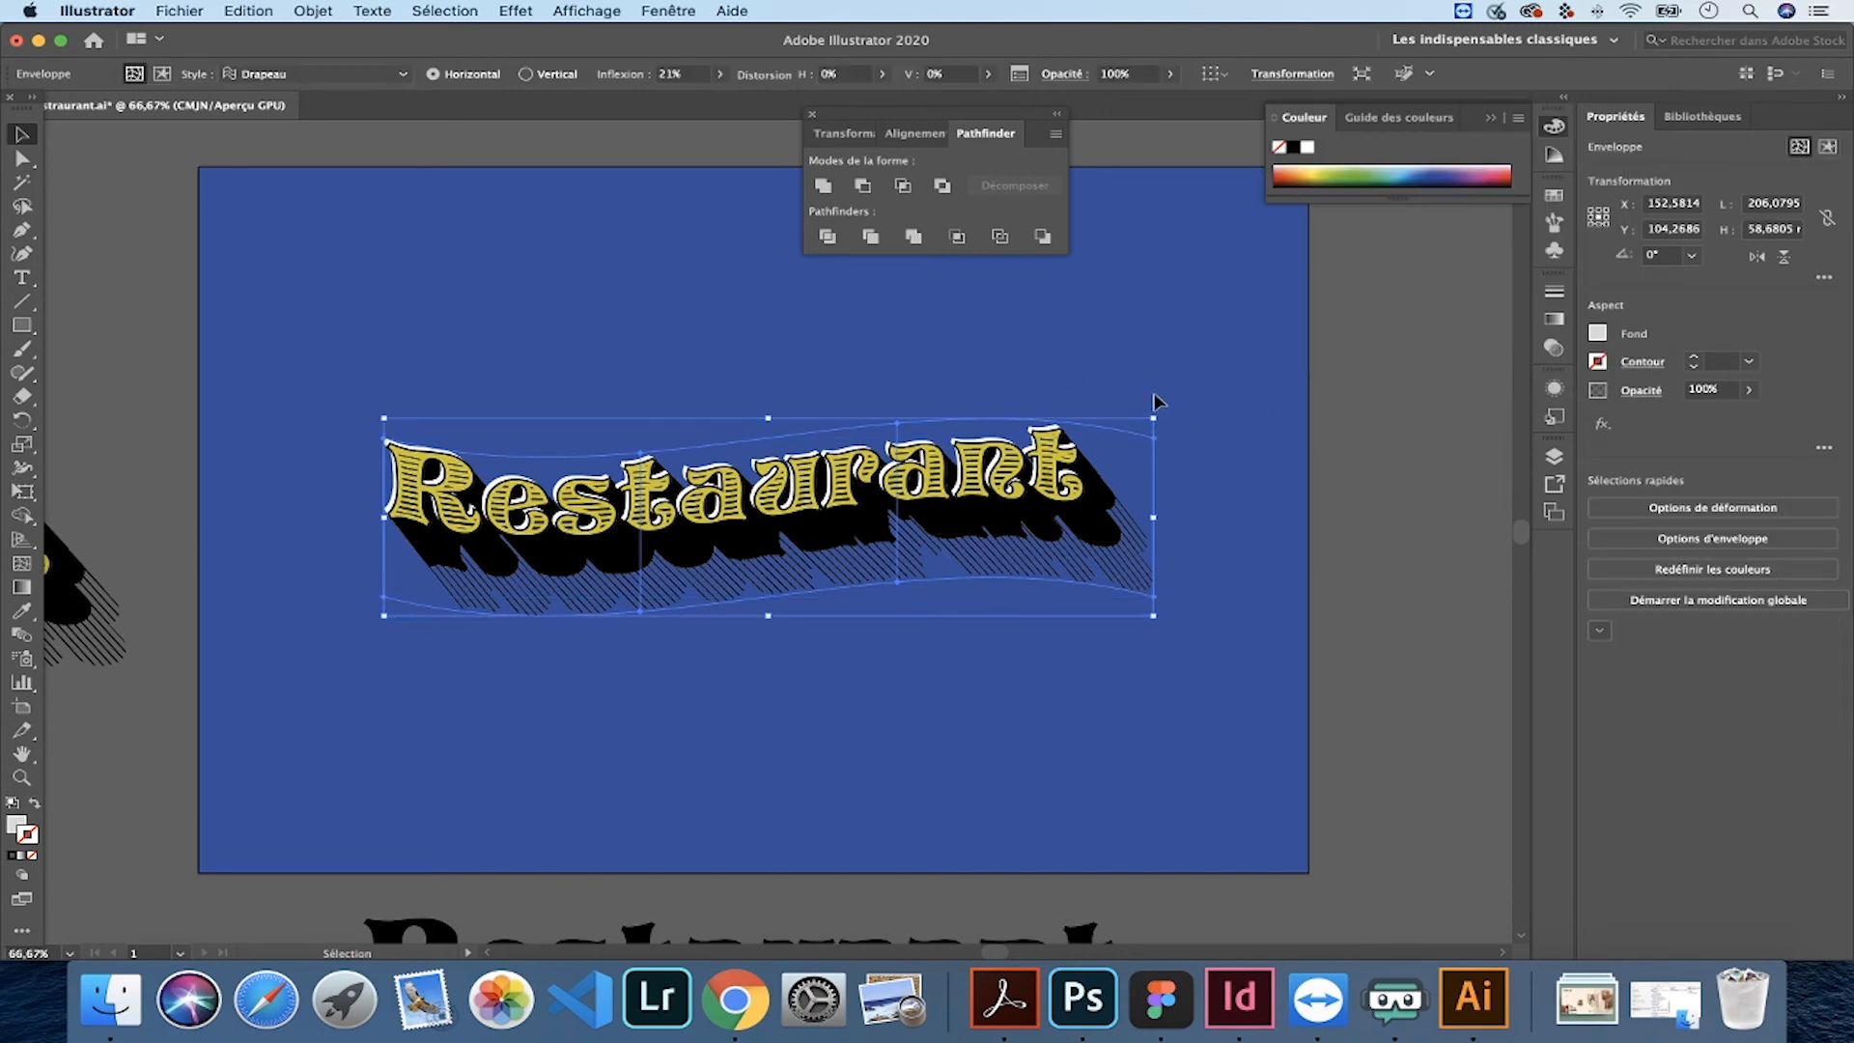
key("super+1")
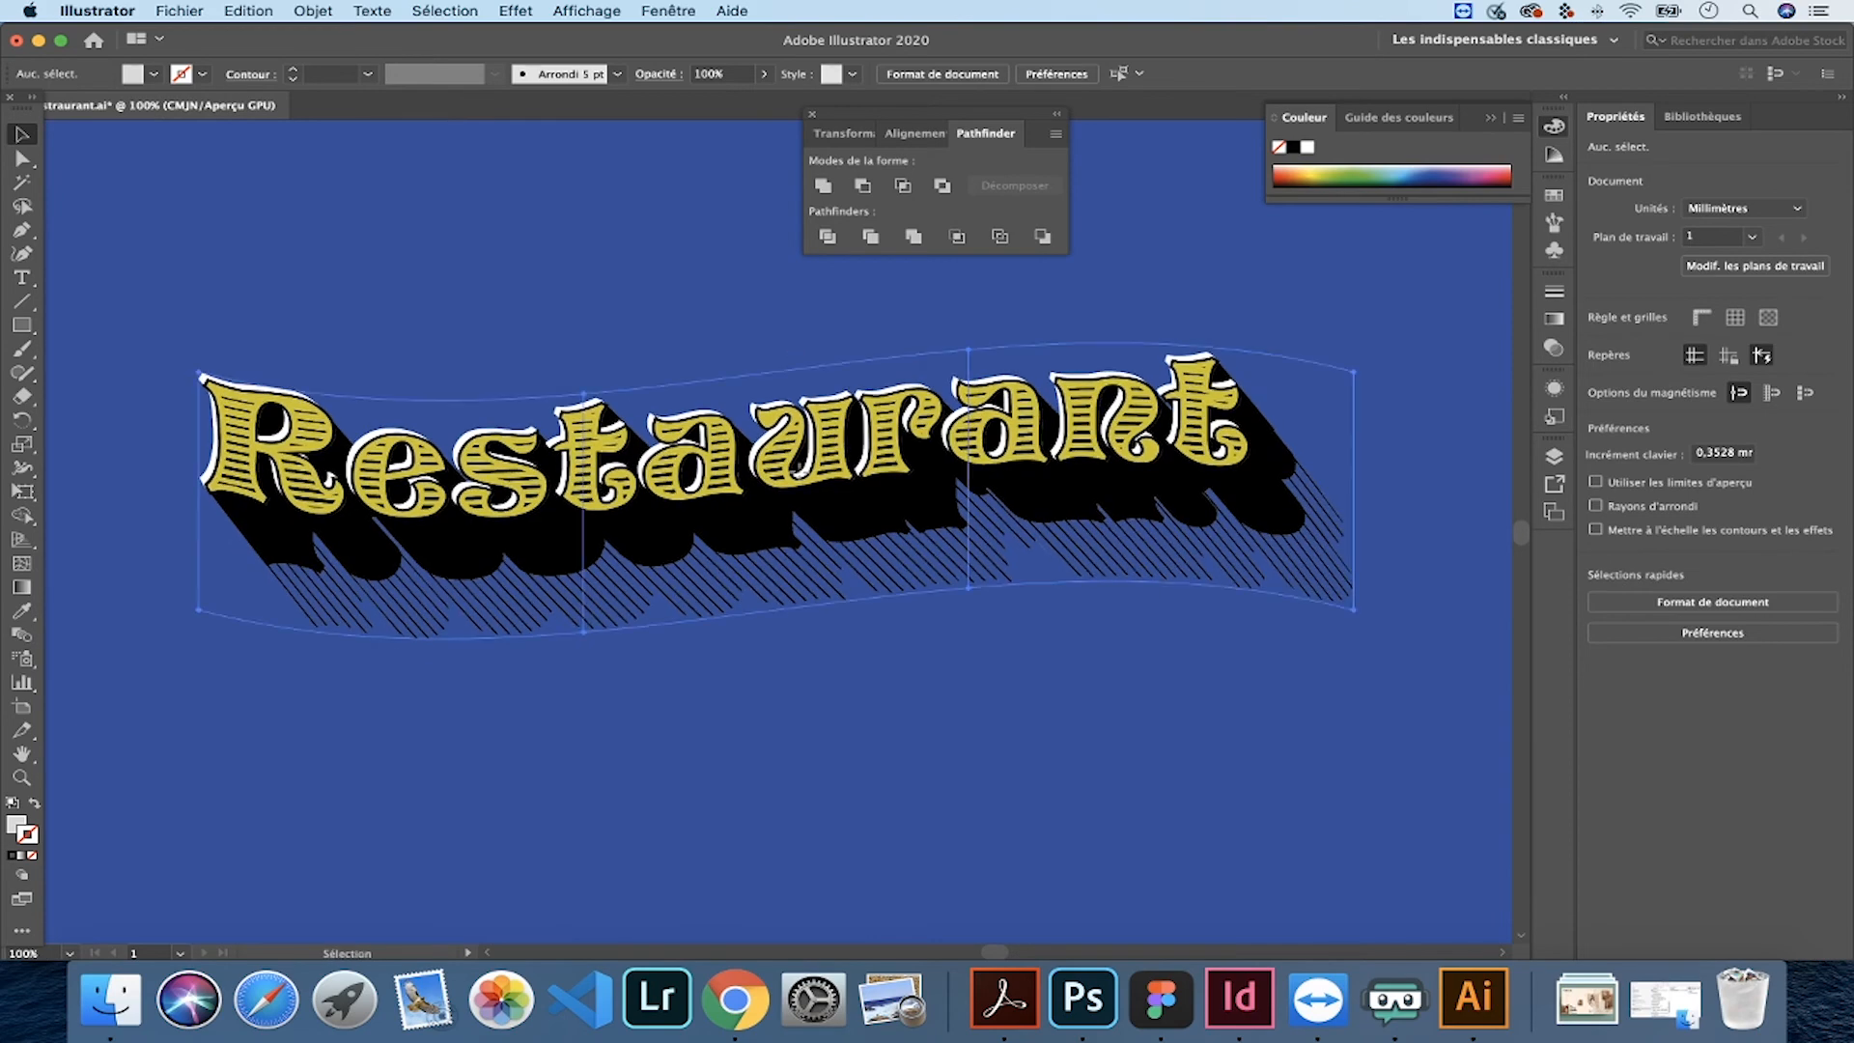
left_click(735, 332)
key("super+minus")
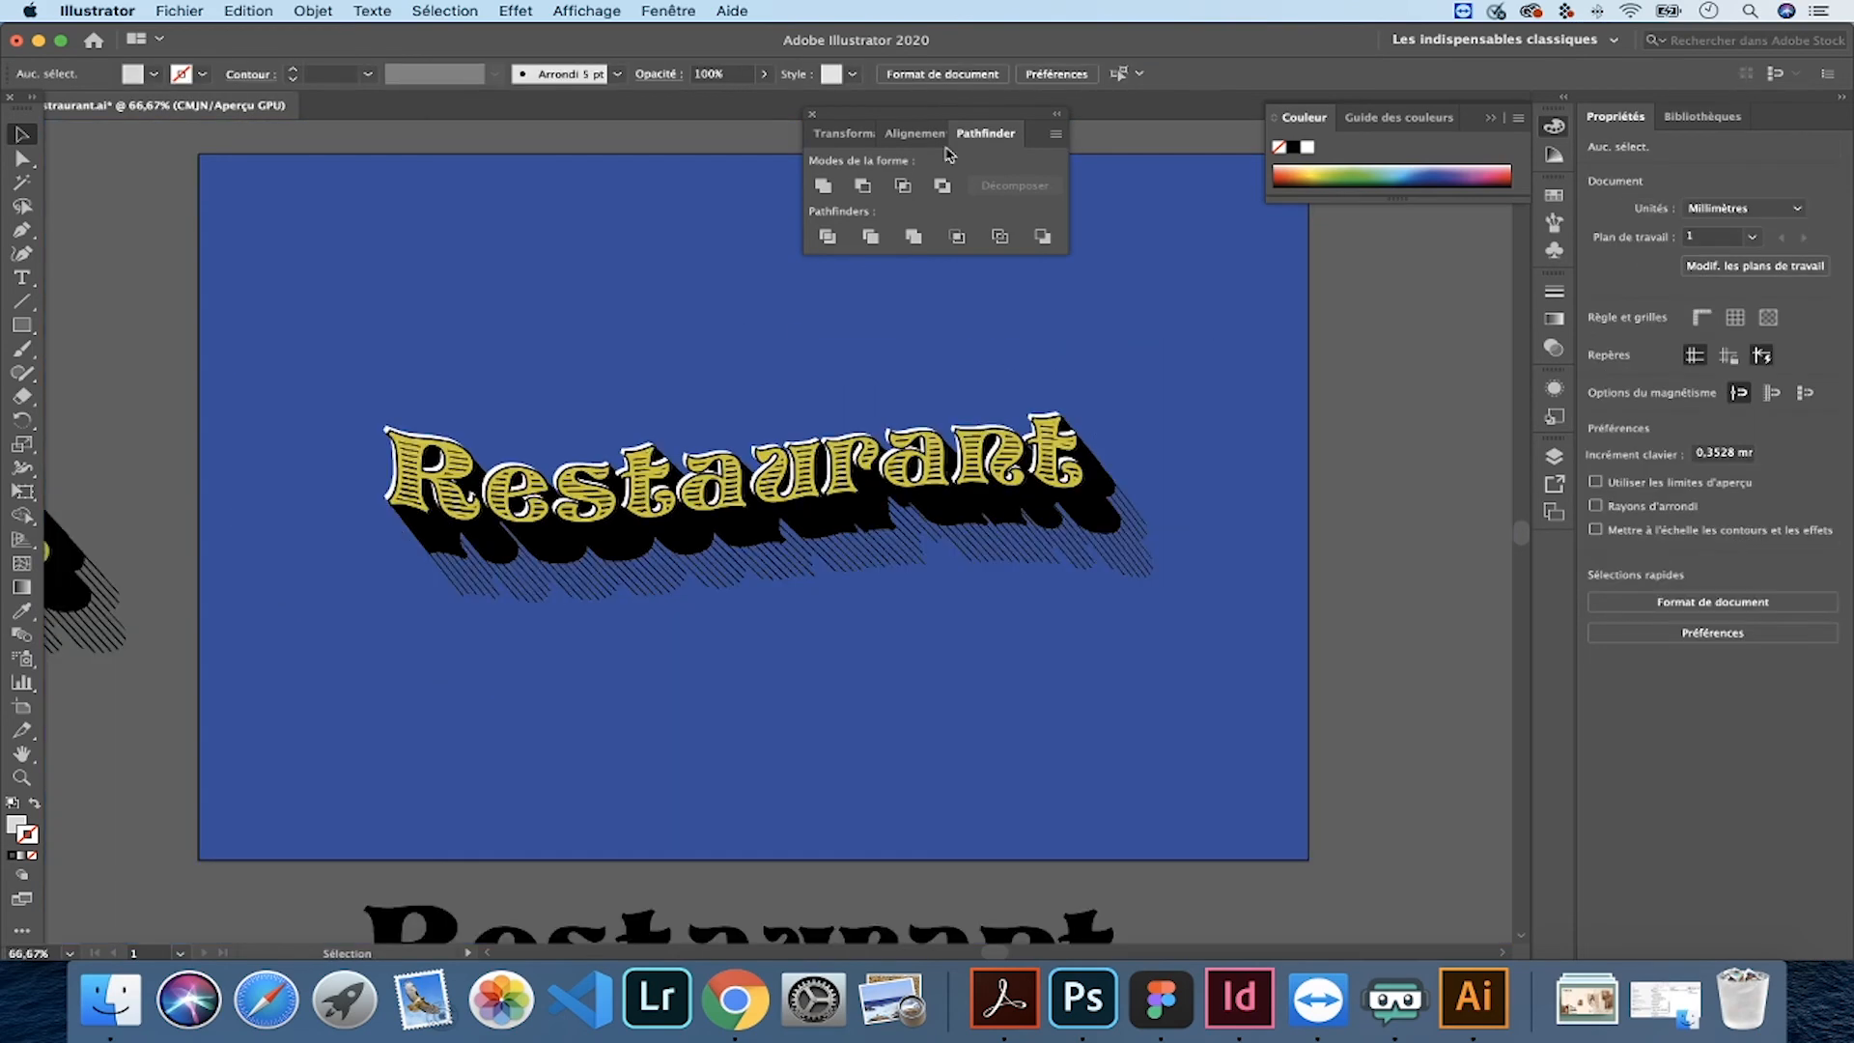